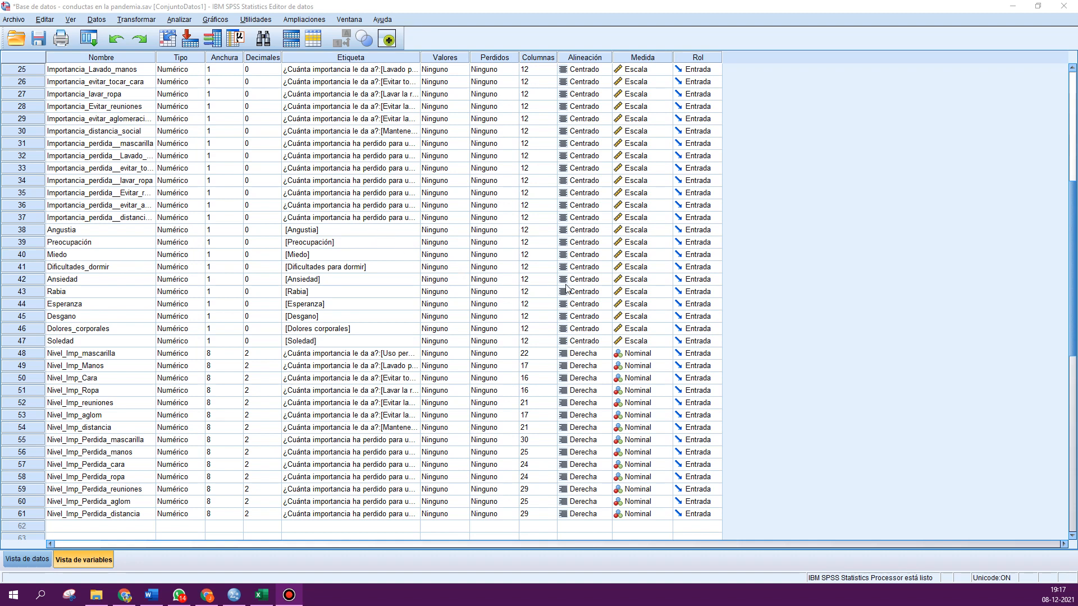
{"action": "left_click", "coordinate": [668, 304]}
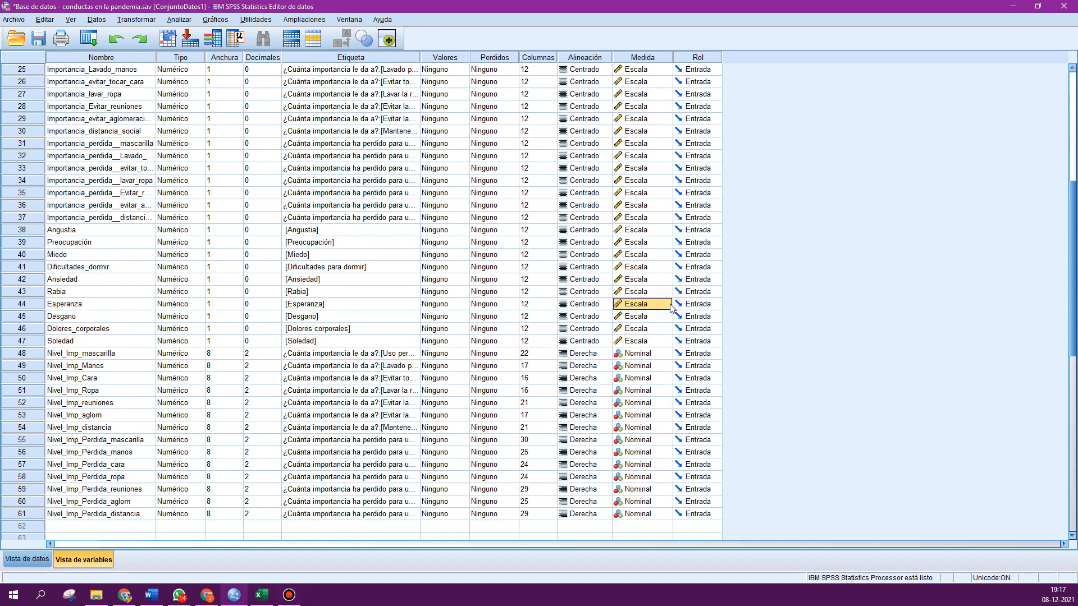
{"action": "left_click", "coordinate": [668, 304]}
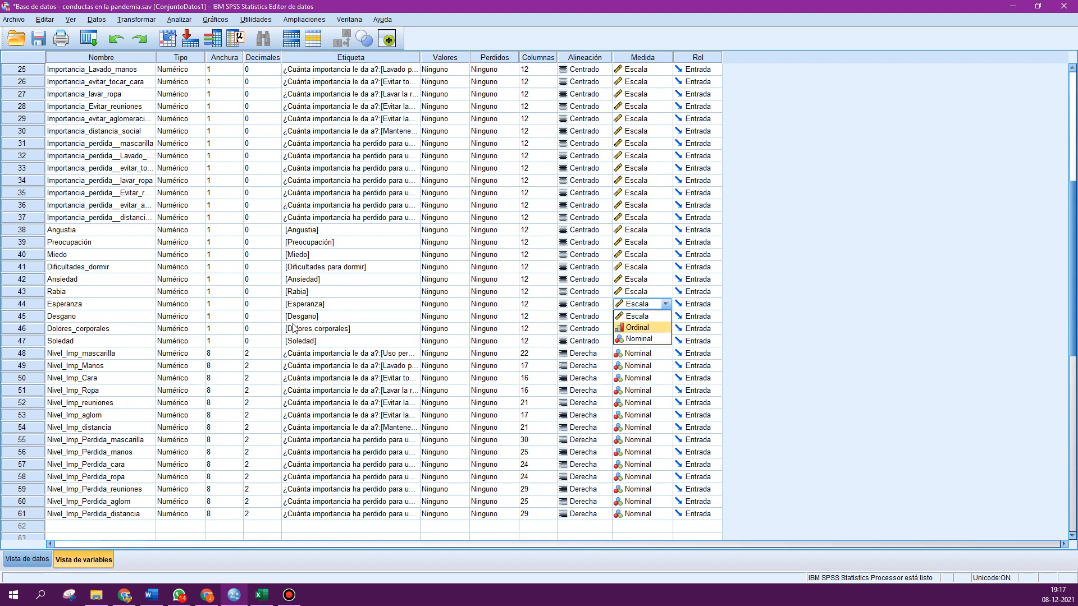
{"action": "left_click", "coordinate": [133, 320]}
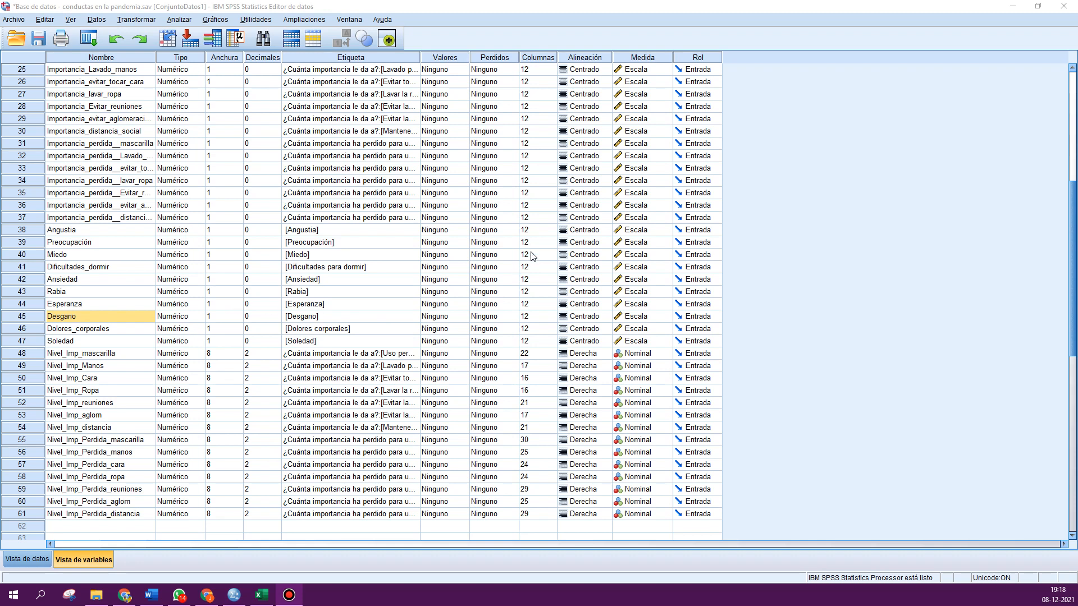
{"action": "scroll", "coordinate": [620, 242], "scroll_direction": "down", "scroll_amount": 1}
{"action": "scroll", "coordinate": [621, 242], "scroll_direction": "down", "scroll_amount": 1}
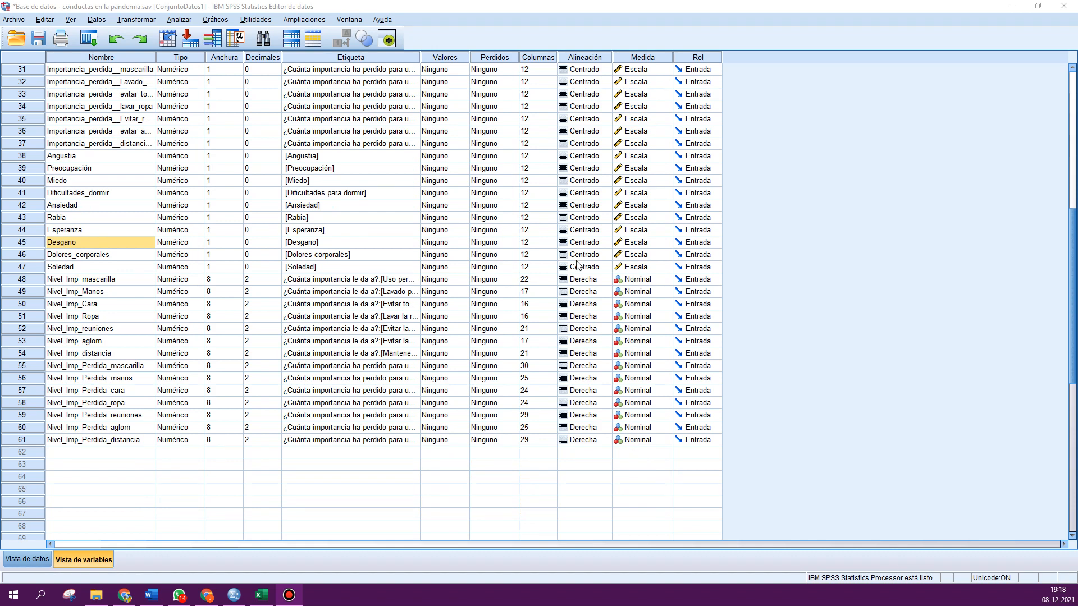
{"action": "left_click", "coordinate": [99, 452]}
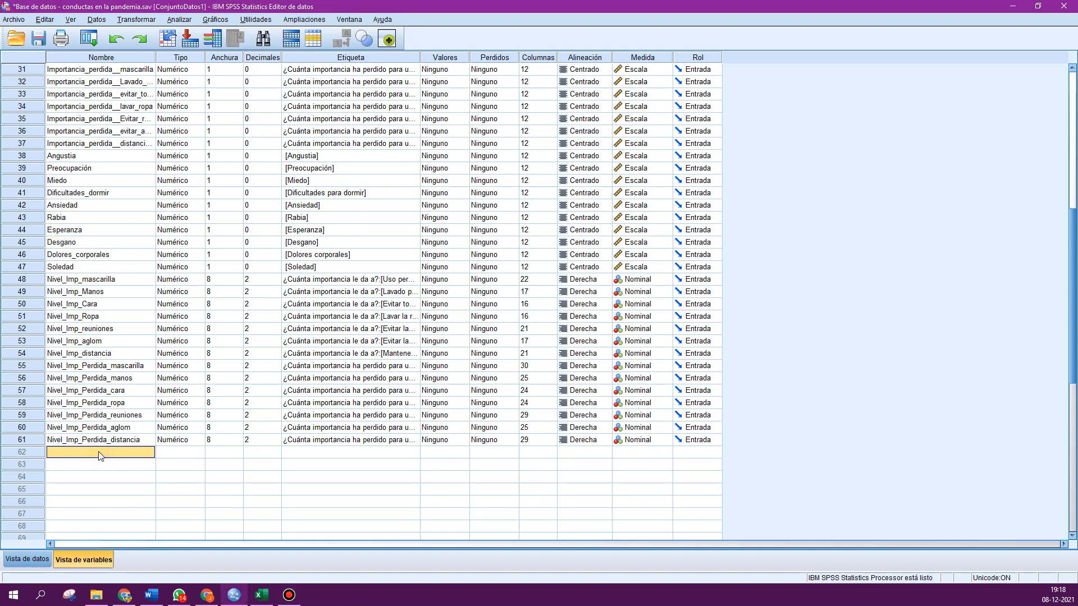
{"action": "type", "text": "var1"}
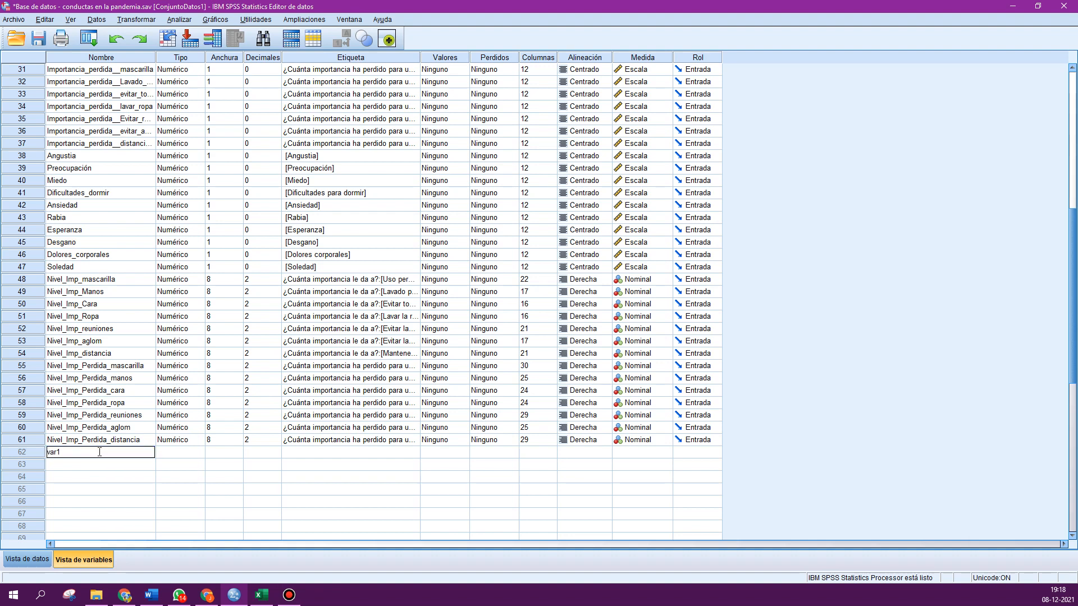
{"action": "left_click", "coordinate": [101, 476]}
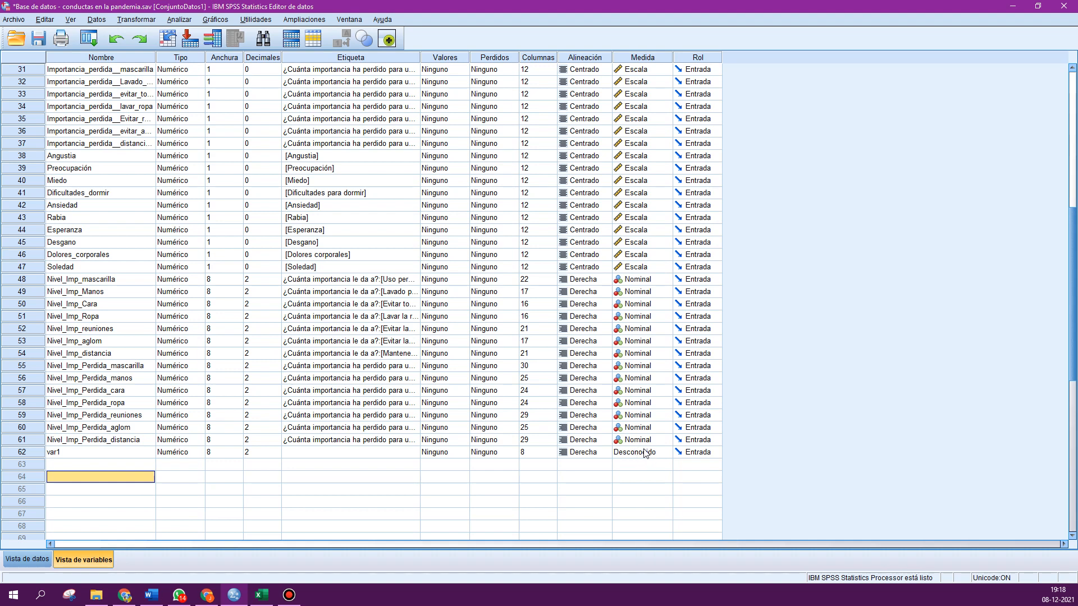
{"action": "left_click", "coordinate": [20, 454]}
{"action": "key", "text": "Delete"}
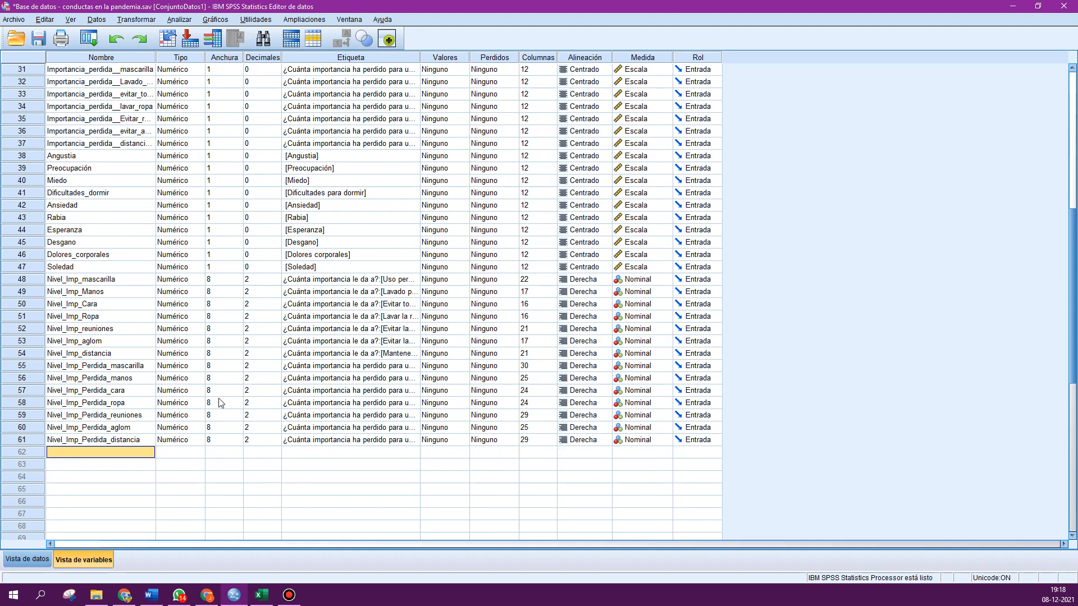
- Open the Custom Tables dialog and reset all of its tabs to defaults
{"action": "scroll", "coordinate": [255, 262], "scroll_direction": "up", "scroll_amount": 2}
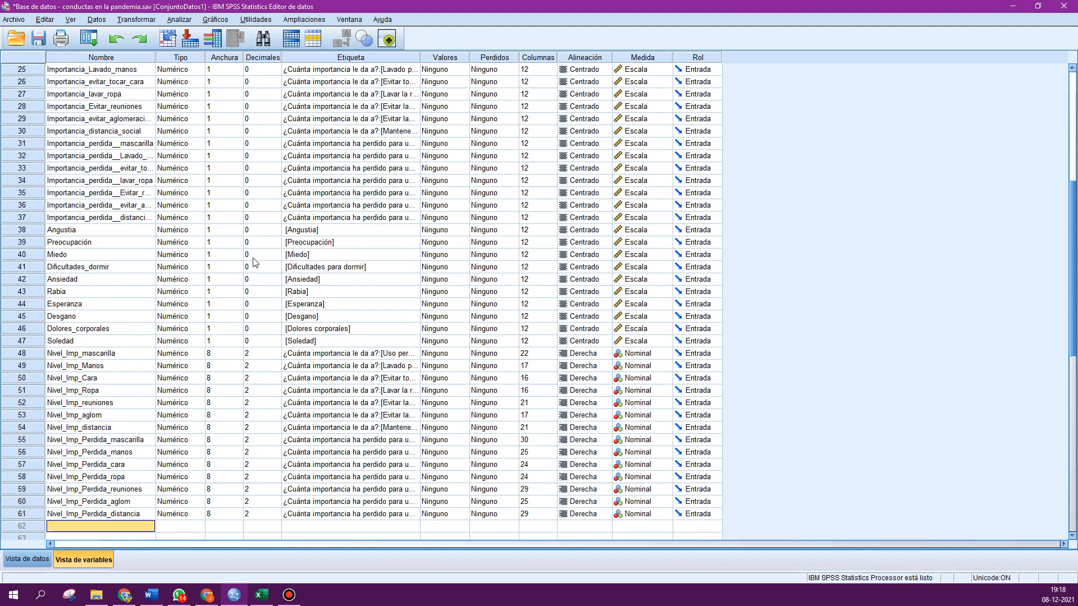
{"action": "scroll", "coordinate": [255, 262], "scroll_direction": "up", "scroll_amount": 3}
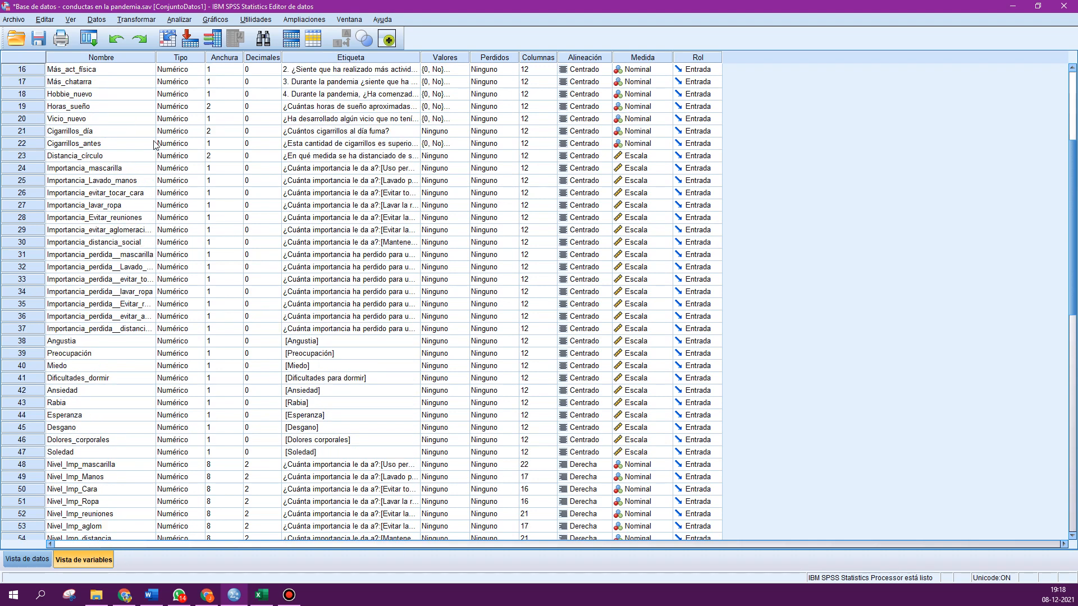
{"action": "left_click", "coordinate": [176, 20]}
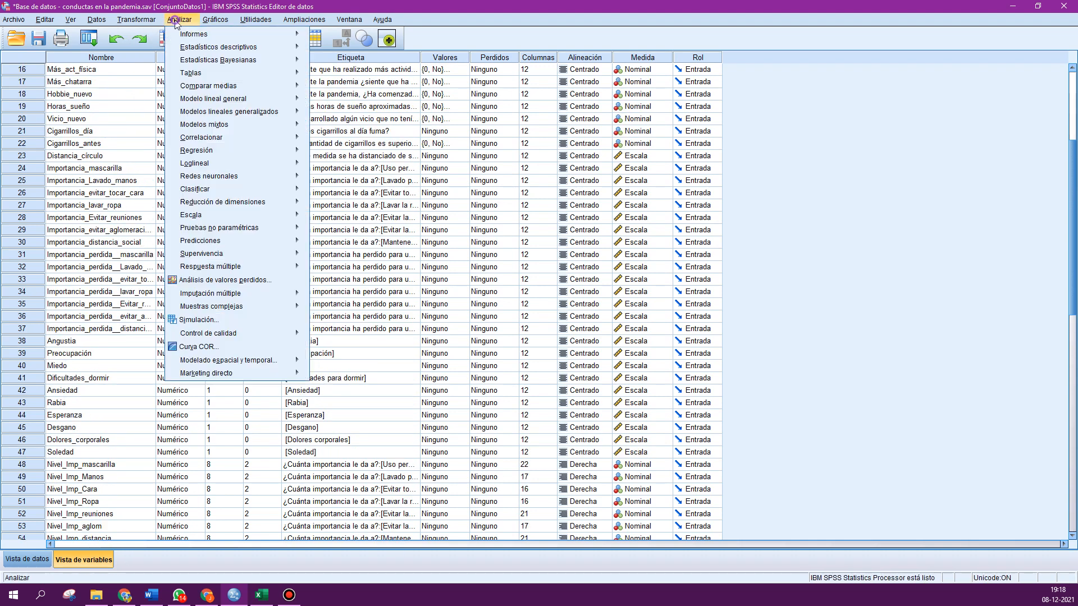
{"action": "mouse_move", "coordinate": [188, 72]}
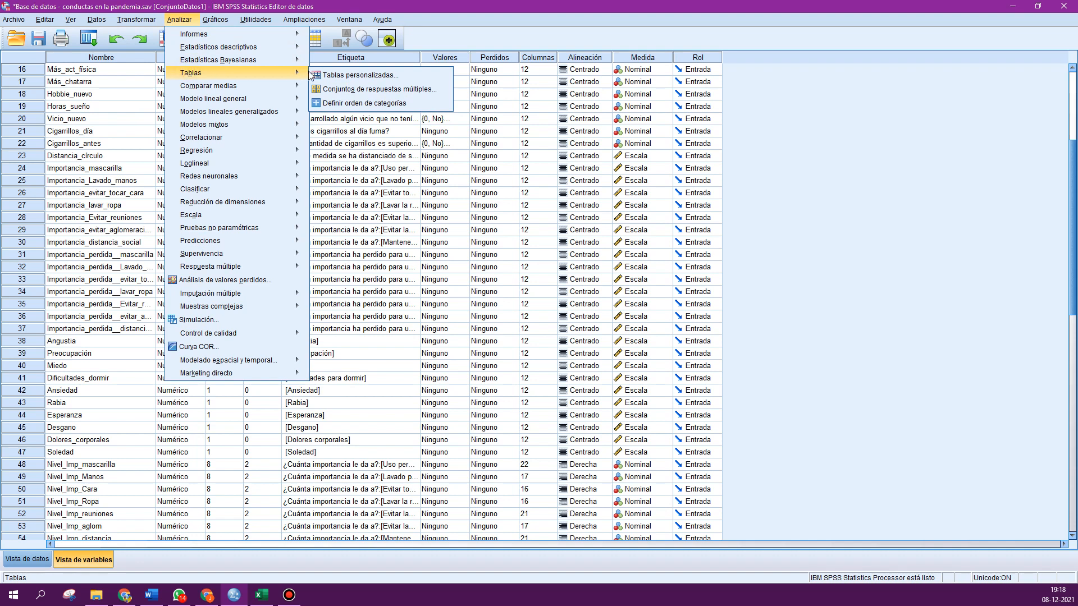
{"action": "left_click", "coordinate": [345, 75]}
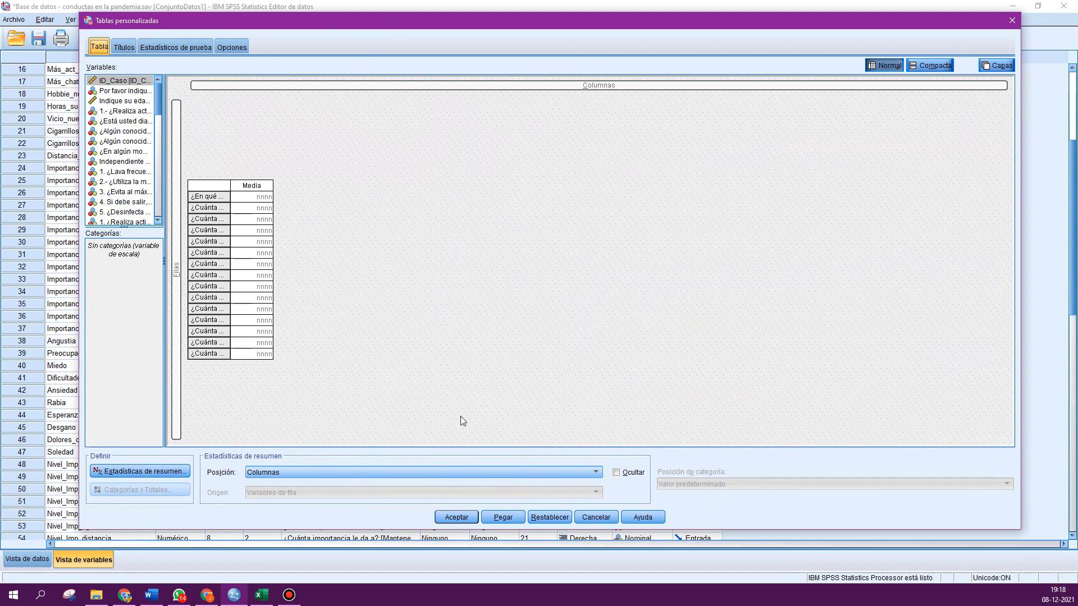
{"action": "left_click", "coordinate": [547, 519]}
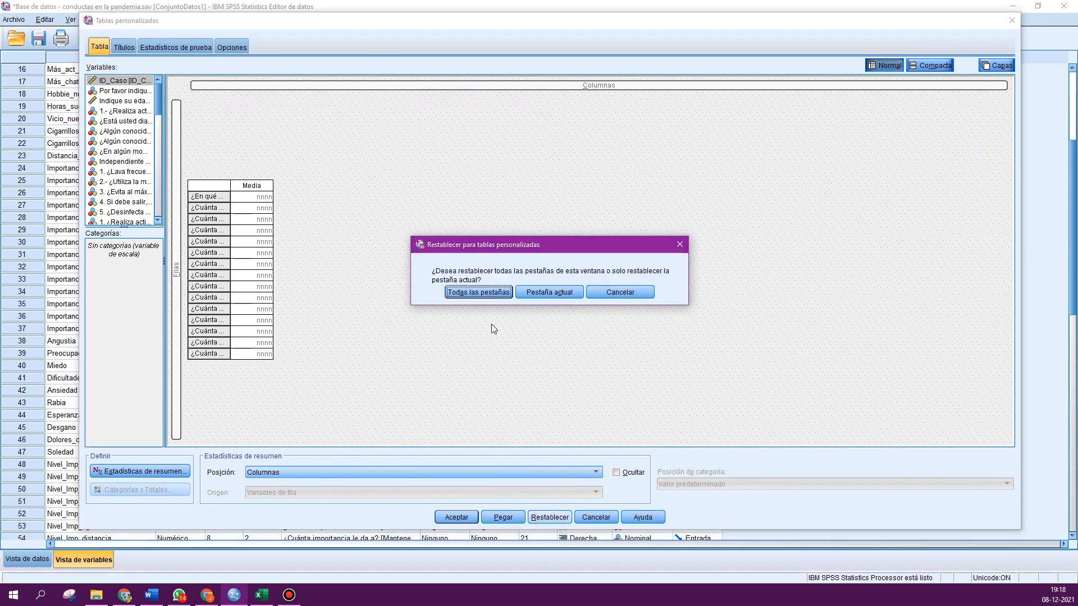
{"action": "left_click", "coordinate": [506, 291]}
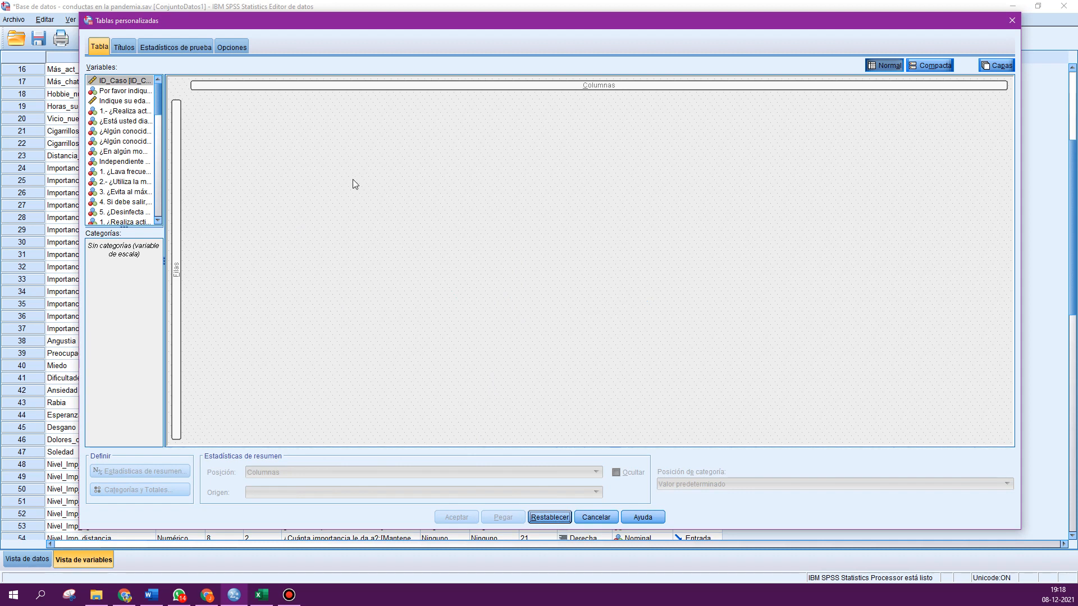
- Widen the variables list pane in the Custom Tables dialog
{"action": "left_click_drag", "start_coordinate": [286, 21], "coordinate": [282, 21]}
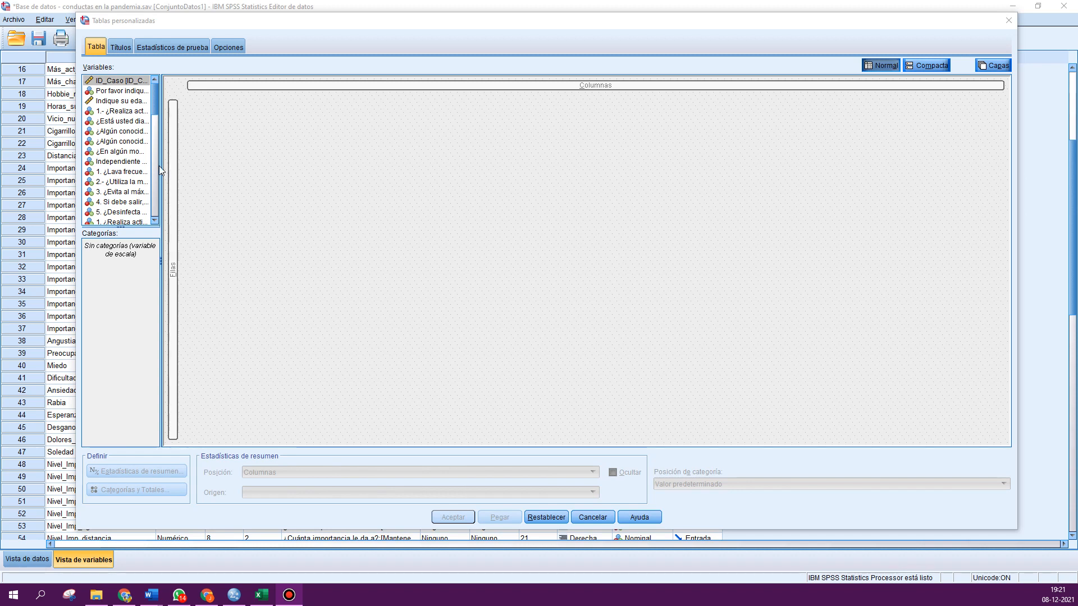
{"action": "left_click_drag", "start_coordinate": [161, 166], "coordinate": [210, 170]}
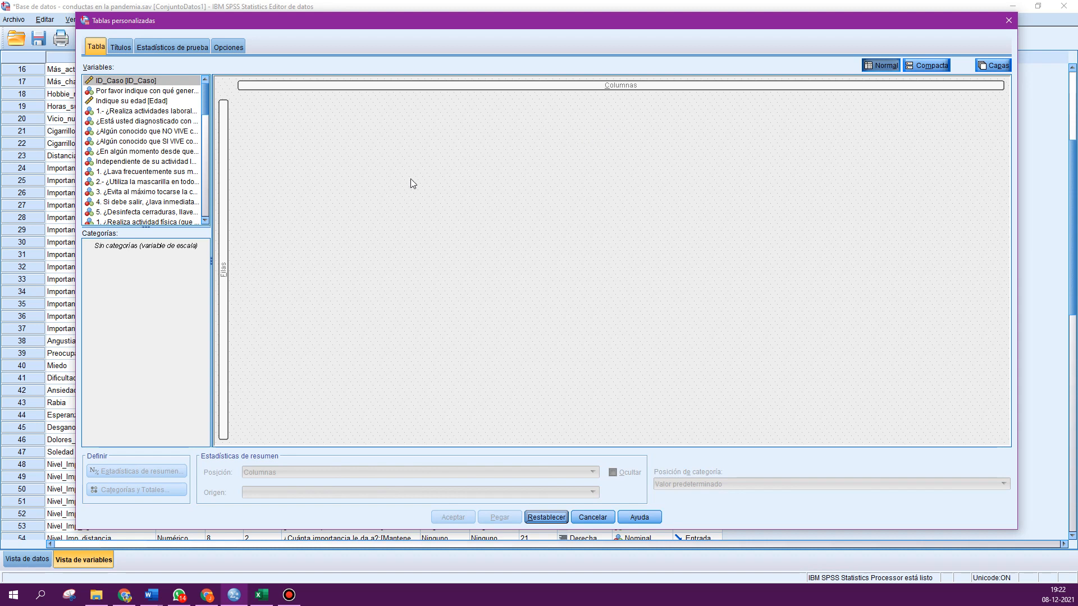
- Place the variable Más_chatarra (eating more junk food during the pandemic) in the table rows
{"action": "scroll", "coordinate": [152, 149], "scroll_direction": "down", "scroll_amount": 4}
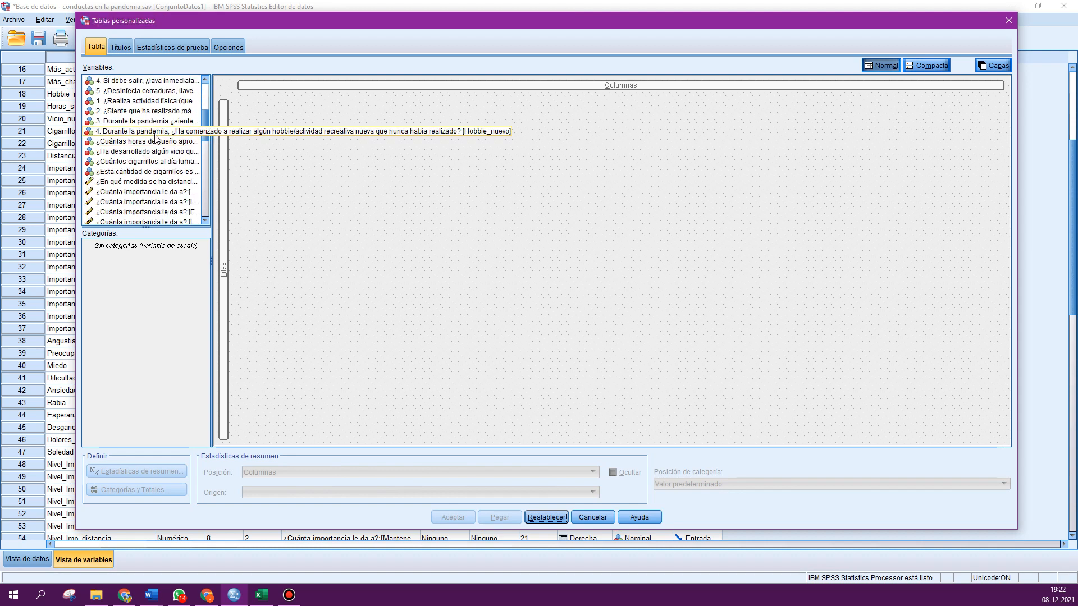
{"action": "scroll", "coordinate": [156, 138], "scroll_direction": "down", "scroll_amount": 11}
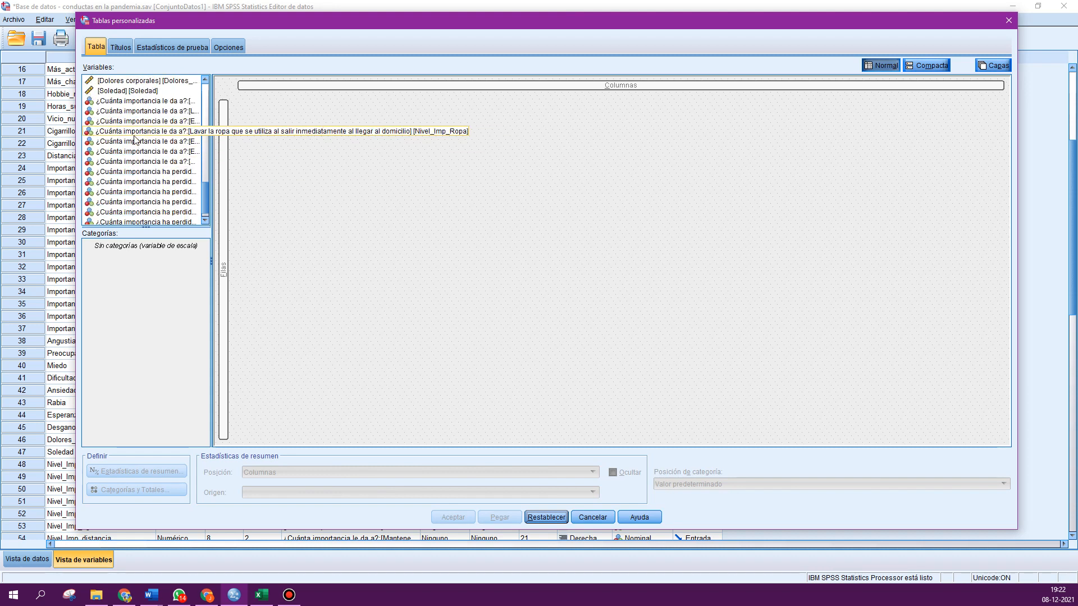
{"action": "scroll", "coordinate": [136, 175], "scroll_direction": "down", "scroll_amount": 1}
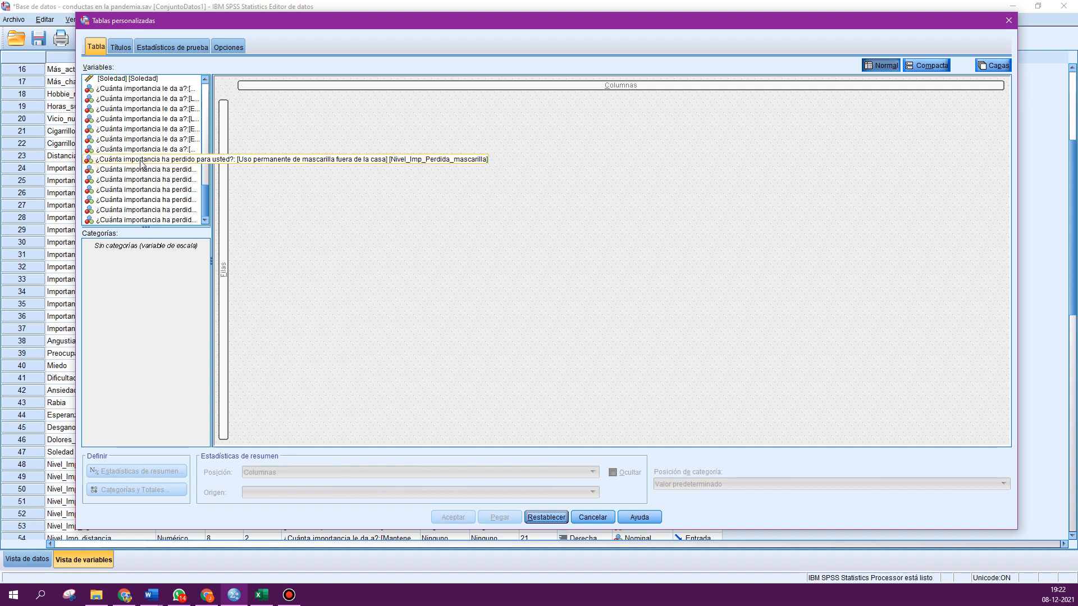
{"action": "scroll", "coordinate": [143, 163], "scroll_direction": "up", "scroll_amount": 12}
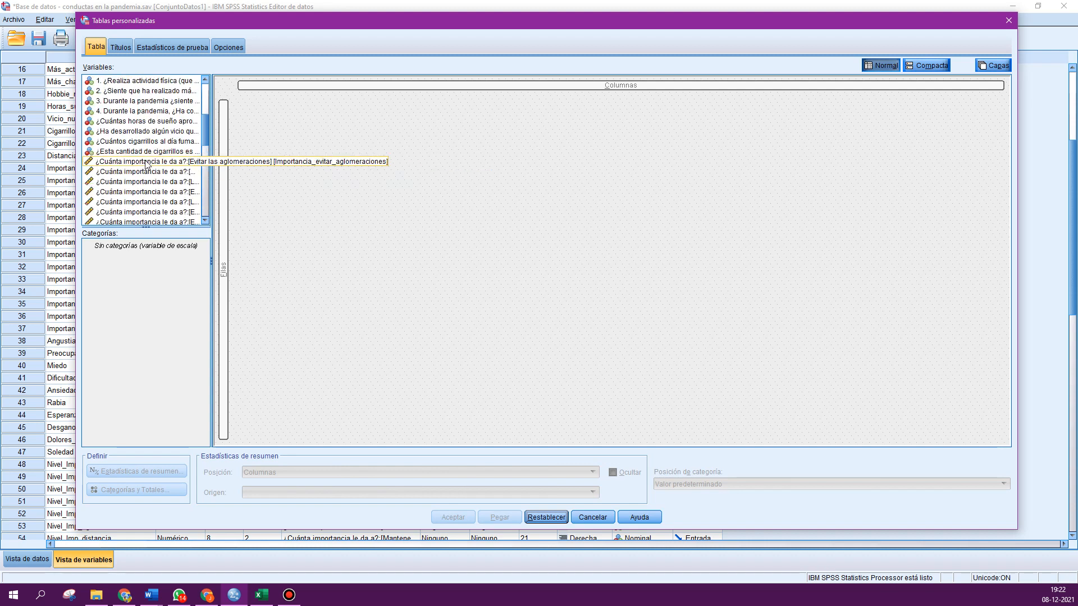
{"action": "scroll", "coordinate": [140, 166], "scroll_direction": "up", "scroll_amount": 1}
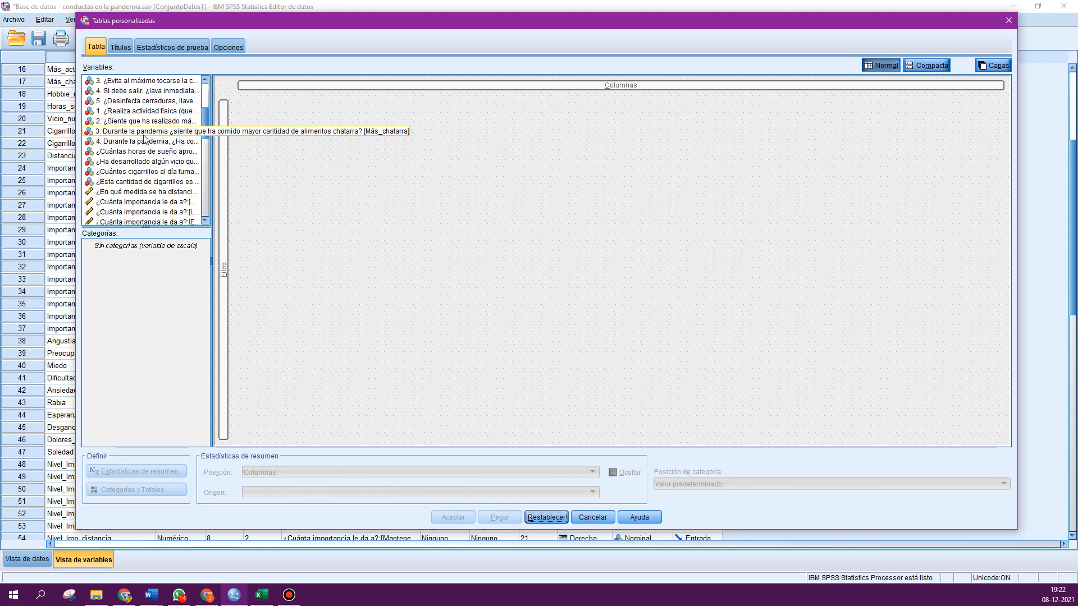
{"action": "left_click", "coordinate": [143, 134]}
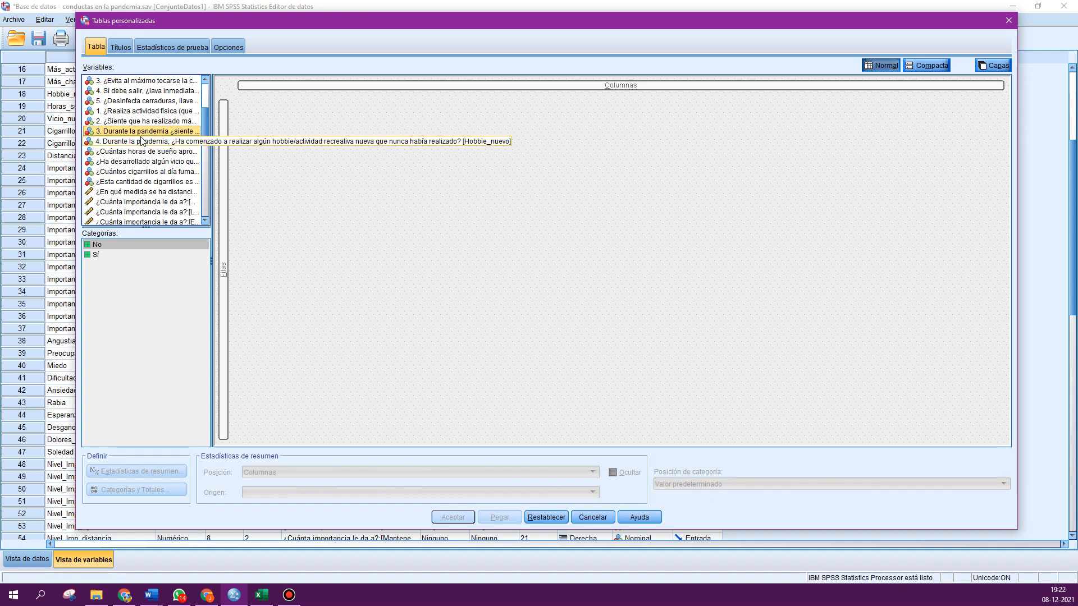
{"action": "left_click_drag", "start_coordinate": [140, 133], "coordinate": [226, 253]}
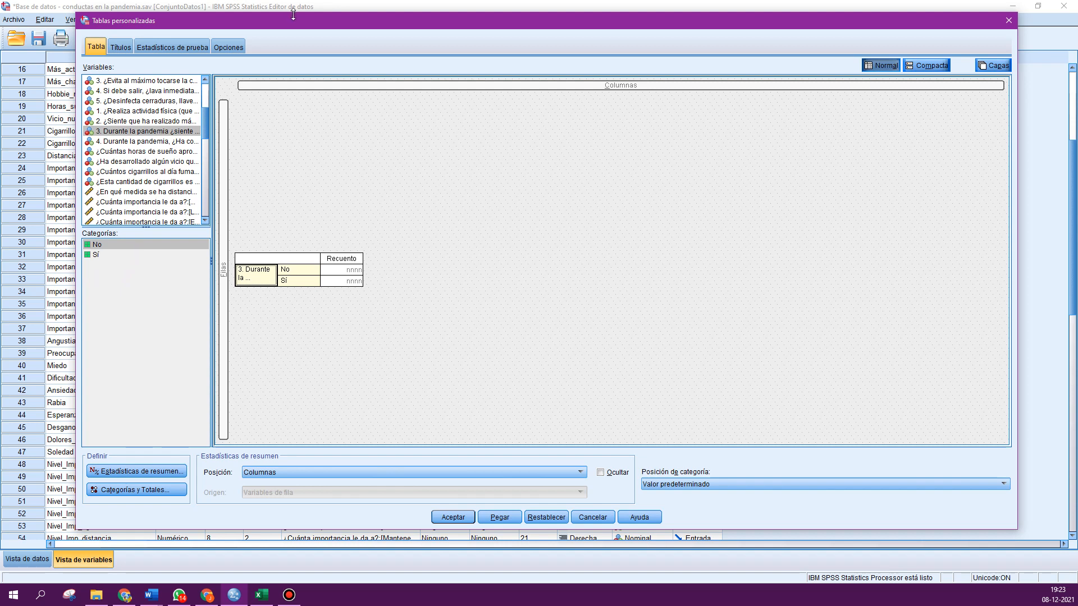
- Open summary statistics for Más_chatarra and add the '% del N válido de columna' statistic next to Recuento
{"action": "mouse_move", "coordinate": [300, 18]}
{"action": "left_mouse_down"}
{"action": "mouse_move", "coordinate": [292, 392]}
{"action": "mouse_move", "coordinate": [281, 18]}
{"action": "left_mouse_up"}
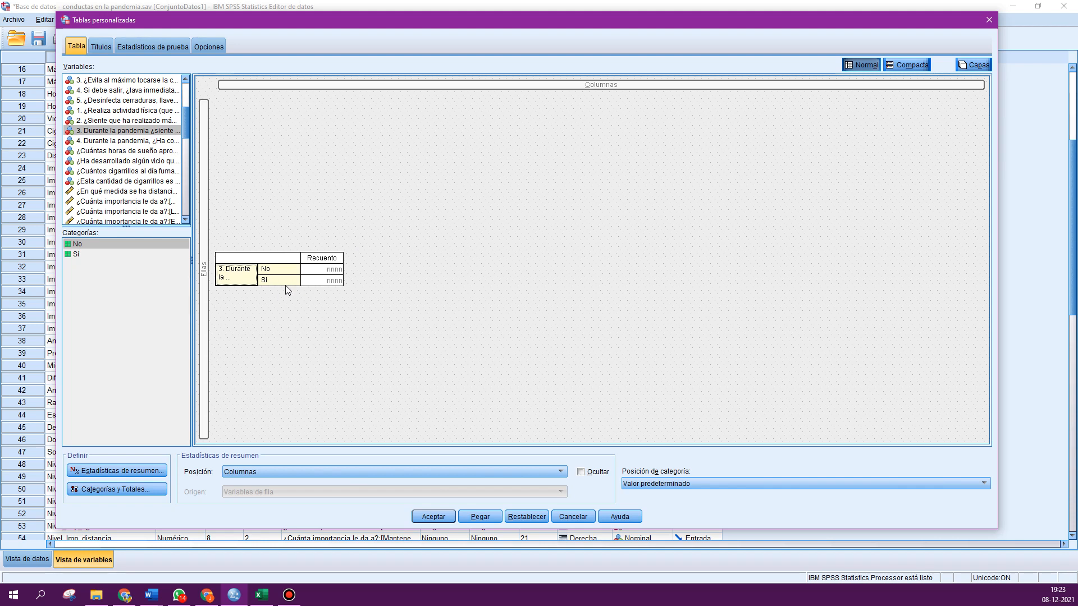
{"action": "left_click", "coordinate": [297, 333]}
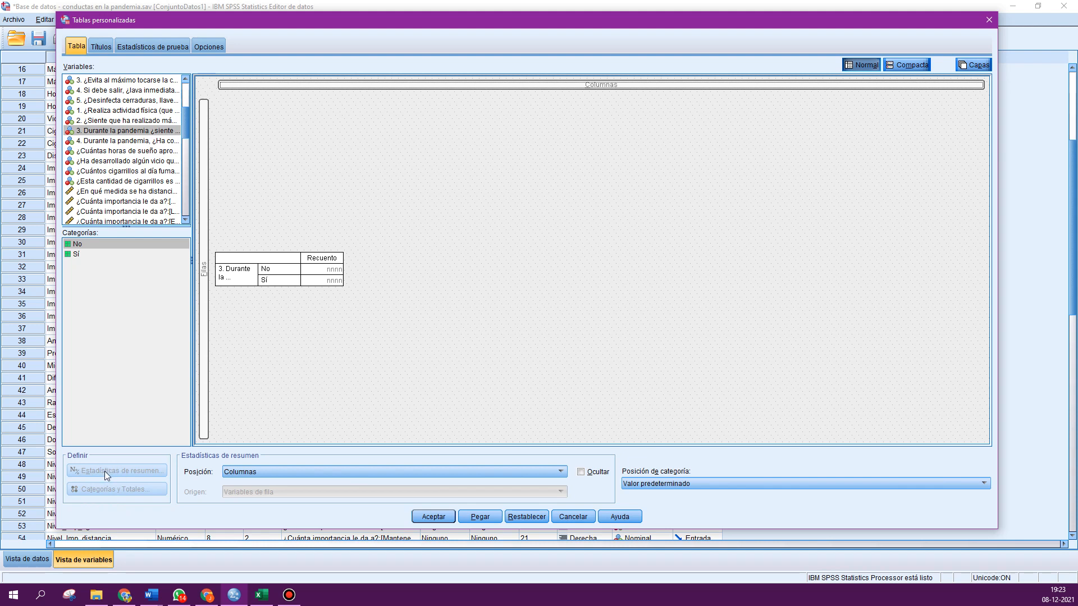
{"action": "left_click", "coordinate": [230, 280]}
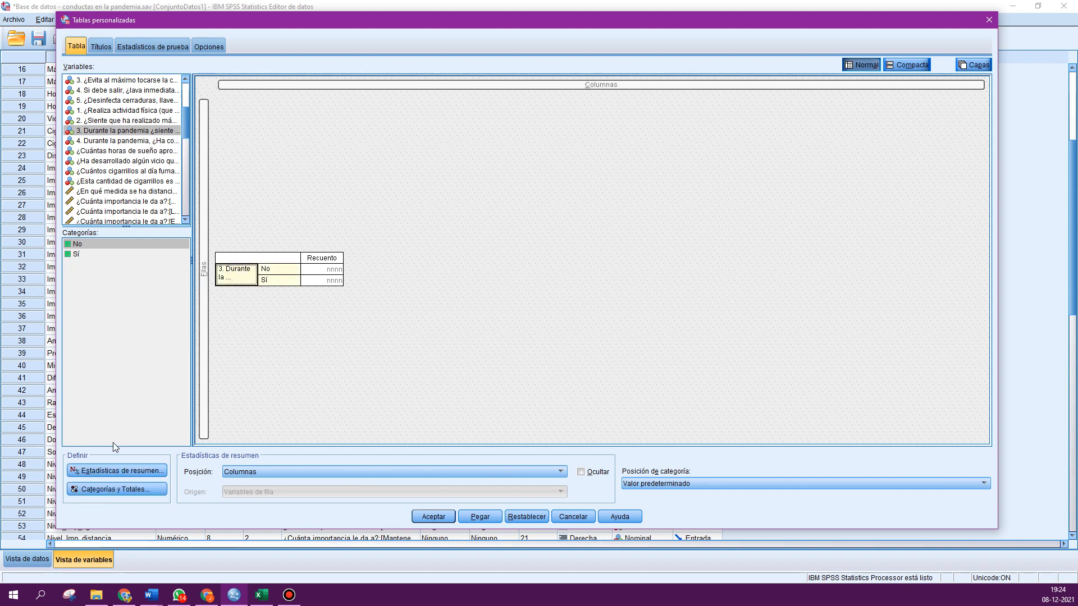
{"action": "left_click", "coordinate": [115, 472]}
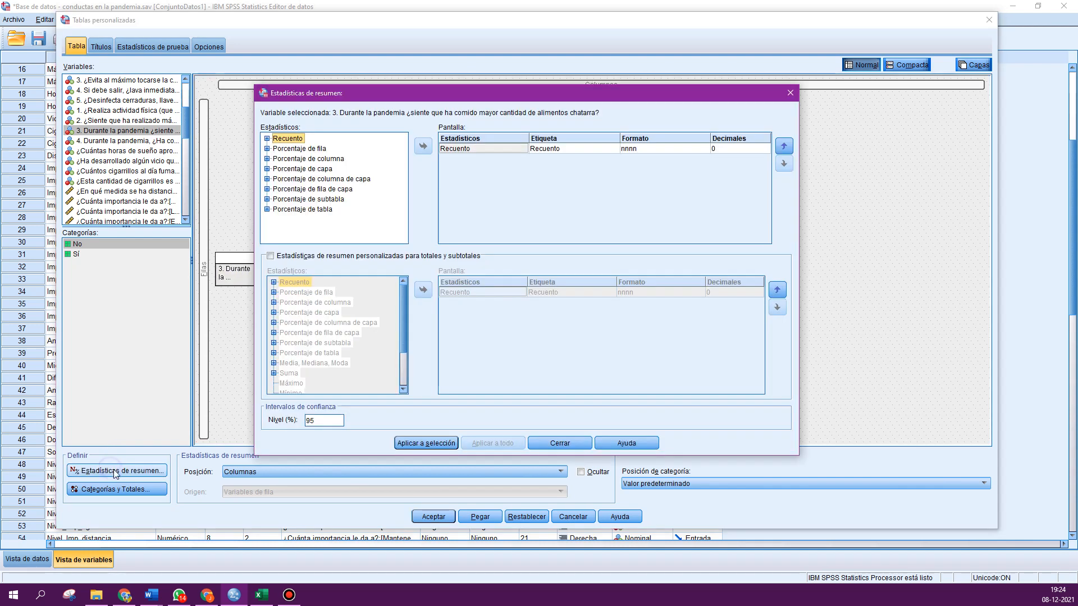
{"action": "left_click_drag", "start_coordinate": [322, 98], "coordinate": [442, 116]}
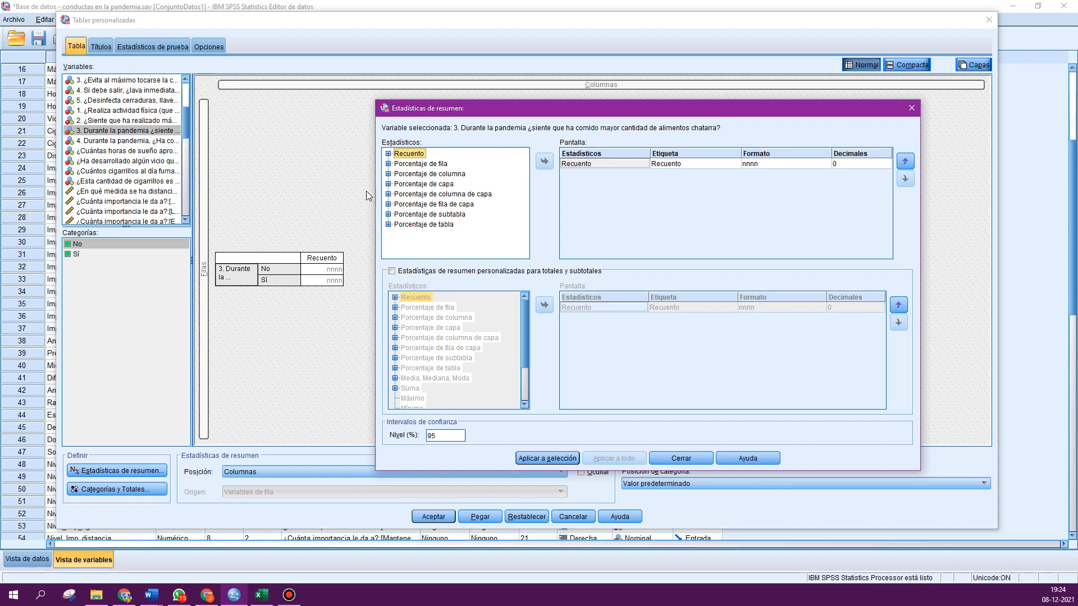
{"action": "left_click", "coordinate": [388, 174]}
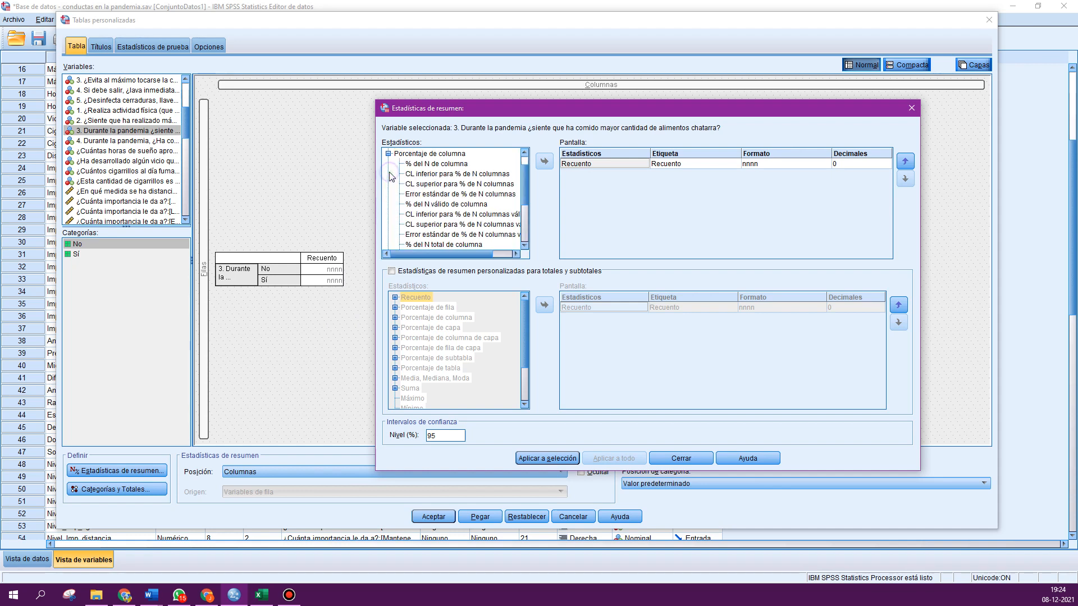
{"action": "left_click", "coordinate": [432, 205]}
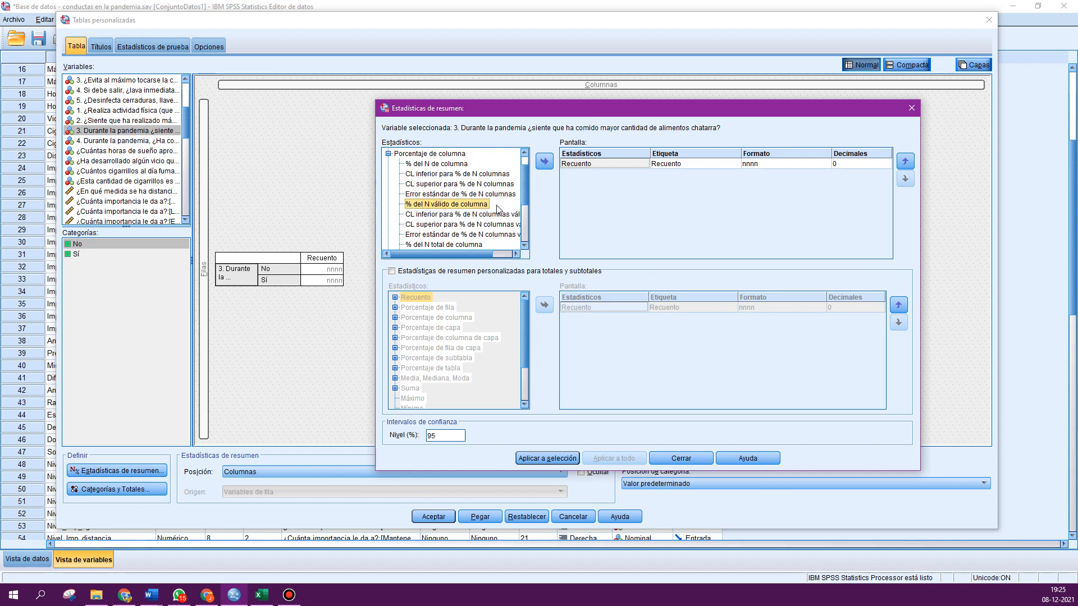
{"action": "left_click", "coordinate": [543, 161]}
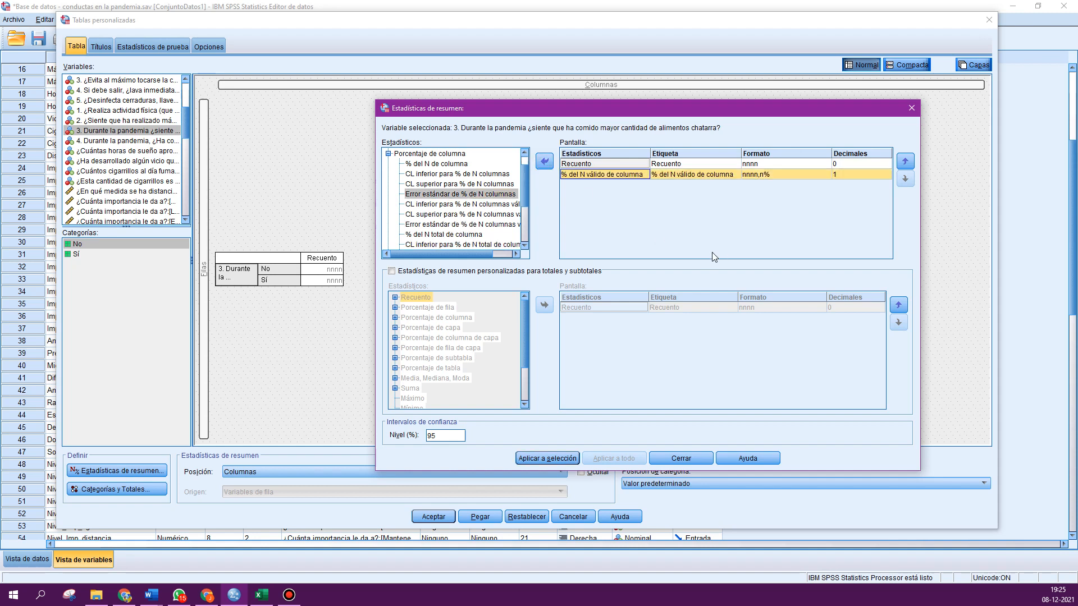
- Set the column valid N percentage to 2 decimals and apply it to the selection
{"action": "left_click", "coordinate": [887, 177]}
{"action": "left_click", "coordinate": [887, 172]}
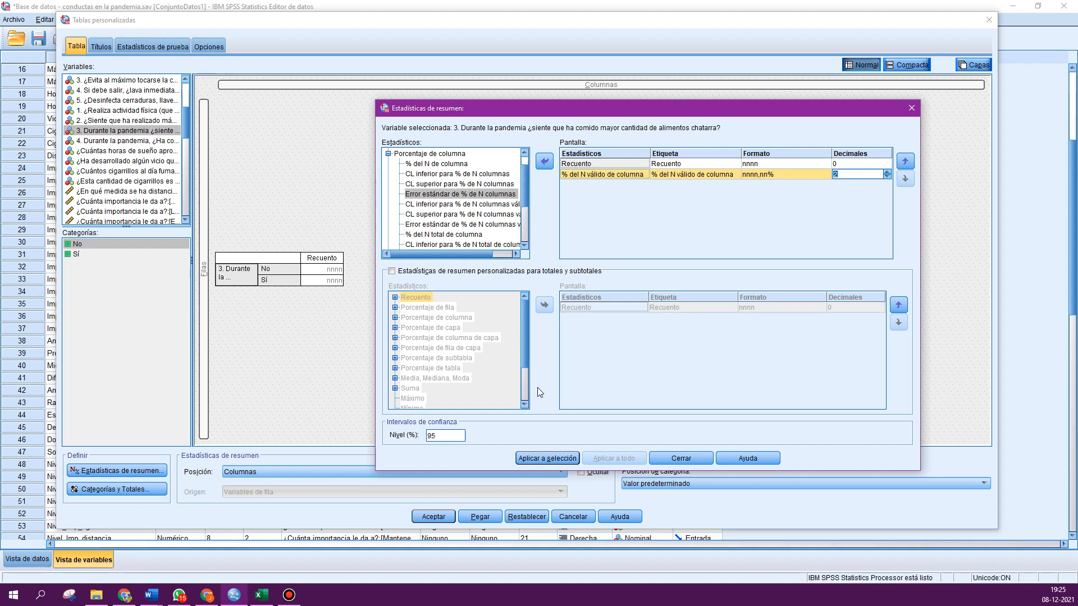
{"action": "left_click", "coordinate": [547, 458]}
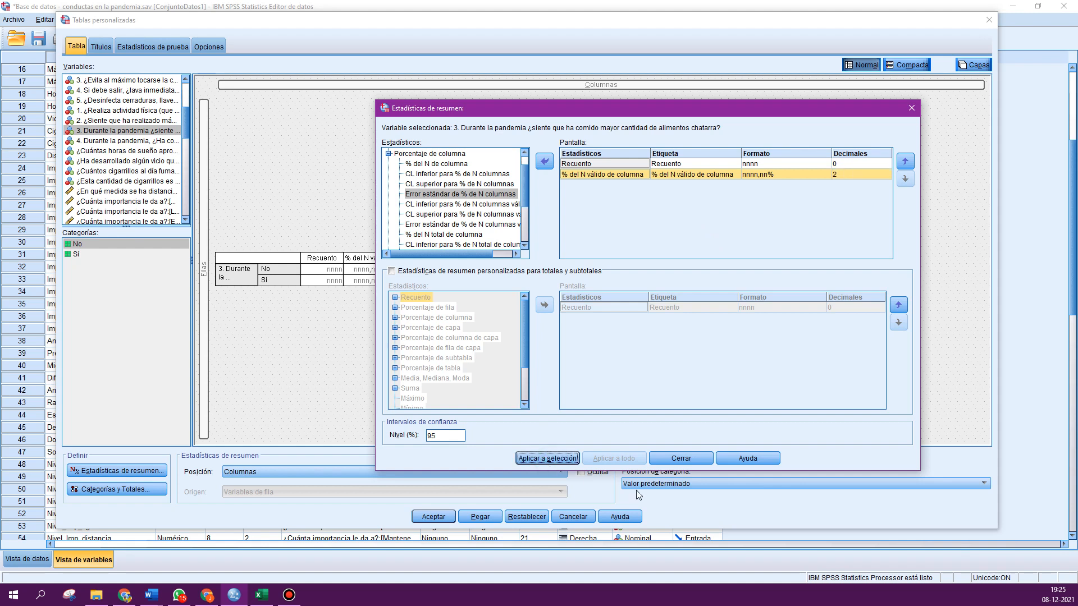
{"action": "left_click", "coordinate": [681, 458]}
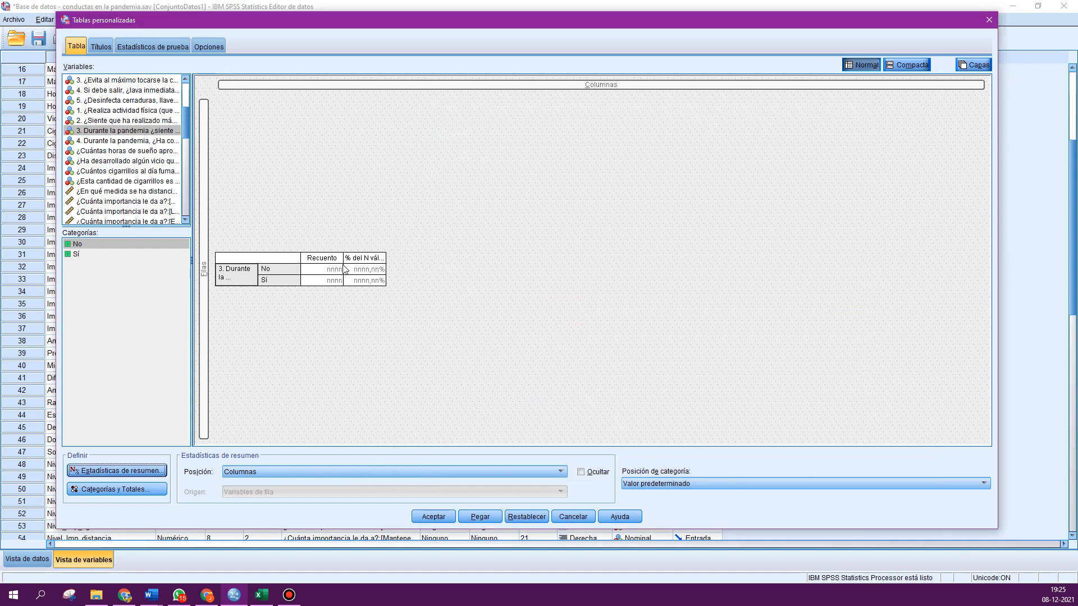
- Run the custom table and inspect the resulting Más_chatarra table in the output viewer
{"action": "left_click", "coordinate": [432, 516]}
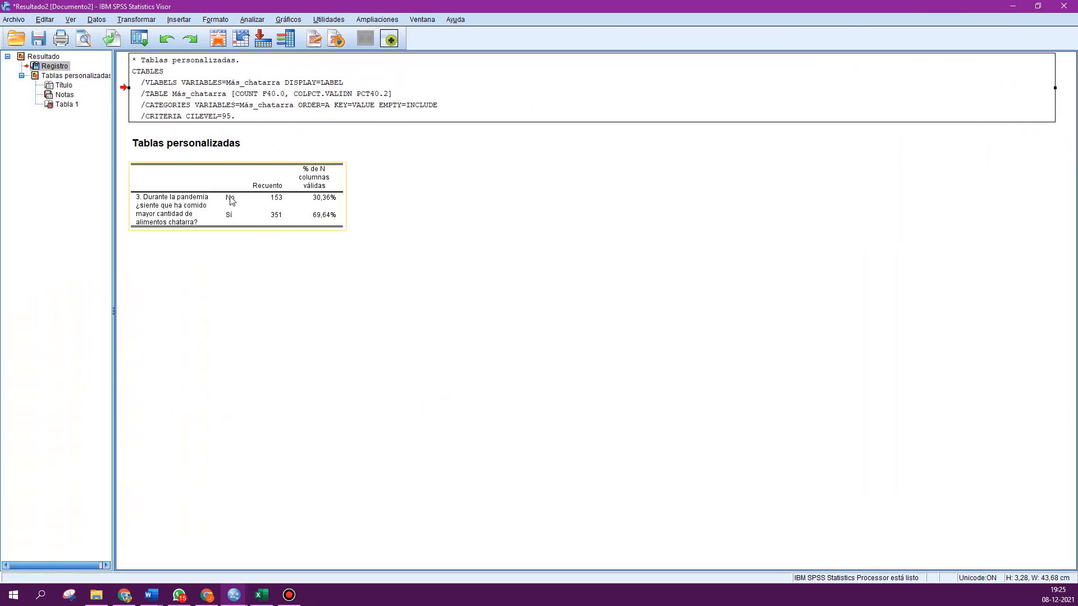
{"action": "left_click", "coordinate": [231, 197]}
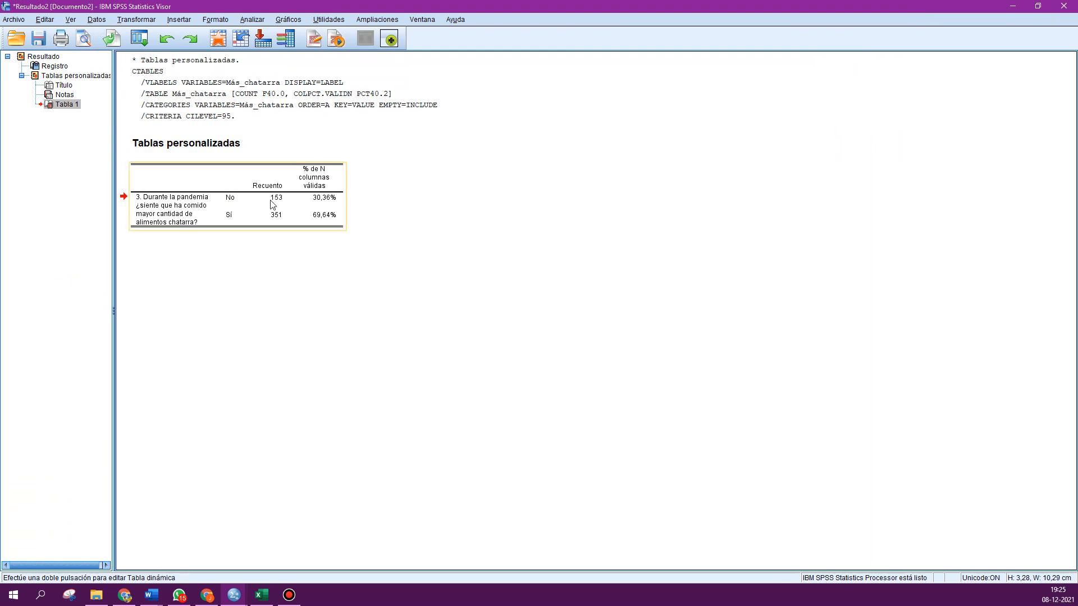
{"action": "left_click", "coordinate": [325, 280]}
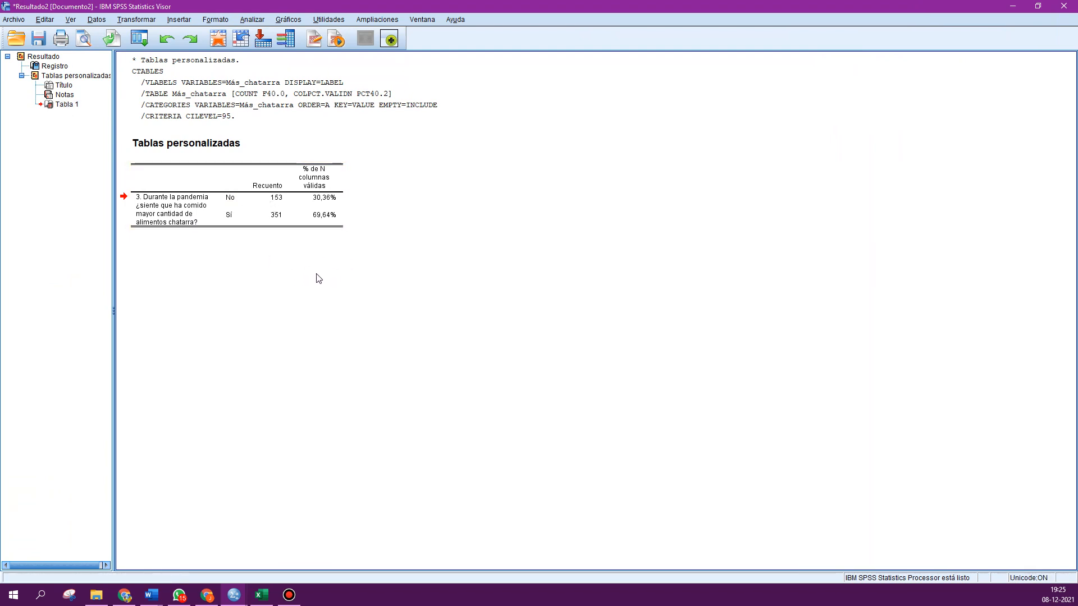
{"action": "left_click", "coordinate": [267, 200]}
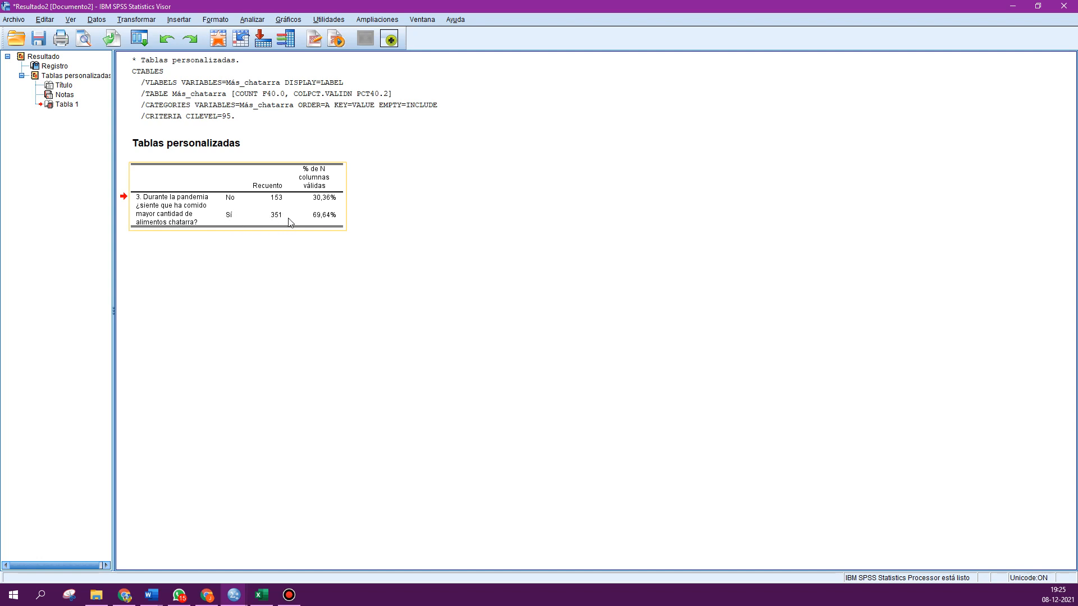
{"action": "left_click", "coordinate": [375, 255]}
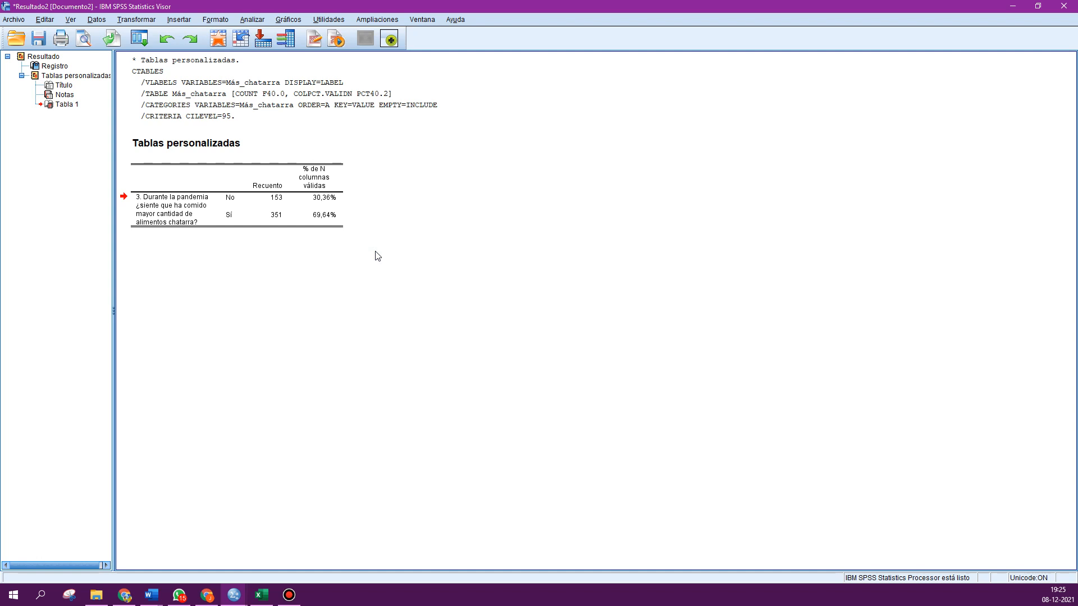
{"action": "left_click", "coordinate": [340, 226]}
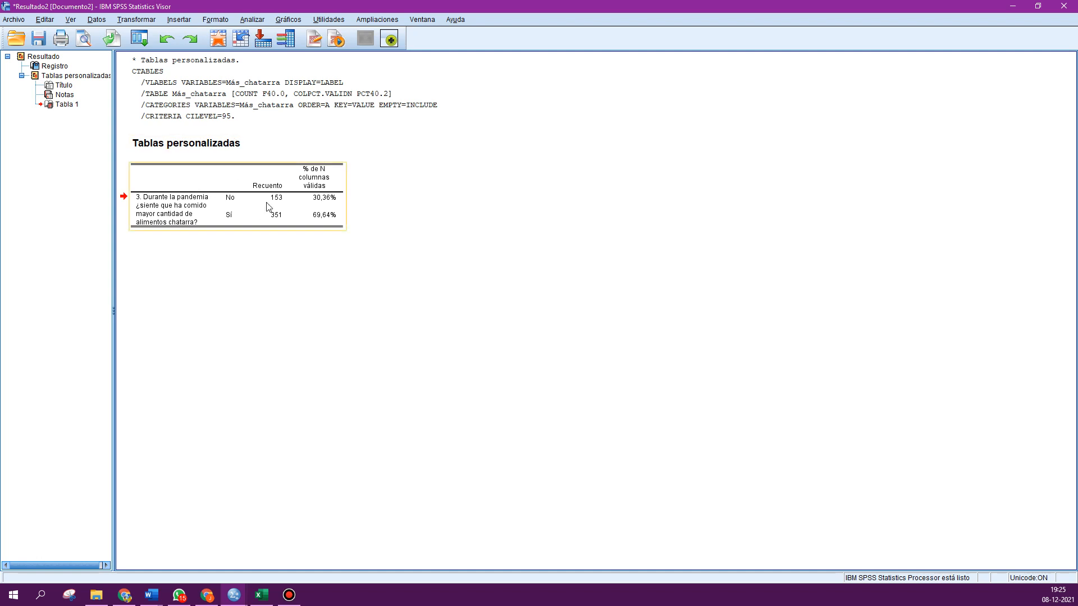
- Run Frequencies on the variable '3. Durante la pandemia ¿siente que ha comido mayor...' (Más_chatarra)
{"action": "left_click", "coordinate": [246, 21]}
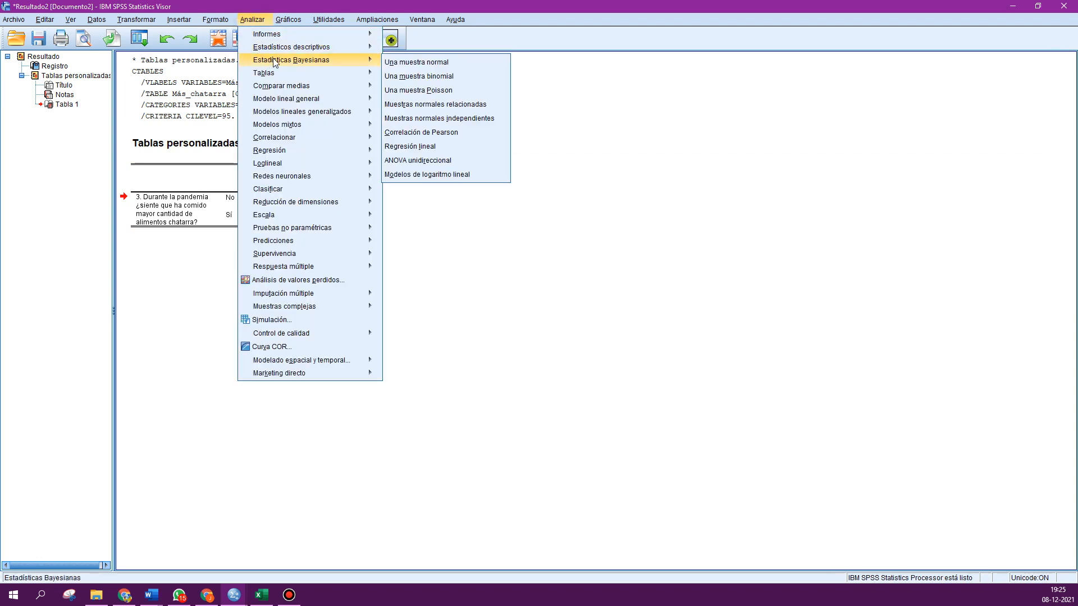
{"action": "mouse_move", "coordinate": [291, 51]}
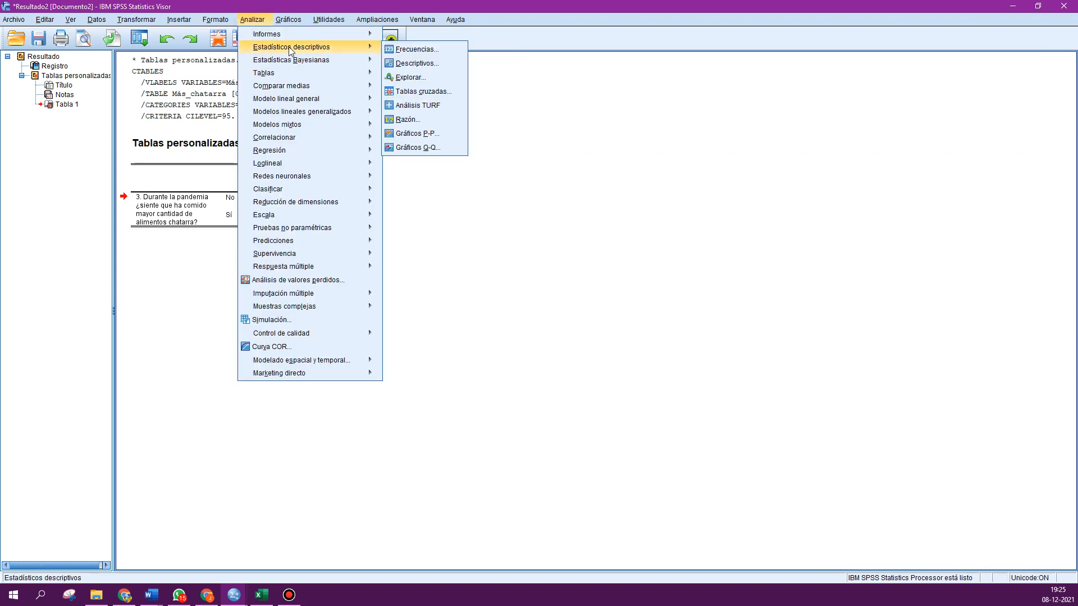
{"action": "left_click", "coordinate": [413, 50]}
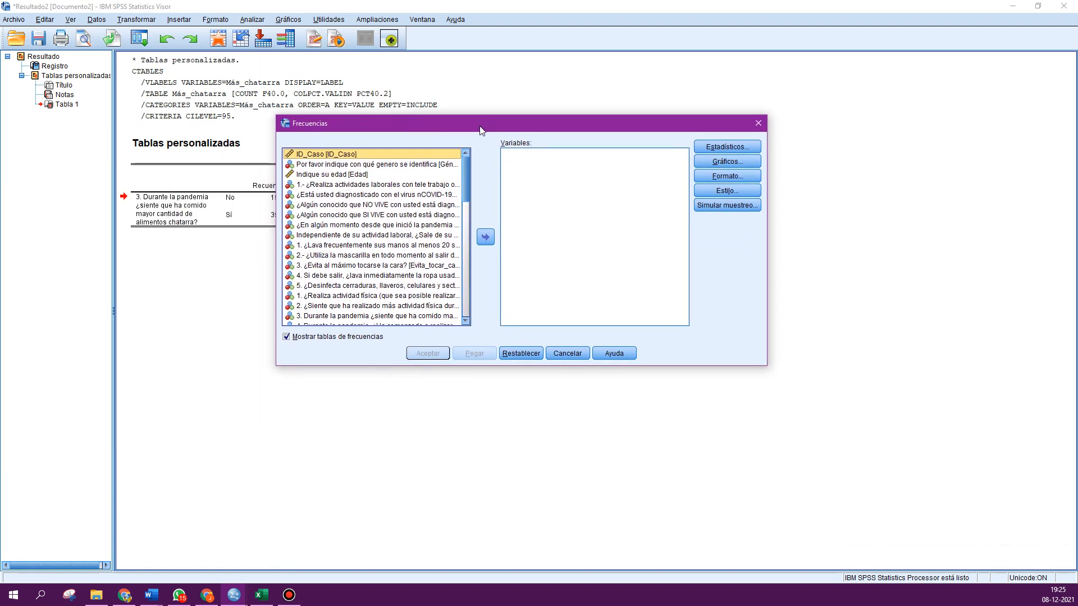
{"action": "scroll", "coordinate": [381, 214], "scroll_direction": "down", "scroll_amount": 3}
{"action": "scroll", "coordinate": [382, 214], "scroll_direction": "up", "scroll_amount": 3}
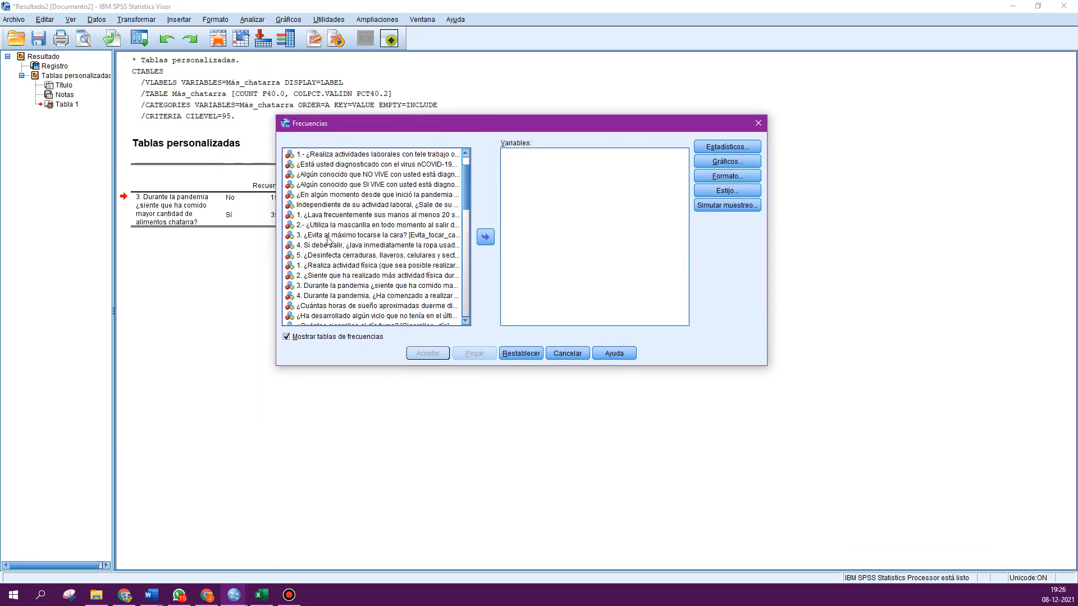
{"action": "left_click", "coordinate": [339, 286]}
{"action": "left_click", "coordinate": [485, 236]}
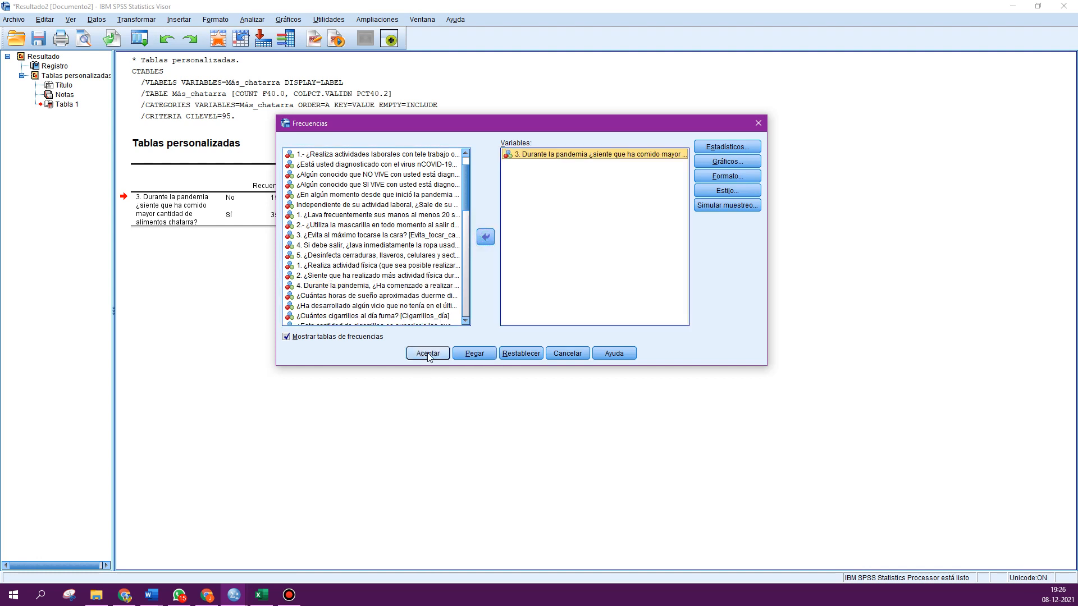
{"action": "left_click", "coordinate": [427, 353]}
- Select the custom Tablas personalizadas table in the output and copy it
{"action": "left_click", "coordinate": [279, 406]}
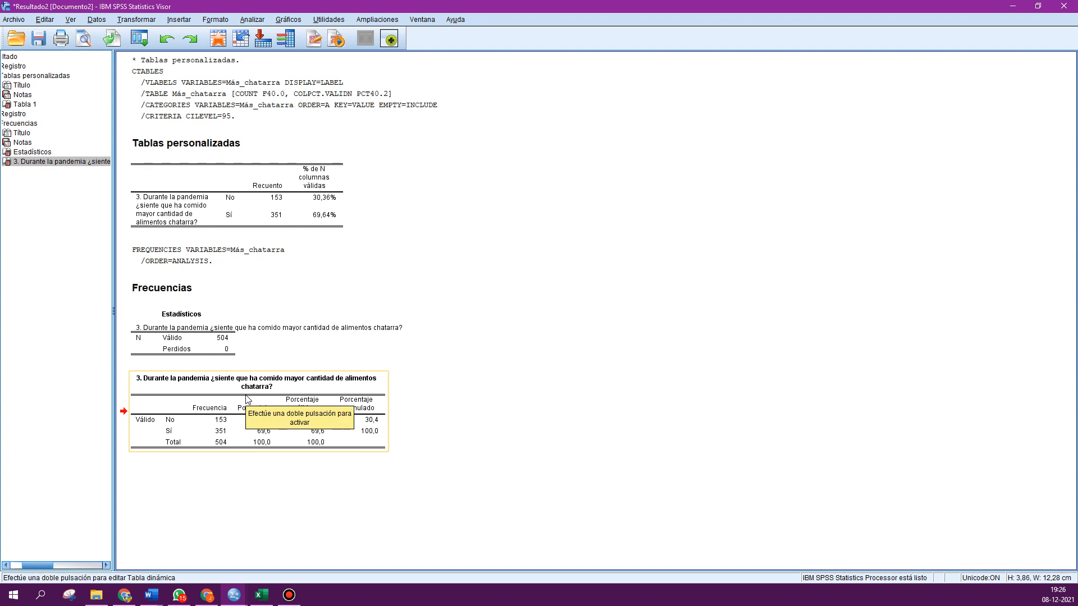
{"action": "left_click", "coordinate": [248, 208]}
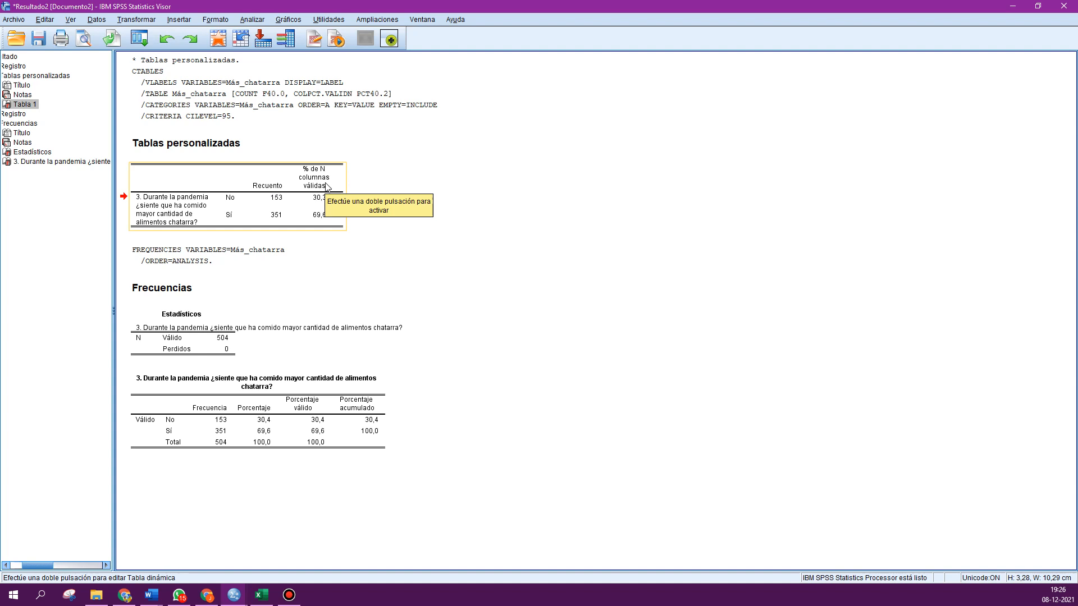
{"action": "left_click", "coordinate": [433, 199]}
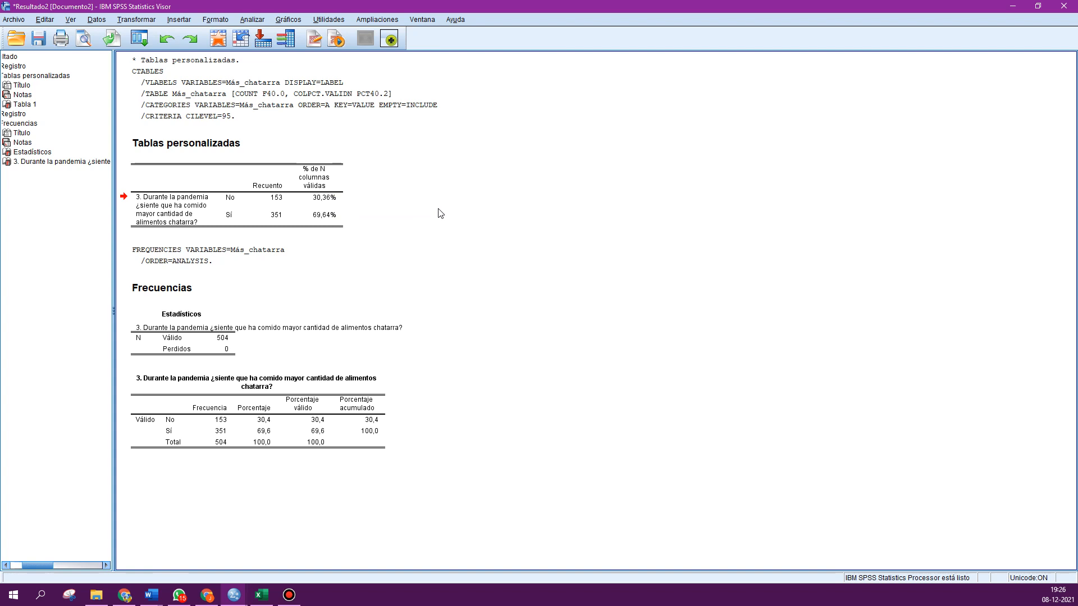
{"action": "left_click", "coordinate": [275, 220]}
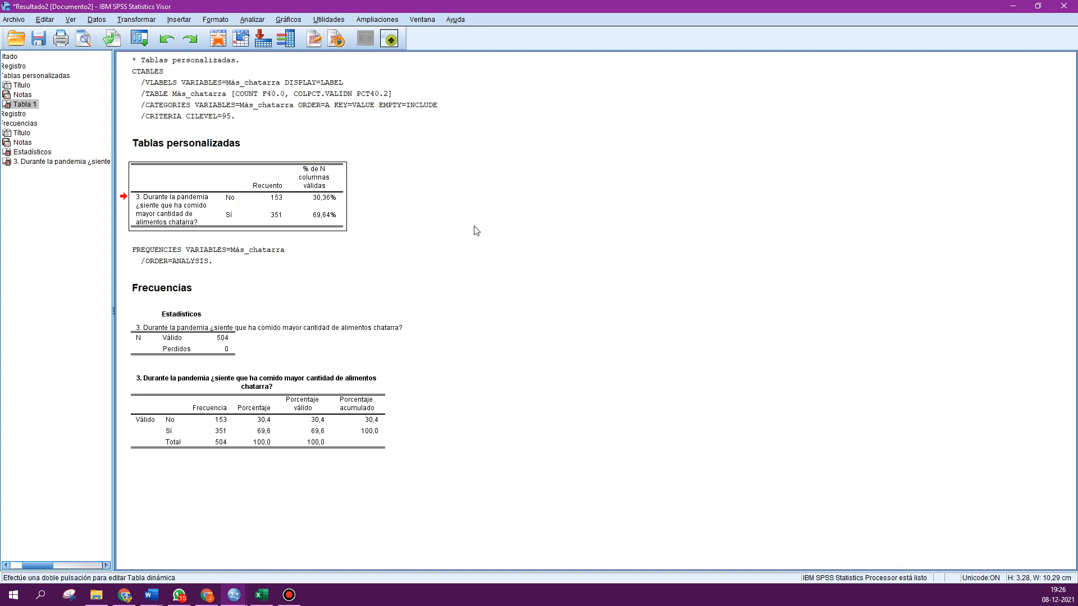
{"action": "right_click", "coordinate": [266, 204]}
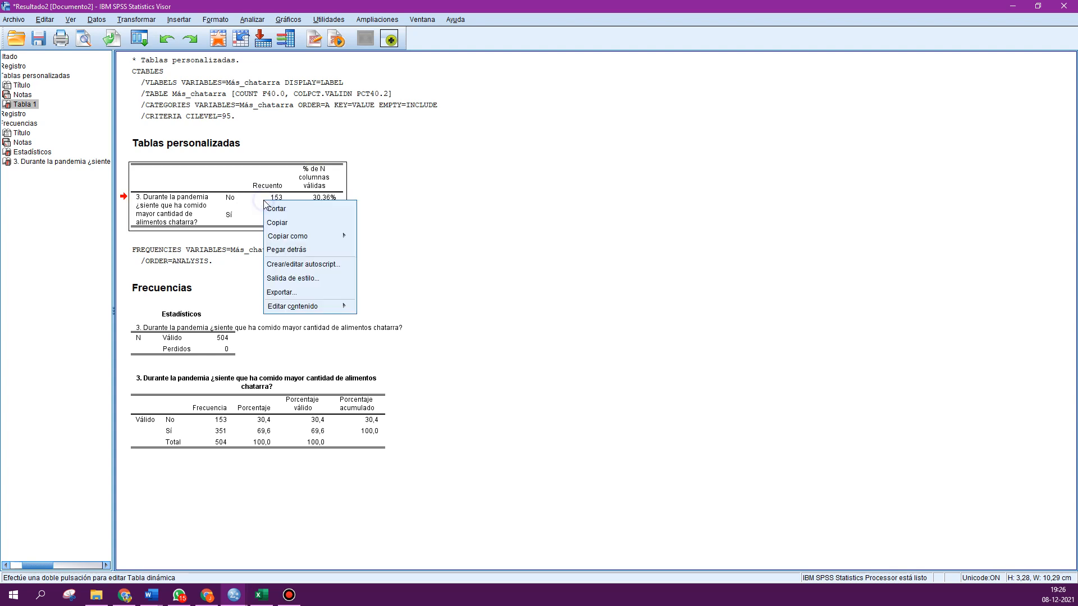
{"action": "left_click", "coordinate": [274, 225]}
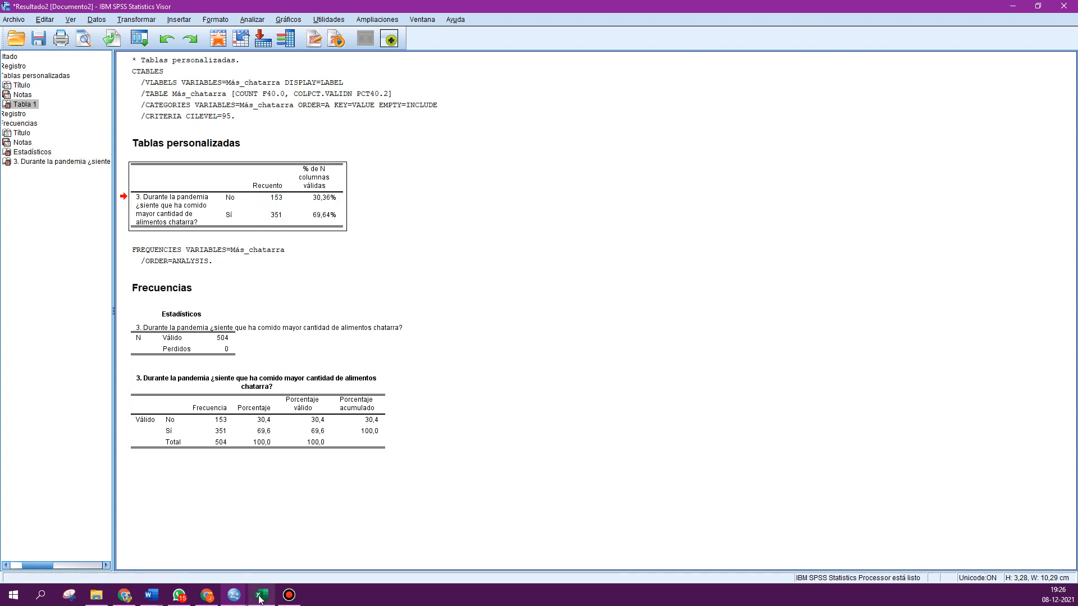
- Switch to Excel and paste the copied table into cell D4 of sheet Hoja2
{"action": "mouse_move", "coordinate": [261, 595]}
{"action": "left_click", "coordinate": [262, 542]}
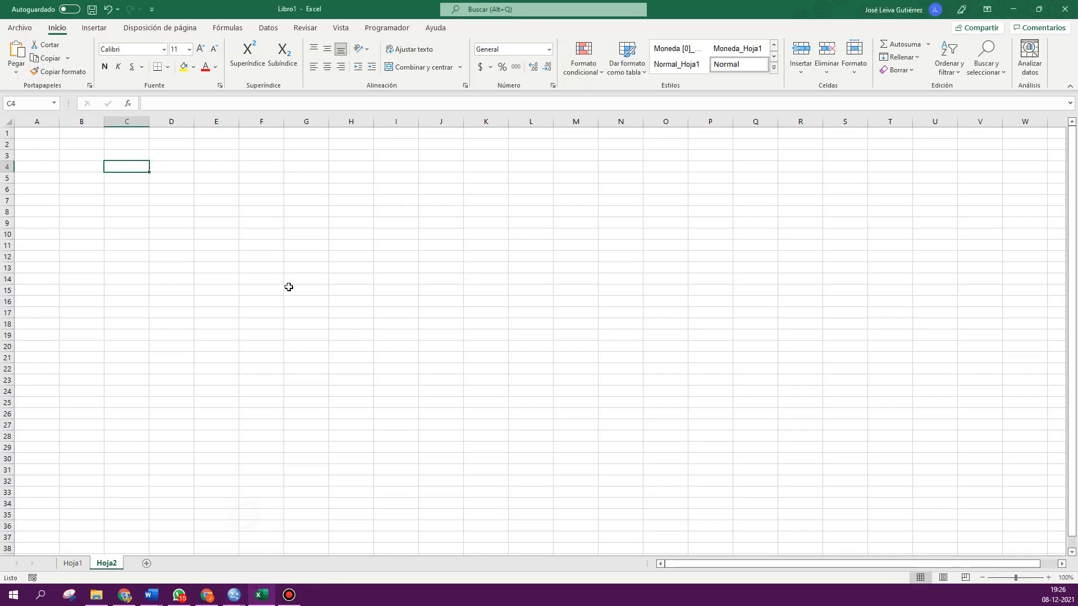
{"action": "left_click", "coordinate": [176, 163]}
{"action": "key", "text": "ctrl+v"}
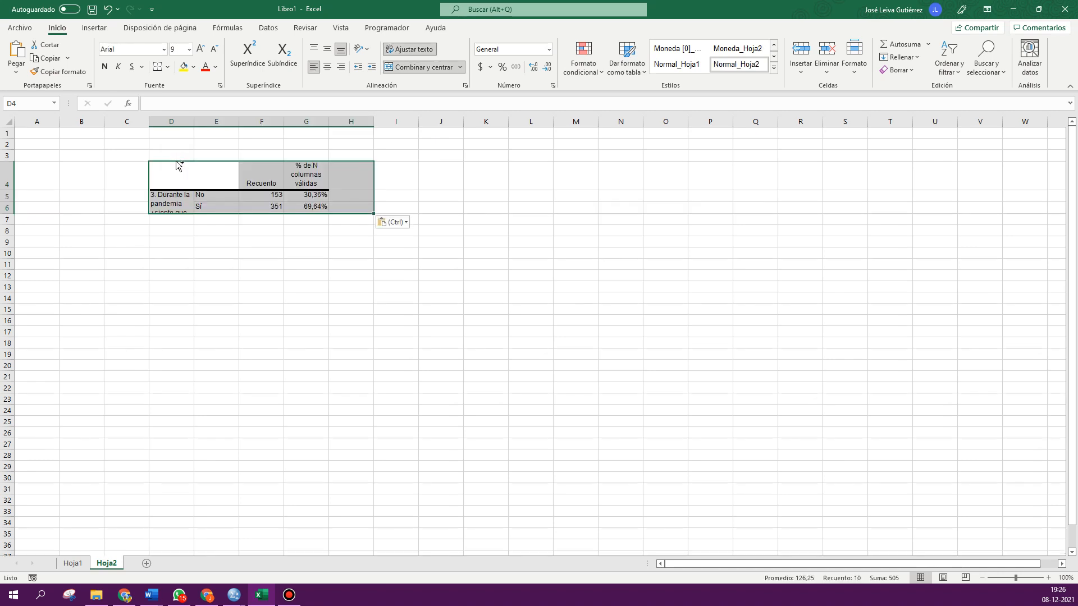
{"action": "left_click", "coordinate": [185, 289]}
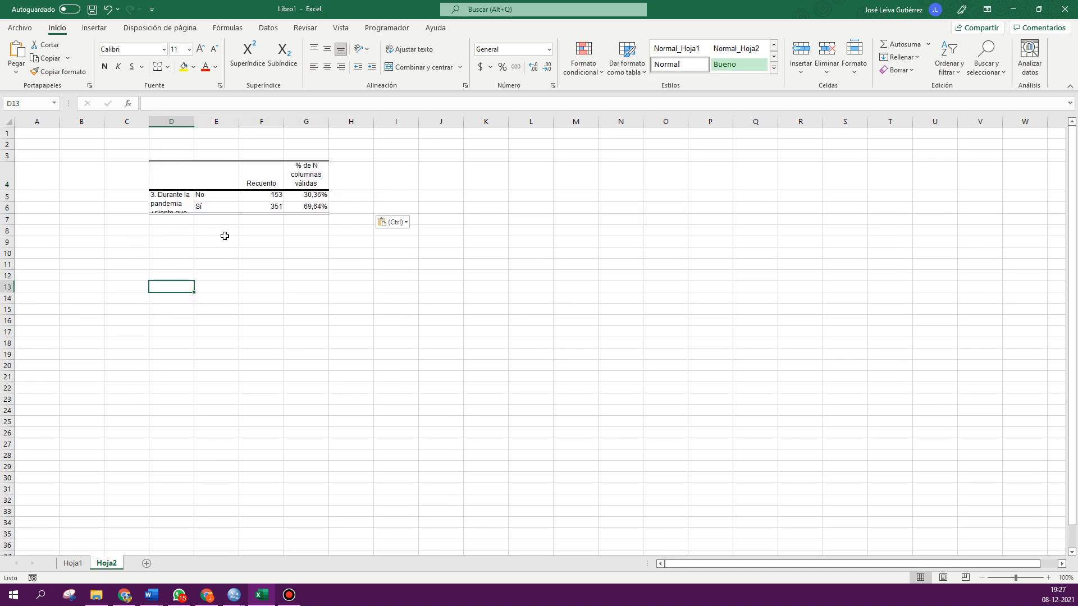
- Rename the table's column headers to n and %
{"action": "left_click", "coordinate": [259, 187]}
{"action": "type", "text": "n"}
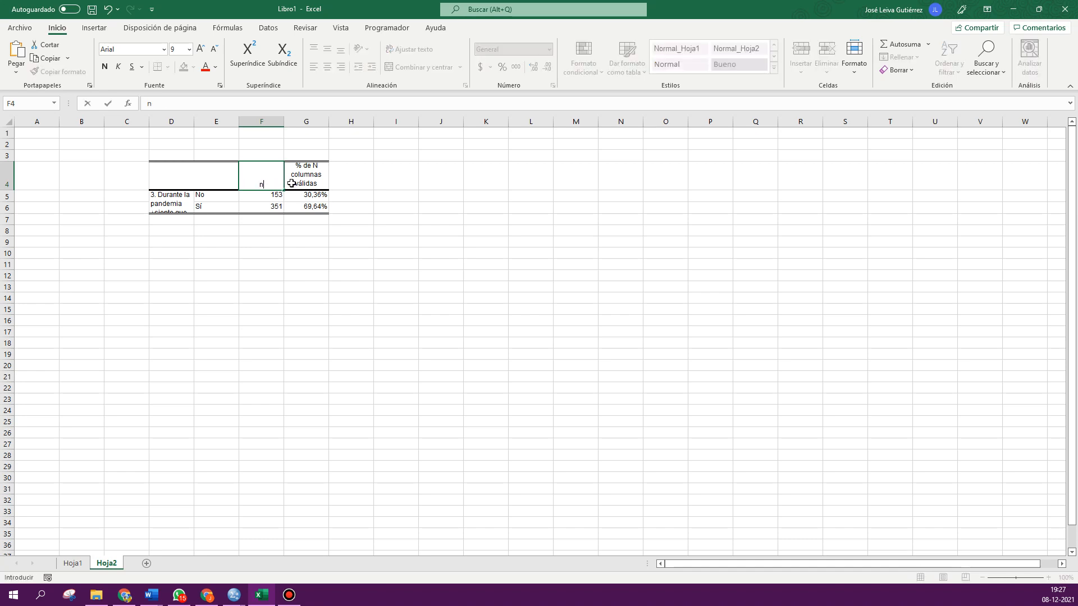
{"action": "left_click", "coordinate": [301, 180]}
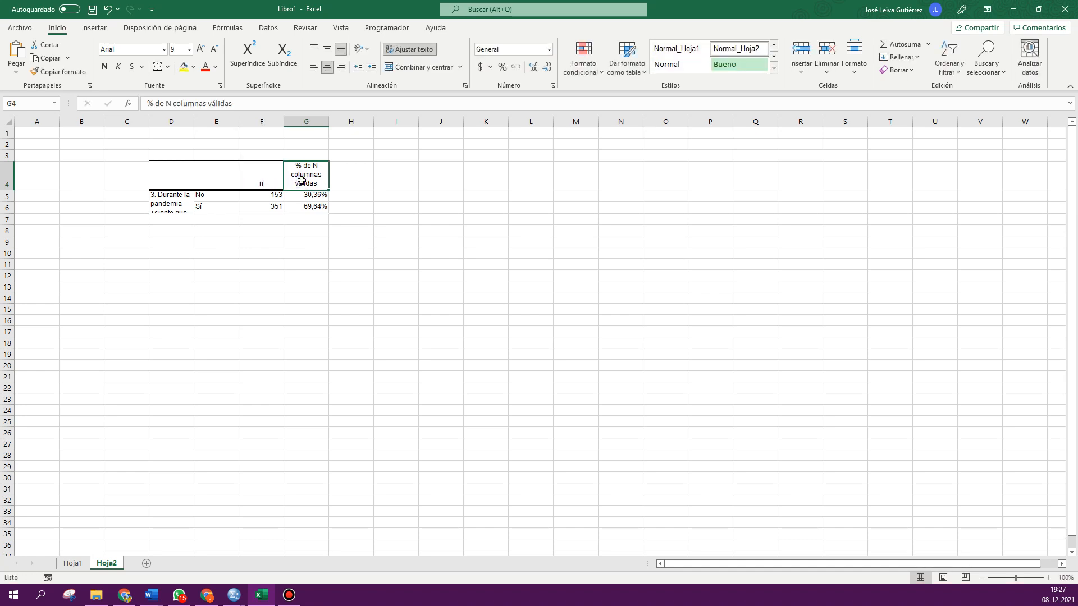
{"action": "type", "text": "%"}
{"action": "left_click", "coordinate": [295, 280]}
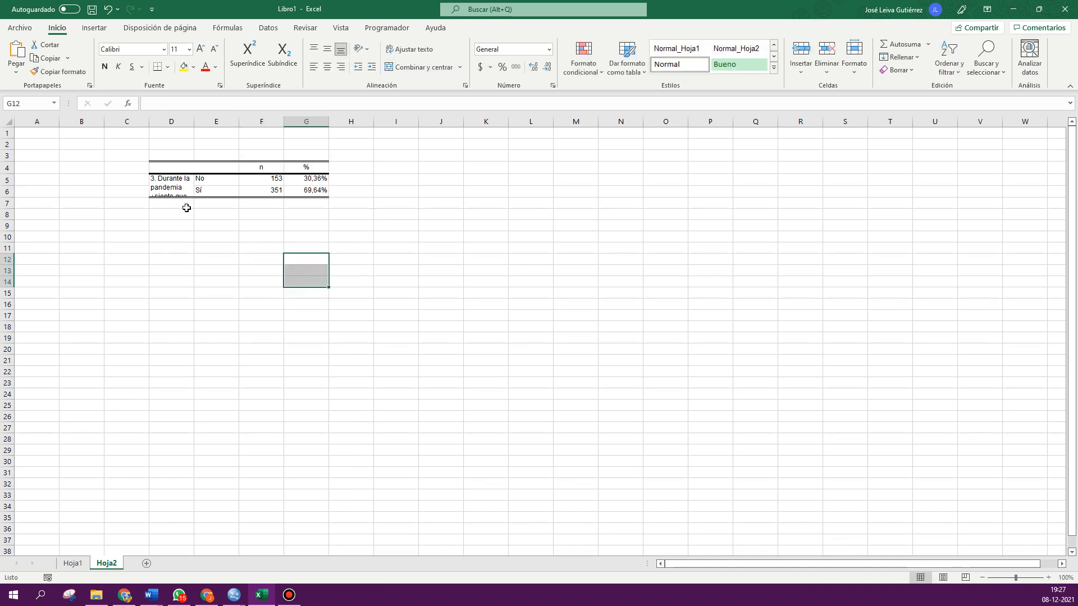
- Widen column D to fit the question text and apply all borders to the table range D4:G6
{"action": "left_click_drag", "start_coordinate": [193, 122], "coordinate": [302, 119]}
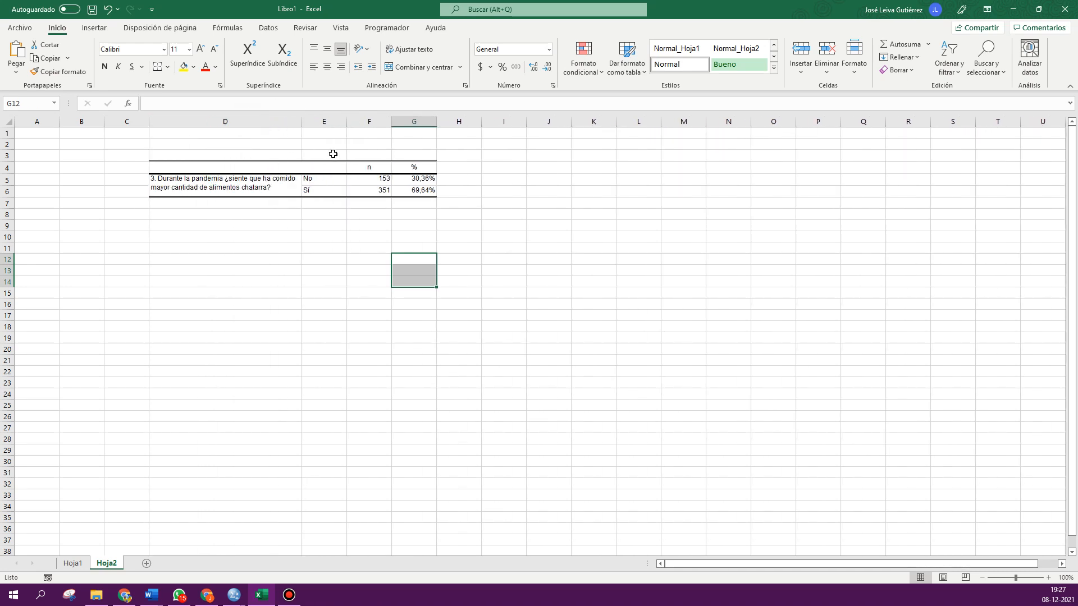
{"action": "left_click_drag", "start_coordinate": [257, 168], "coordinate": [426, 190]}
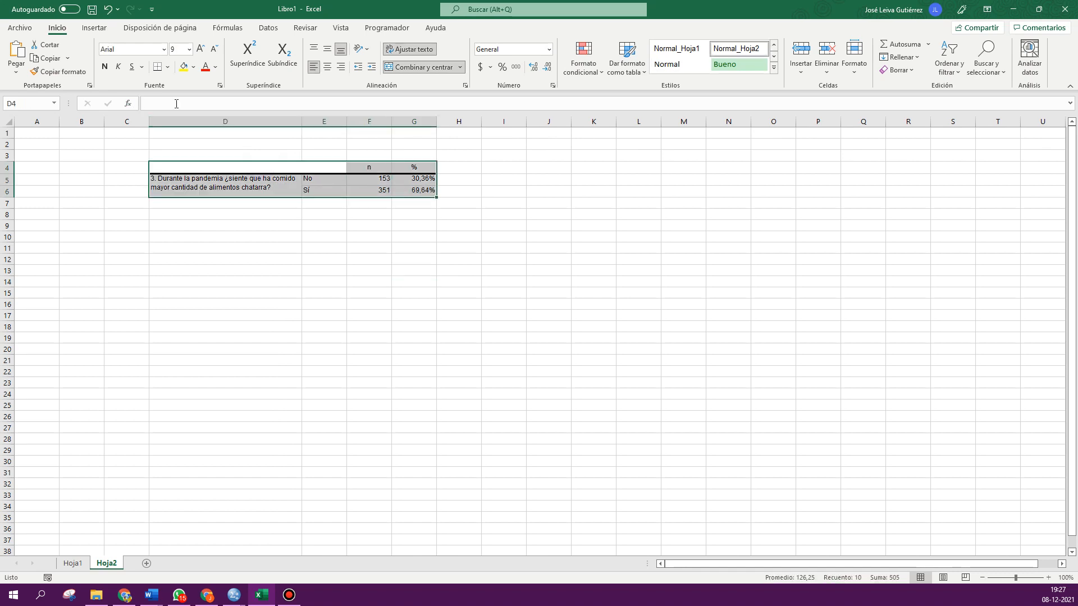
{"action": "left_click", "coordinate": [201, 49]}
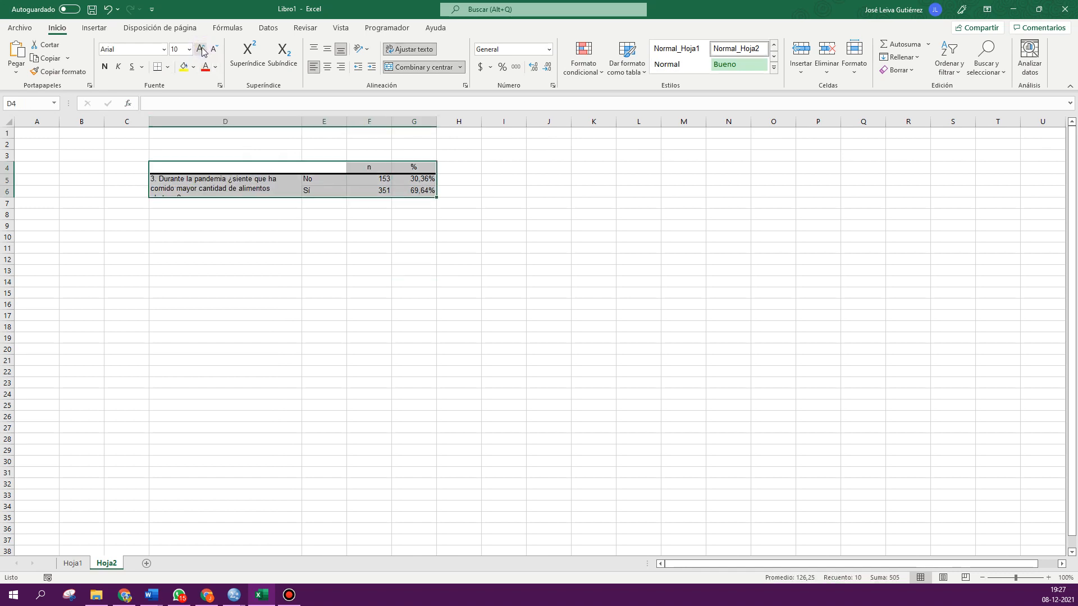
{"action": "left_click", "coordinate": [214, 50]}
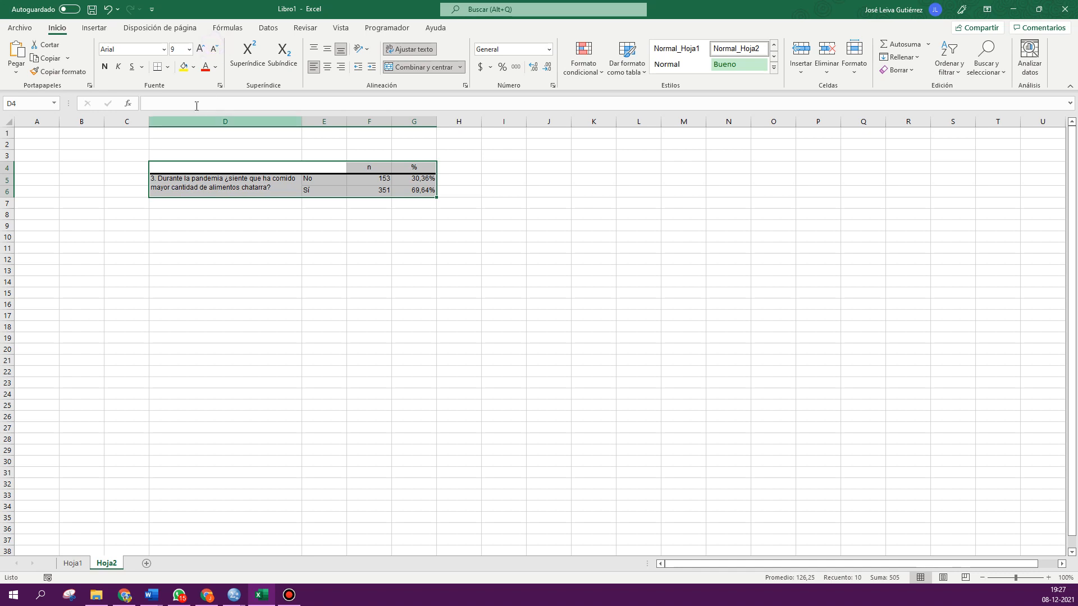
{"action": "left_click", "coordinate": [167, 66]}
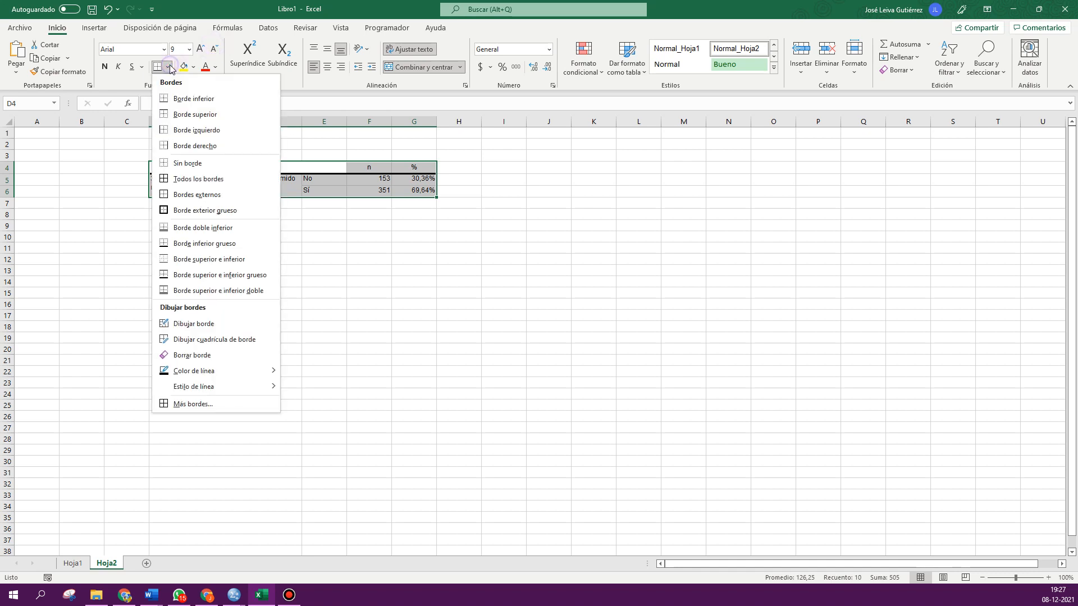
{"action": "left_click", "coordinate": [199, 179]}
- Center the table contents horizontally and vertically
{"action": "left_click", "coordinate": [327, 67]}
{"action": "left_click", "coordinate": [328, 48]}
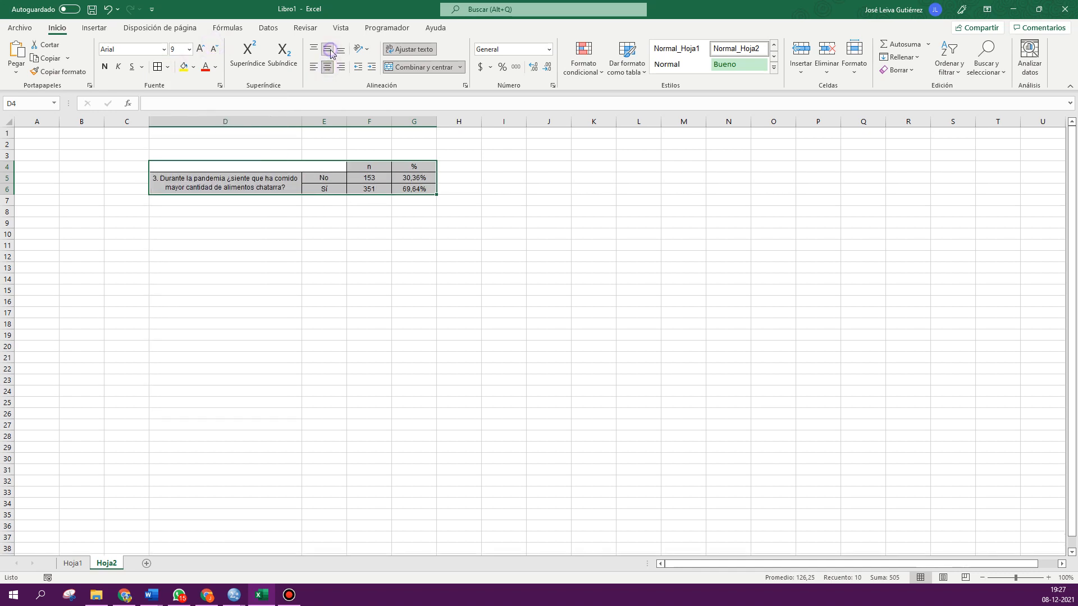
{"action": "left_click", "coordinate": [459, 231]}
{"action": "scroll", "coordinate": [459, 232], "scroll_direction": "up", "scroll_amount": 4, "text": "ctrl"}
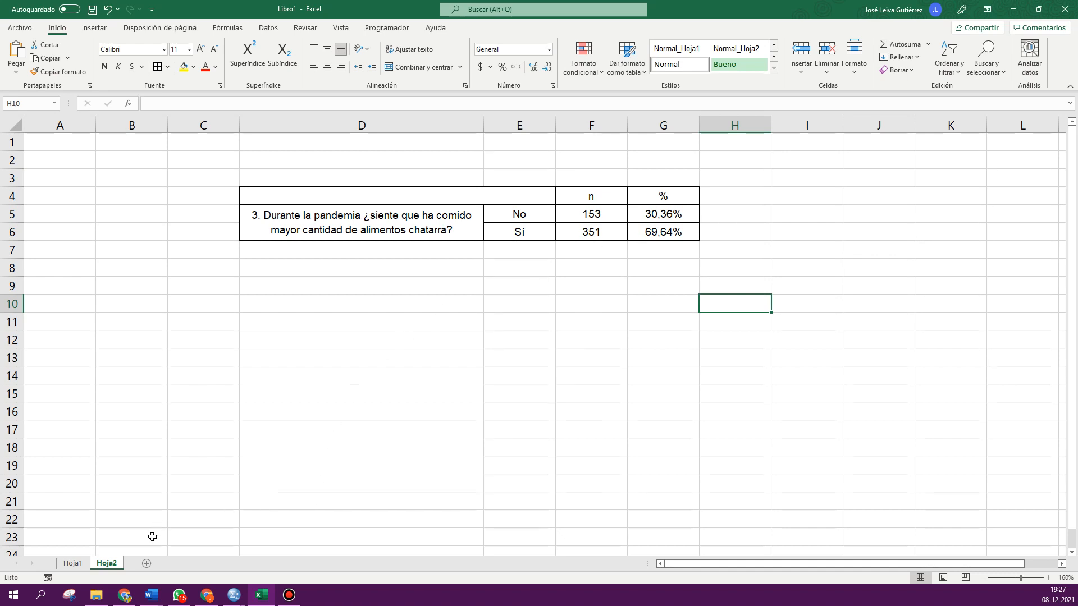
- Switch back to the SPSS data editor and reopen the Custom Tables dialog
{"action": "mouse_move", "coordinate": [235, 595]}
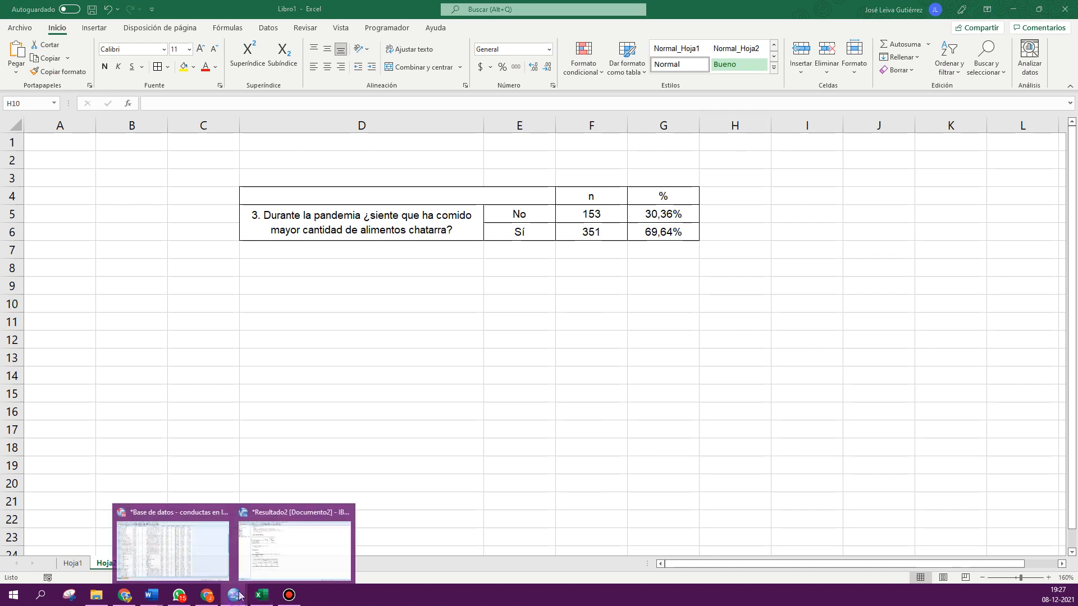
{"action": "left_click", "coordinate": [189, 555]}
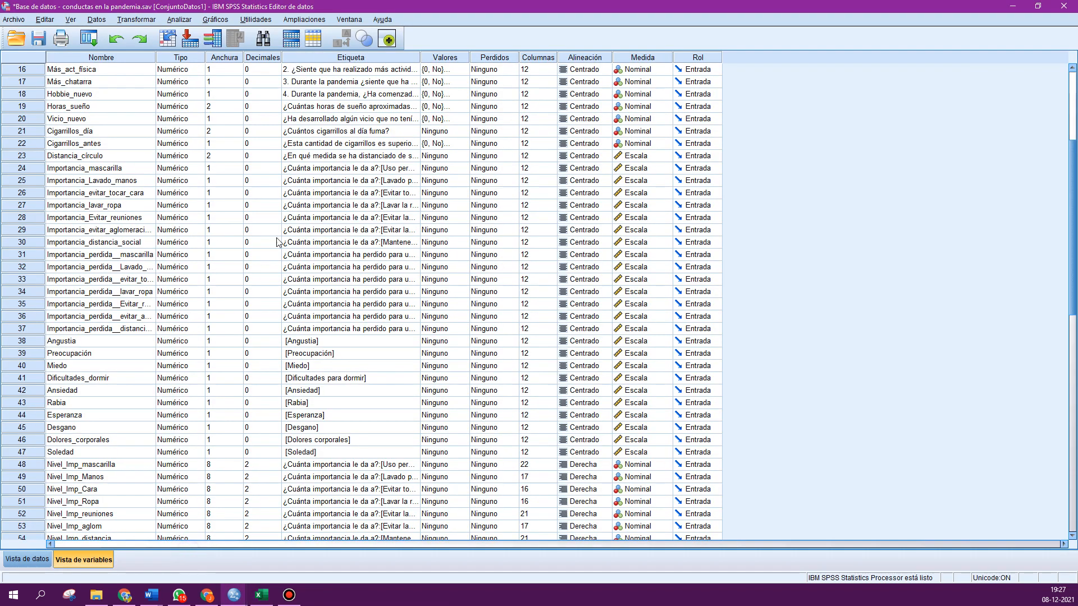
{"action": "left_click", "coordinate": [175, 20]}
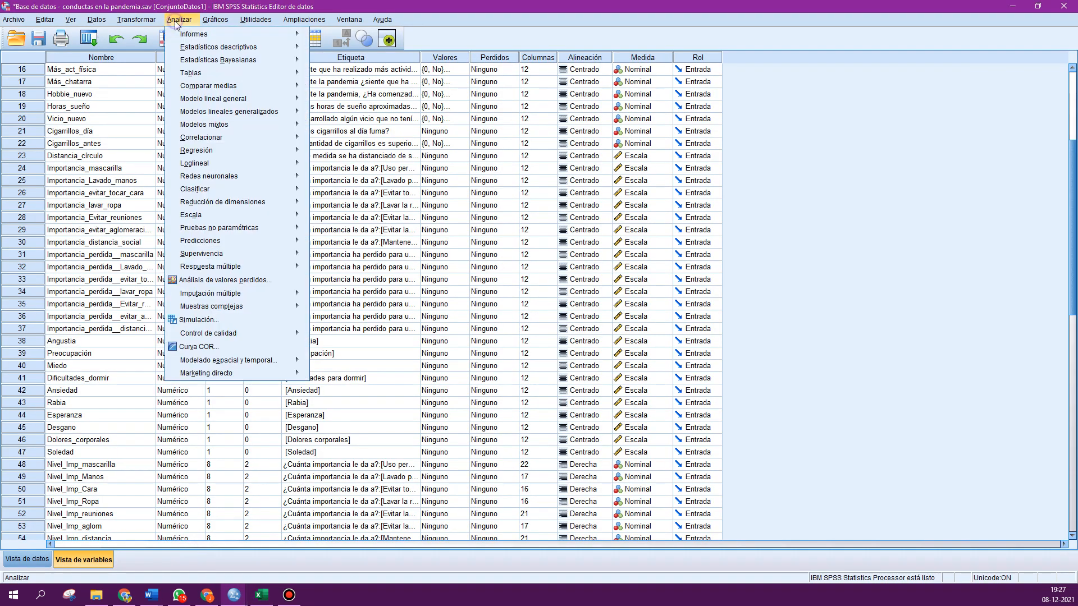
{"action": "mouse_move", "coordinate": [198, 72]}
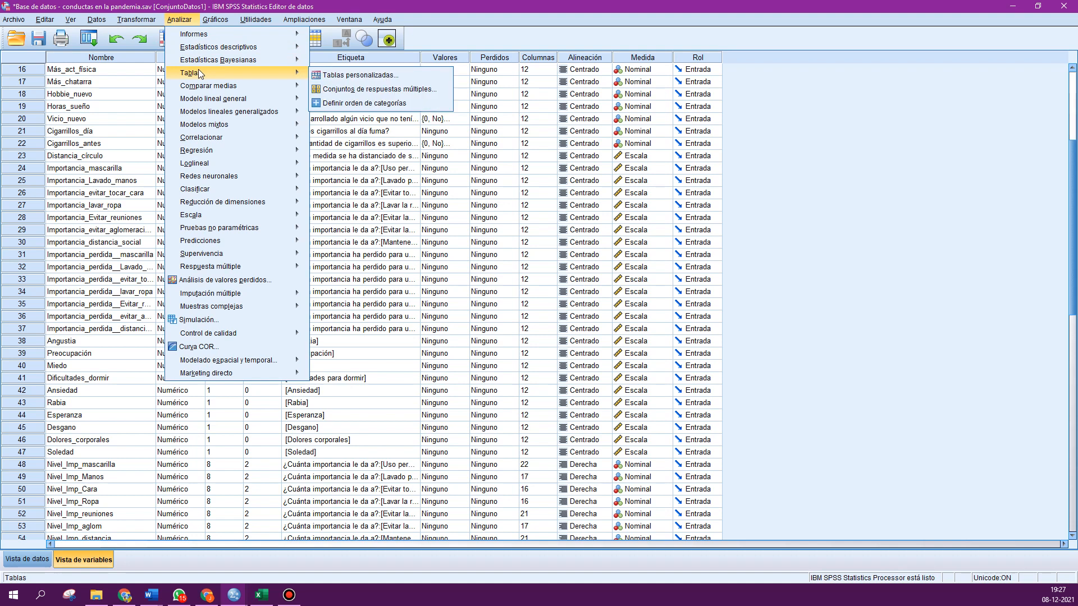
{"action": "left_click", "coordinate": [347, 75]}
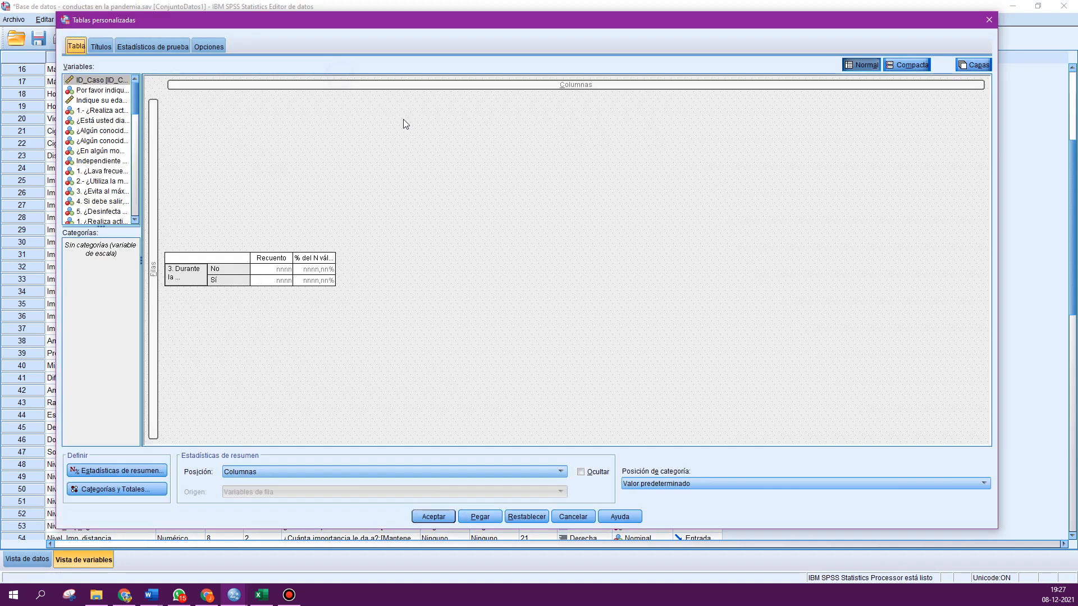
- Reset the Custom Tables dialog to clear the previous table and widen the variable list
{"action": "left_click", "coordinate": [527, 517]}
{"action": "left_click", "coordinate": [463, 294]}
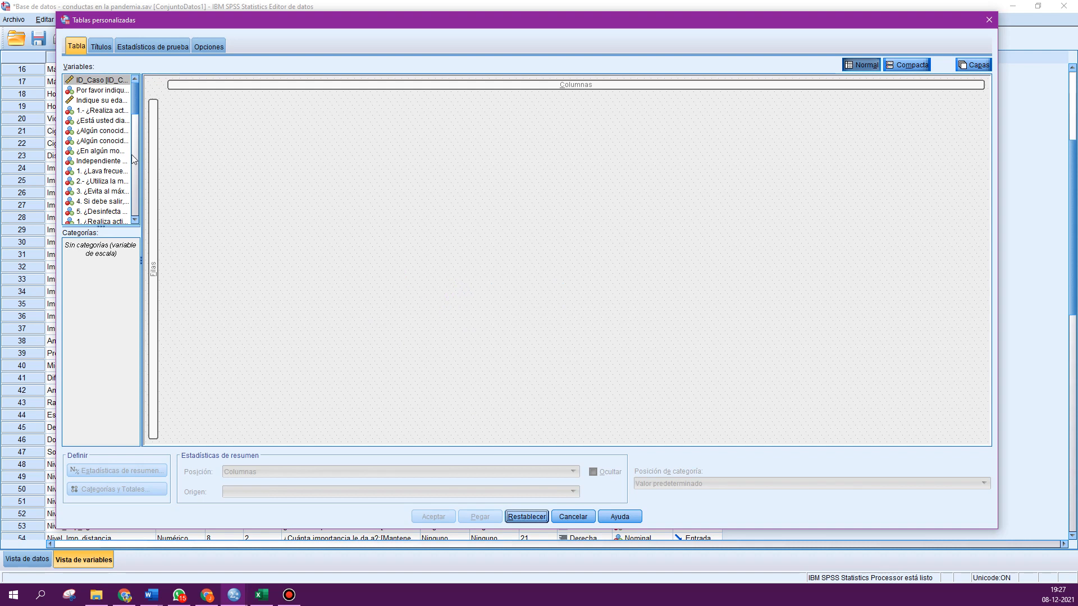
{"action": "left_click_drag", "start_coordinate": [140, 150], "coordinate": [203, 158]}
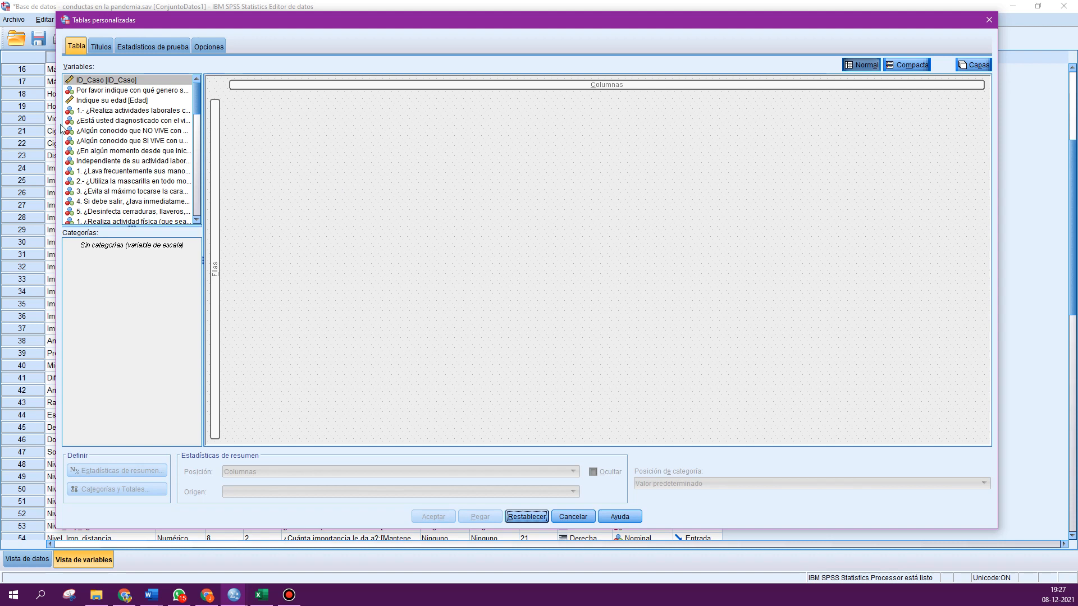
{"action": "scroll", "coordinate": [144, 150], "scroll_direction": "down", "scroll_amount": 5}
{"action": "scroll", "coordinate": [144, 150], "scroll_direction": "down", "scroll_amount": 5}
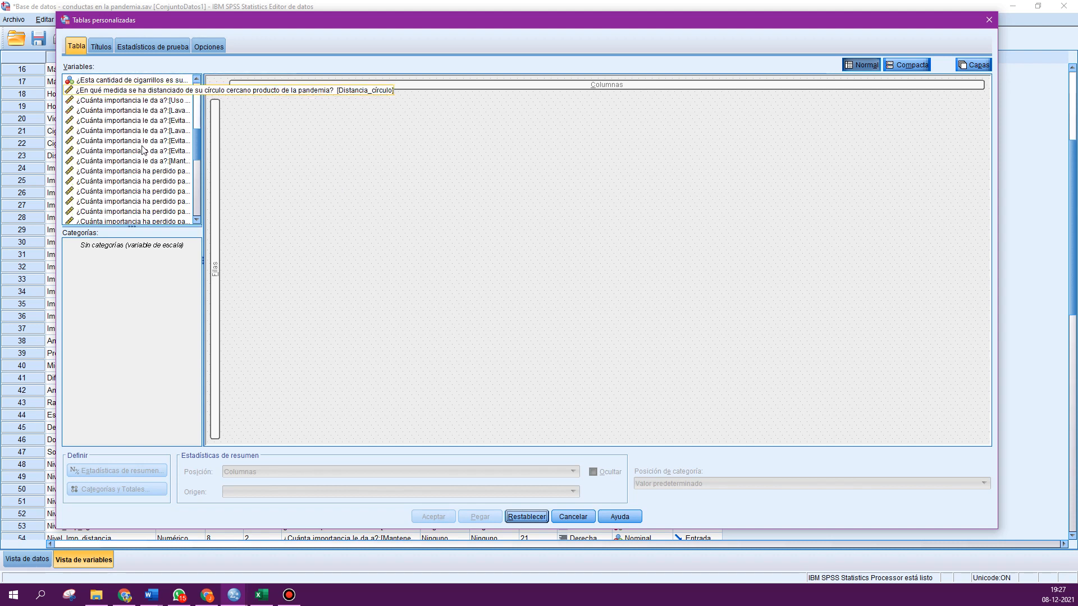
{"action": "left_click", "coordinate": [112, 122]}
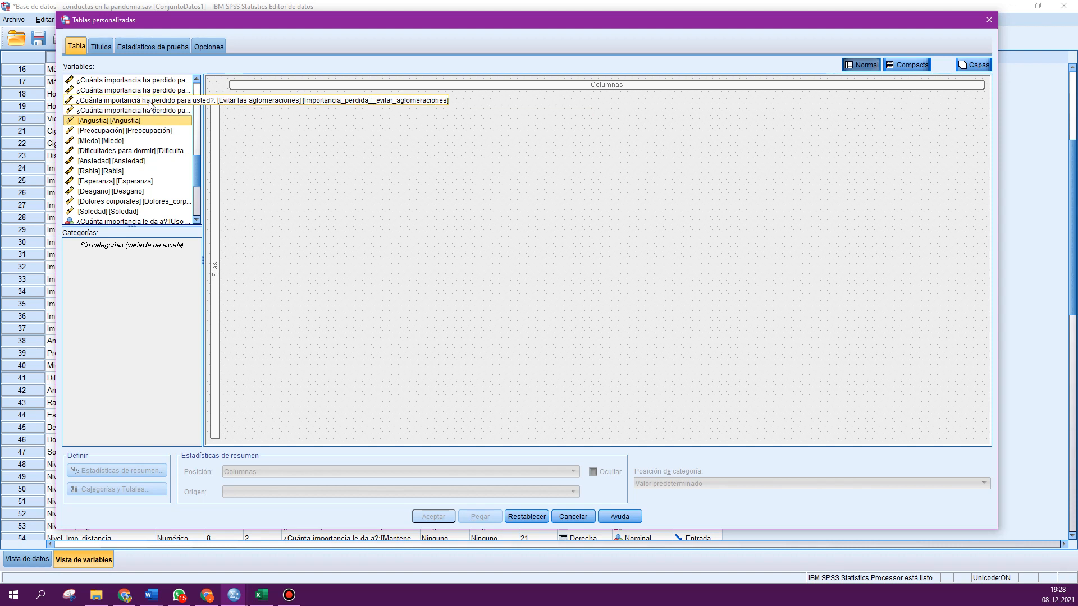
{"action": "key", "text": "shift+Down"}
{"action": "key", "text": "shift+Down"}
{"action": "key", "text": "shift+Down"}
{"action": "key", "text": "shift+Down"}
{"action": "key", "text": "shift+Down"}
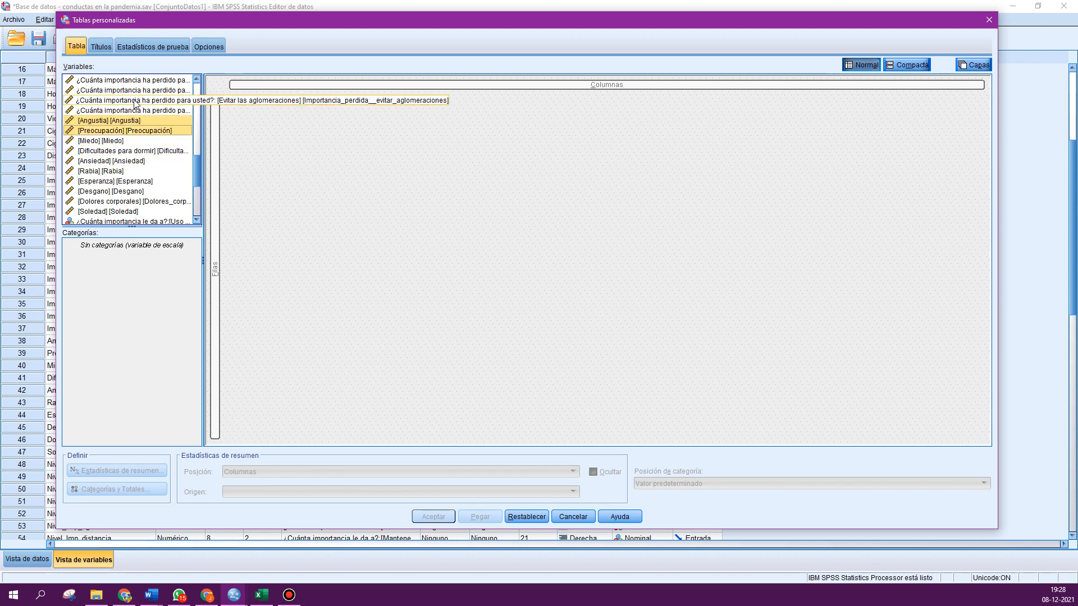
{"action": "key", "text": "shift+Down"}
{"action": "key", "text": "shift+Down"}
{"action": "key", "text": "shift+Down"}
{"action": "key", "text": "shift+Down"}
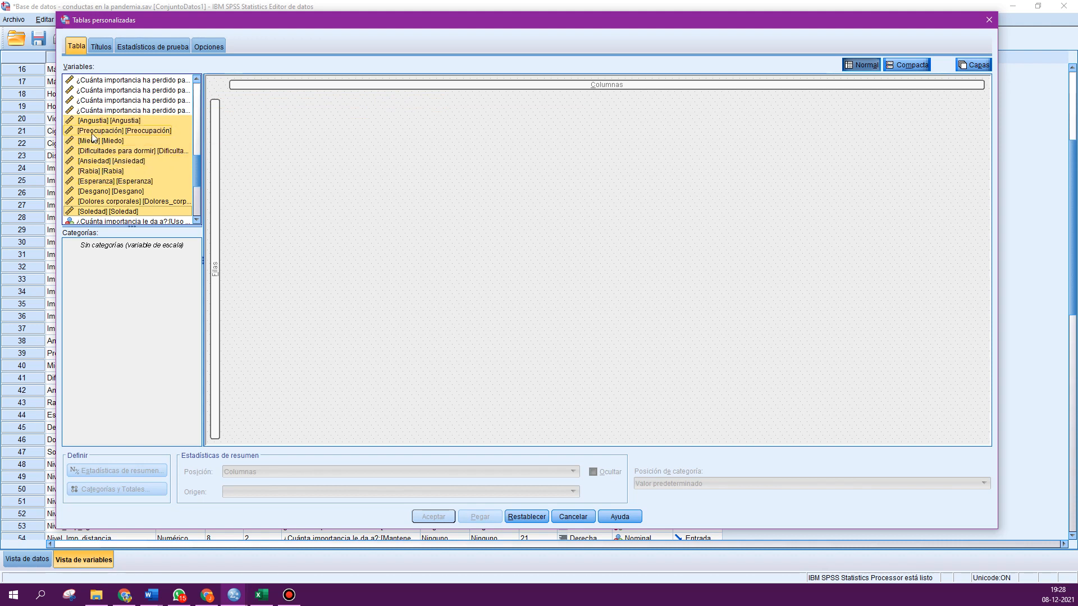
{"action": "left_click", "coordinate": [97, 194]}
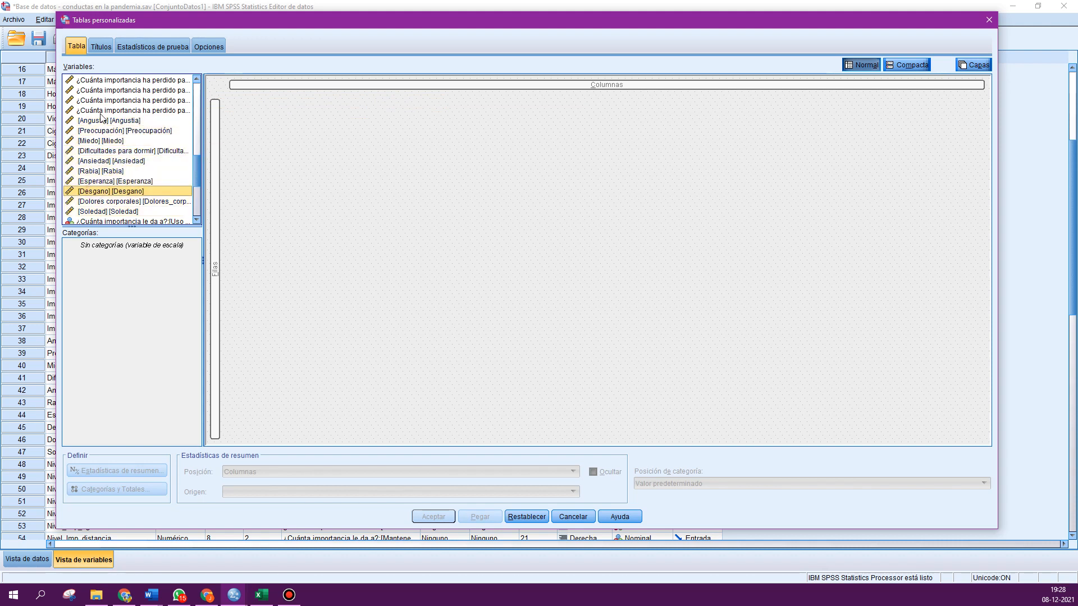
{"action": "left_click_drag", "start_coordinate": [107, 120], "coordinate": [225, 169]}
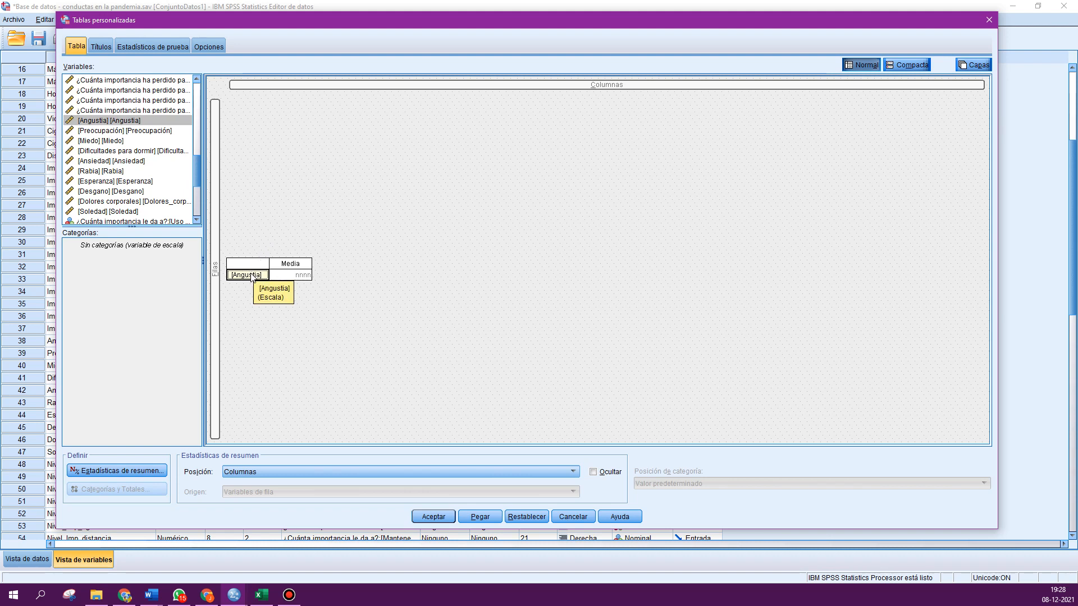
{"action": "left_click_drag", "start_coordinate": [251, 279], "coordinate": [141, 165]}
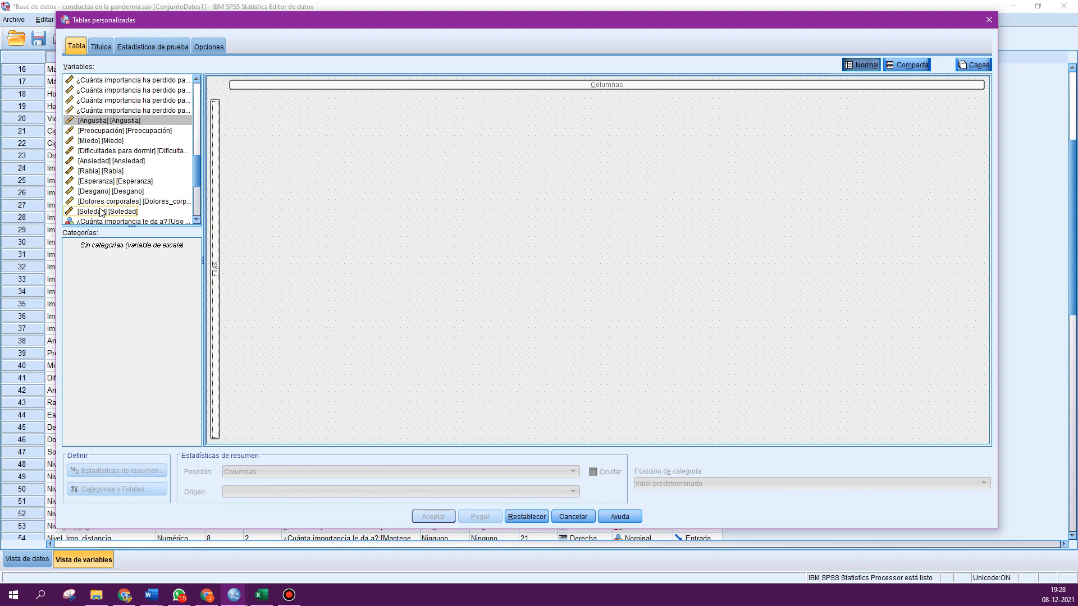
- Select the ten emotion variables from Angustia to Soledad and place them as rows of the table
{"action": "left_click", "coordinate": [102, 121]}
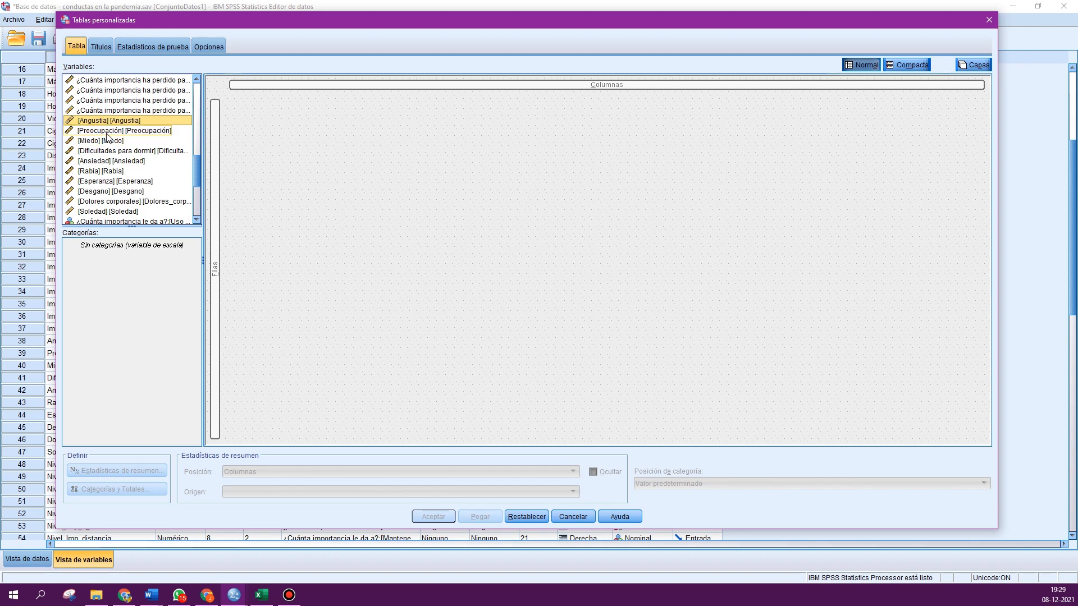
{"action": "left_click", "coordinate": [106, 131], "text": "ctrl"}
{"action": "left_click", "coordinate": [112, 141], "text": "ctrl"}
{"action": "left_click", "coordinate": [118, 151], "text": "ctrl"}
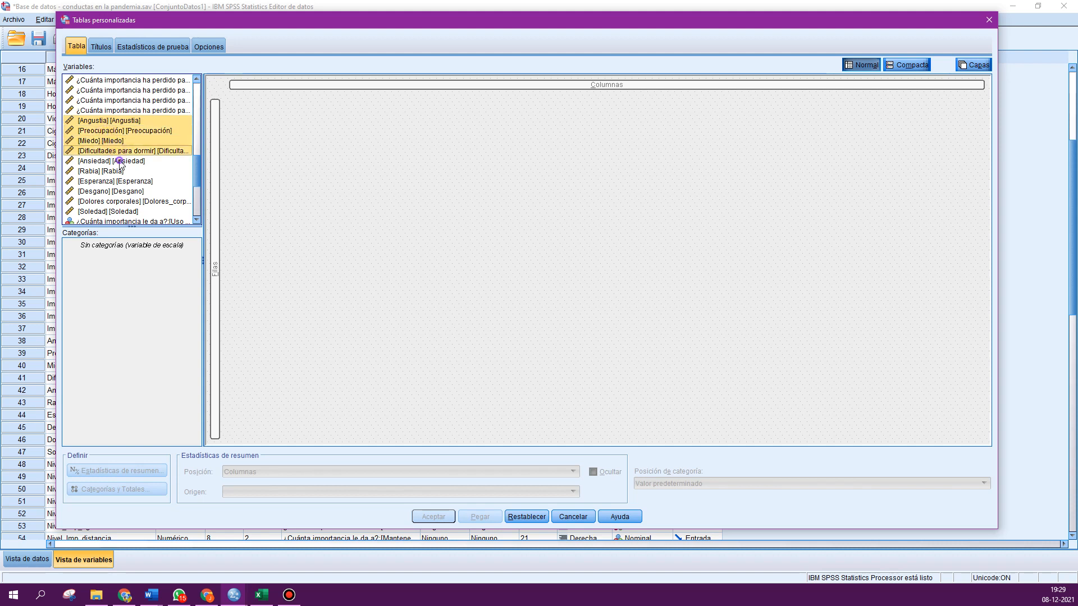
{"action": "left_click", "coordinate": [120, 161], "text": "ctrl"}
{"action": "left_click", "coordinate": [122, 171], "text": "ctrl"}
{"action": "left_click", "coordinate": [124, 181], "text": "ctrl"}
{"action": "left_click", "coordinate": [124, 192], "text": "ctrl"}
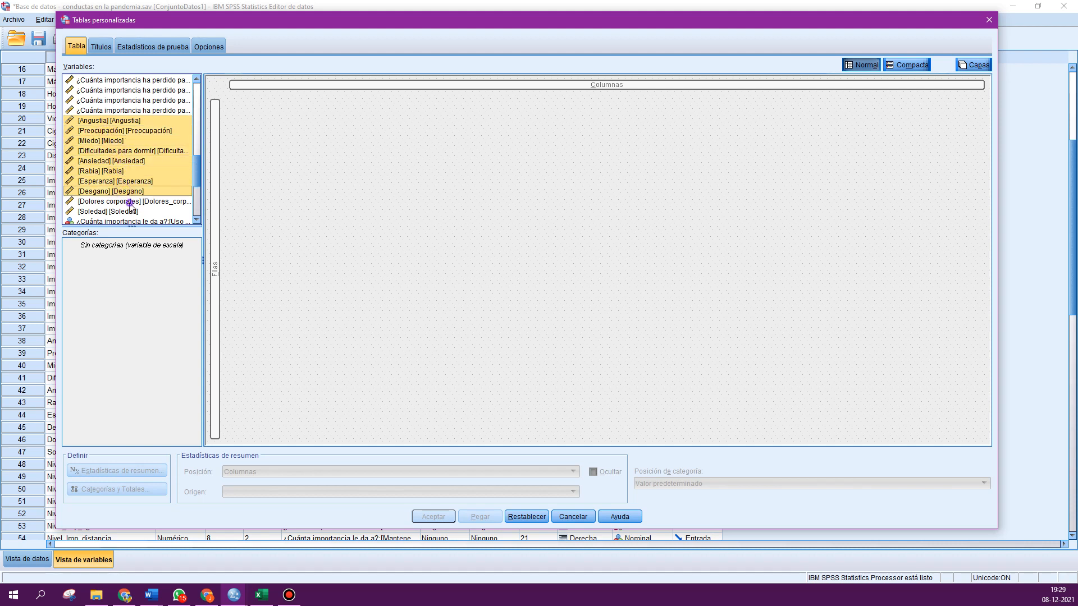
{"action": "left_click", "coordinate": [129, 202], "text": "ctrl"}
{"action": "left_click", "coordinate": [131, 211], "text": "ctrl"}
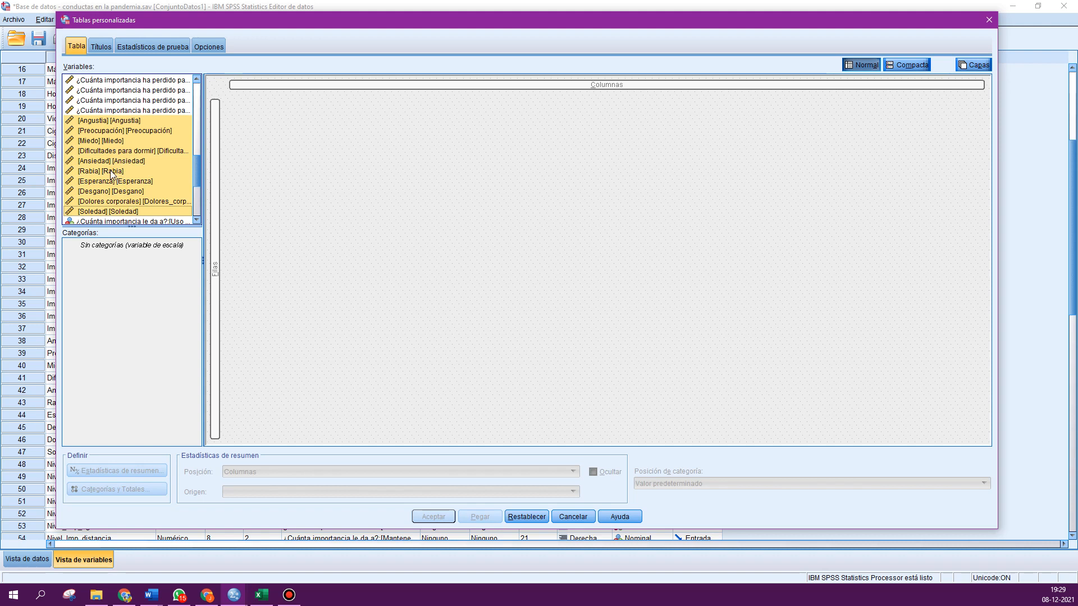
{"action": "left_click_drag", "start_coordinate": [131, 203], "coordinate": [216, 226]}
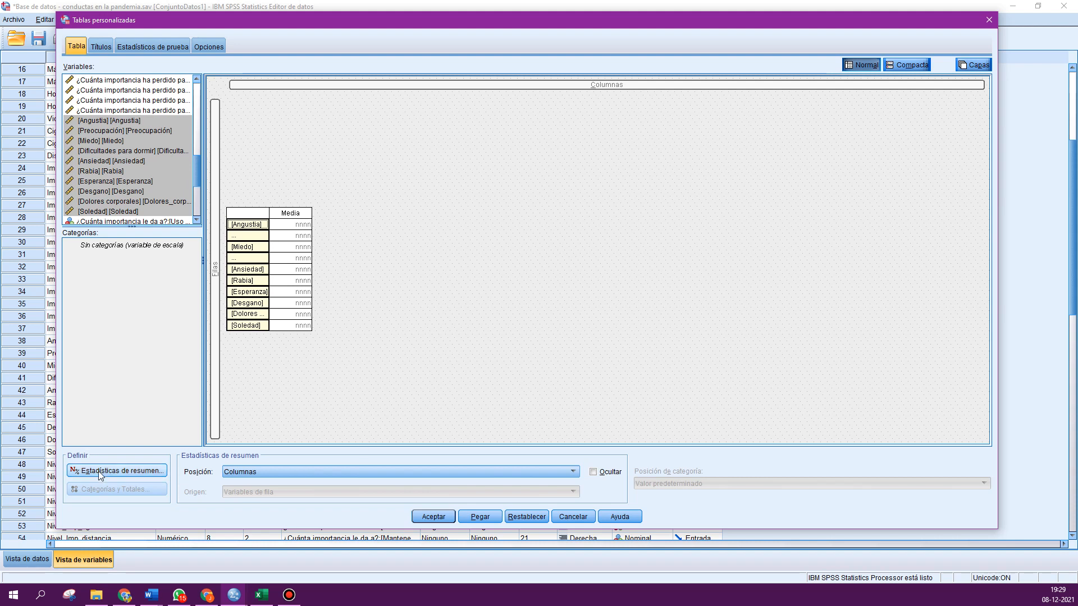
- Select all row variables and add Mínimo, Máximo and Desv. Desviación summary statistics alongside Media, applying them to the selection
{"action": "left_click", "coordinate": [471, 314]}
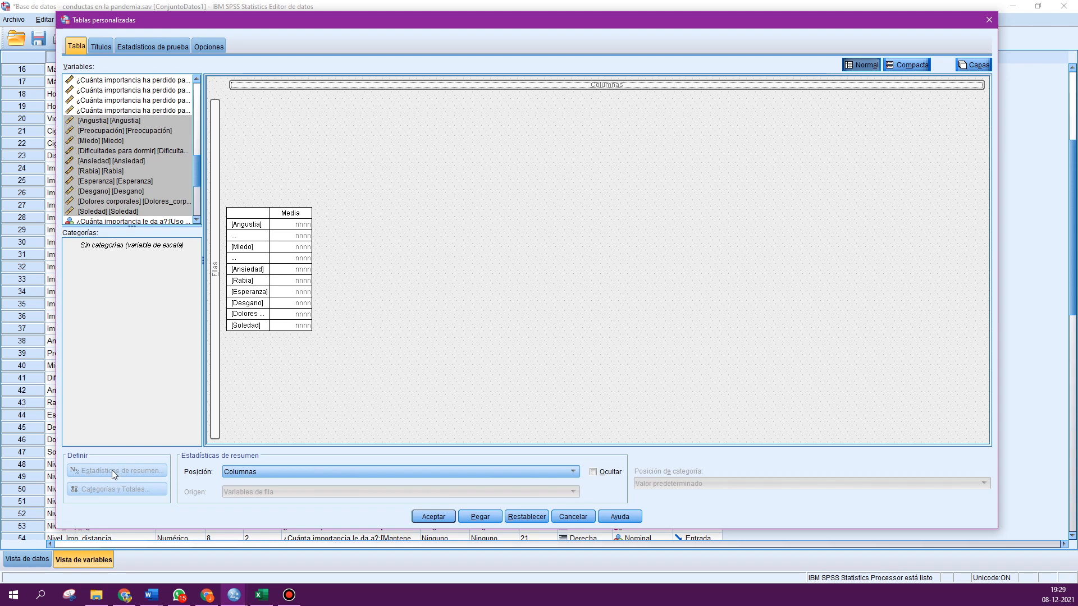
{"action": "left_click", "coordinate": [243, 226]}
{"action": "left_click", "coordinate": [245, 257]}
{"action": "left_click", "coordinate": [241, 281]}
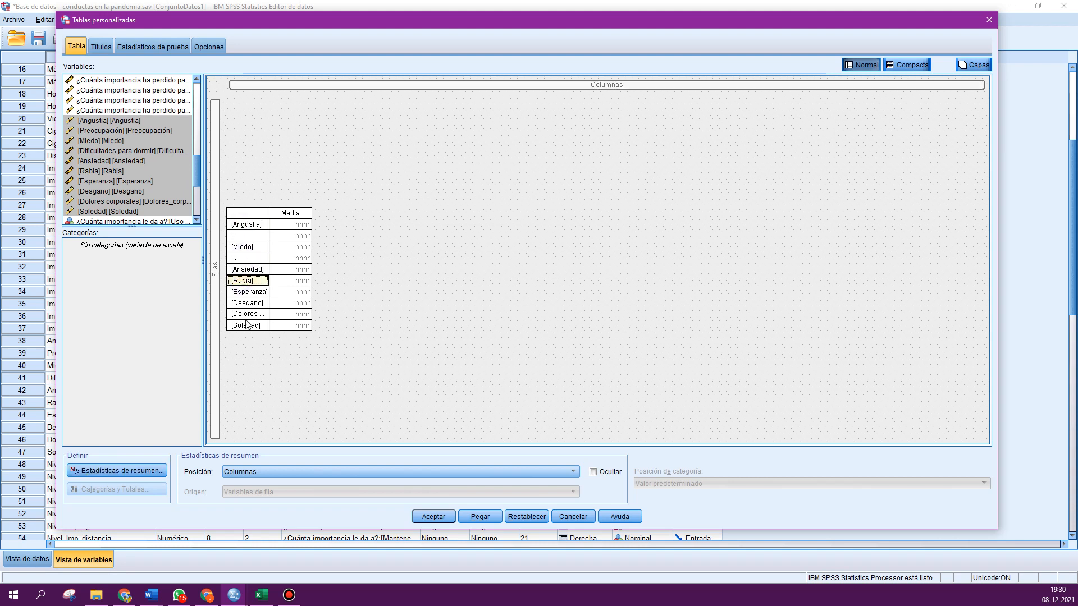
{"action": "left_click", "coordinate": [246, 324]}
{"action": "left_click", "coordinate": [247, 291]}
{"action": "left_click", "coordinate": [247, 271]}
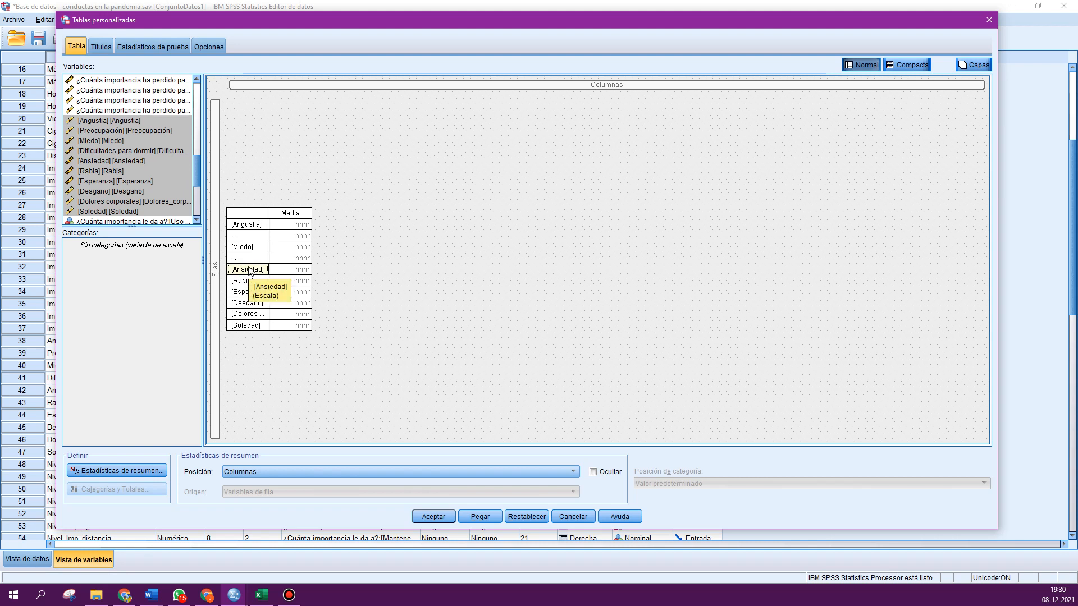
{"action": "right_click", "coordinate": [253, 249]}
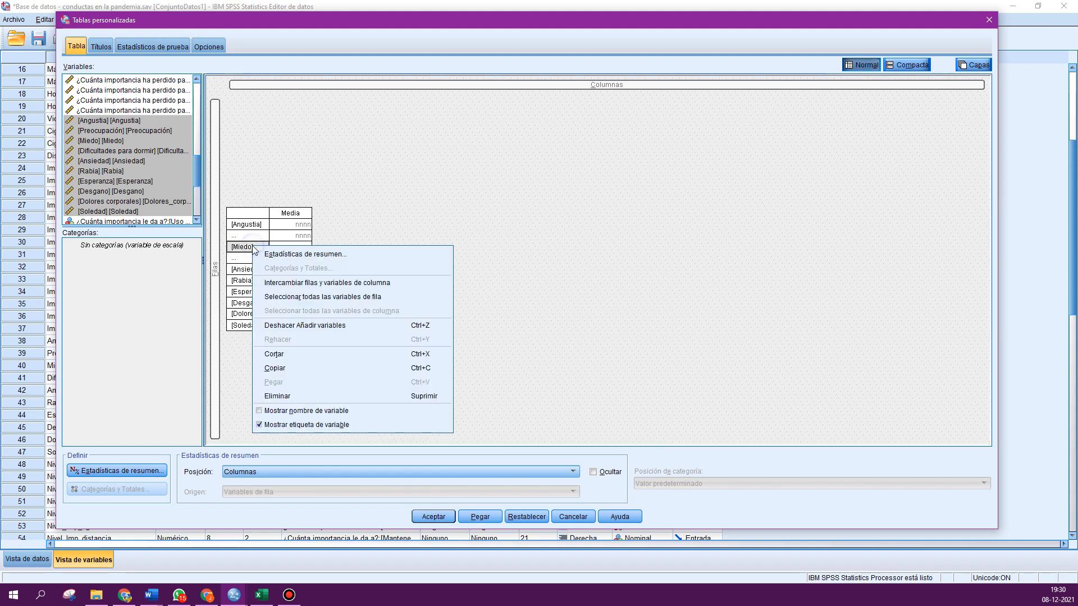
{"action": "left_click", "coordinate": [311, 298]}
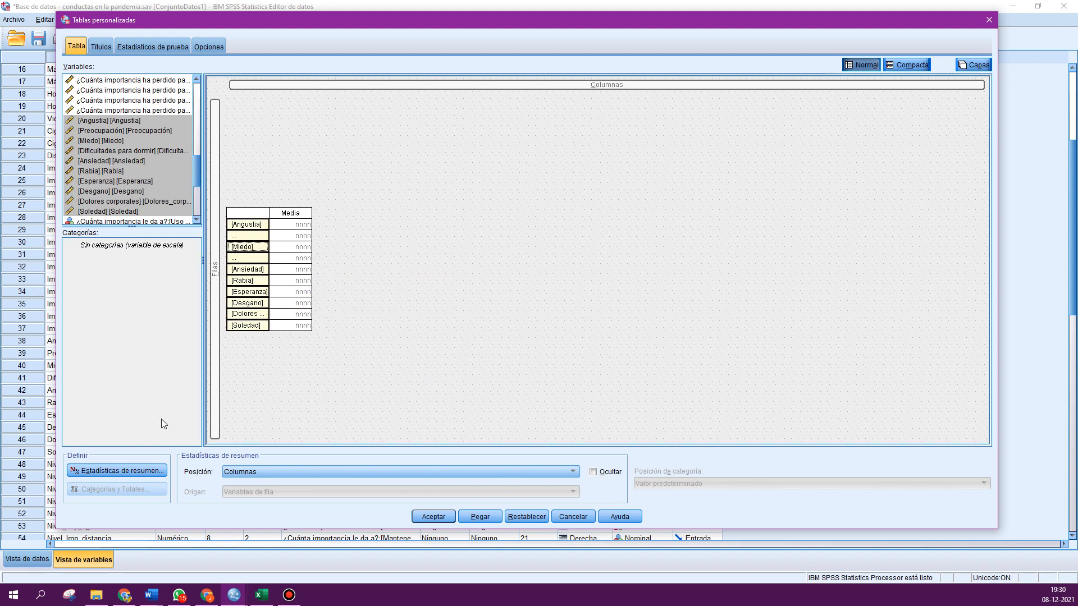
{"action": "left_click", "coordinate": [101, 471]}
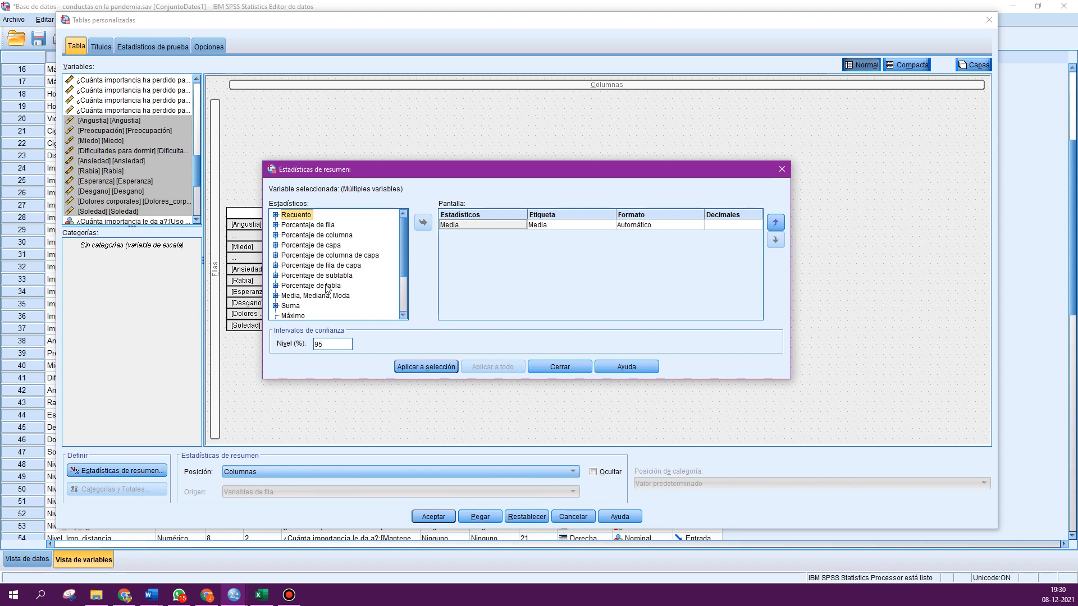
{"action": "scroll", "coordinate": [357, 296], "scroll_direction": "down", "scroll_amount": 2}
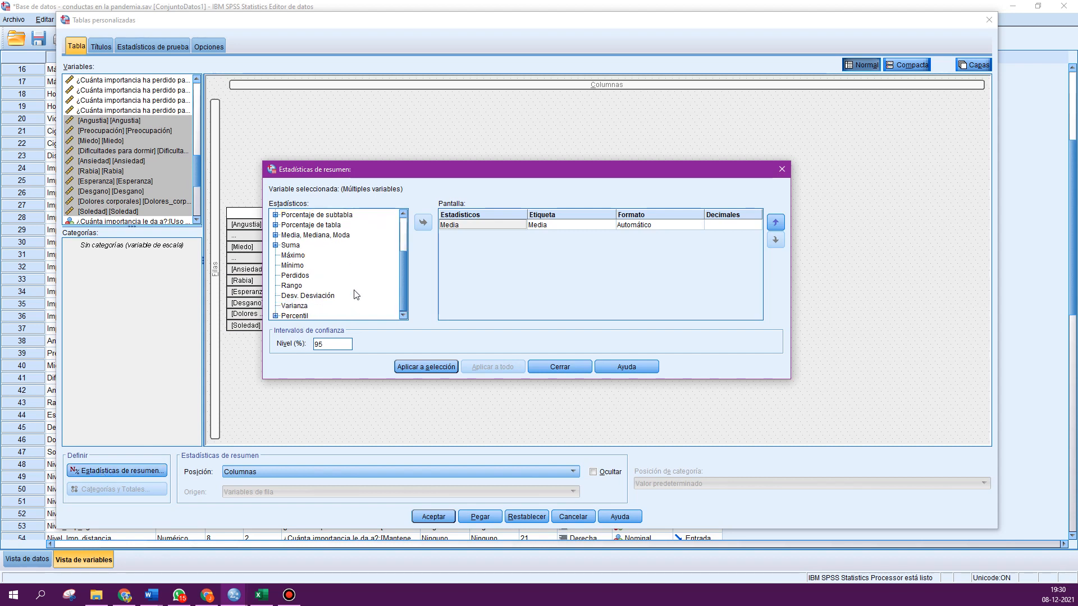
{"action": "left_click", "coordinate": [292, 265]}
{"action": "left_click", "coordinate": [425, 225]}
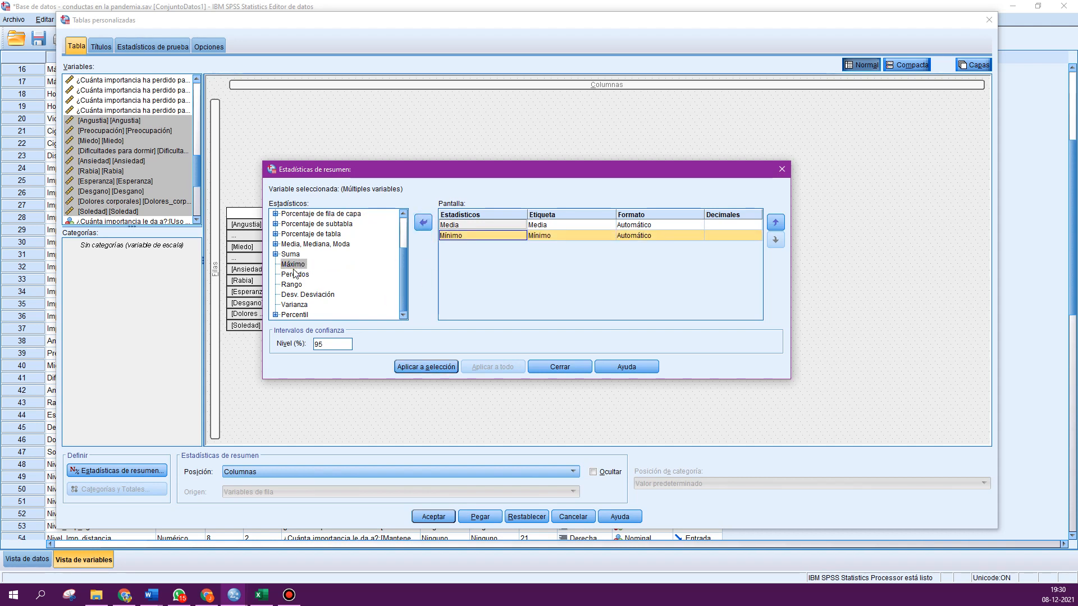
{"action": "left_click", "coordinate": [294, 265]}
{"action": "left_click", "coordinate": [422, 223]}
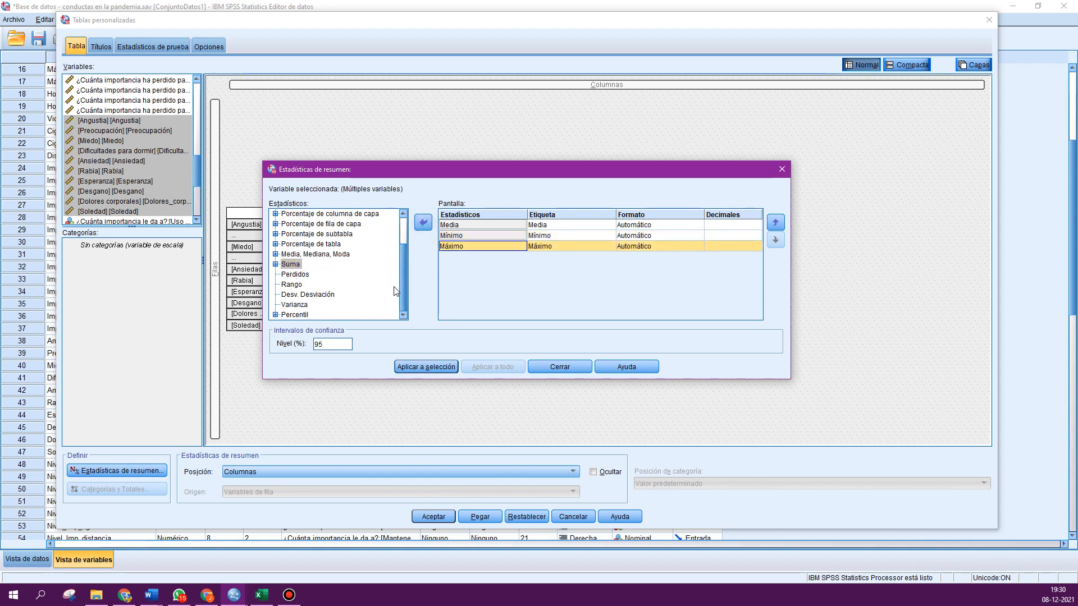
{"action": "left_click", "coordinate": [319, 294]}
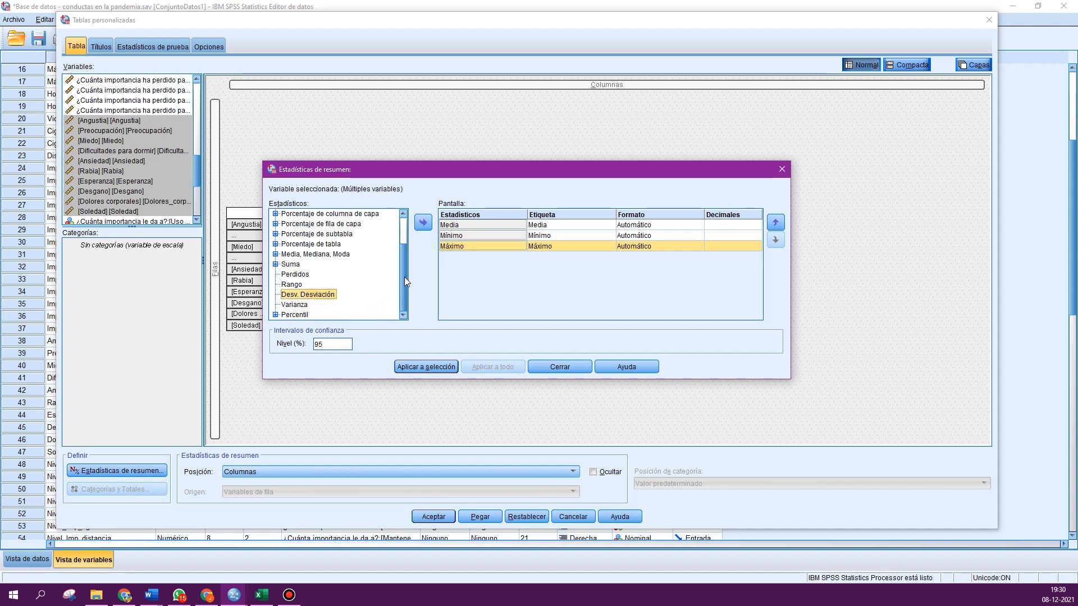
{"action": "left_click", "coordinate": [424, 224]}
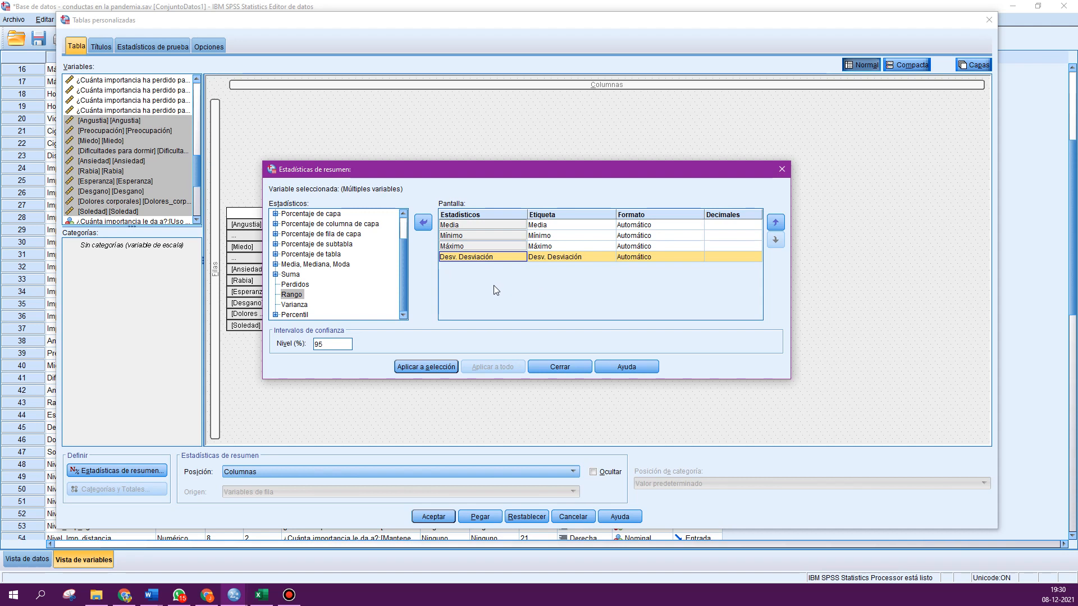
{"action": "left_click", "coordinate": [459, 237]}
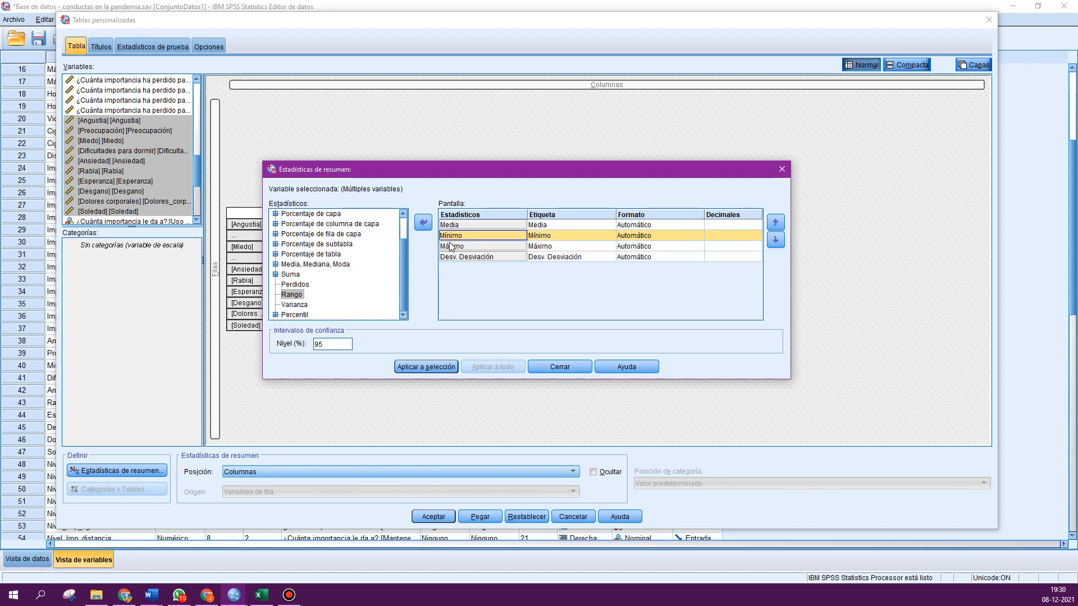
{"action": "left_click_drag", "start_coordinate": [405, 179], "coordinate": [606, 136]}
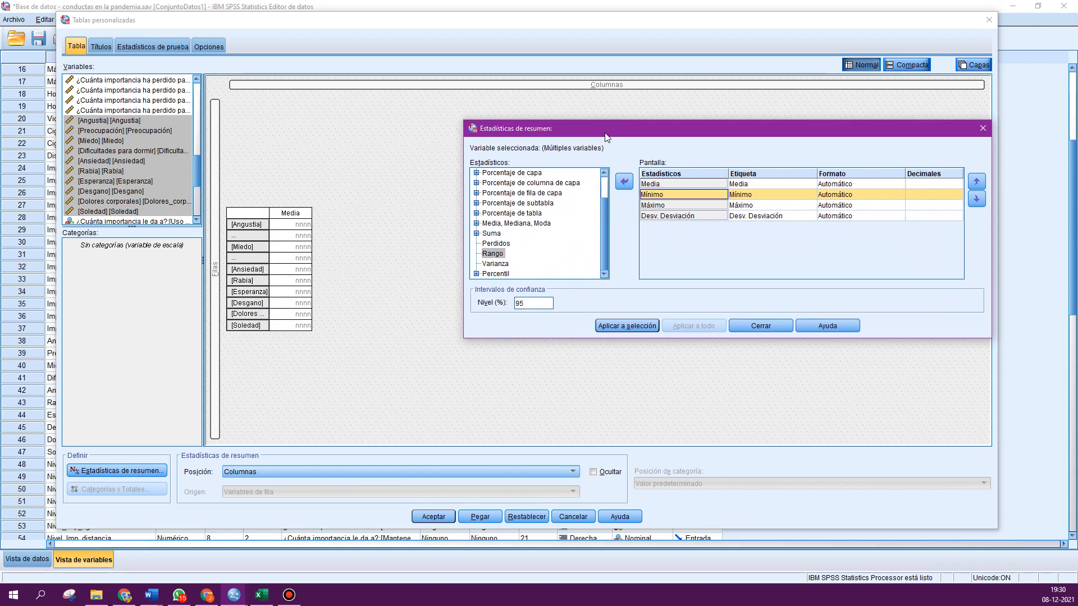
{"action": "left_click", "coordinate": [614, 326]}
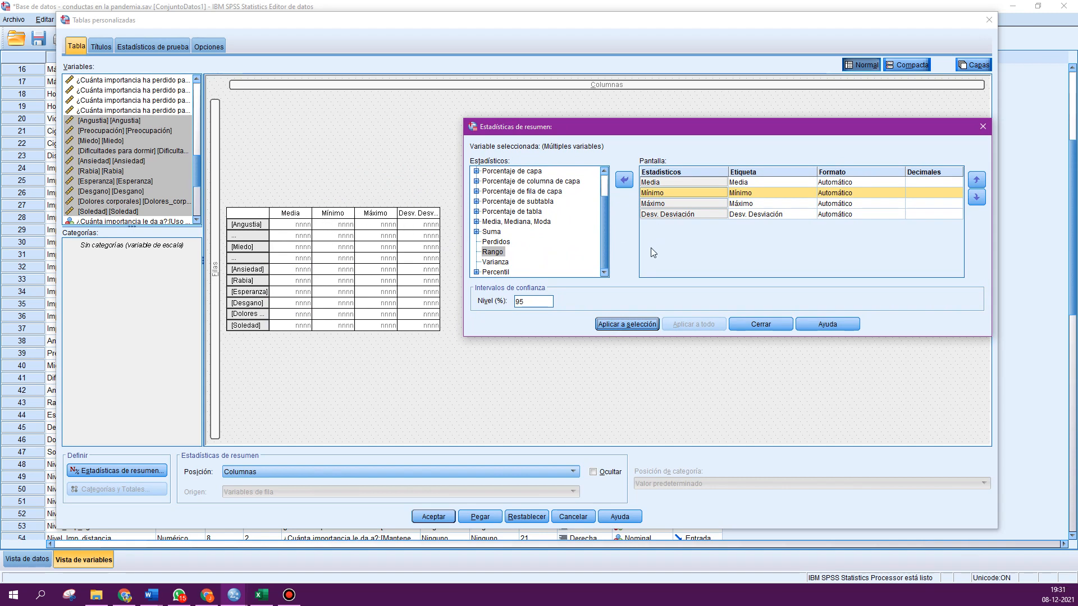
- Reorder the statistics to Mínimo, Máximo, Media, Desv. Desviación, apply, close, and run the custom table
{"action": "left_click", "coordinate": [653, 193]}
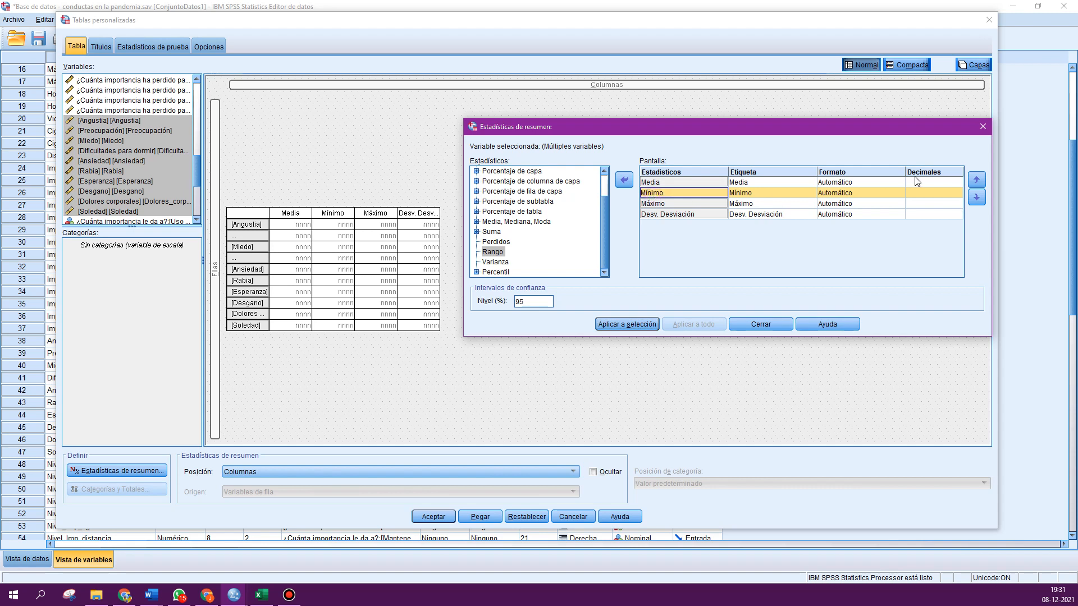
{"action": "left_click", "coordinate": [976, 179]}
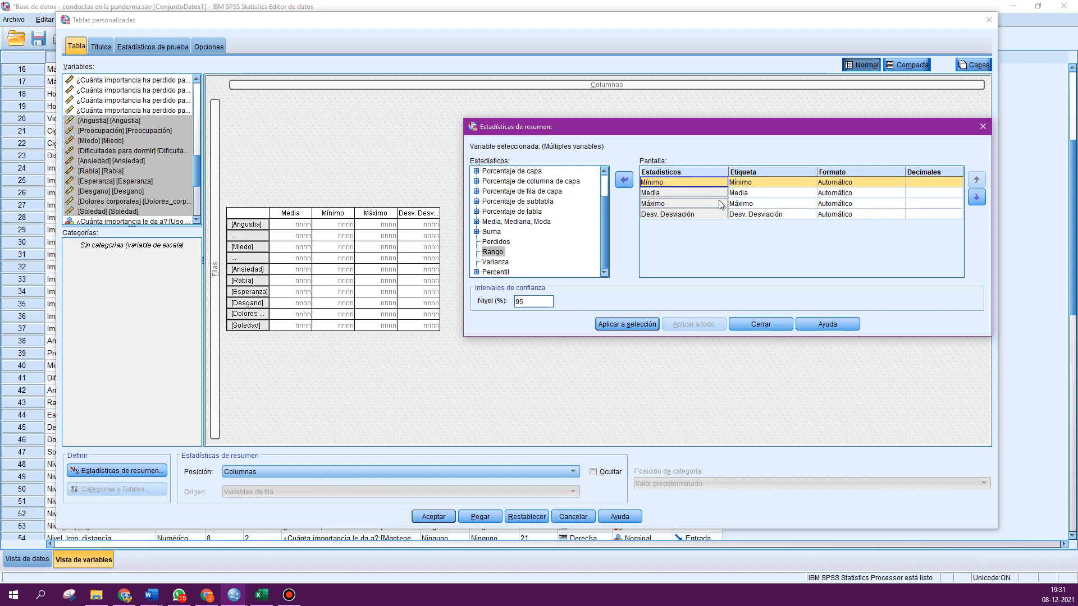
{"action": "left_click", "coordinate": [683, 204]}
{"action": "left_click", "coordinate": [976, 180]}
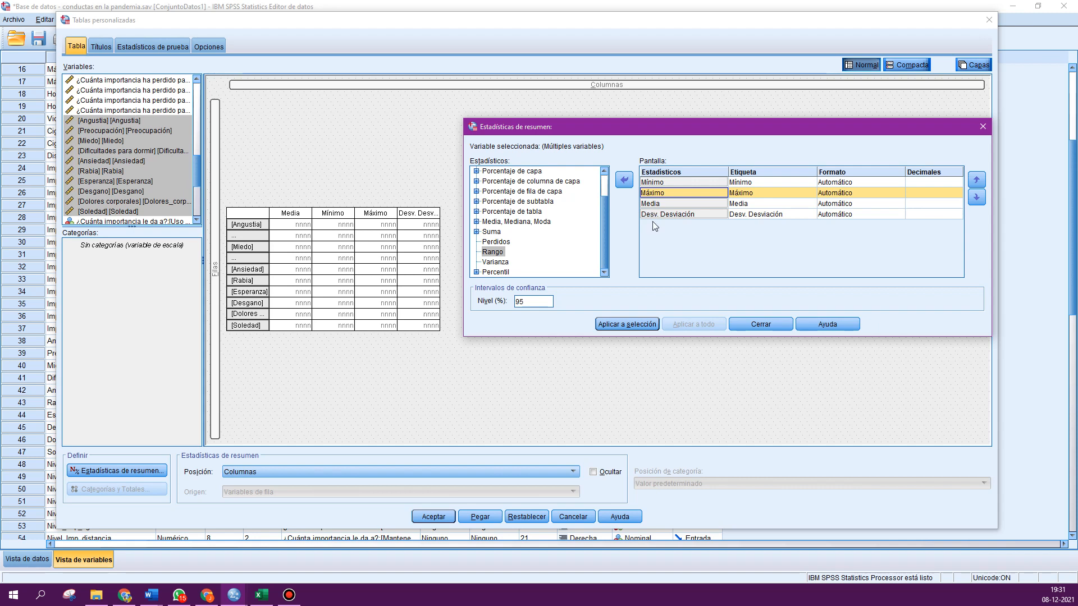
{"action": "left_click", "coordinate": [624, 327]}
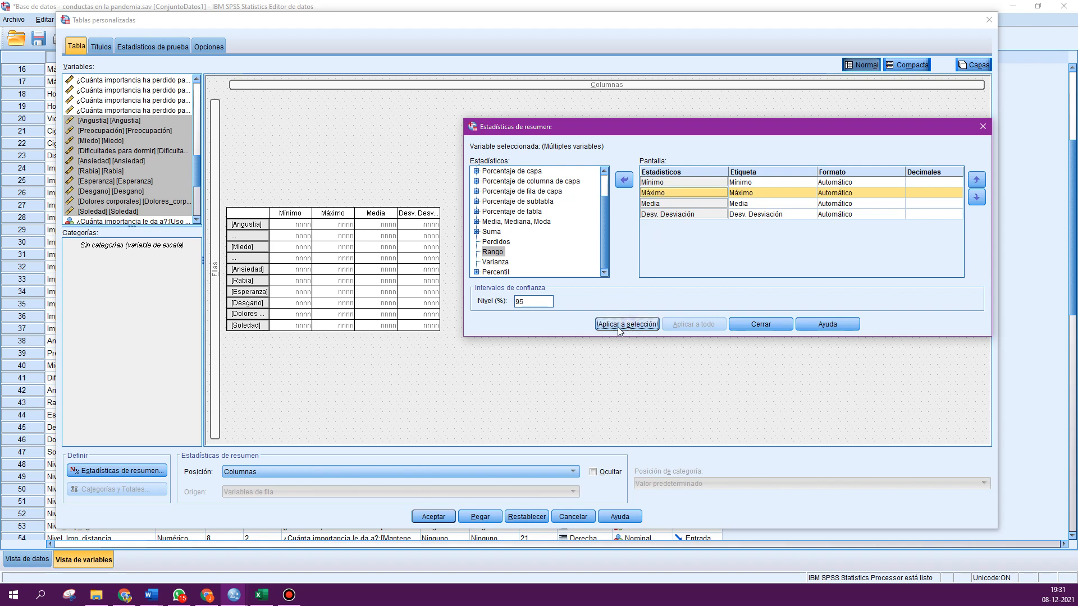
{"action": "left_click", "coordinate": [749, 325]}
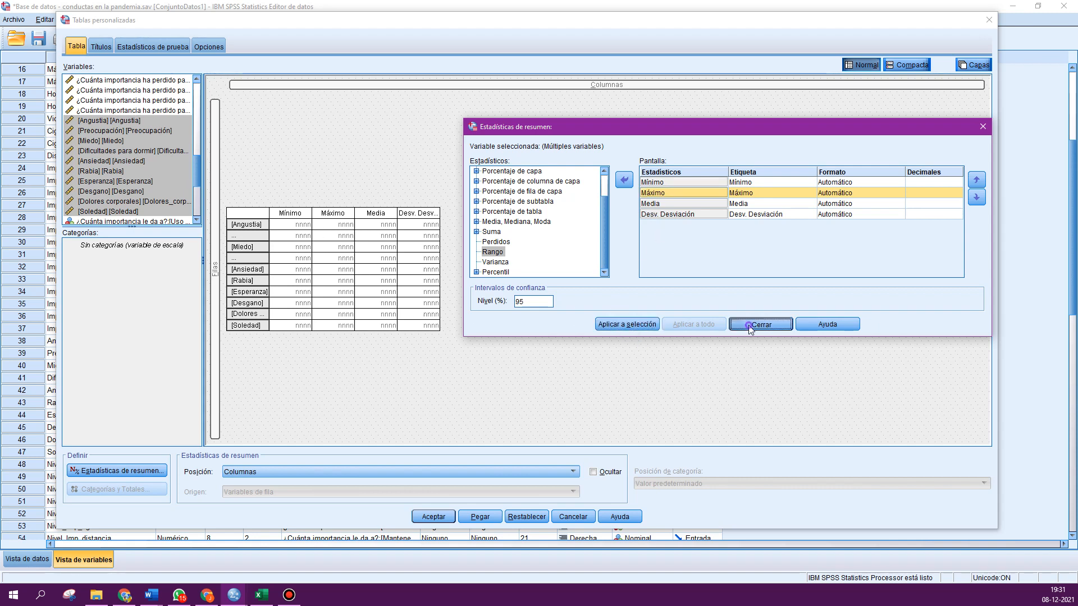
{"action": "left_click", "coordinate": [433, 516]}
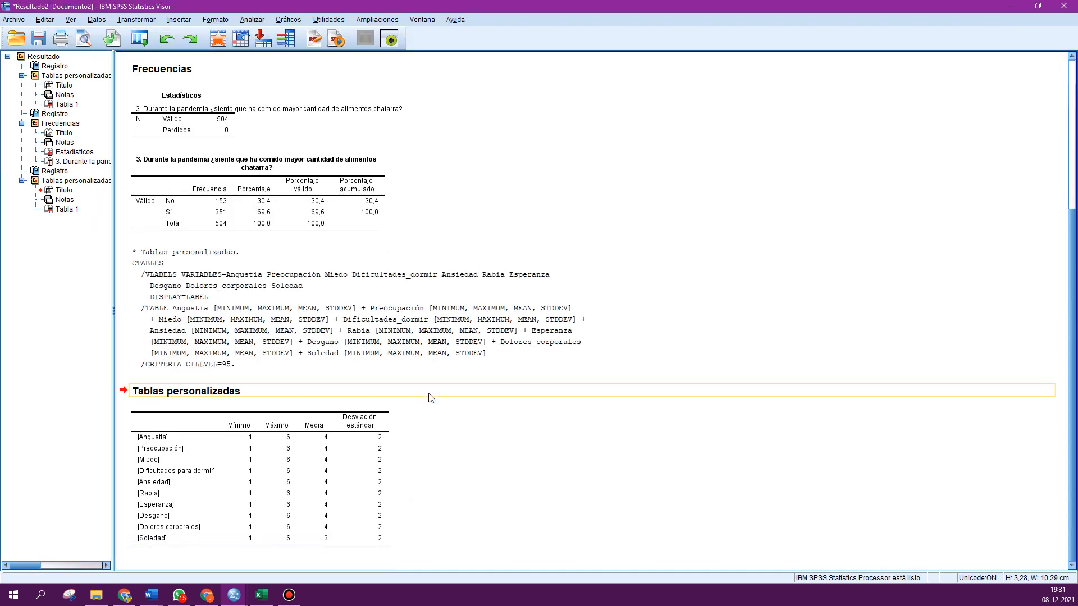
{"action": "left_click", "coordinate": [337, 444]}
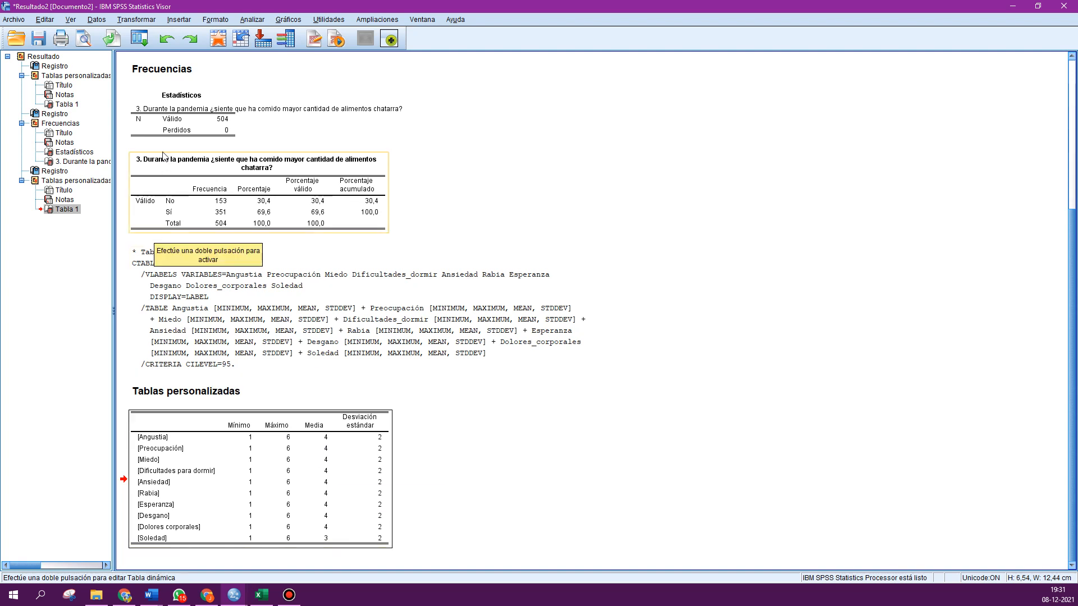
- Reopen the recent Custom Tables dialog and set the format of Mínimo, Máximo, Media and Desv. Desviación to nnnn
{"action": "left_click", "coordinate": [142, 40]}
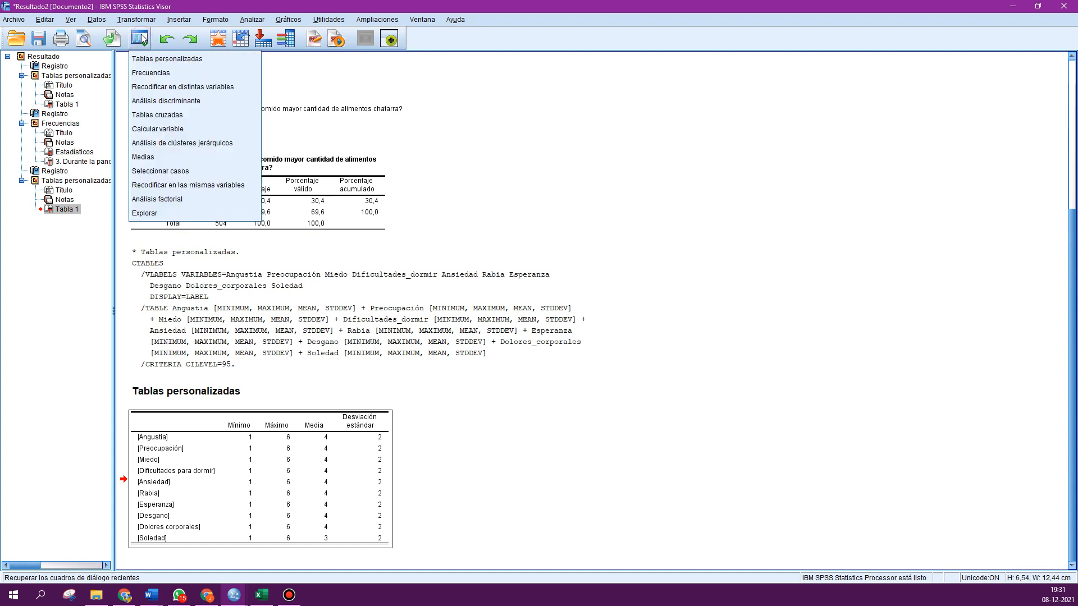
{"action": "left_click", "coordinate": [149, 62]}
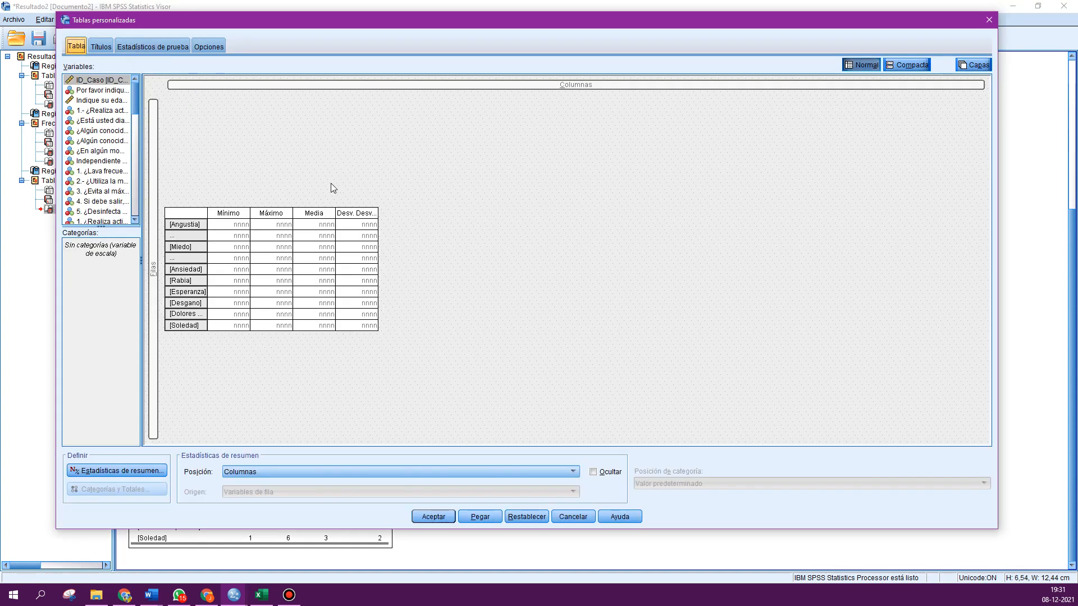
{"action": "left_click", "coordinate": [136, 471]}
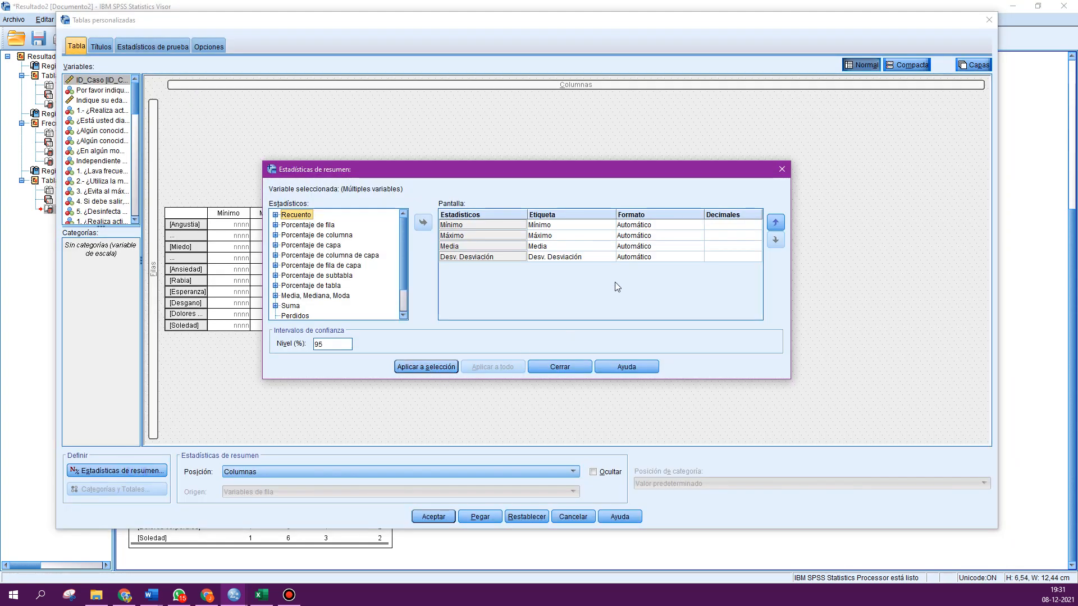
{"action": "left_click", "coordinate": [652, 225]}
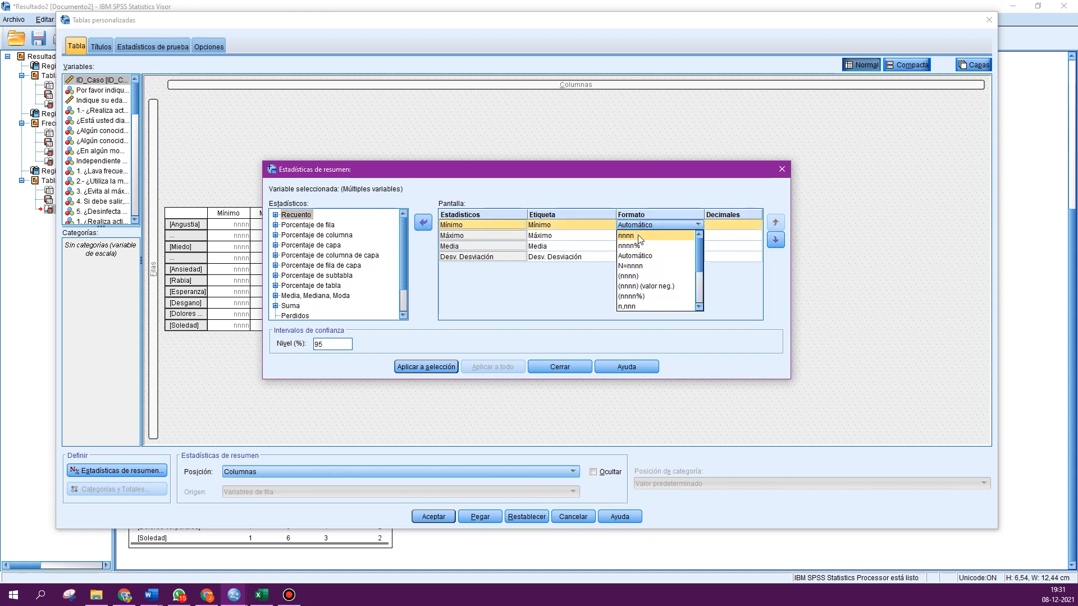
{"action": "left_click", "coordinate": [638, 237]}
{"action": "left_click", "coordinate": [634, 236]}
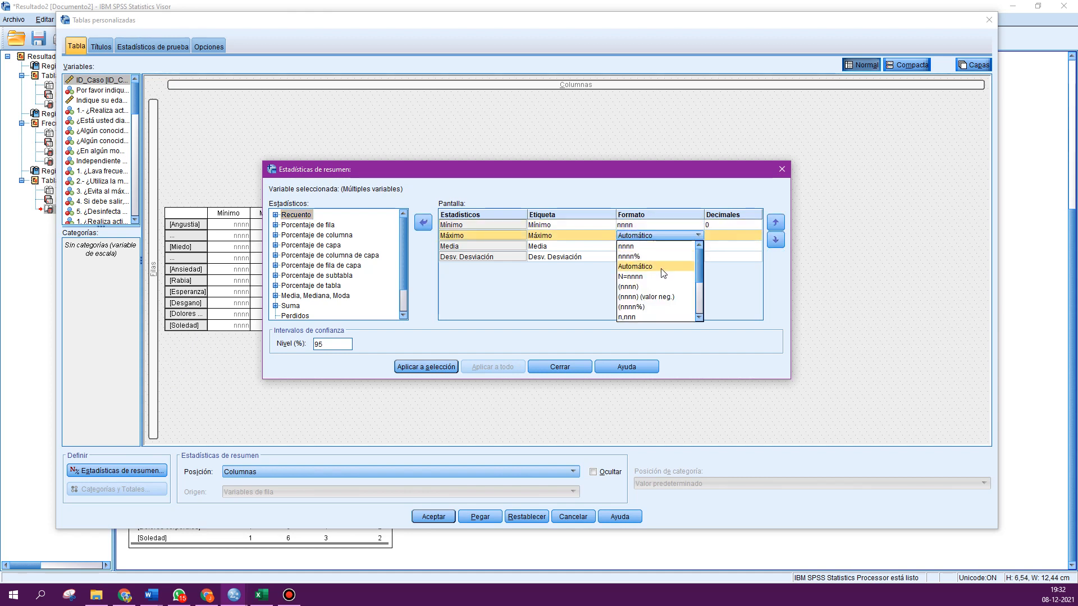
{"action": "scroll", "coordinate": [657, 296], "scroll_direction": "down", "scroll_amount": 1}
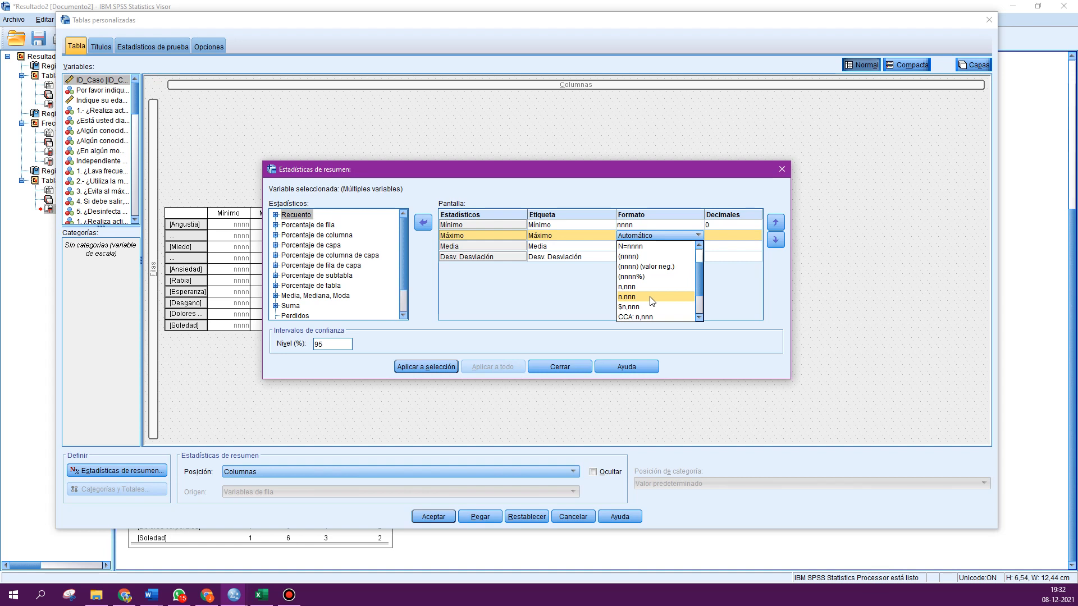
{"action": "scroll", "coordinate": [644, 296], "scroll_direction": "up", "scroll_amount": 1}
{"action": "left_click", "coordinate": [625, 247]}
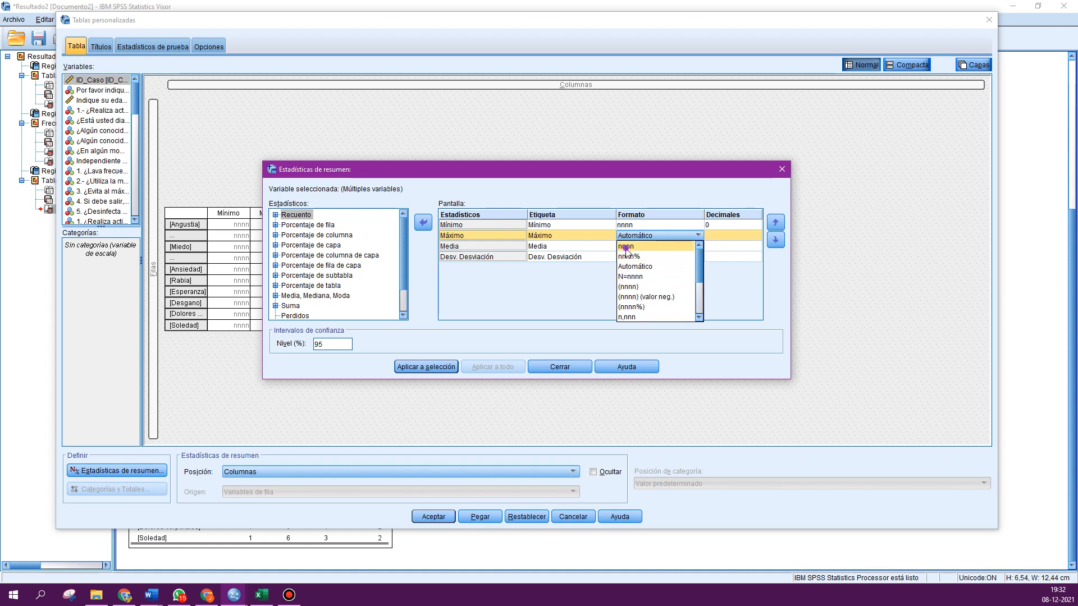
{"action": "left_click", "coordinate": [633, 247]}
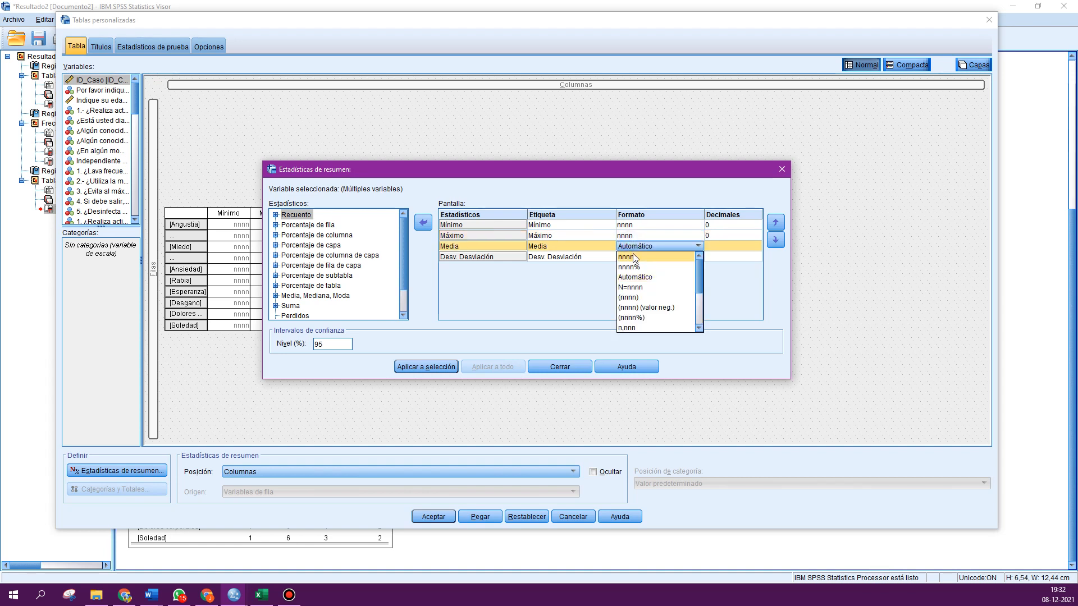
{"action": "left_click", "coordinate": [634, 257]}
{"action": "left_click", "coordinate": [634, 257]}
{"action": "left_click", "coordinate": [631, 267]}
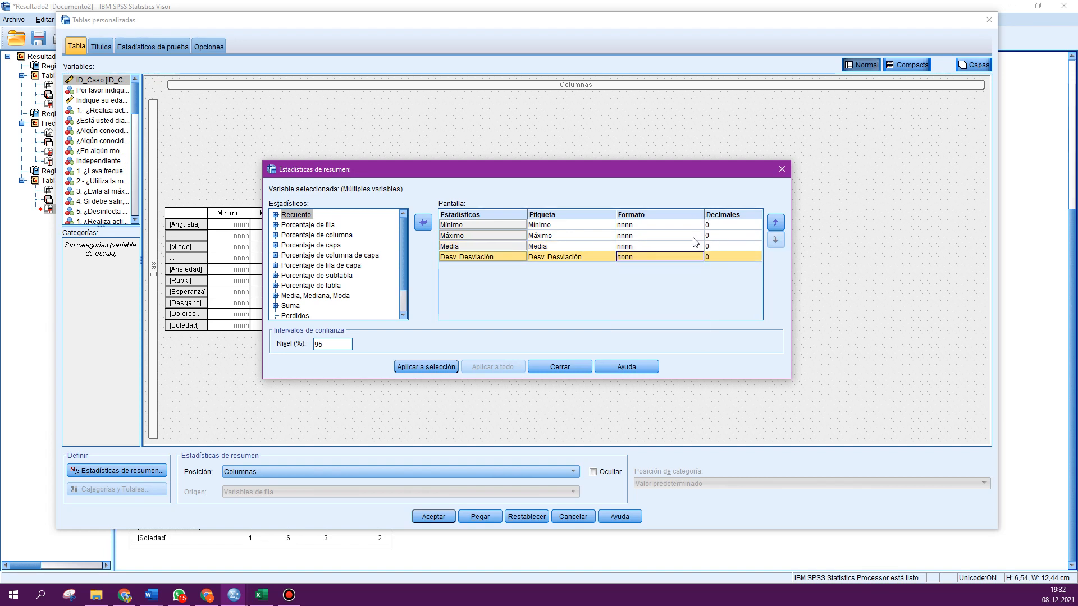
- Set two decimals for all four summary statistics, apply them to the selection, close, and run the custom table
{"action": "left_click", "coordinate": [758, 224]}
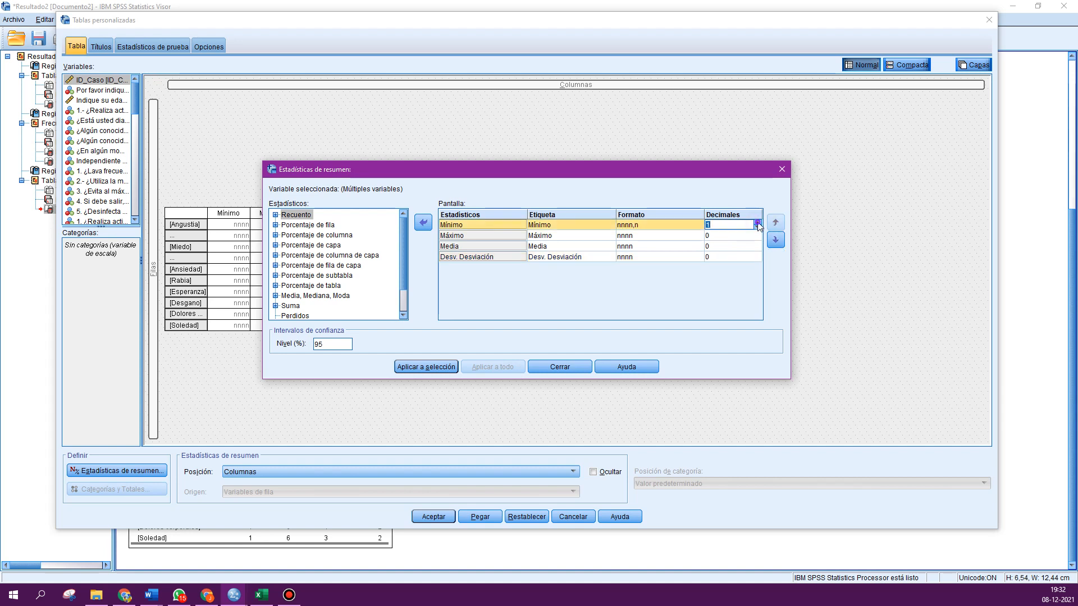
{"action": "left_click", "coordinate": [758, 224]}
{"action": "left_click", "coordinate": [758, 223]}
{"action": "left_click", "coordinate": [757, 235]}
{"action": "left_click", "coordinate": [757, 234]}
{"action": "left_click", "coordinate": [757, 234]}
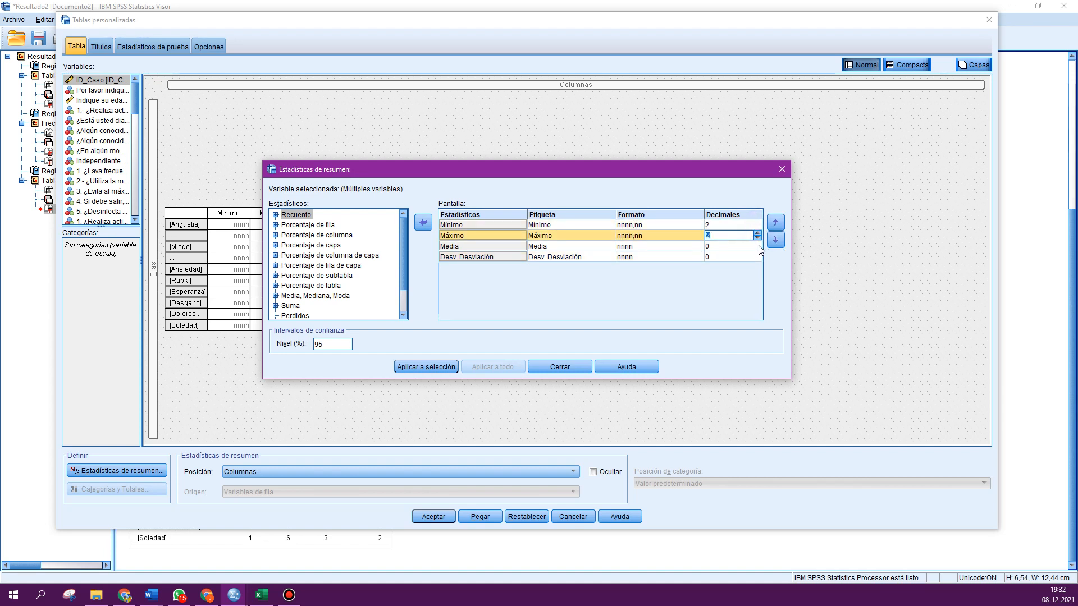
{"action": "left_click", "coordinate": [758, 243]}
{"action": "left_click", "coordinate": [758, 243]}
{"action": "left_click", "coordinate": [757, 244]}
{"action": "left_click", "coordinate": [757, 255]}
{"action": "left_click", "coordinate": [757, 254]}
{"action": "left_click", "coordinate": [757, 254]}
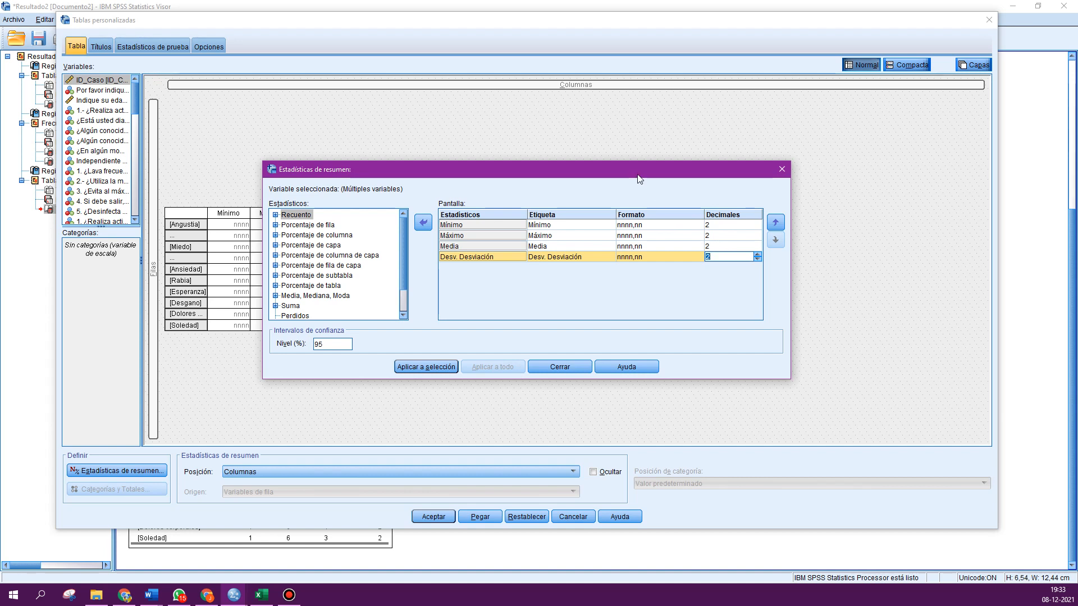
{"action": "left_click_drag", "start_coordinate": [640, 178], "coordinate": [634, 165]}
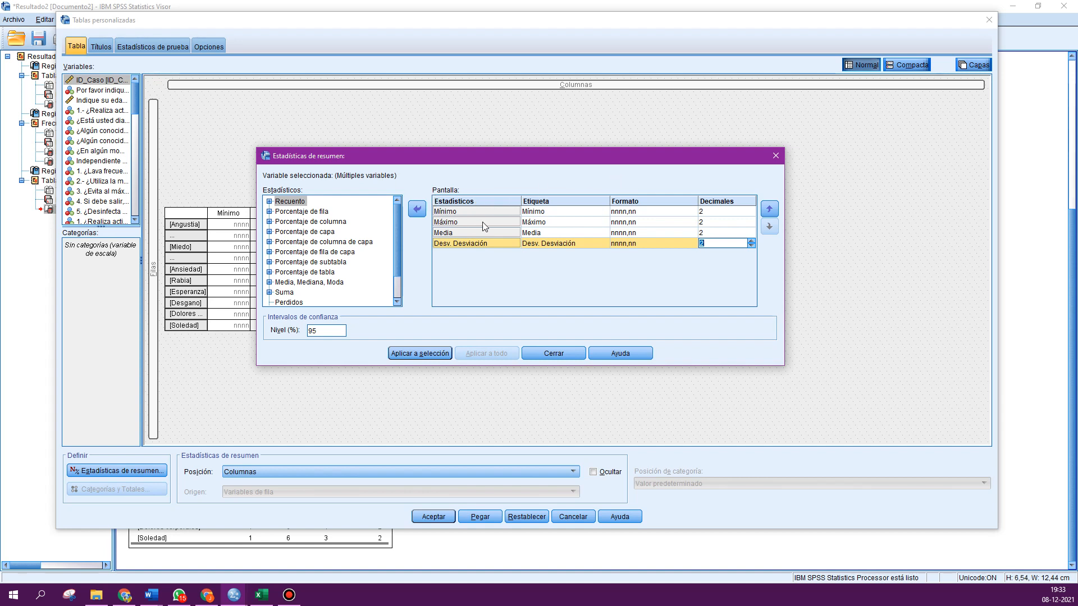
{"action": "left_click", "coordinate": [400, 354]}
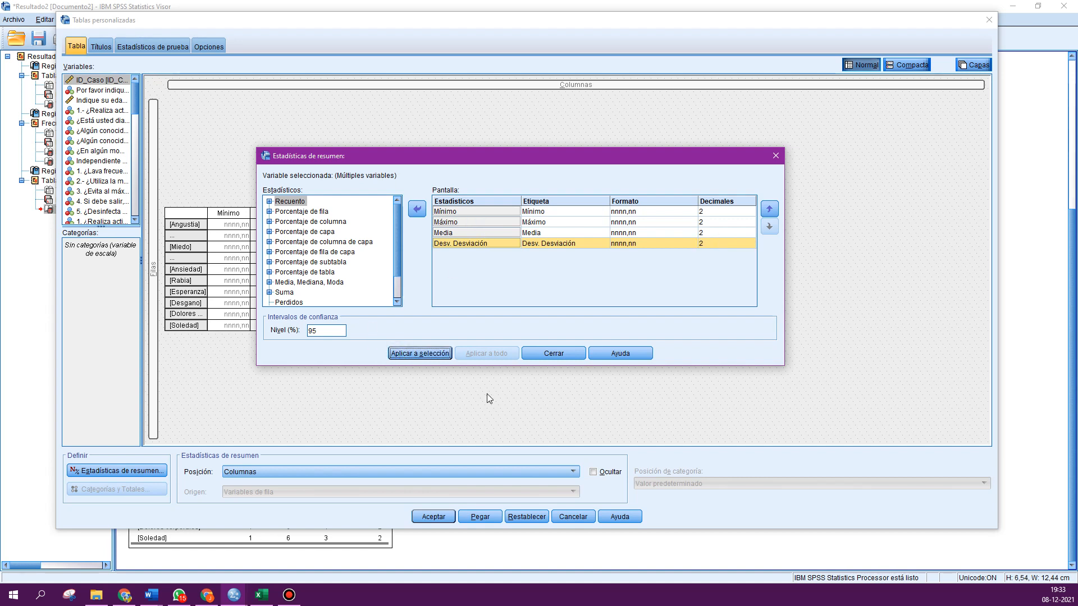
{"action": "left_click", "coordinate": [553, 352]}
{"action": "left_click", "coordinate": [431, 516]}
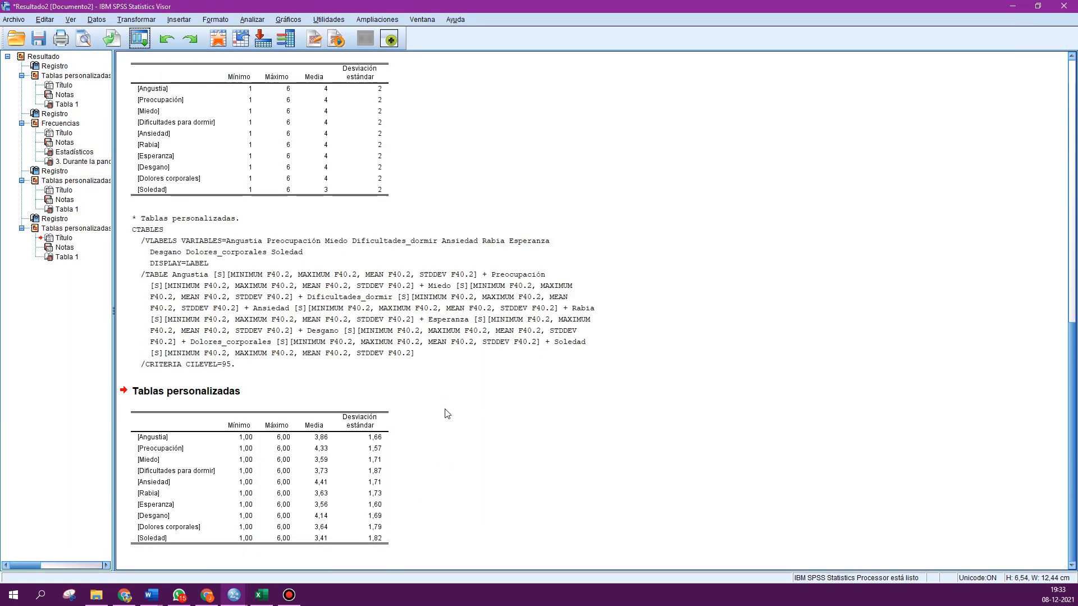
- Copy the new statistics table and paste it into cell D3 of a new sheet Hoja3 in Excel
{"action": "right_click", "coordinate": [272, 461]}
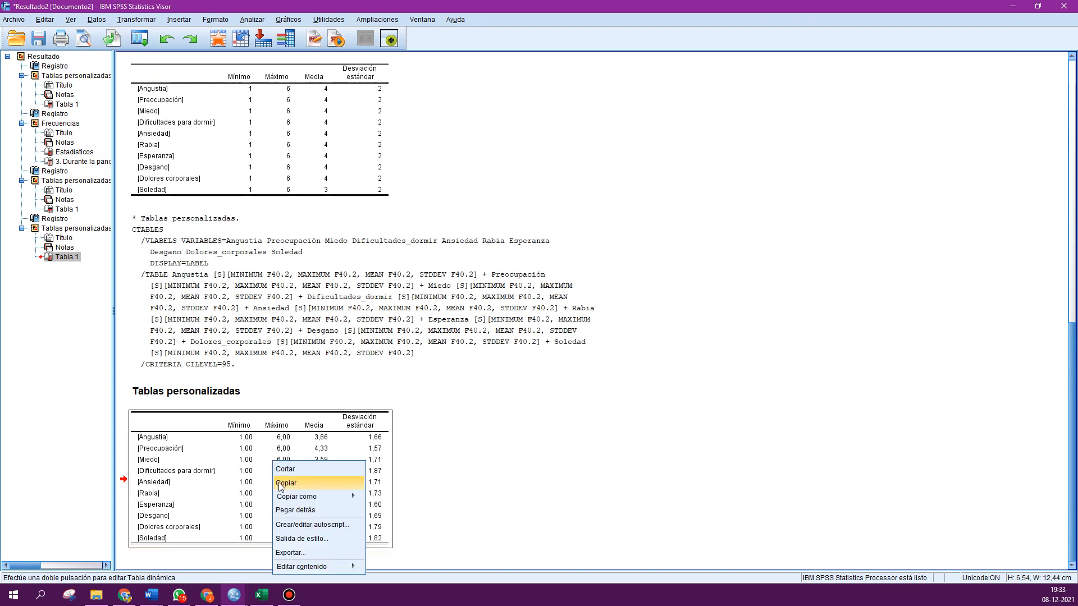
{"action": "left_click", "coordinate": [283, 484]}
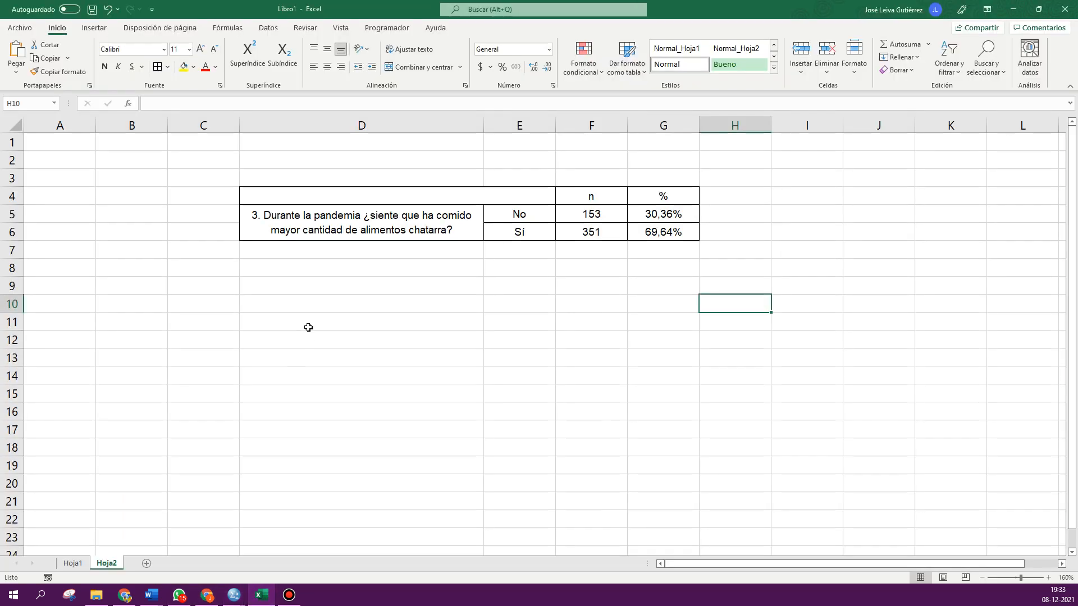
{"action": "left_click", "coordinate": [261, 595]}
{"action": "left_click", "coordinate": [146, 563]}
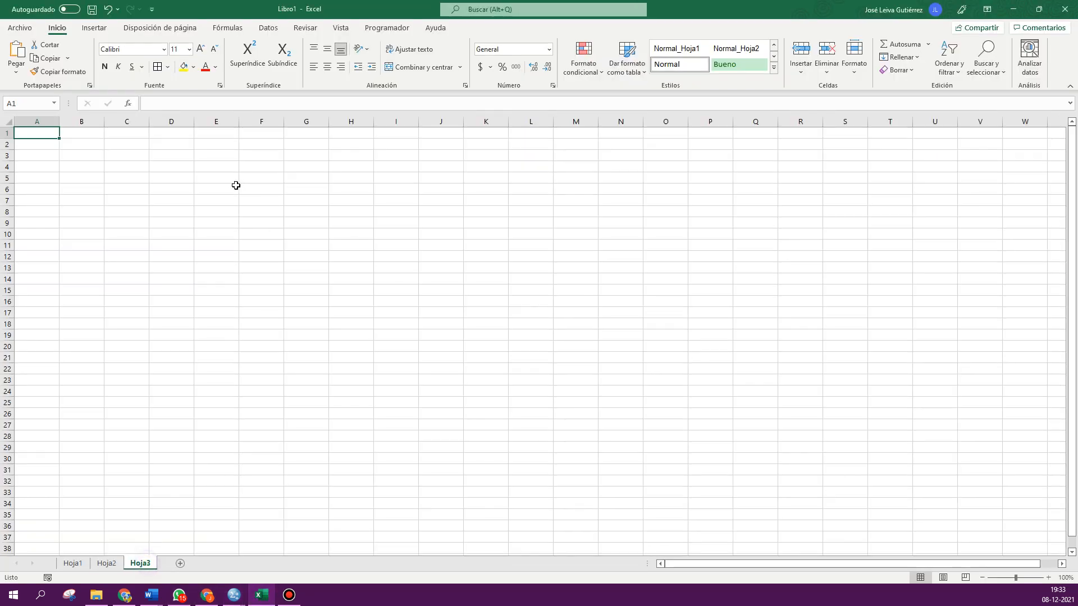
{"action": "left_click", "coordinate": [161, 158]}
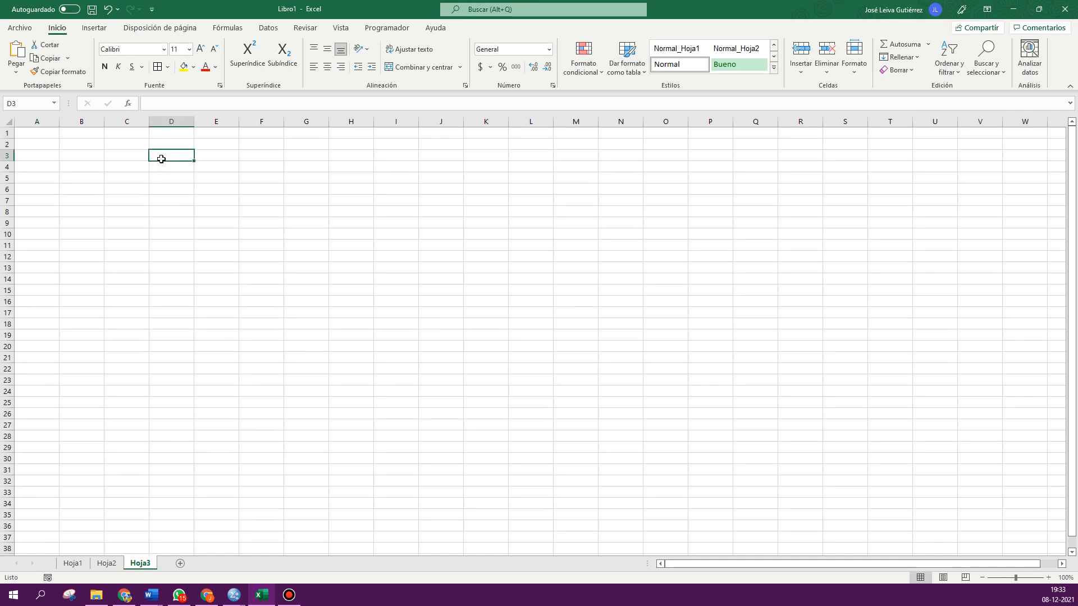
{"action": "type", "text": "Mínimo\tMáximo\tMedia\tDesviación estándar [Angustia]\t1,00\t6,00\t3,86\t1,66 [Preocupación]\t1,00\t6,00\t4,33\t1,57 [Miedo]\t1,00\t6,00\t3,59\t1,71 [Dificultades para dormir]\t1,00\t6,00\t3,73\t1,87 [Ansiedad]\t1,00\t6,00\t4,41\t1,71 [Rabia]\t1,00\t6,00\t3,63\t1,73 [Esperanza]\t1,00\t6,00\t3,56\t1,60 [Desgano]\t1,00\t6,00\t4,14\t1,69 [Dolores corporales]\t1,00\t6,00\t3,64\t1,79 [Soledad]\t1,00\t6,00\t3,41\t1,82"}
- Widen column D and autofit the row heights of the pasted table
{"action": "left_click", "coordinate": [205, 337]}
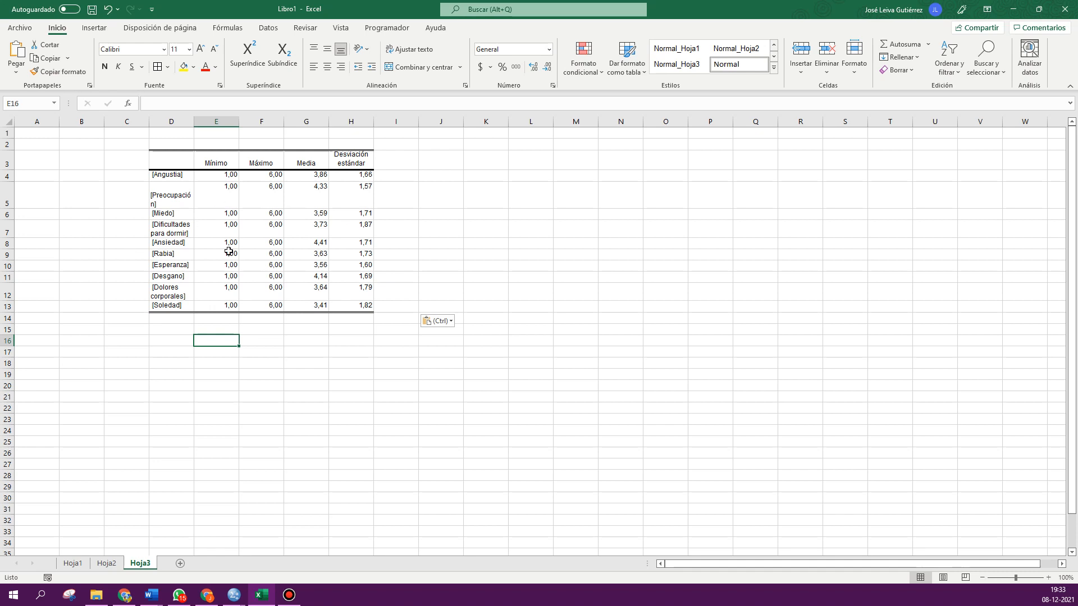
{"action": "left_click_drag", "start_coordinate": [194, 123], "coordinate": [228, 124]}
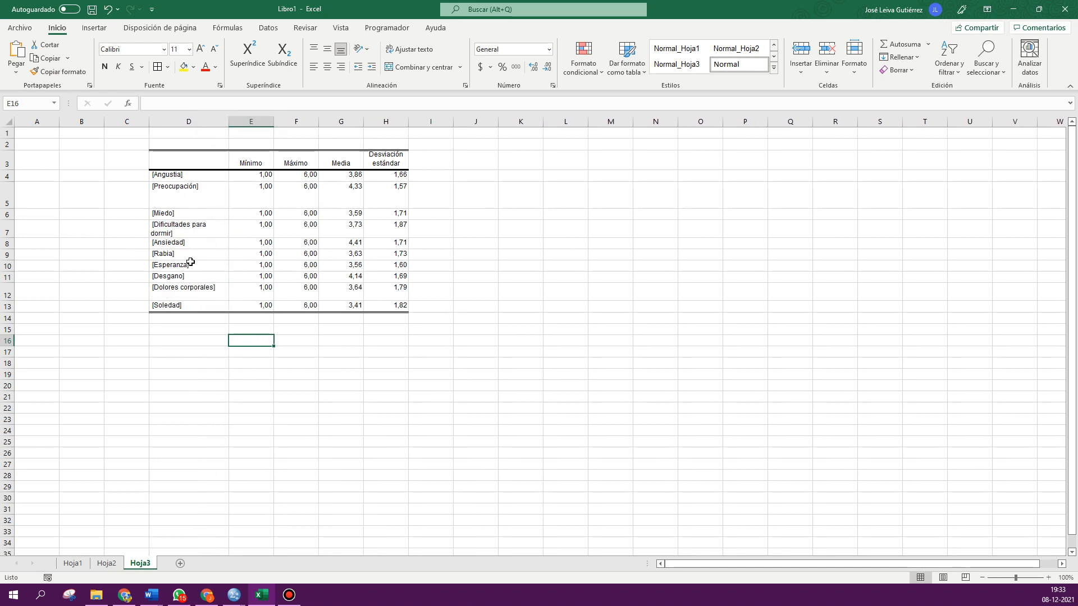
{"action": "left_click", "coordinate": [8, 121]}
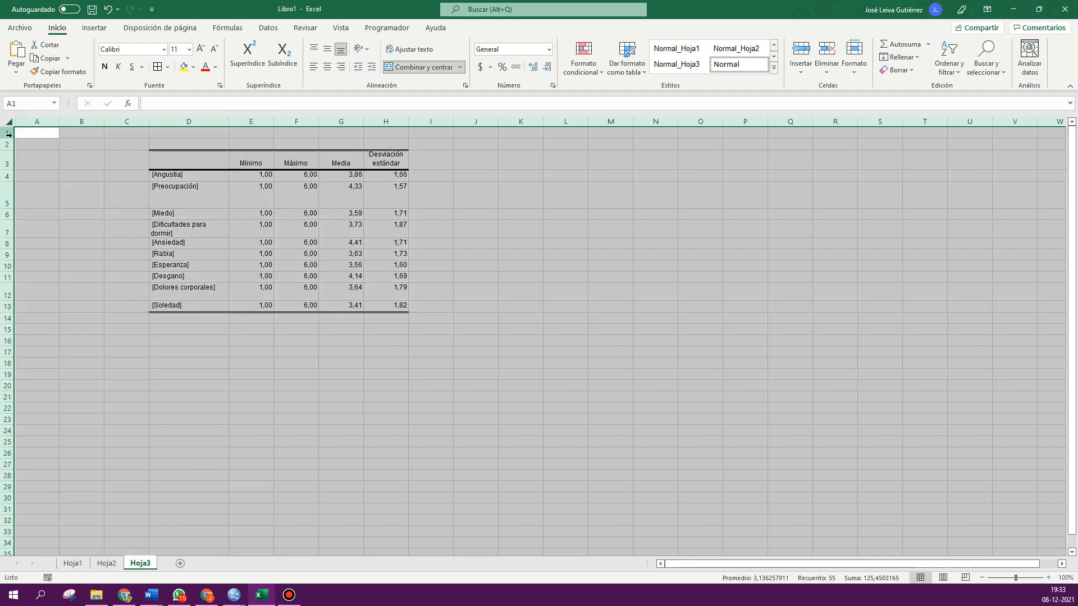
{"action": "double_click", "coordinate": [8, 138]}
{"action": "scroll", "coordinate": [224, 269], "scroll_direction": "up", "scroll_amount": 4}
{"action": "left_click", "coordinate": [314, 323]}
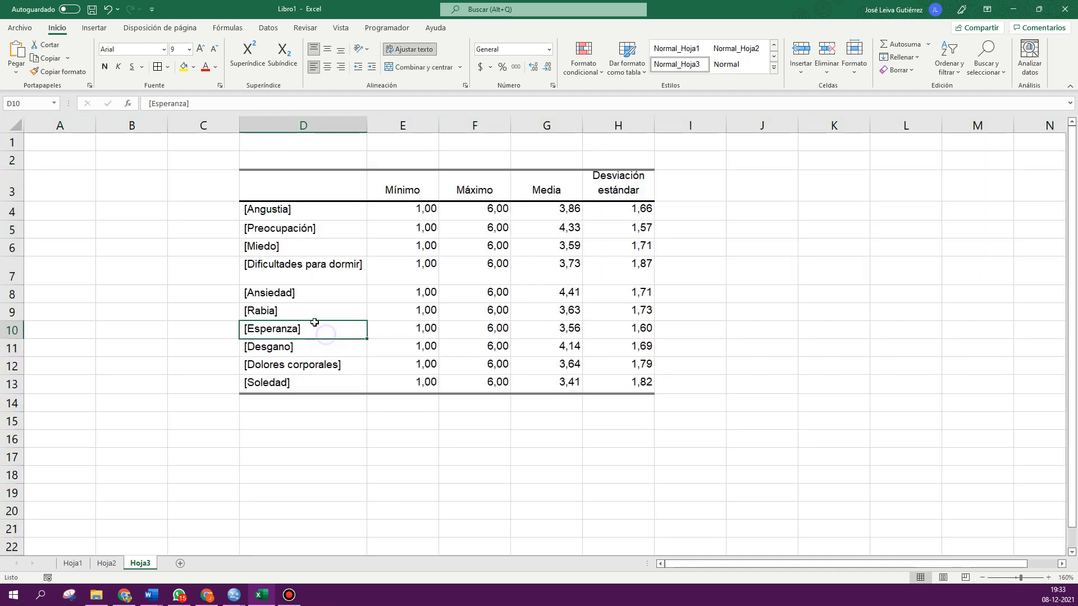
{"action": "left_click_drag", "start_coordinate": [367, 125], "coordinate": [381, 127]}
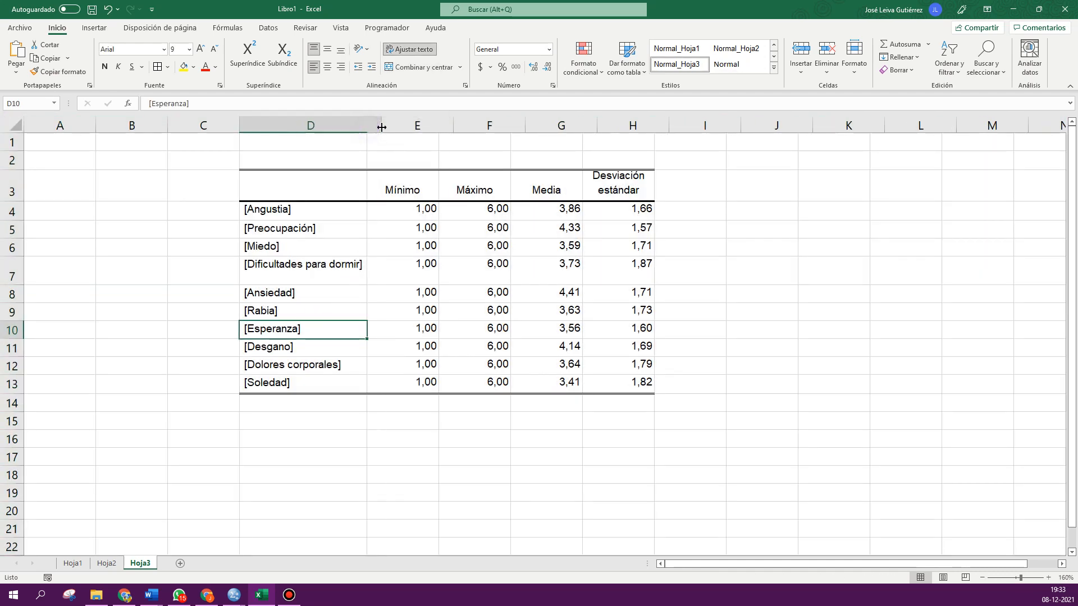
{"action": "double_click", "coordinate": [17, 284]}
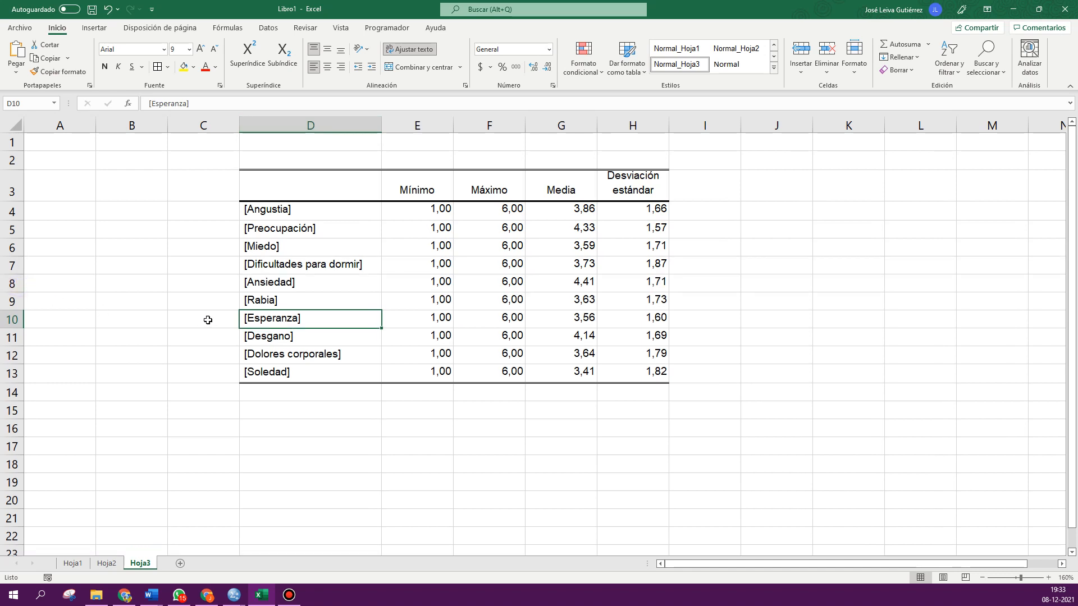
- Remove the square brackets from the variable labels in D4:D13 with Find and Replace all
{"action": "left_click_drag", "start_coordinate": [270, 211], "coordinate": [275, 373]}
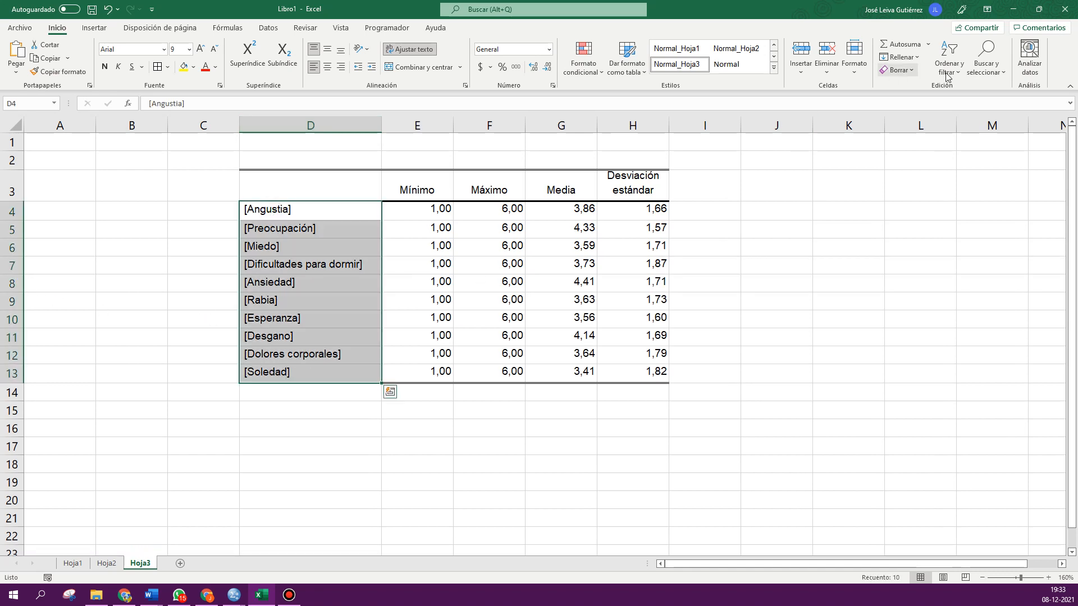
{"action": "left_click", "coordinate": [986, 63]}
{"action": "left_click", "coordinate": [986, 103]}
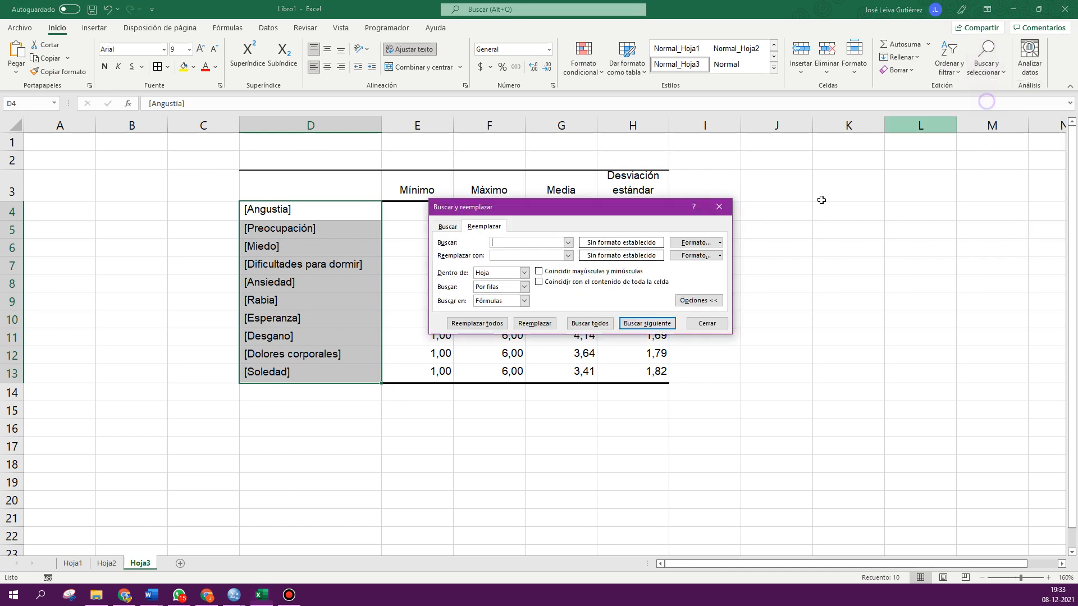
{"action": "left_click", "coordinate": [512, 242]}
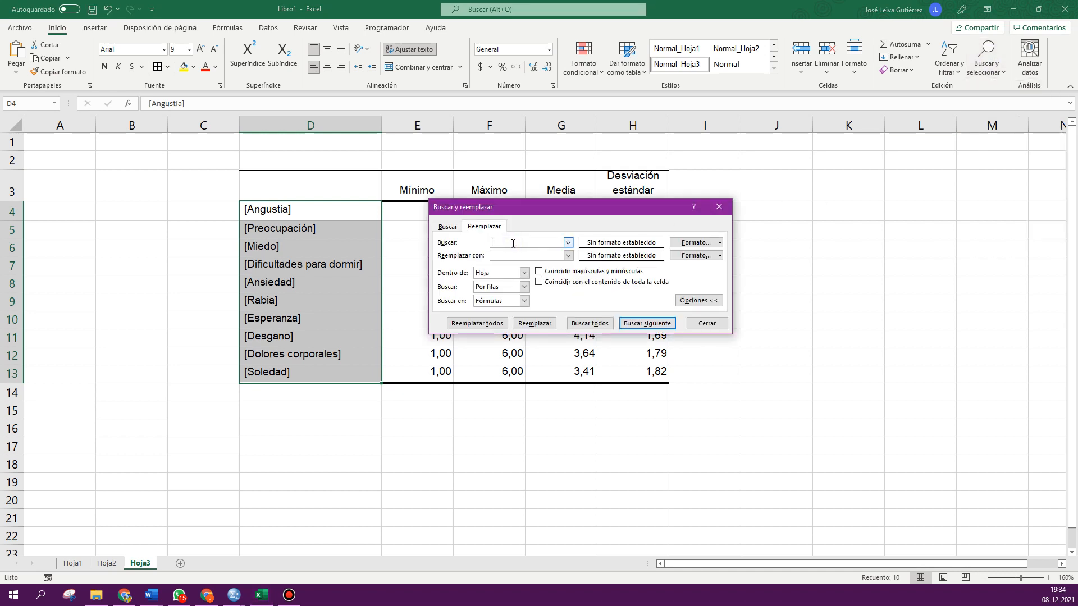
{"action": "key", "text": "BackSpace"}
{"action": "key", "text": "BackSpace"}
{"action": "left_click", "coordinate": [476, 323]}
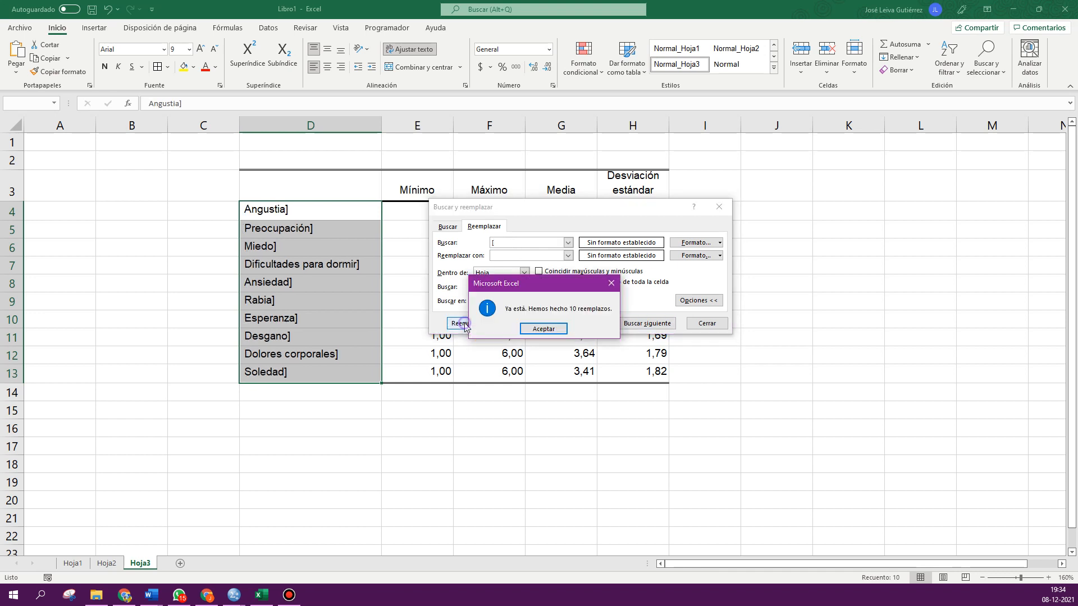
{"action": "left_click", "coordinate": [543, 329]}
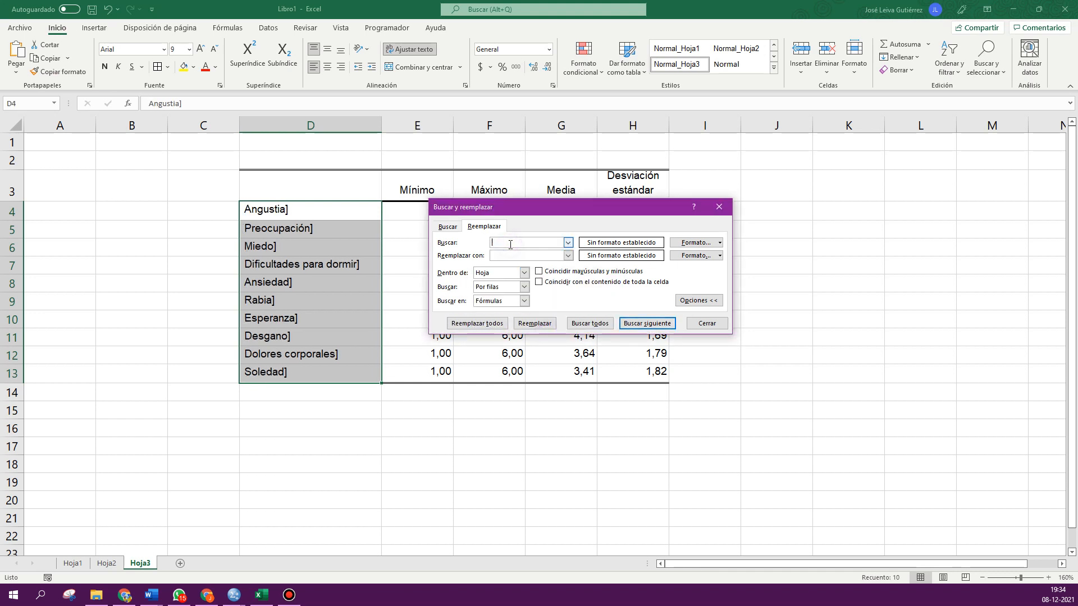
{"action": "left_click", "coordinate": [477, 324]}
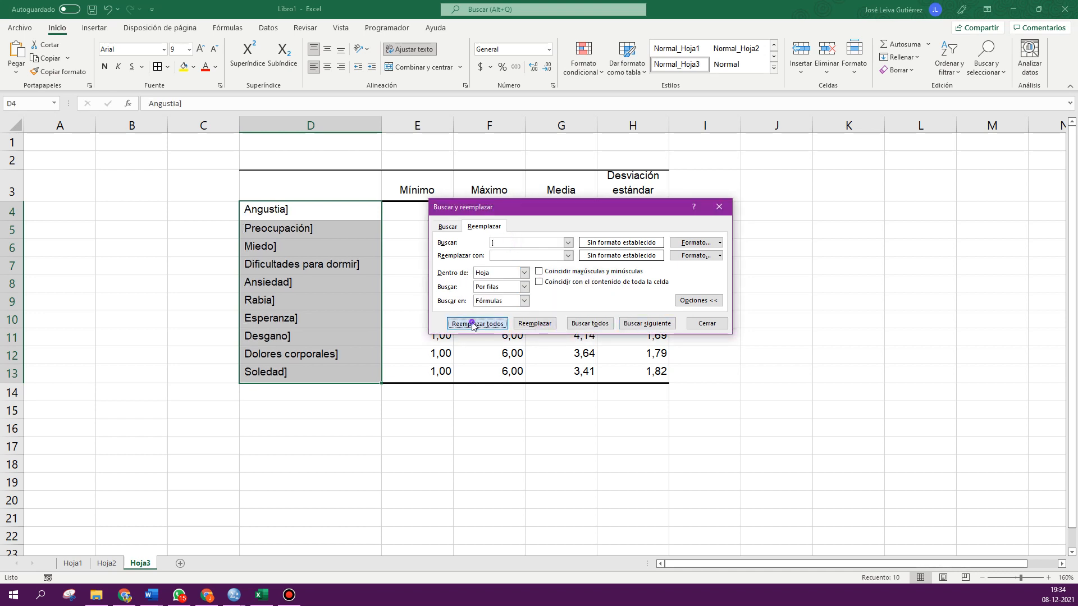
{"action": "left_click", "coordinate": [543, 329]}
{"action": "left_click", "coordinate": [718, 206]}
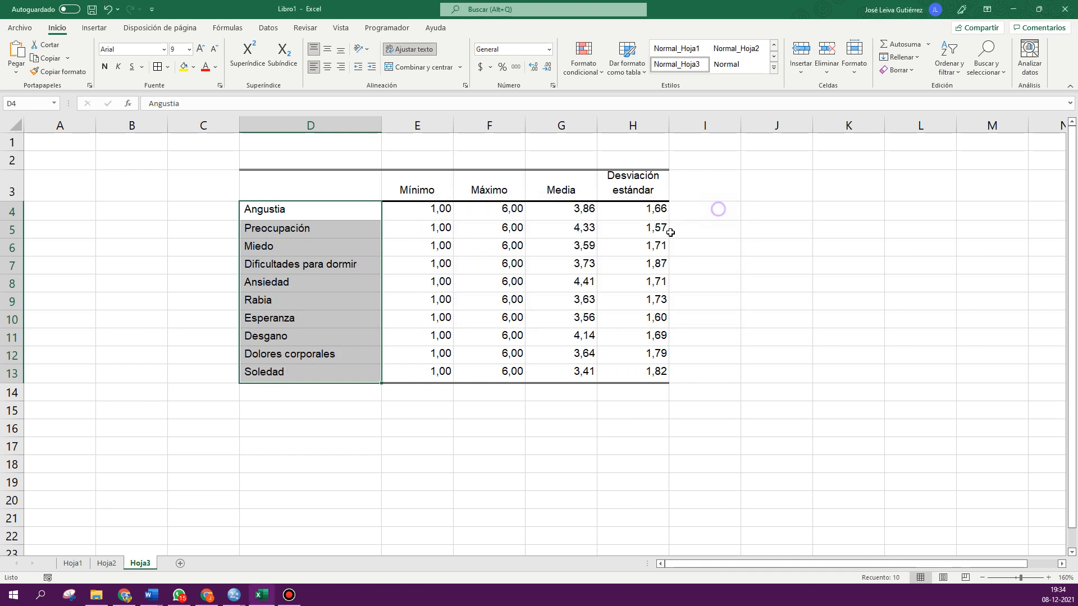
- Rename the Desviación estándar header in H3 to D.E
{"action": "left_click", "coordinate": [442, 266]}
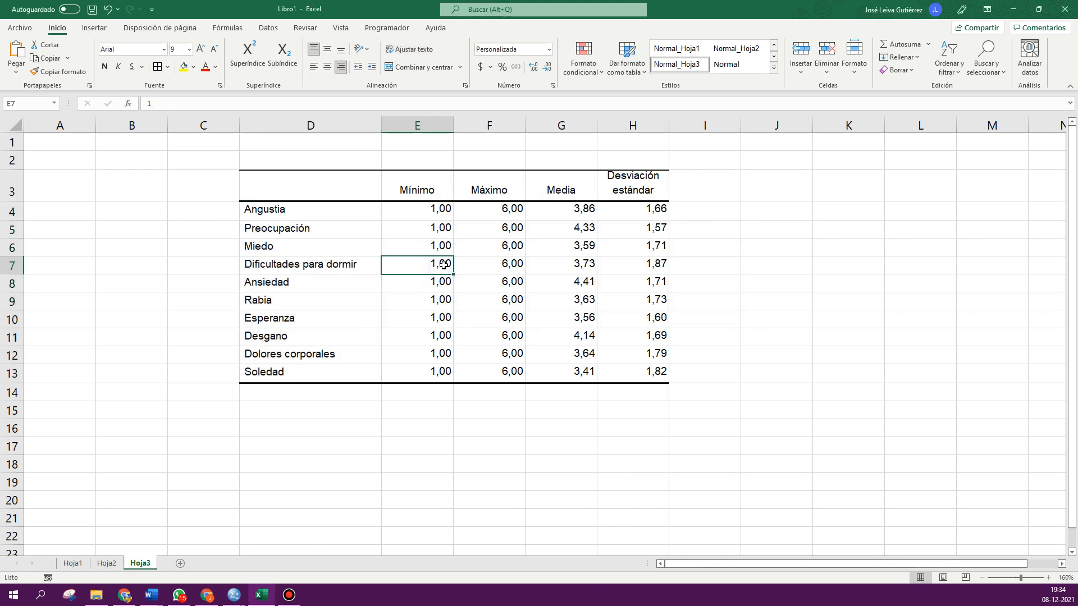
{"action": "left_click", "coordinate": [627, 187]}
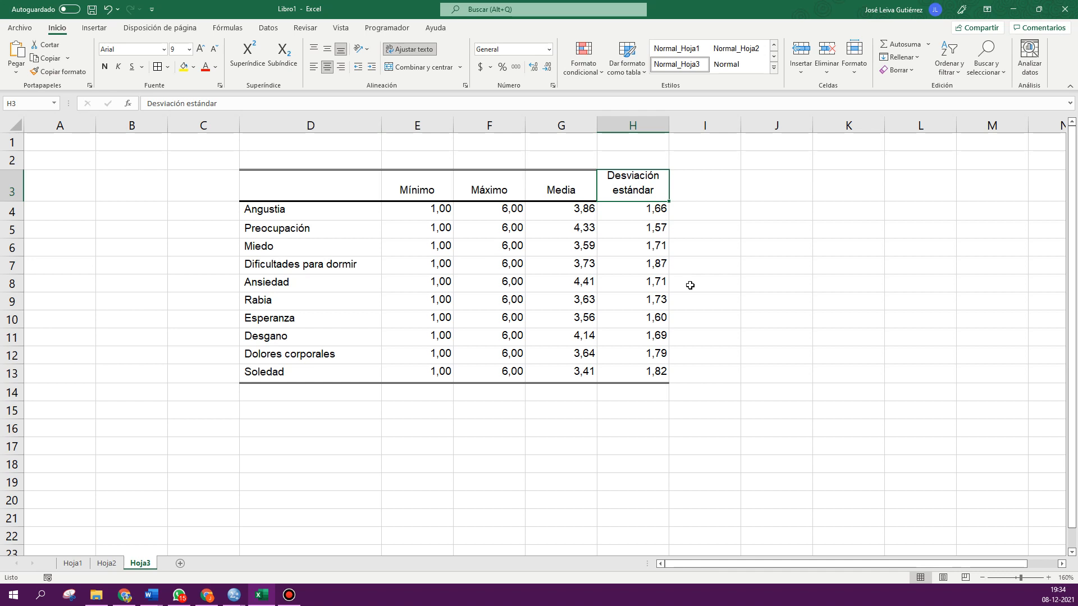
{"action": "type", "text": "D.E."}
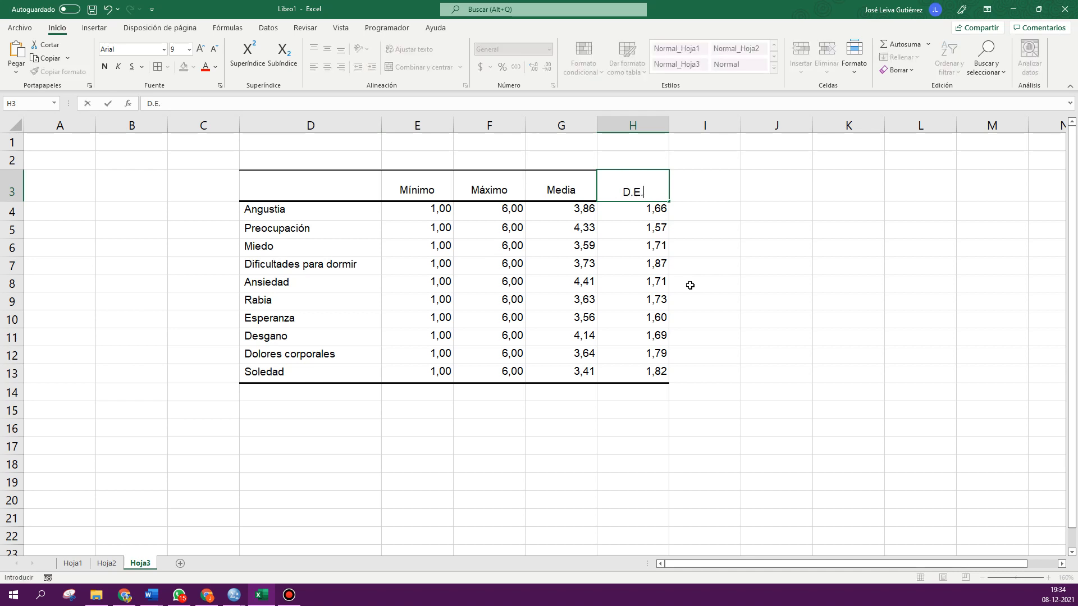
- Center-align the statistics values and headers in E3:H13
{"action": "left_click", "coordinate": [755, 285]}
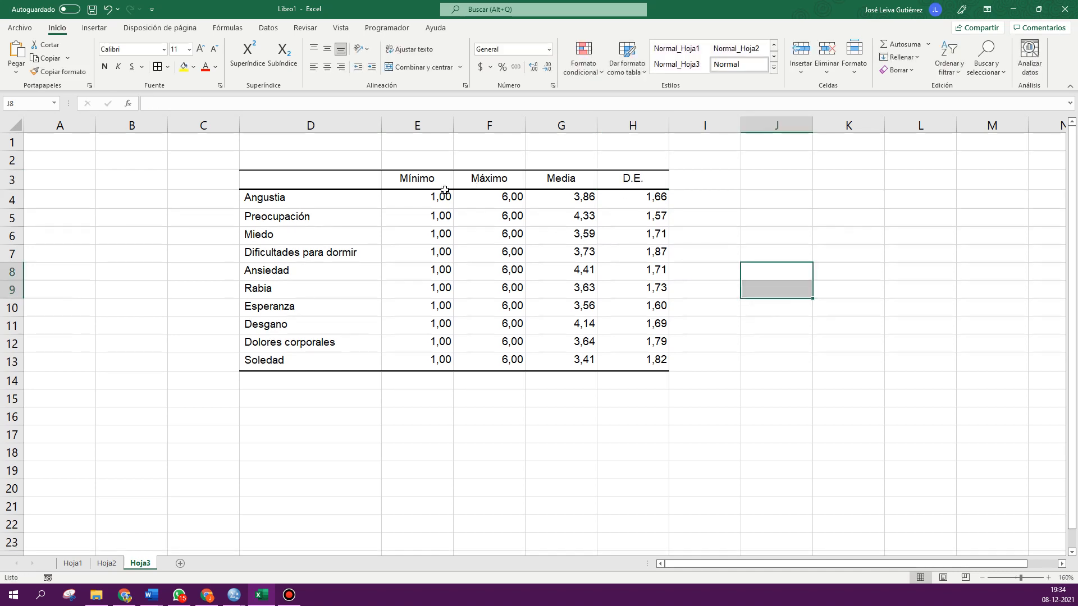
{"action": "left_click_drag", "start_coordinate": [429, 181], "coordinate": [630, 359]}
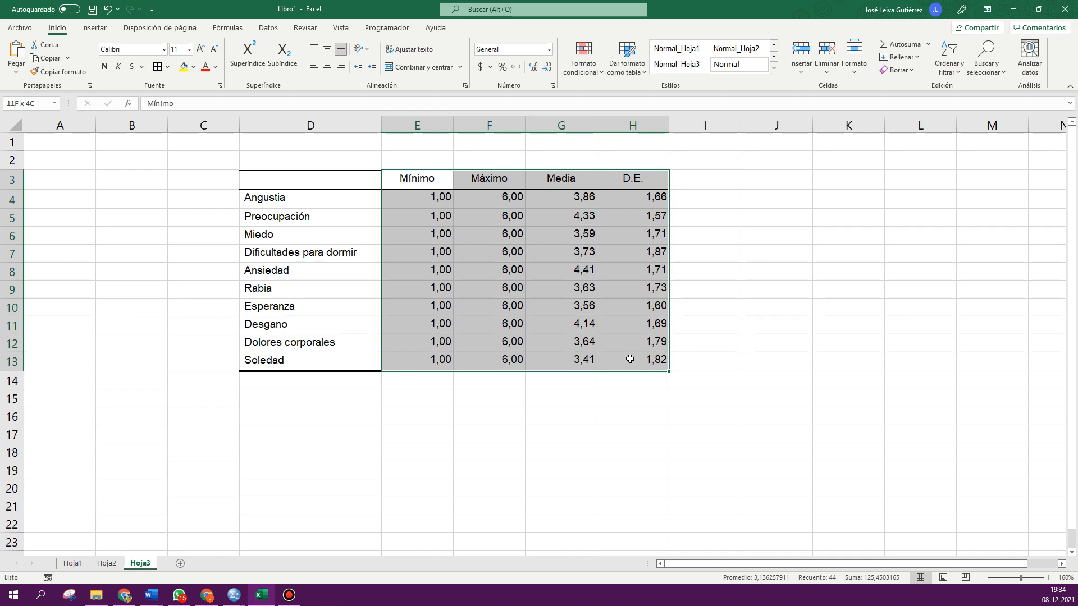
{"action": "left_click", "coordinate": [328, 69]}
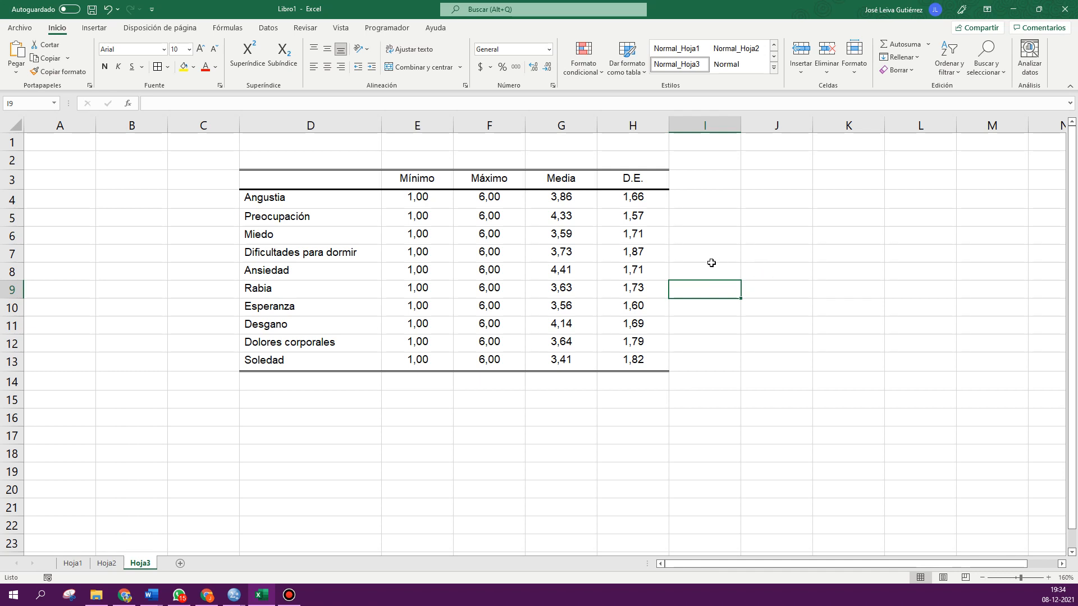
- Add a C.V column header in I3 and fill the formula =H4/G4 down from I4 to I13
{"action": "left_click", "coordinate": [704, 180]}
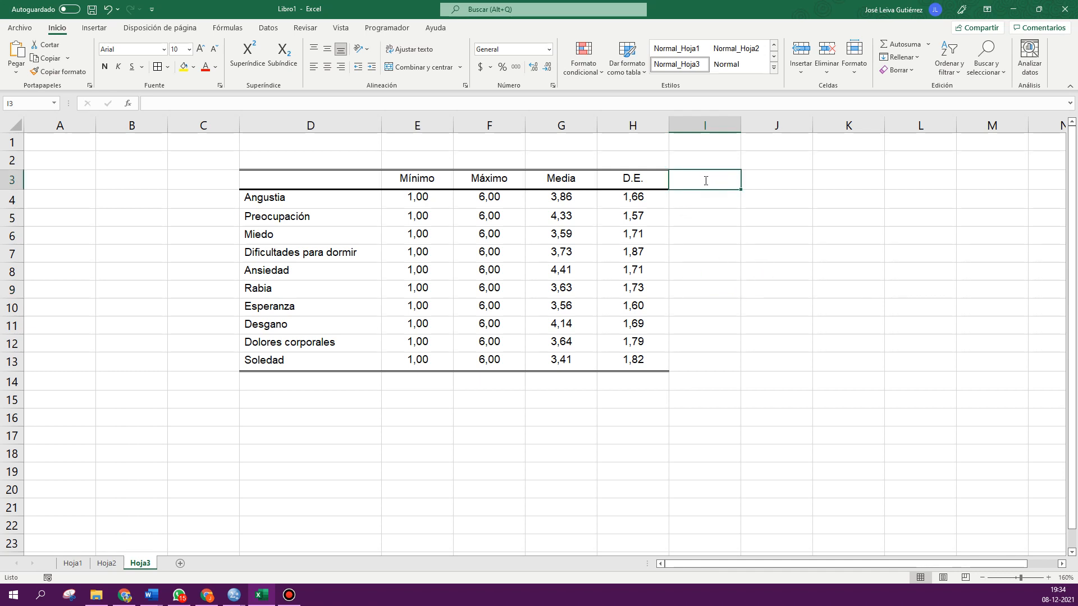
{"action": "type", "text": "C.V"}
{"action": "key", "text": "Return"}
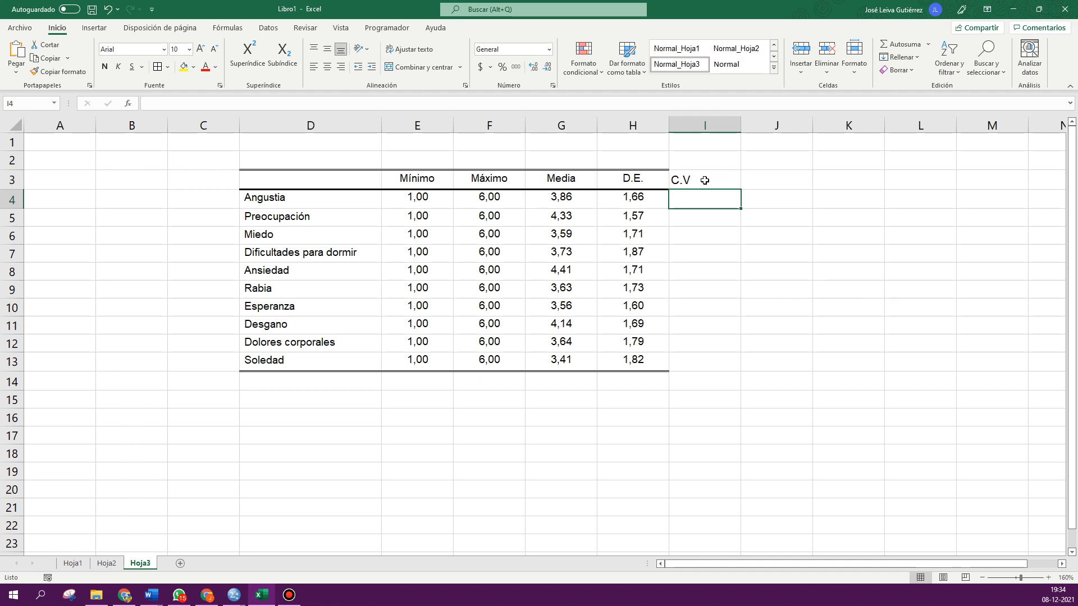
{"action": "left_click", "coordinate": [637, 196]}
{"action": "left_click", "coordinate": [682, 199]}
{"action": "type", "text": "="}
{"action": "left_click", "coordinate": [628, 201]}
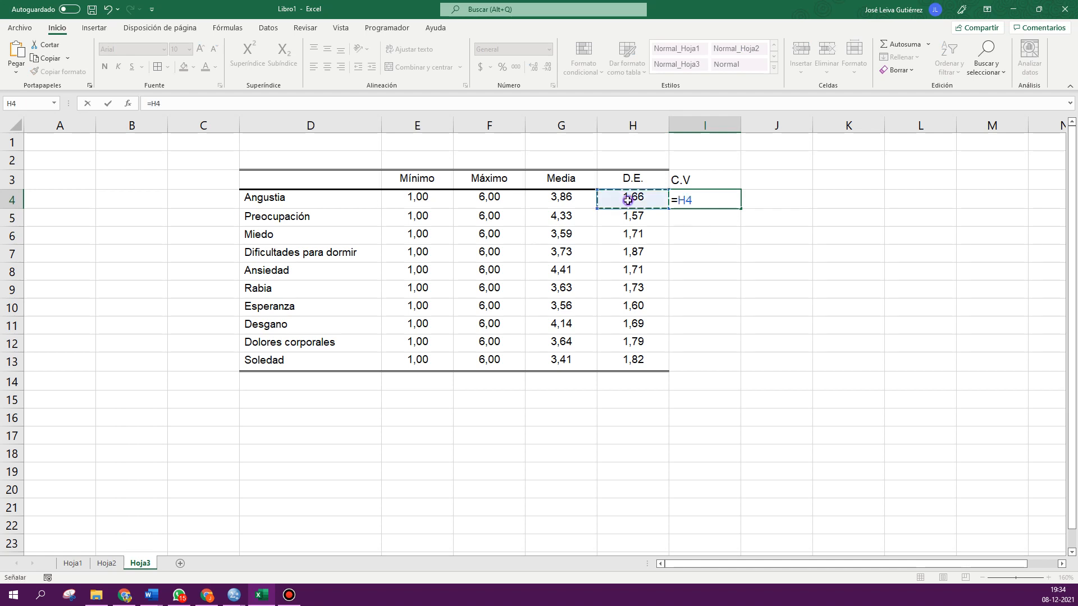
{"action": "type", "text": "/"}
{"action": "left_click", "coordinate": [562, 203]}
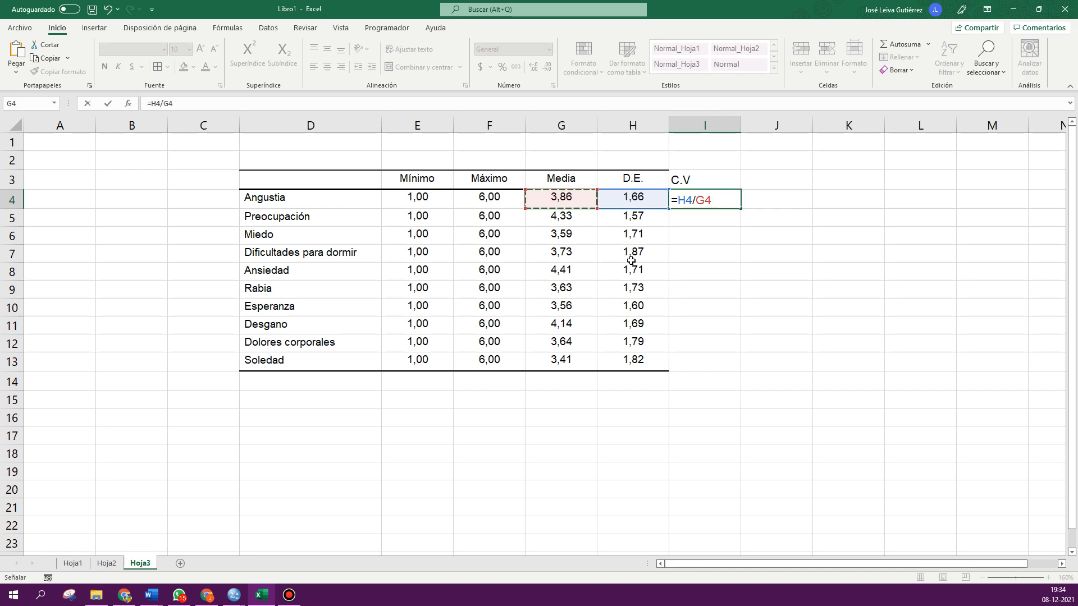
{"action": "key", "text": "Return"}
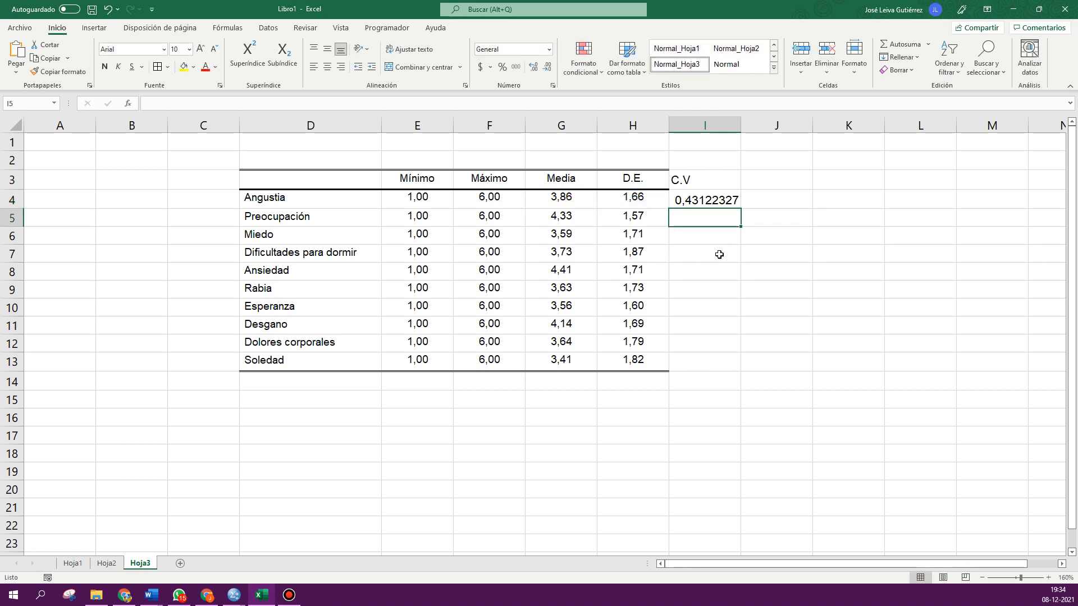
{"action": "left_click", "coordinate": [689, 199]}
{"action": "double_click", "coordinate": [741, 208]}
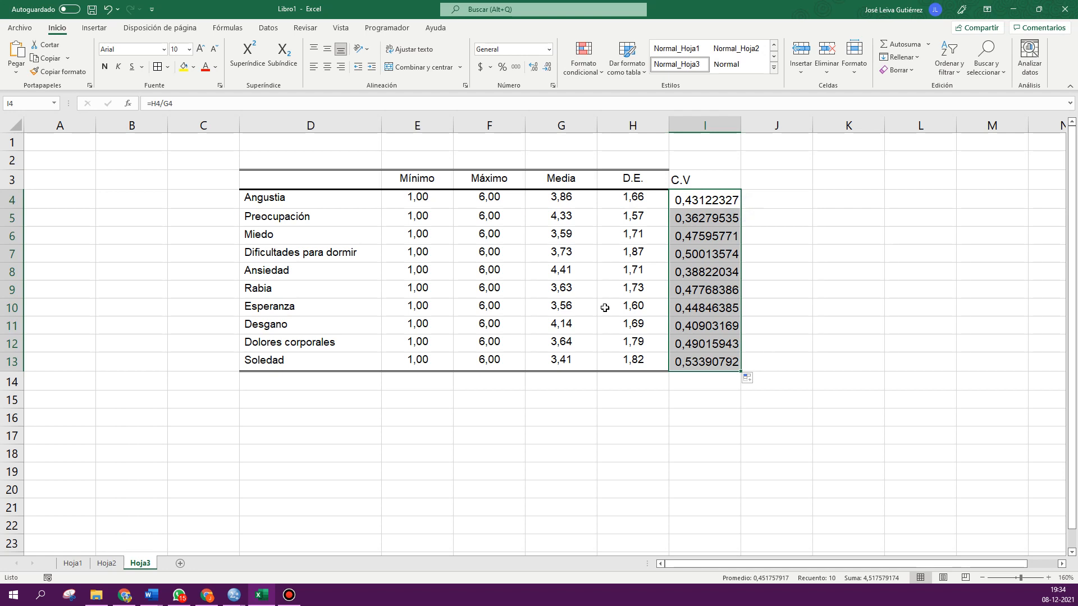
- Format the C.V values in I4:I13 with two decimal places and center them
{"action": "left_click", "coordinate": [547, 66]}
{"action": "left_click", "coordinate": [546, 67]}
{"action": "left_click", "coordinate": [547, 66]}
{"action": "left_click", "coordinate": [547, 66]}
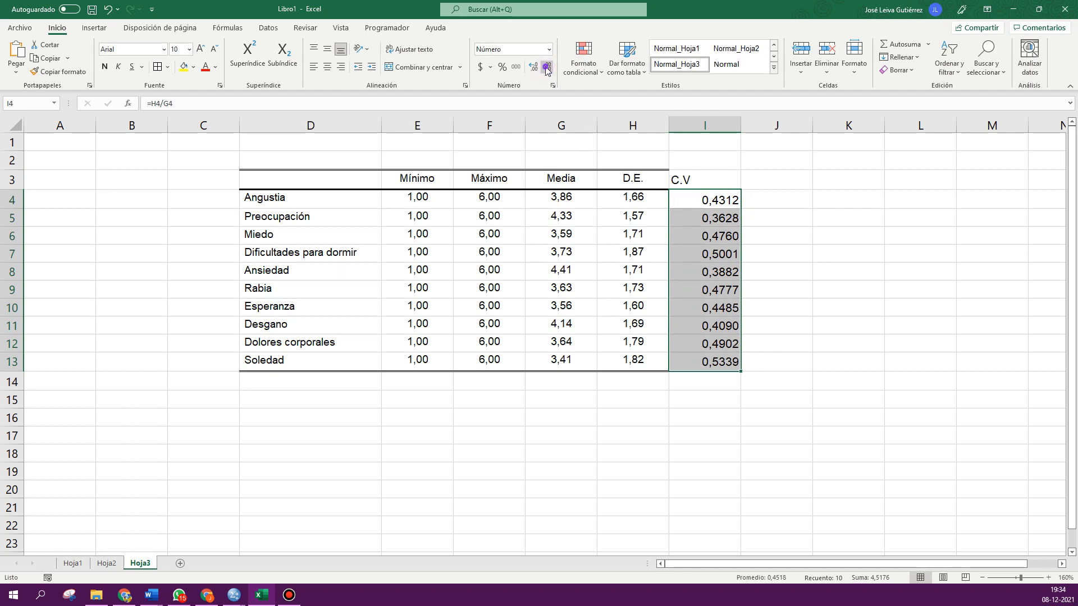
{"action": "left_click", "coordinate": [547, 67]}
{"action": "left_click", "coordinate": [546, 67]}
{"action": "left_click", "coordinate": [327, 66]}
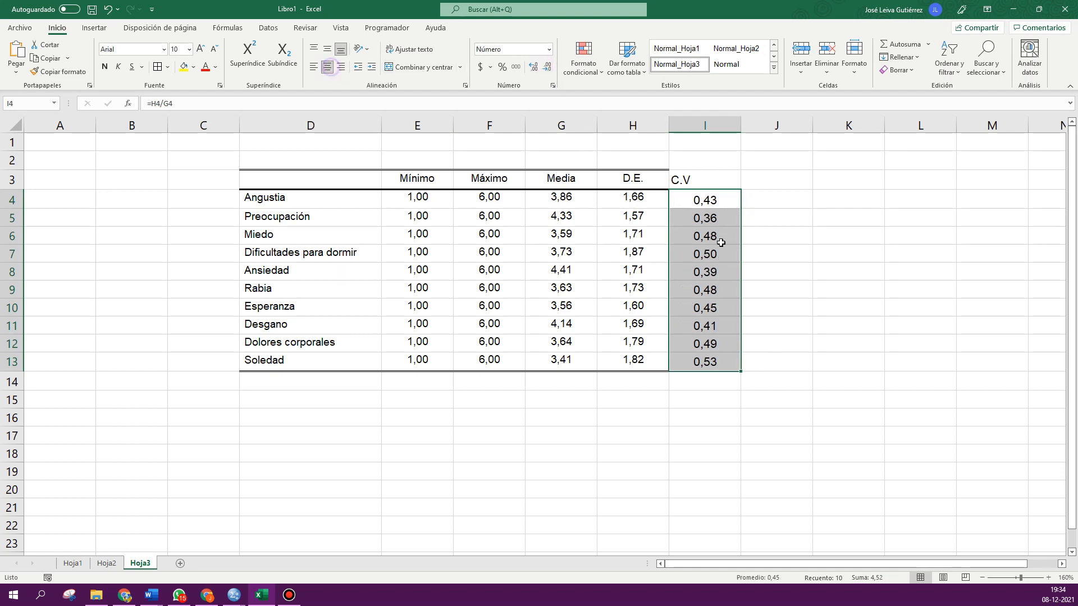
- Apply all borders and center alignment to the whole table D3:I13
{"action": "left_click", "coordinate": [819, 274]}
{"action": "left_click_drag", "start_coordinate": [356, 180], "coordinate": [719, 362]}
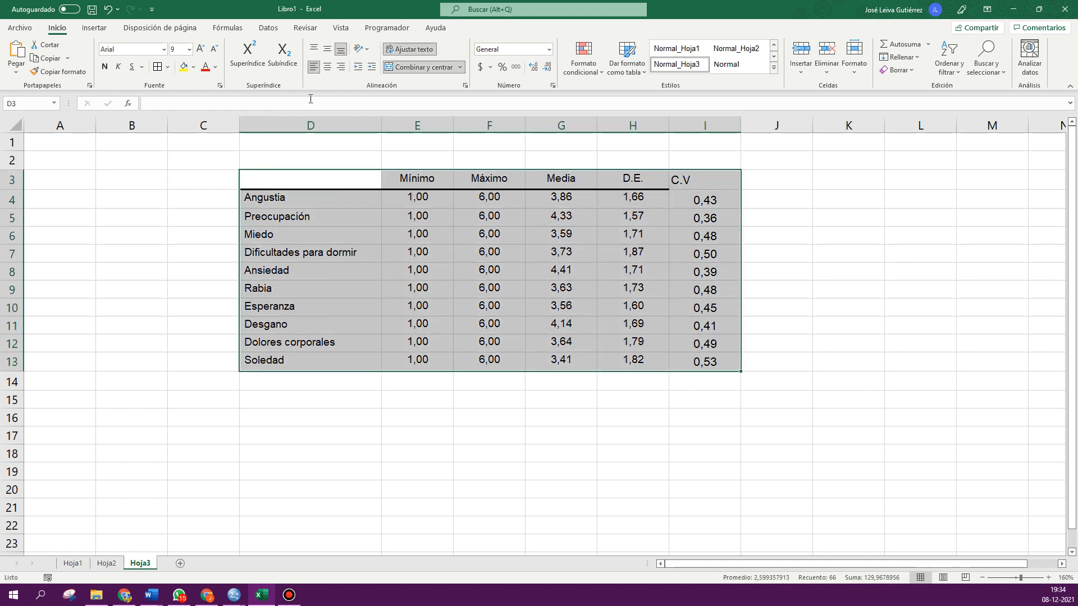
{"action": "left_click", "coordinate": [158, 66]}
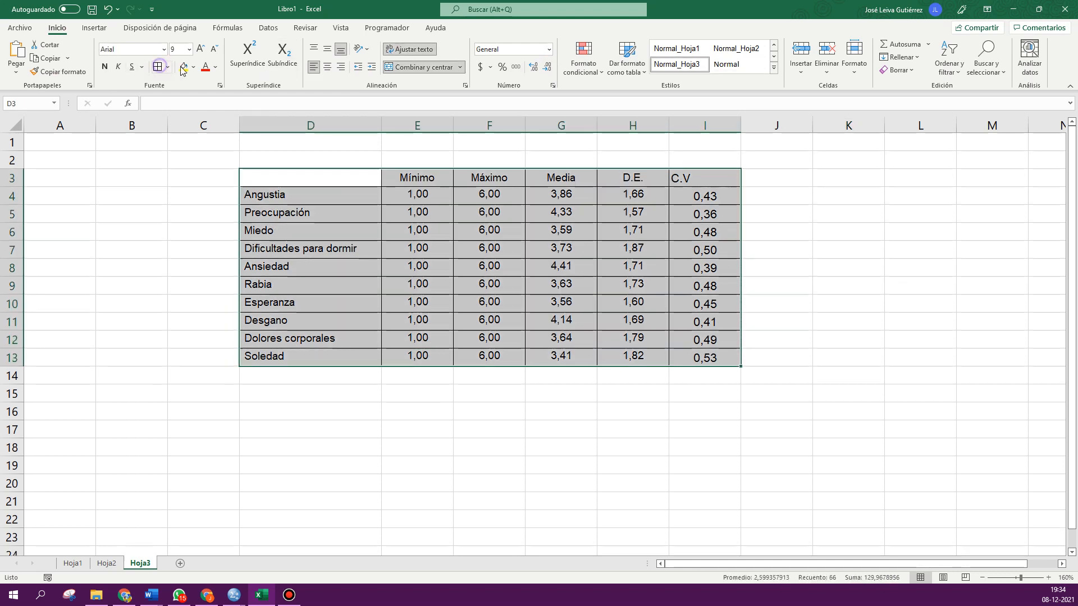
{"action": "left_click", "coordinate": [327, 67]}
{"action": "left_click", "coordinate": [203, 197]}
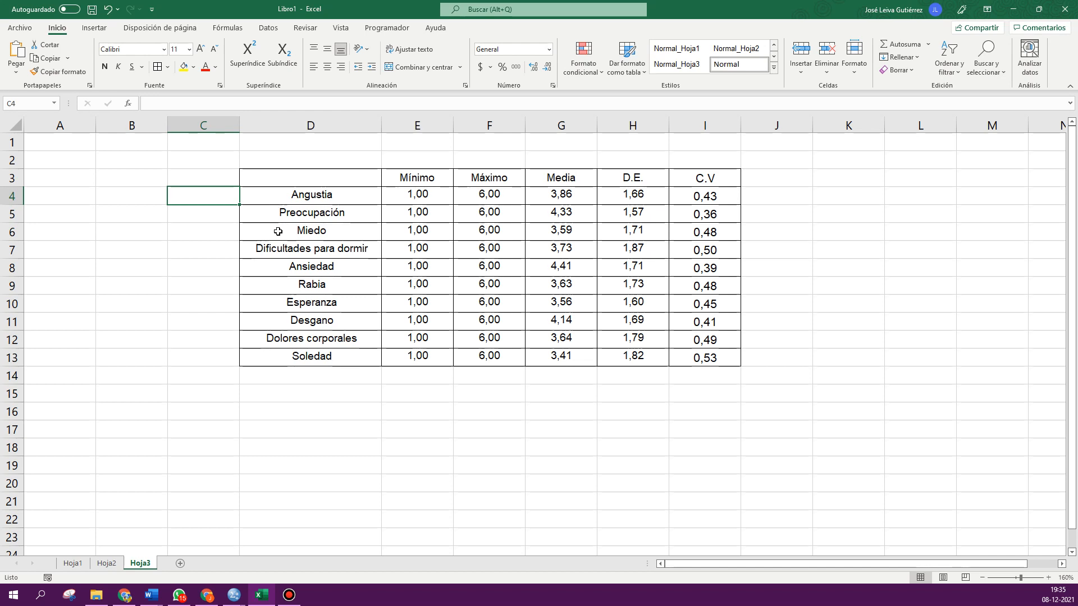
- Examine the variable rows of the finished statistics table one by one
{"action": "left_click", "coordinate": [182, 286]}
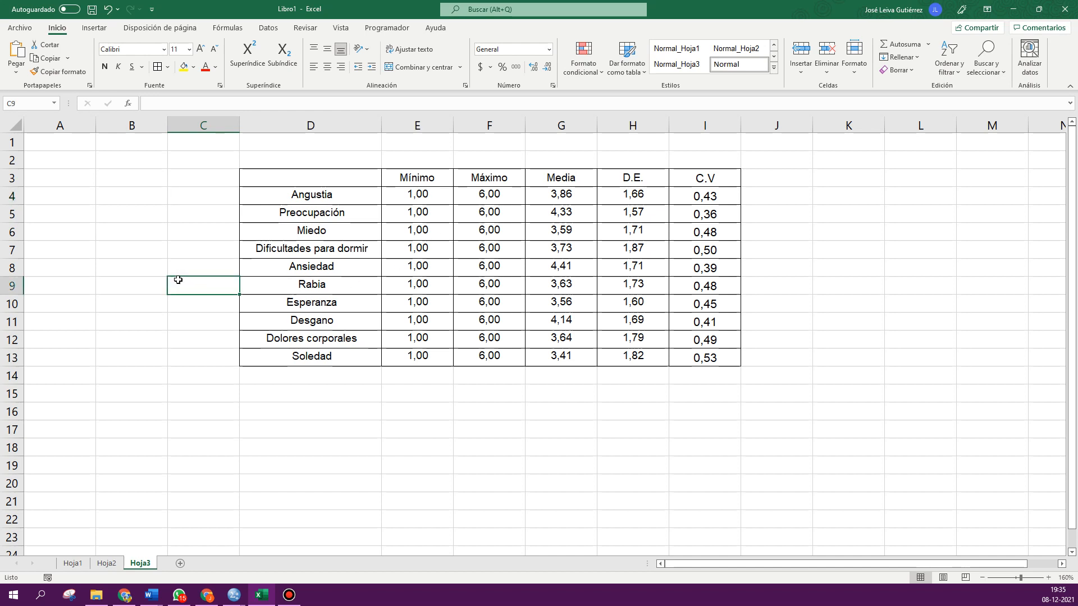
{"action": "left_click_drag", "start_coordinate": [310, 196], "coordinate": [312, 357]}
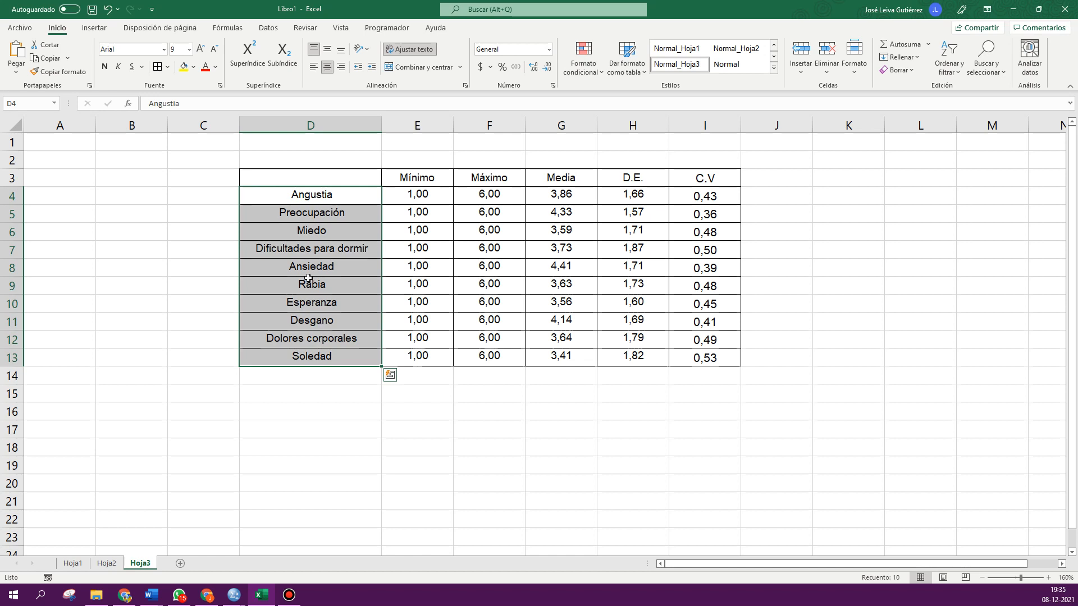
{"action": "left_click", "coordinate": [328, 201]}
{"action": "left_click_drag", "start_coordinate": [339, 202], "coordinate": [696, 201]}
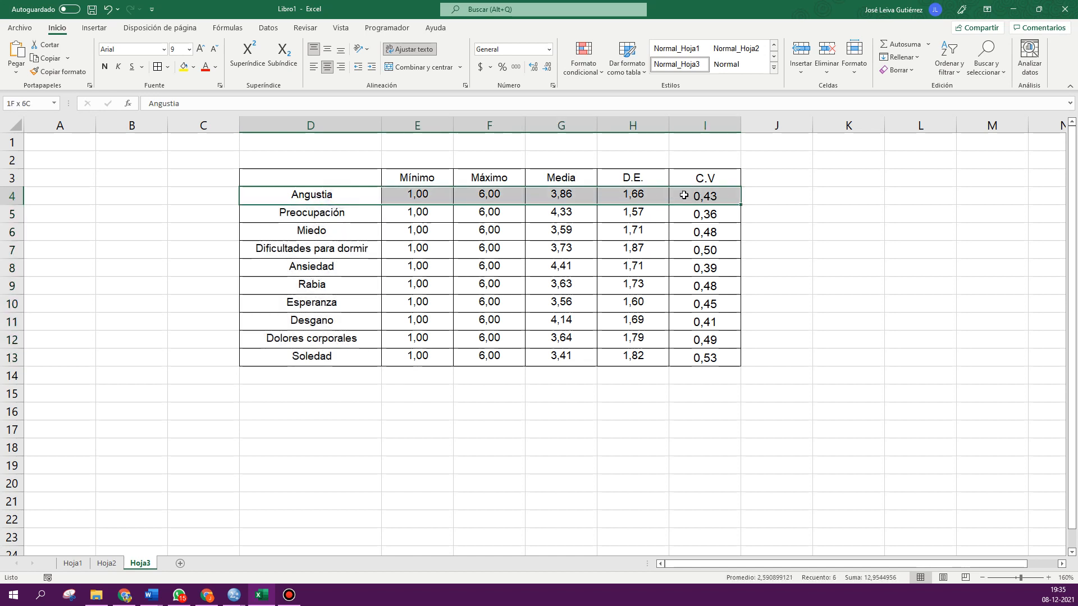
{"action": "left_click_drag", "start_coordinate": [344, 217], "coordinate": [689, 217]}
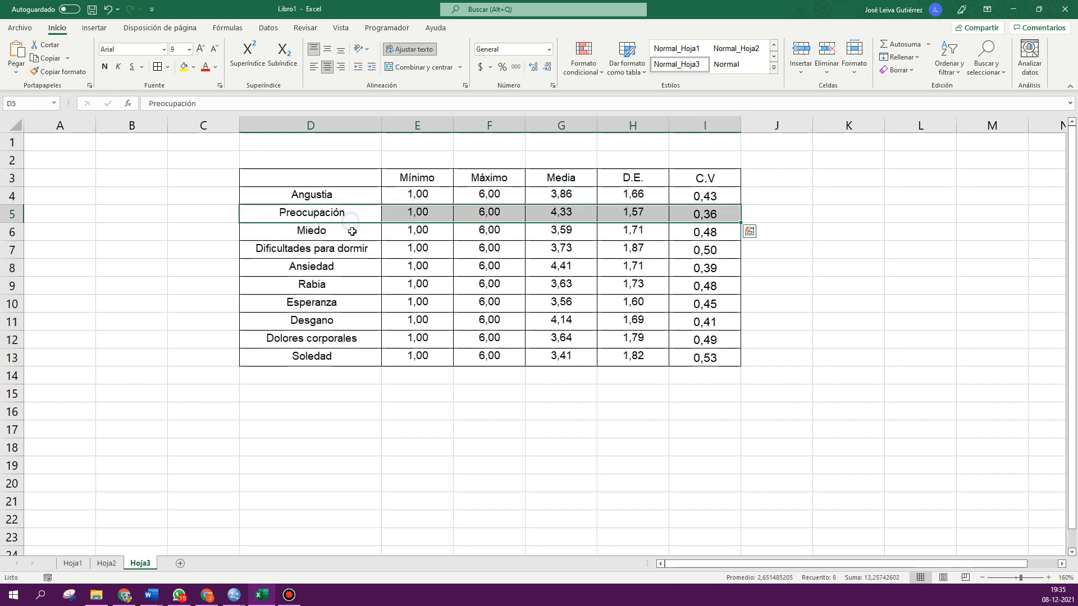
{"action": "left_click_drag", "start_coordinate": [353, 233], "coordinate": [713, 232]}
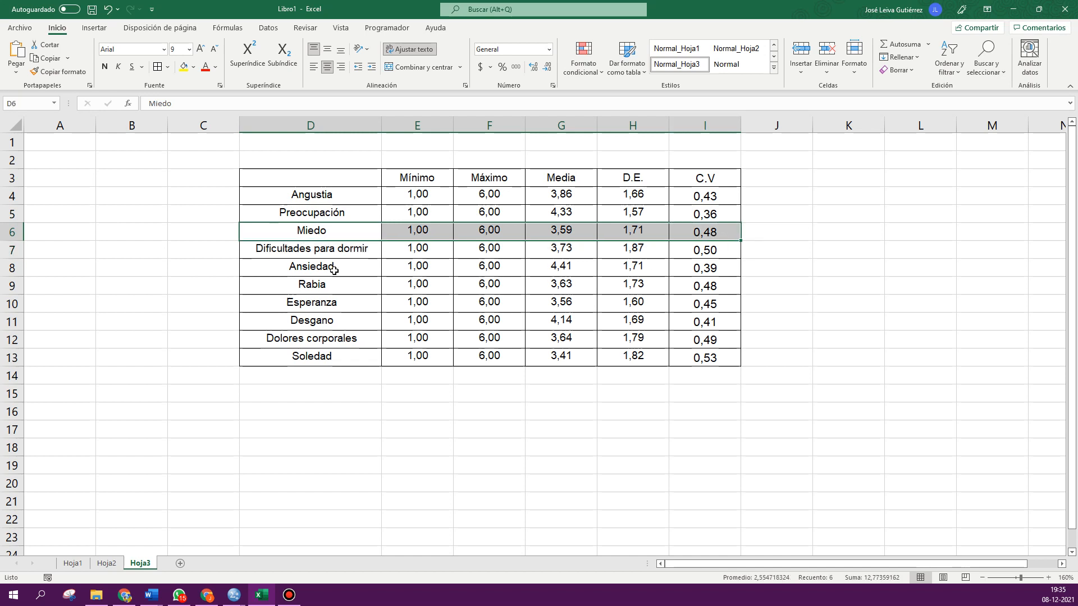
{"action": "left_click_drag", "start_coordinate": [332, 267], "coordinate": [678, 268]}
{"action": "left_click", "coordinate": [214, 267]}
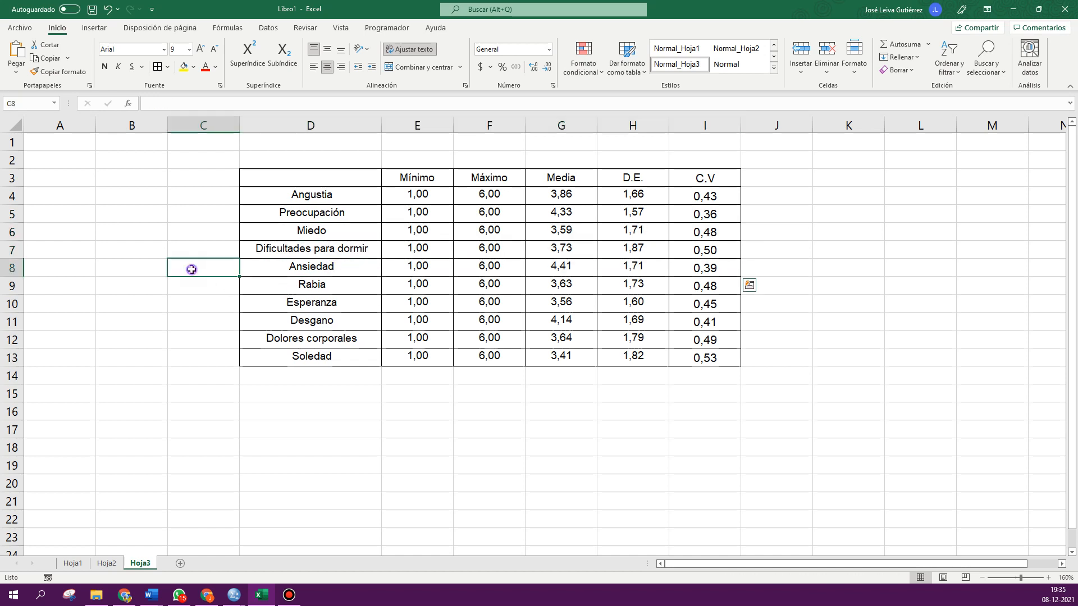
{"action": "left_click", "coordinate": [190, 216]}
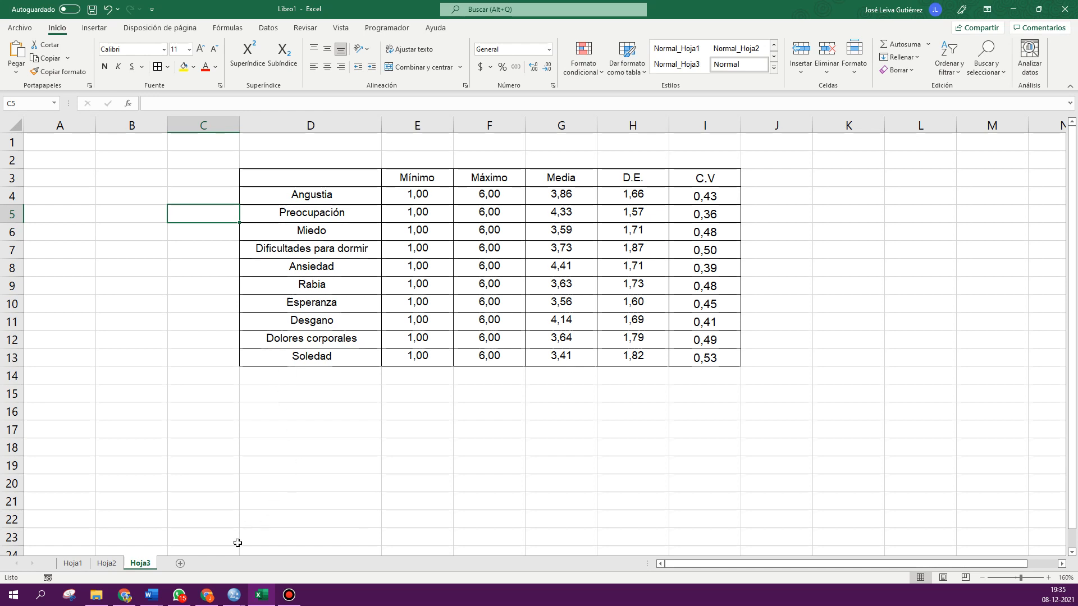
- Switch to SPSS, open the Custom Tables dialog and widen the variable list
{"action": "left_click", "coordinate": [235, 595]}
{"action": "left_click", "coordinate": [175, 540]}
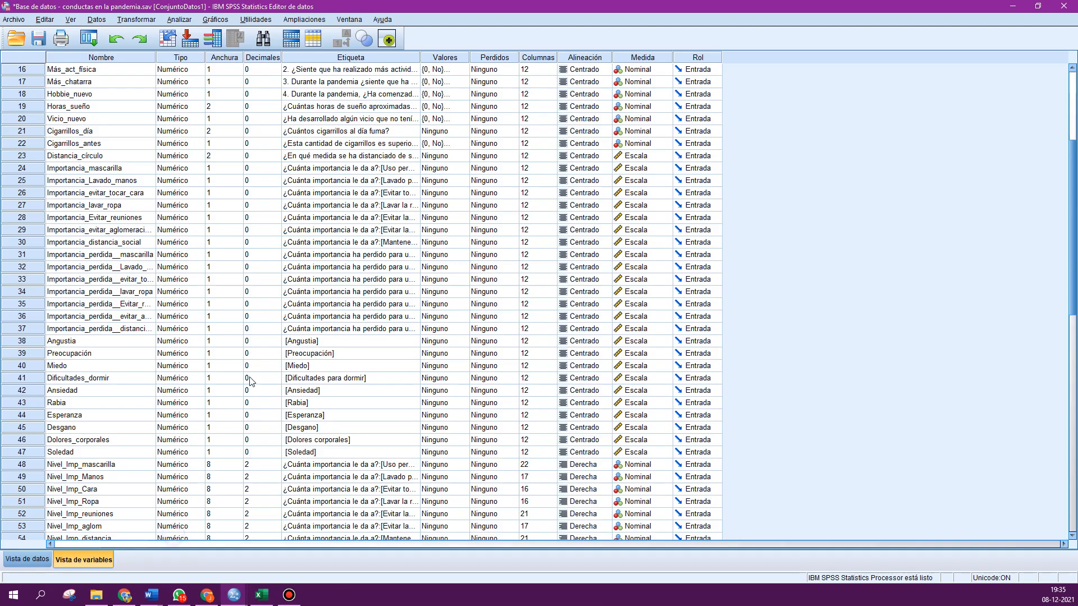
{"action": "left_click", "coordinate": [88, 39]}
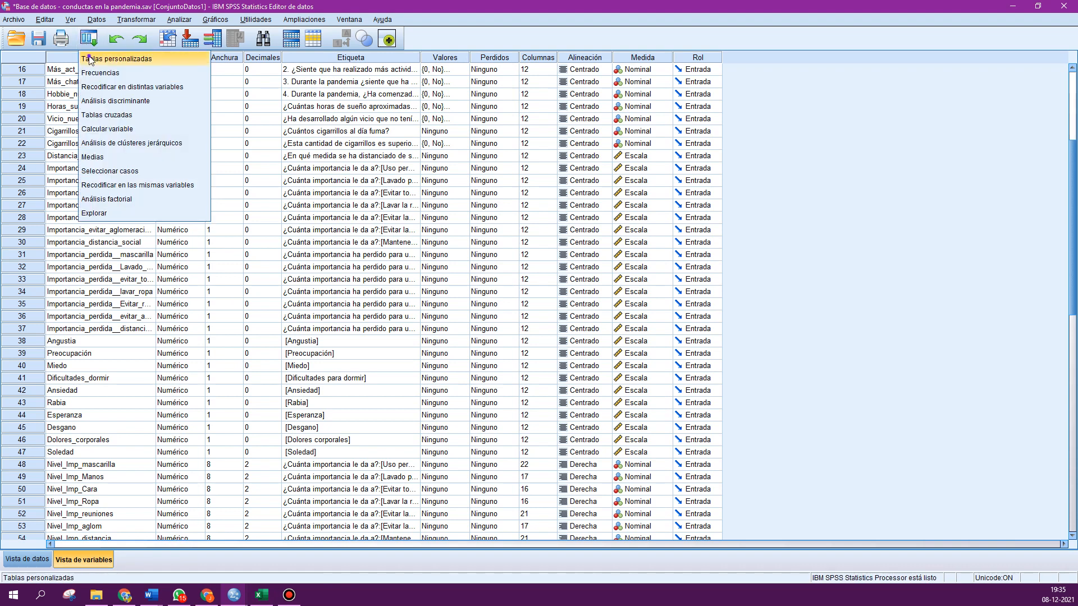
{"action": "left_click", "coordinate": [113, 59]}
{"action": "left_click_drag", "start_coordinate": [195, 240], "coordinate": [103, 137]}
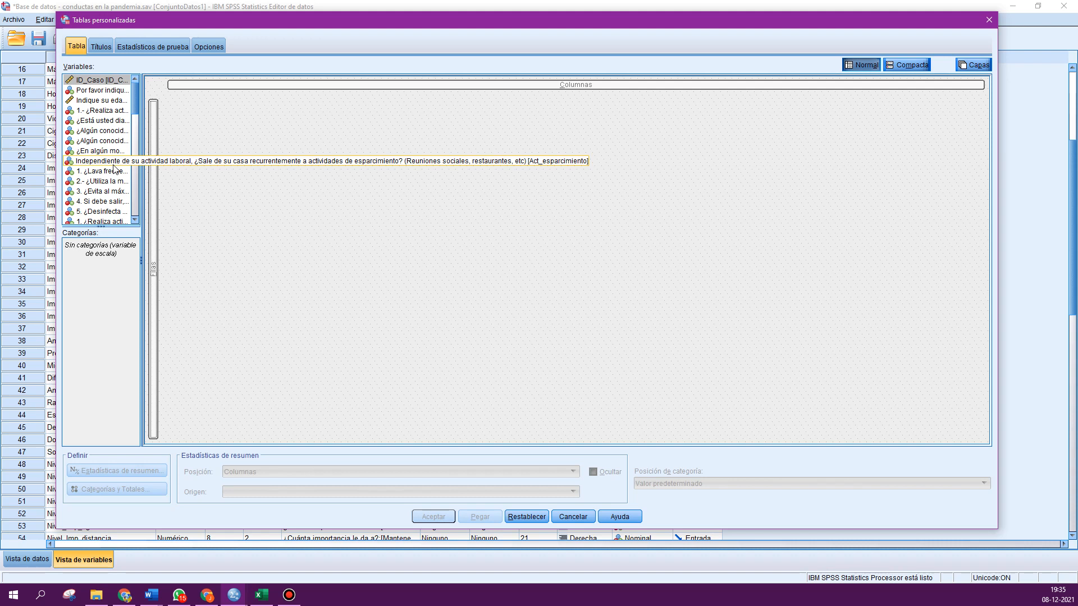
{"action": "left_click_drag", "start_coordinate": [141, 148], "coordinate": [238, 166]}
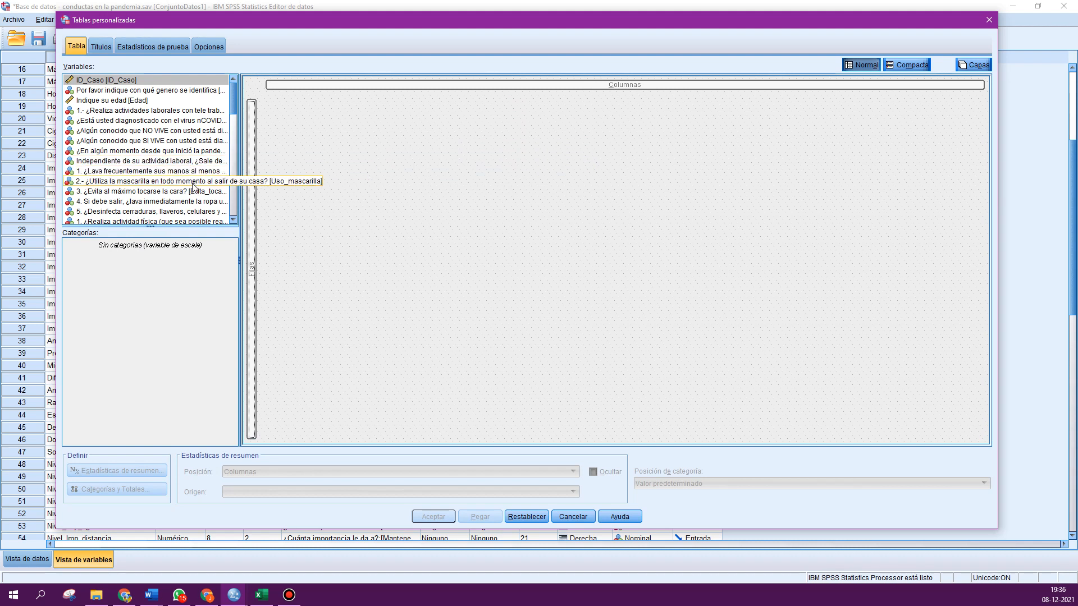
- Place the work mode, COVID diagnosis since the pandemic, handwashing and mask-use variables together in the table rows
{"action": "scroll", "coordinate": [193, 187], "scroll_direction": "down", "scroll_amount": 3}
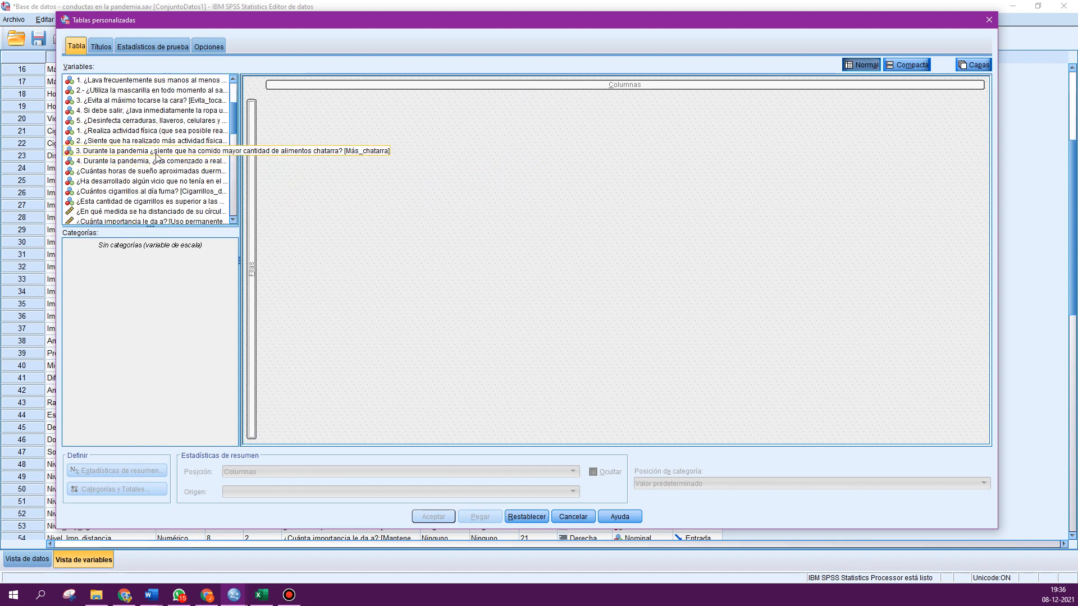
{"action": "scroll", "coordinate": [156, 157], "scroll_direction": "down", "scroll_amount": 3}
{"action": "scroll", "coordinate": [156, 157], "scroll_direction": "up", "scroll_amount": 3}
{"action": "scroll", "coordinate": [156, 160], "scroll_direction": "up", "scroll_amount": 3}
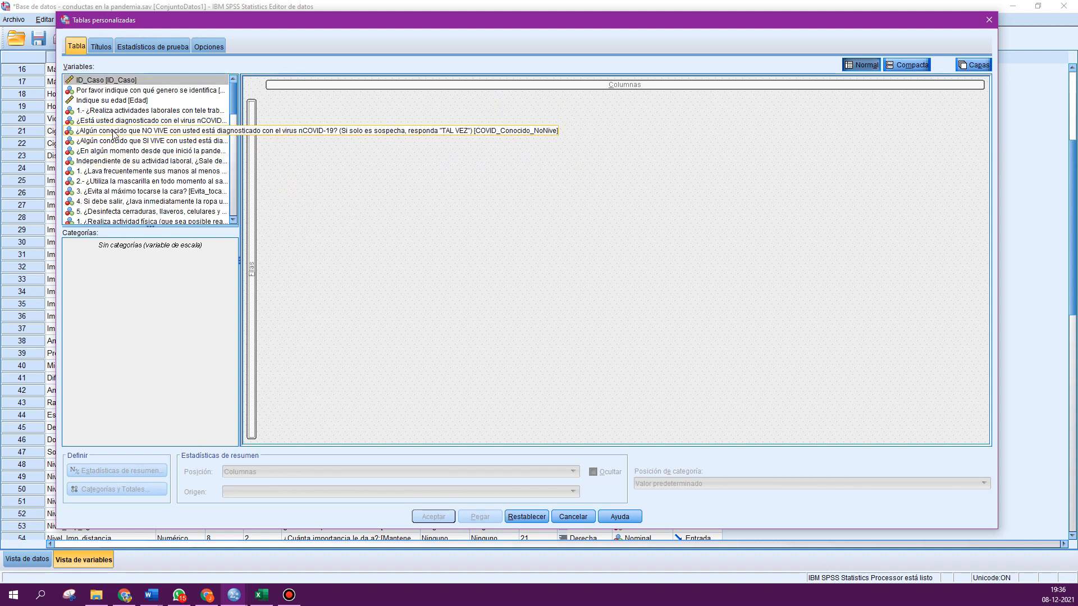
{"action": "left_click", "coordinate": [116, 110]}
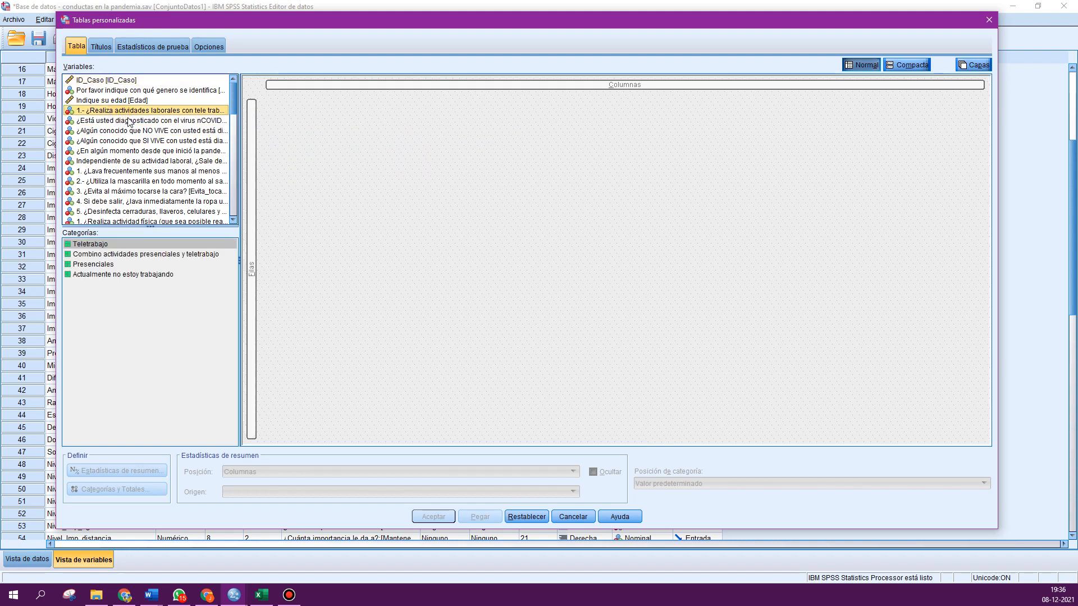
{"action": "left_click", "coordinate": [120, 152], "text": "ctrl"}
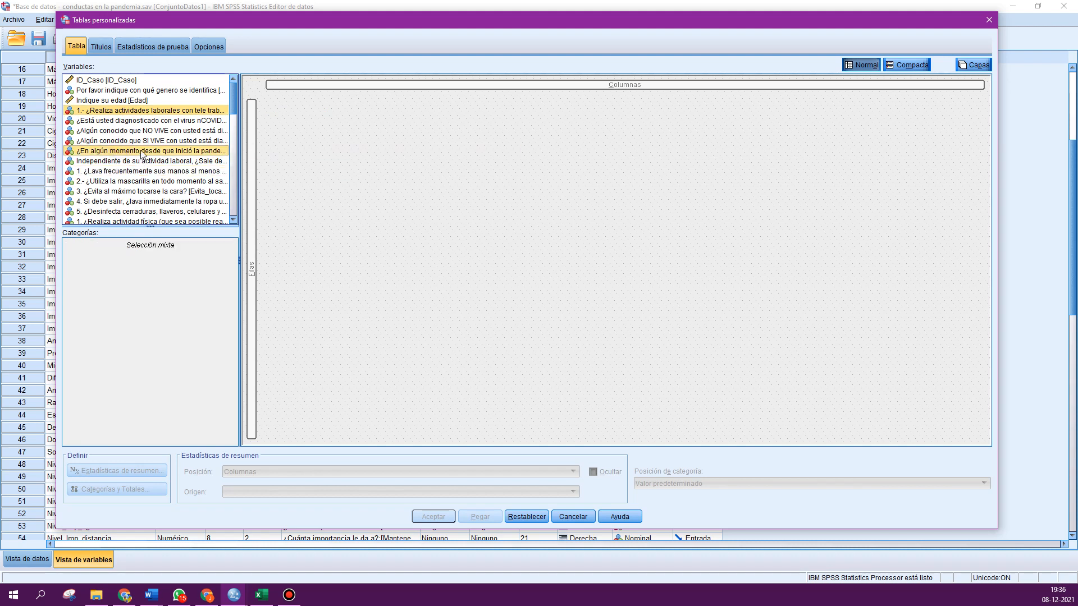
{"action": "scroll", "coordinate": [143, 137], "scroll_direction": "down", "scroll_amount": 1}
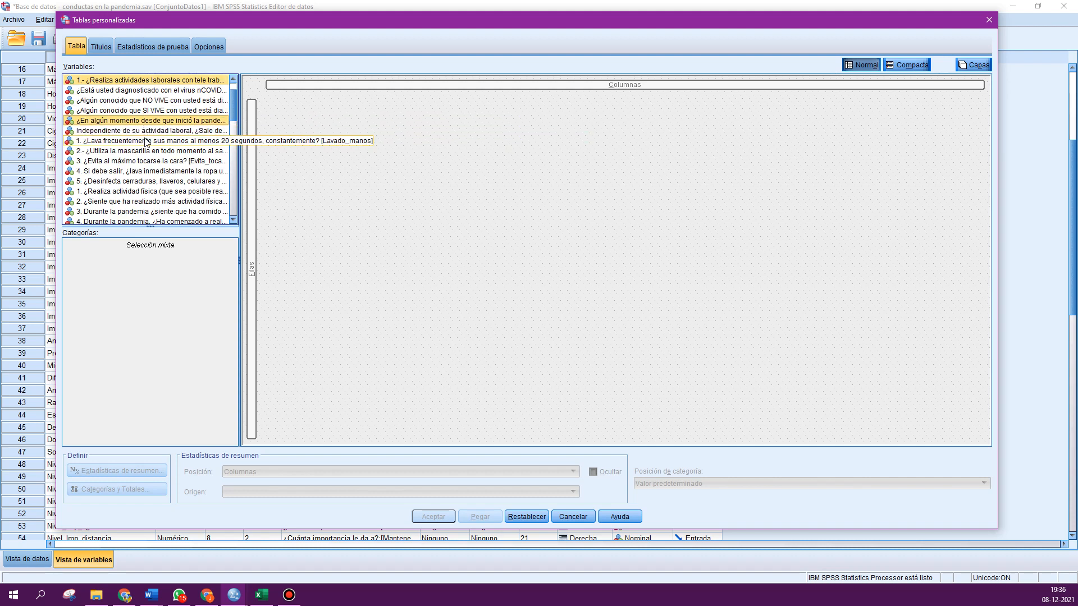
{"action": "left_click", "coordinate": [145, 141], "text": "ctrl"}
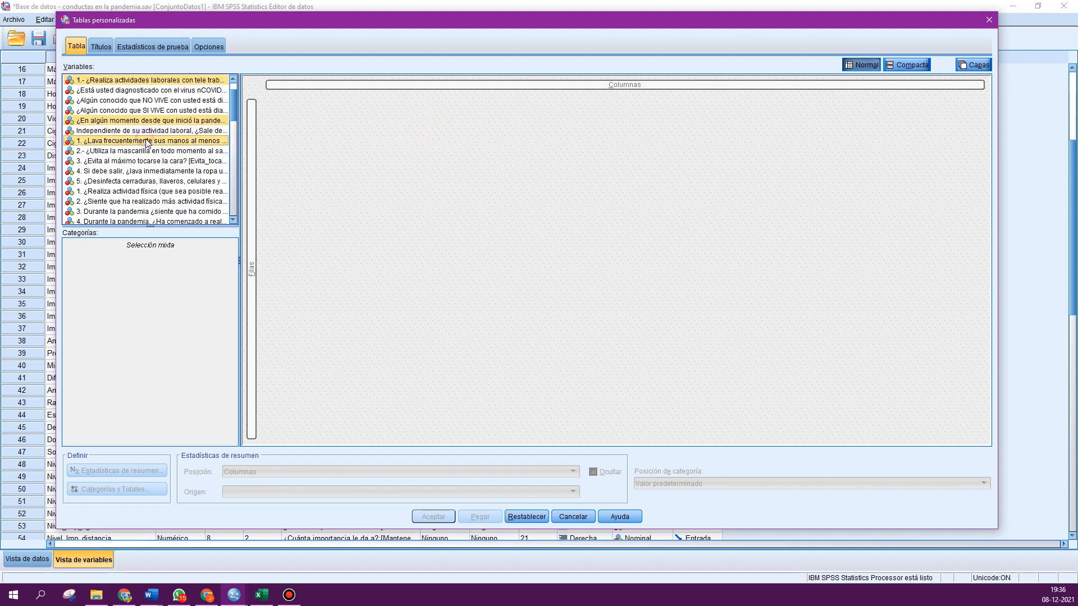
{"action": "left_click", "coordinate": [100, 152], "text": "ctrl"}
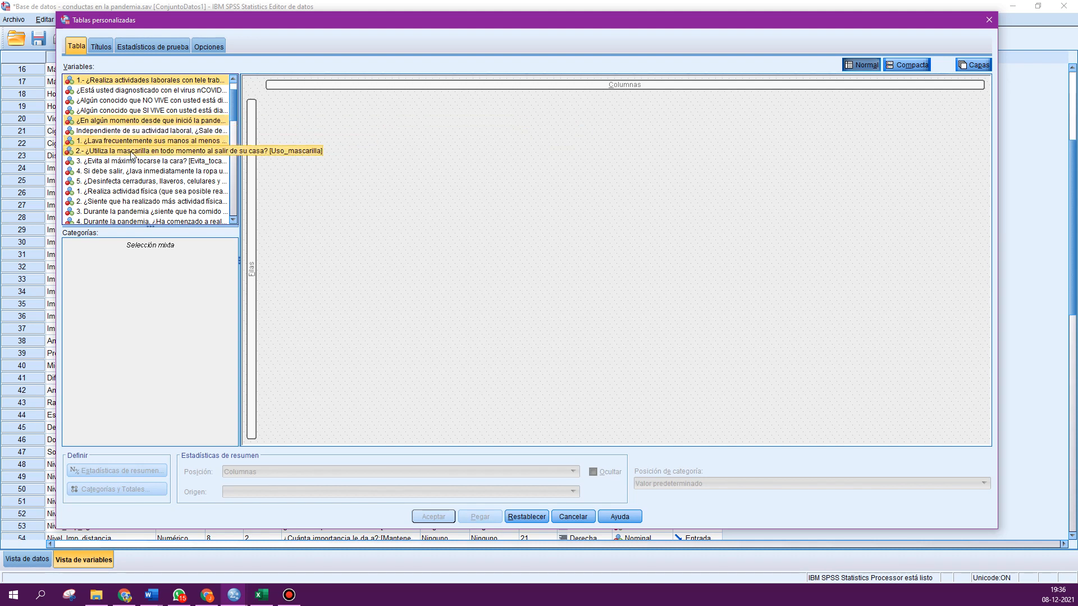
{"action": "scroll", "coordinate": [124, 154], "scroll_direction": "up", "scroll_amount": 1}
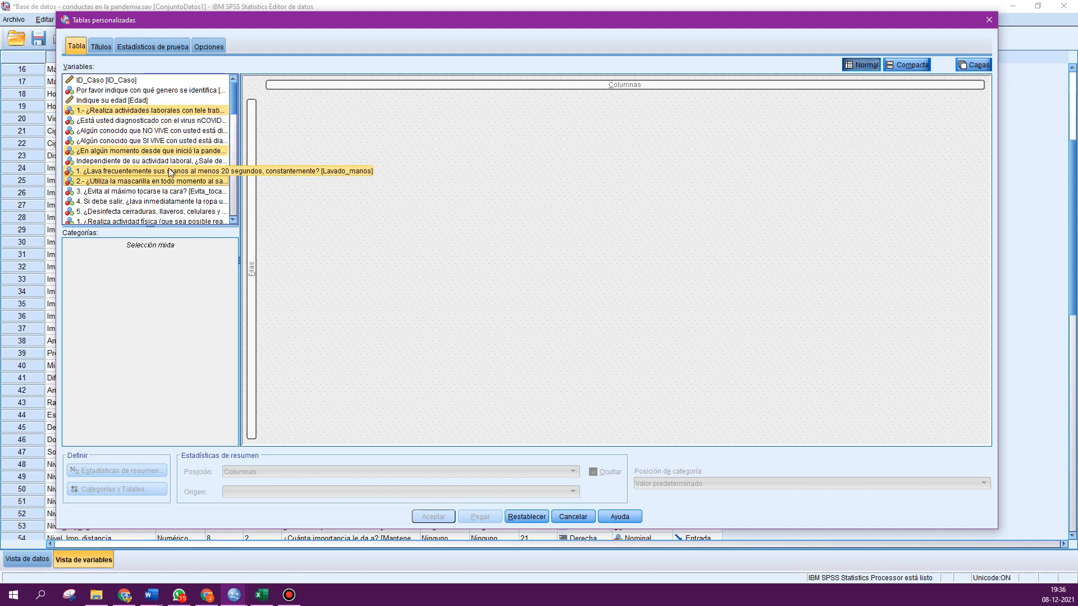
{"action": "left_click_drag", "start_coordinate": [147, 176], "coordinate": [253, 217]}
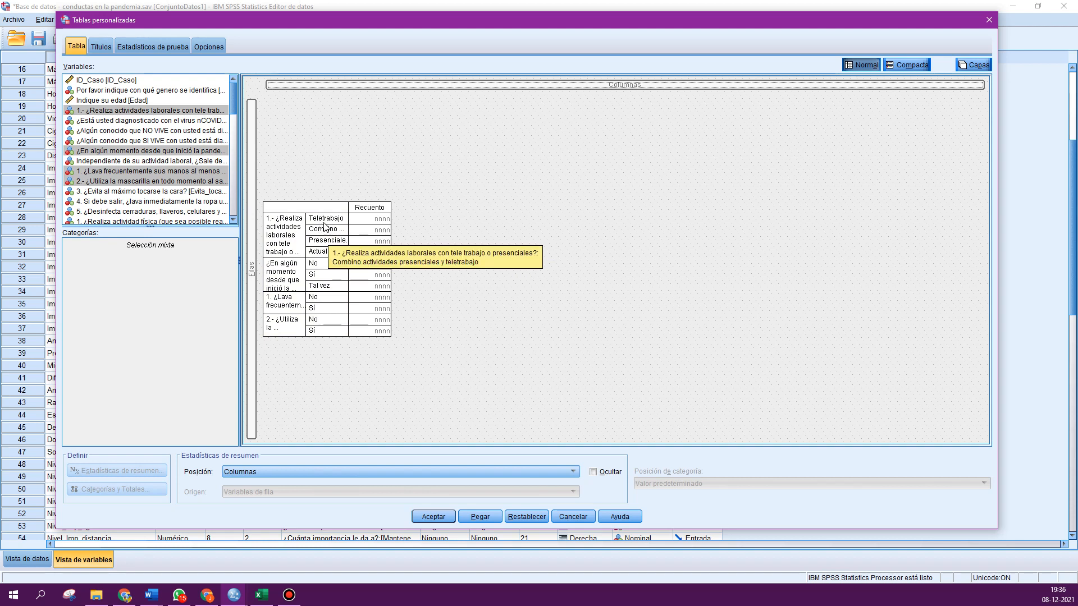
- Select all row variables, add the valid column N % statistic with 2 decimals to them, and run the table
{"action": "right_click", "coordinate": [285, 237]}
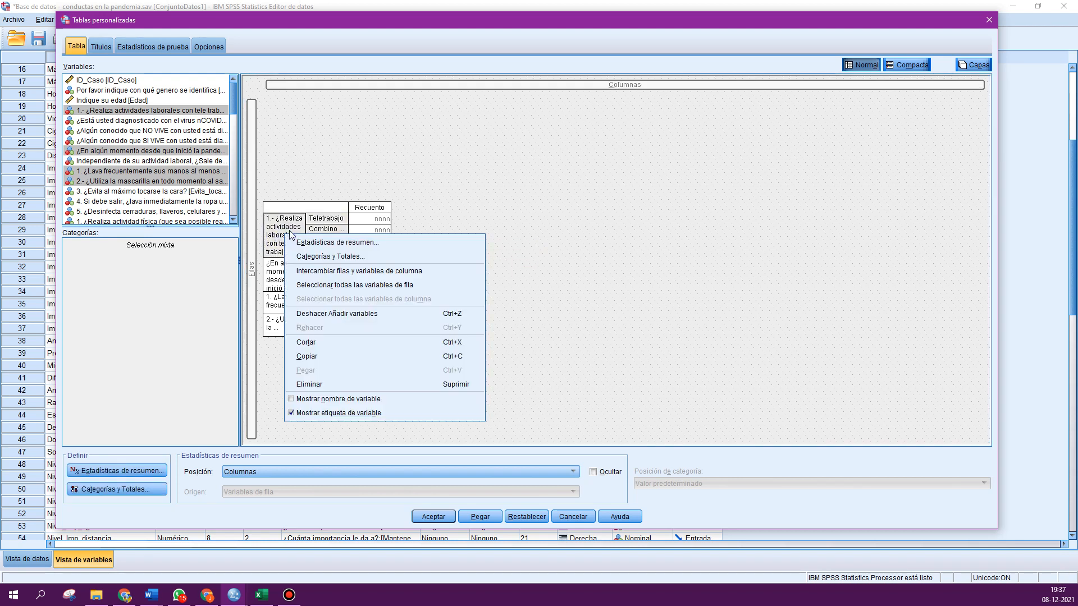
{"action": "left_click", "coordinate": [331, 284]}
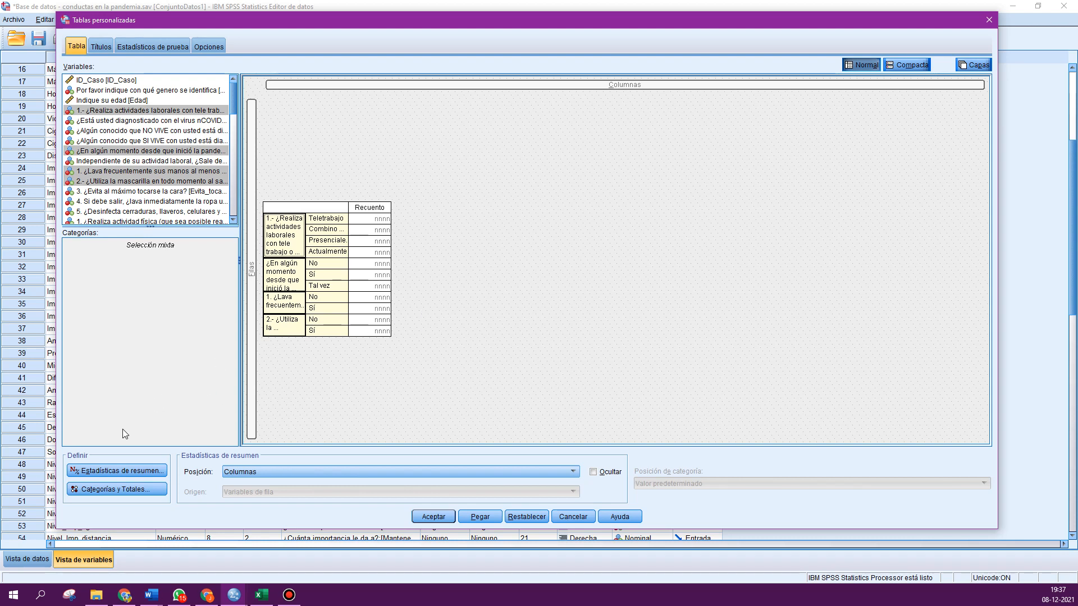
{"action": "left_click", "coordinate": [116, 470]}
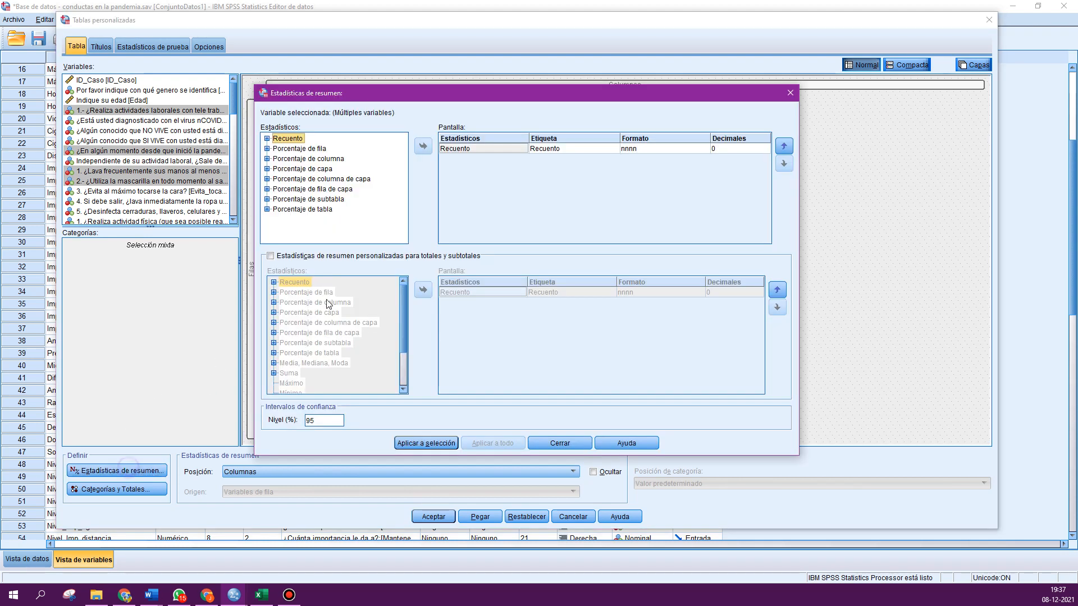
{"action": "left_click", "coordinate": [267, 160]}
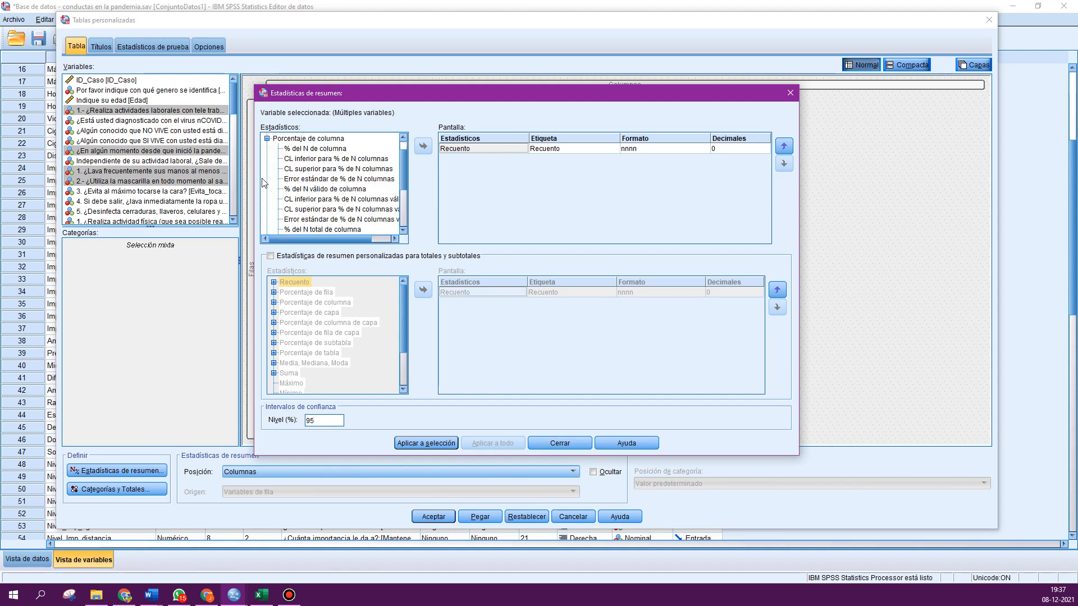
{"action": "left_click", "coordinate": [312, 189]}
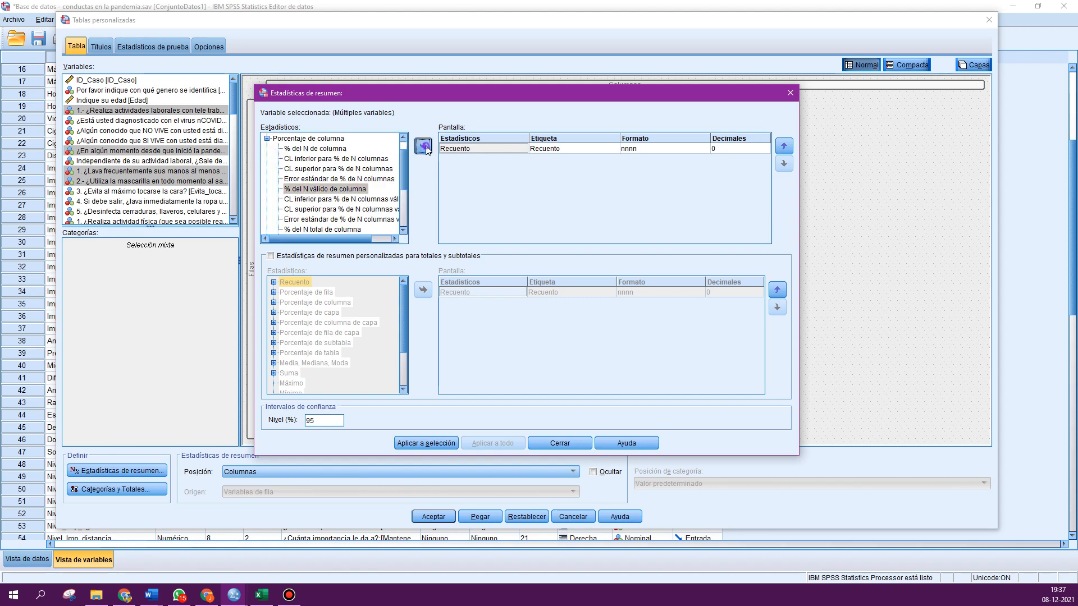
{"action": "left_click", "coordinate": [424, 147]}
{"action": "left_click", "coordinate": [765, 160]}
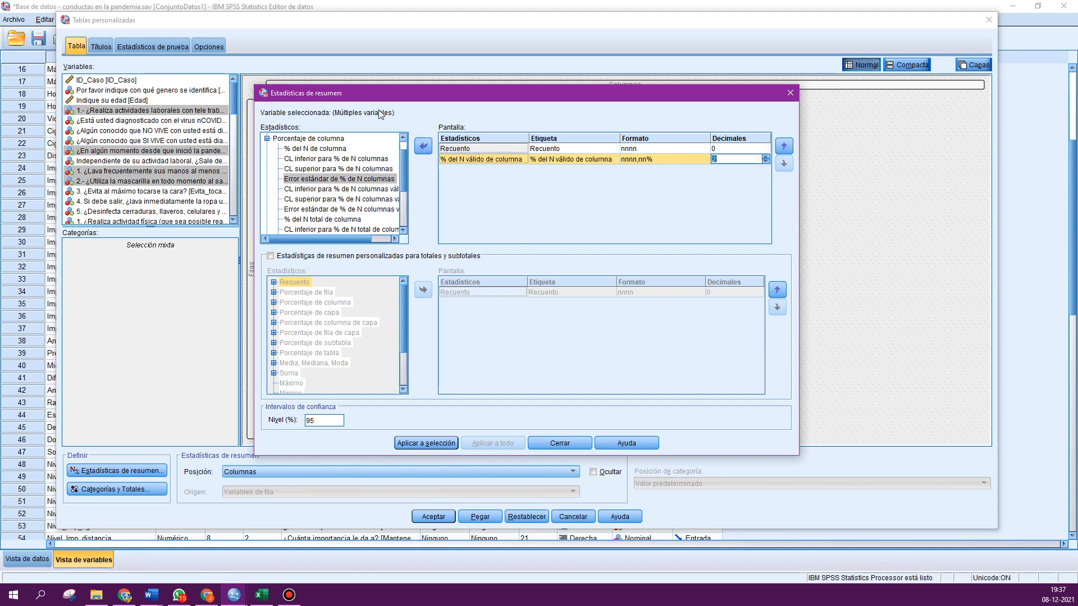
{"action": "left_click", "coordinate": [412, 443]}
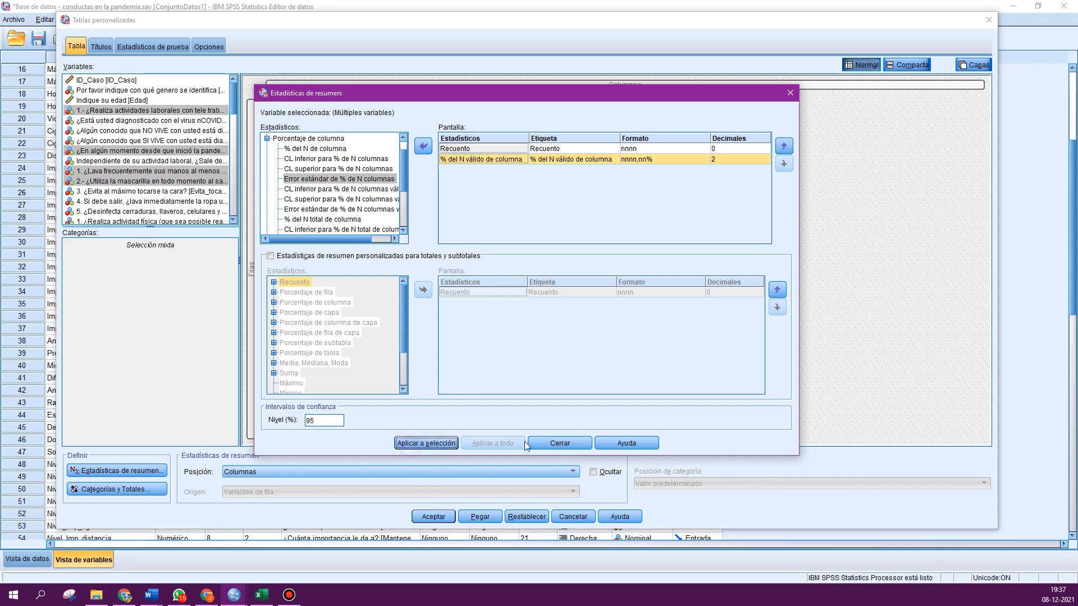
{"action": "left_click", "coordinate": [541, 443]}
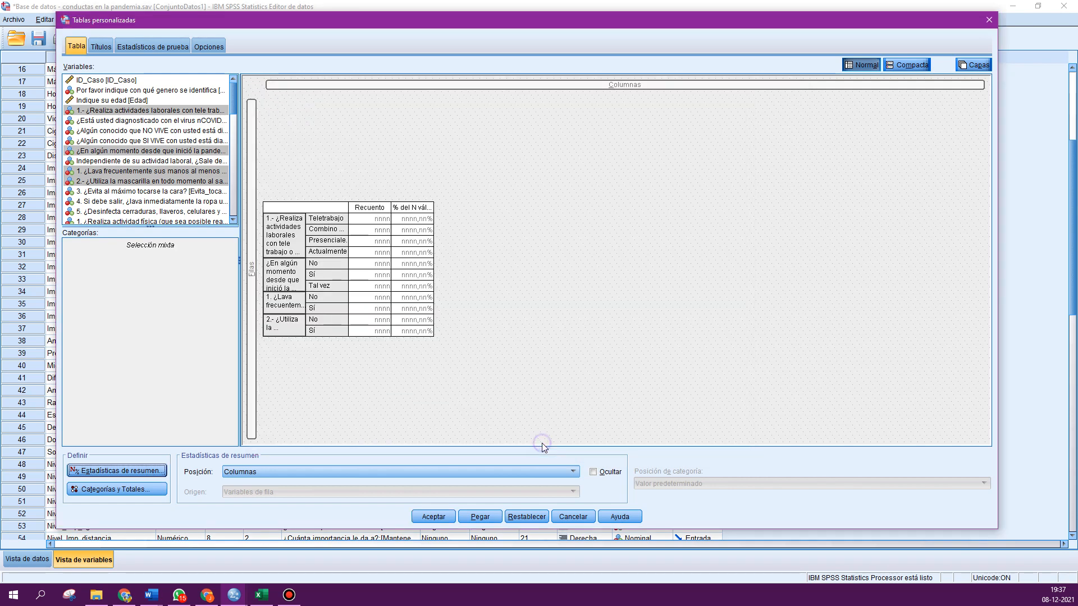
{"action": "left_click", "coordinate": [440, 518]}
- Reopen Custom Tables and replace the column percentage with the valid row N % statistic, then run the table
{"action": "left_click", "coordinate": [350, 393]}
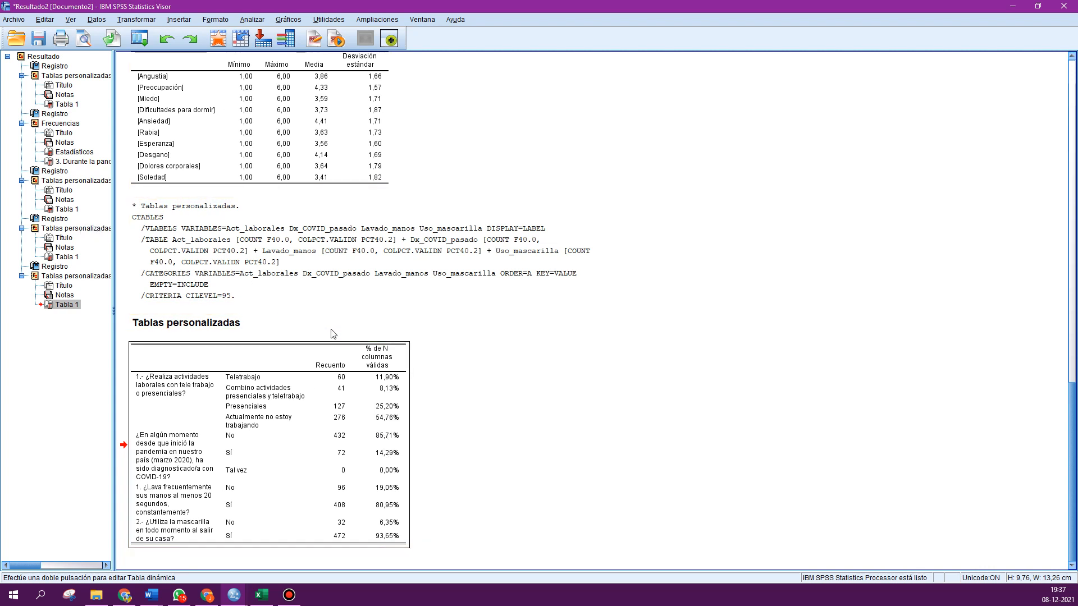
{"action": "left_click", "coordinate": [140, 38]}
{"action": "left_click", "coordinate": [186, 58]}
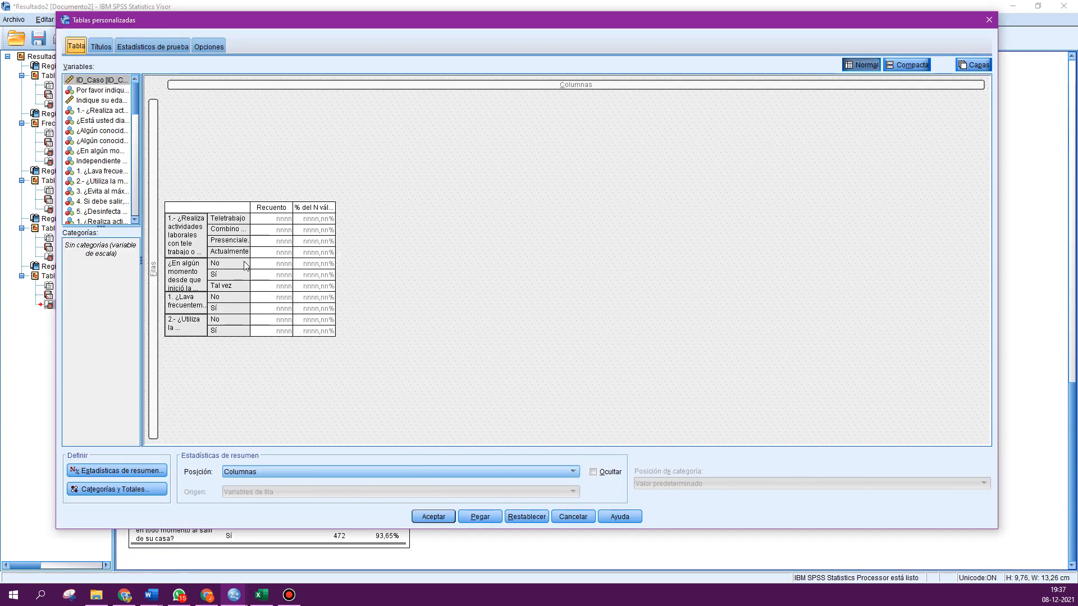
{"action": "left_click", "coordinate": [118, 470]}
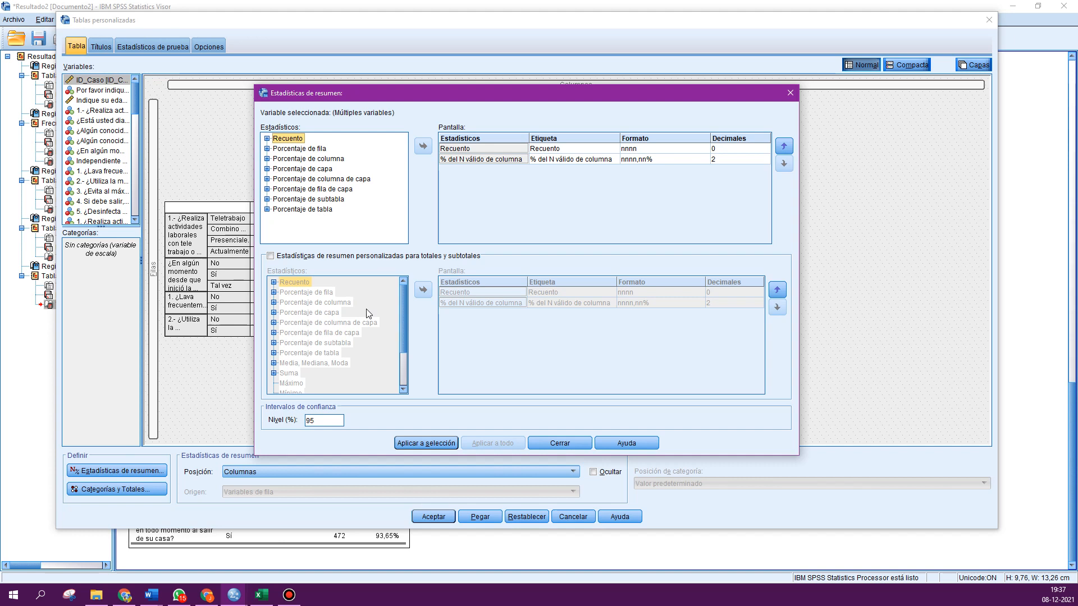
{"action": "left_click", "coordinate": [455, 159]}
{"action": "left_click", "coordinate": [423, 146]}
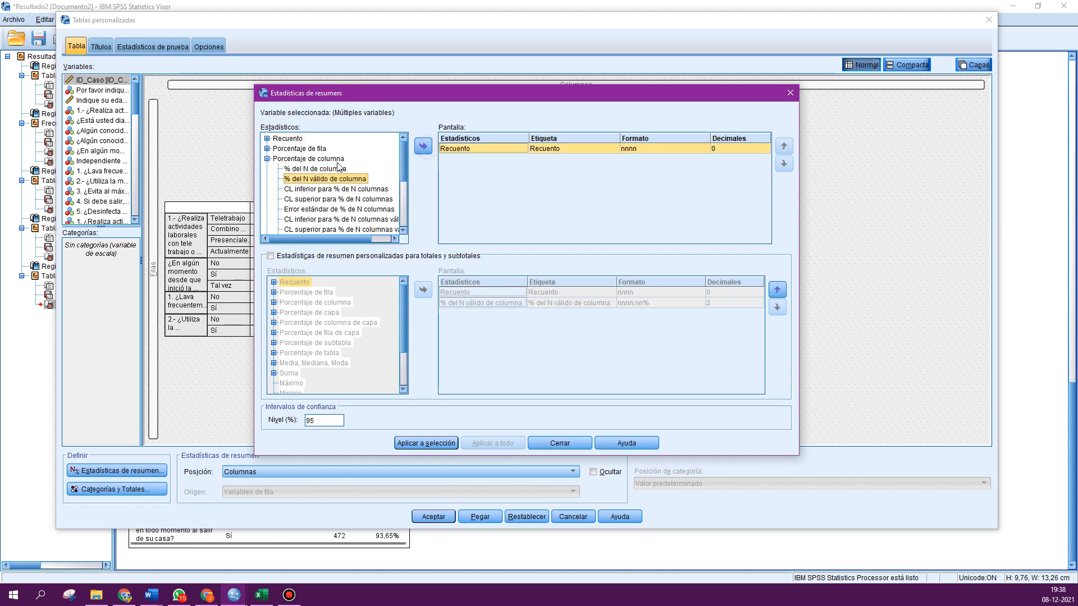
{"action": "left_click", "coordinate": [278, 149]}
{"action": "left_click", "coordinate": [267, 149]}
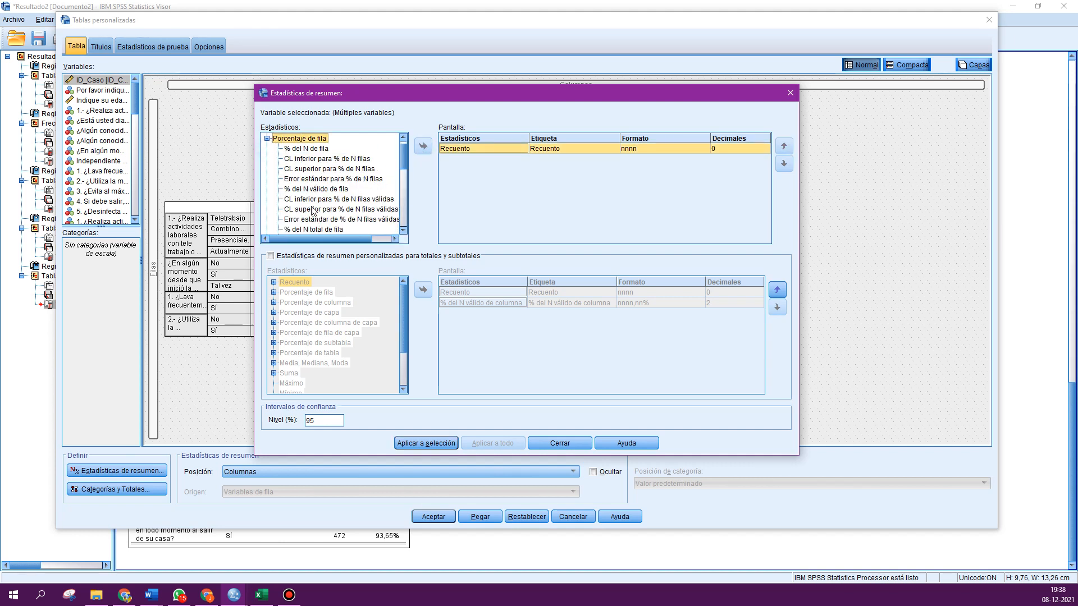
{"action": "left_click", "coordinate": [317, 189]}
{"action": "left_click", "coordinate": [422, 147]}
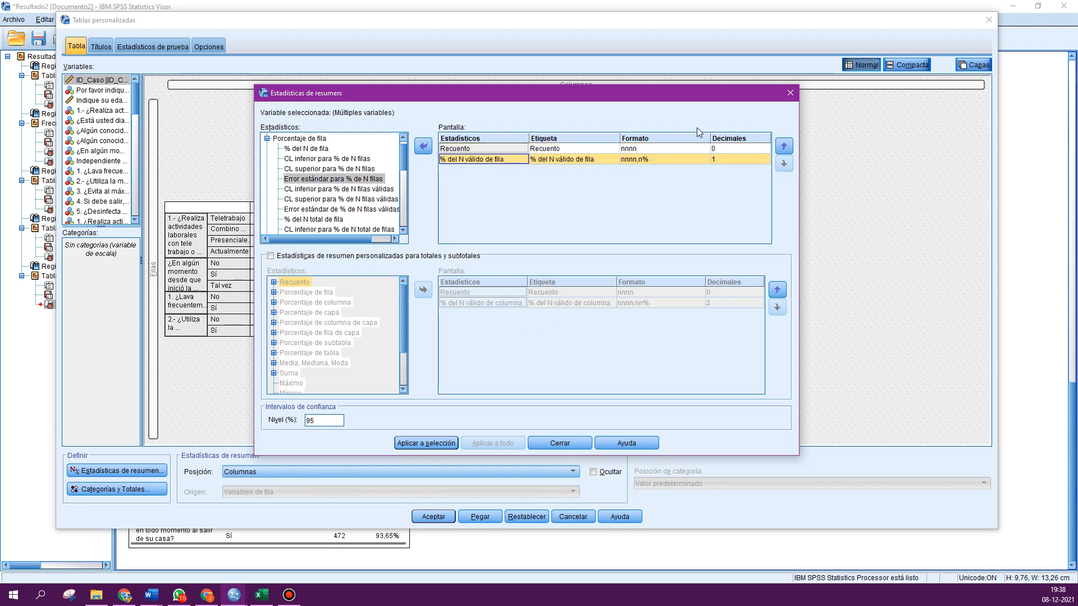
{"action": "left_click", "coordinate": [426, 443]}
{"action": "left_click", "coordinate": [555, 445]}
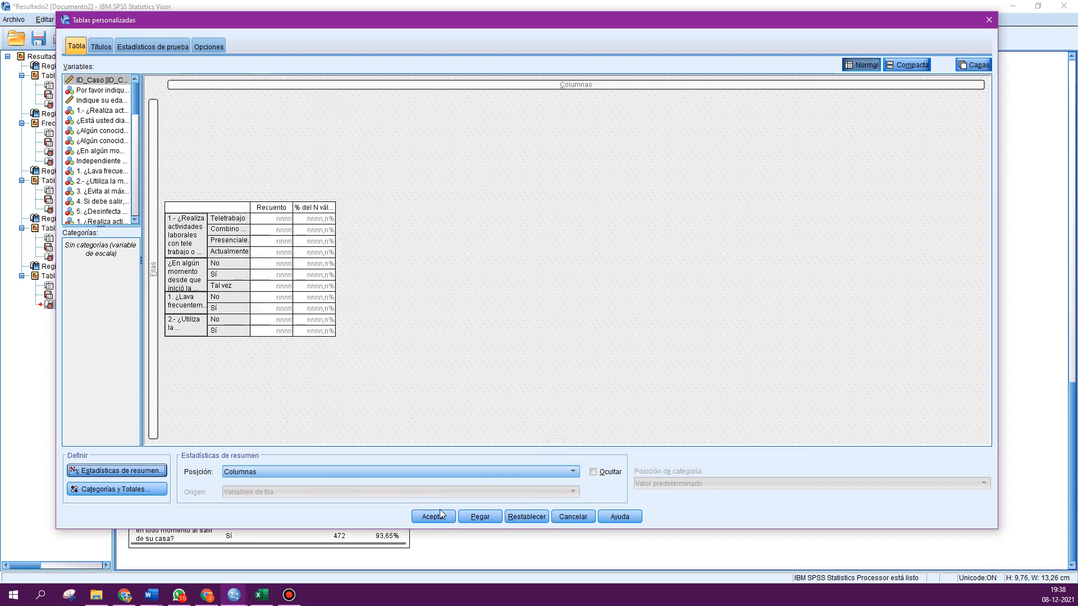
{"action": "left_click", "coordinate": [437, 513]}
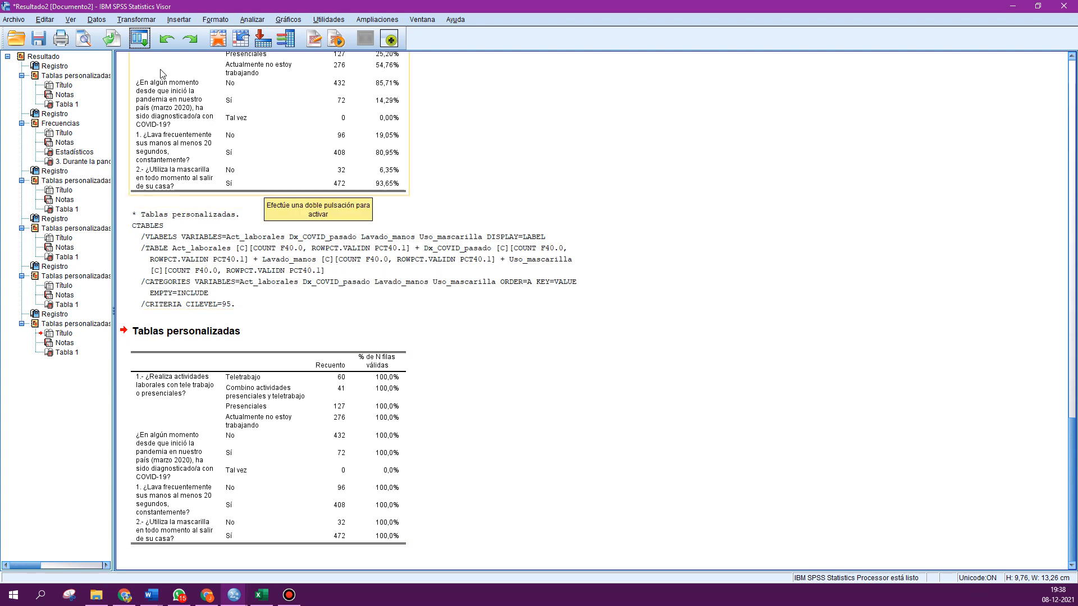
- Reopen Custom Tables and nest the handwashing, work mode and mask-use variables together in the table rows
{"action": "left_click", "coordinate": [140, 38]}
{"action": "left_click", "coordinate": [145, 59]}
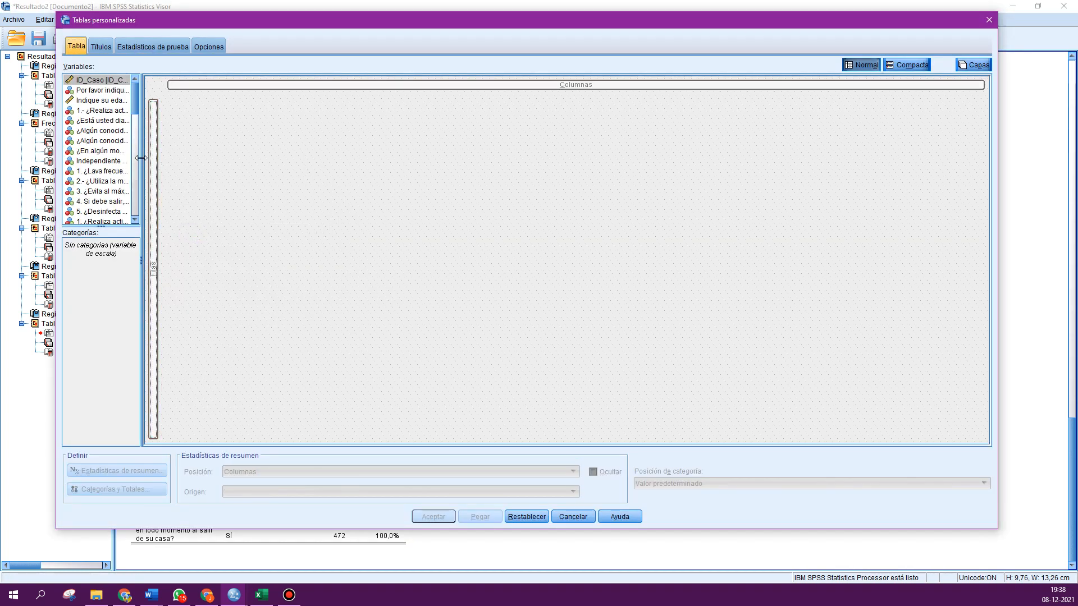
{"action": "left_click_drag", "start_coordinate": [141, 161], "coordinate": [240, 166]}
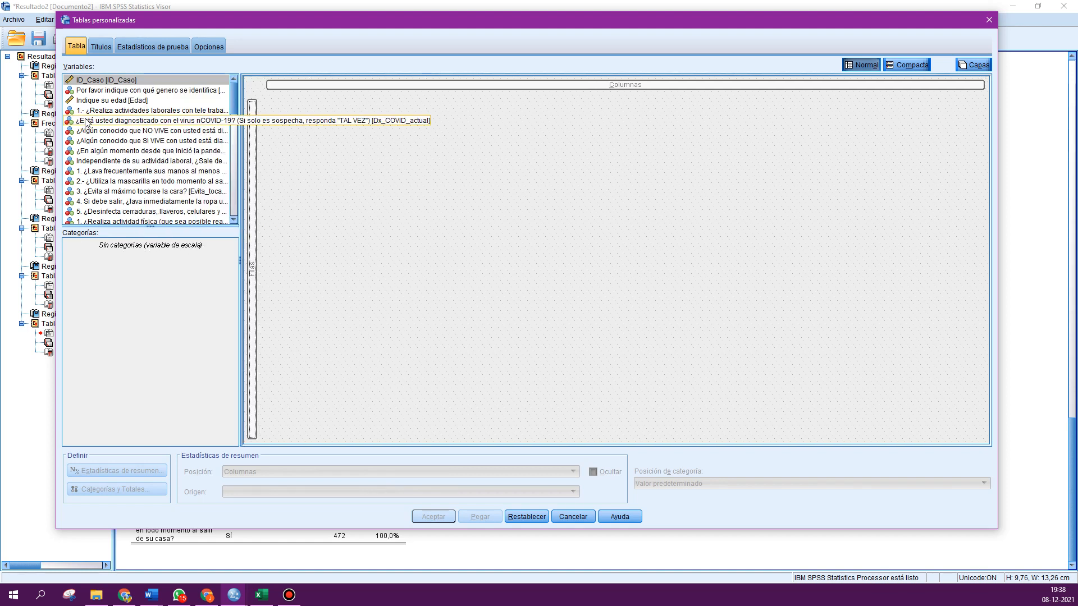
{"action": "left_click", "coordinate": [107, 173]}
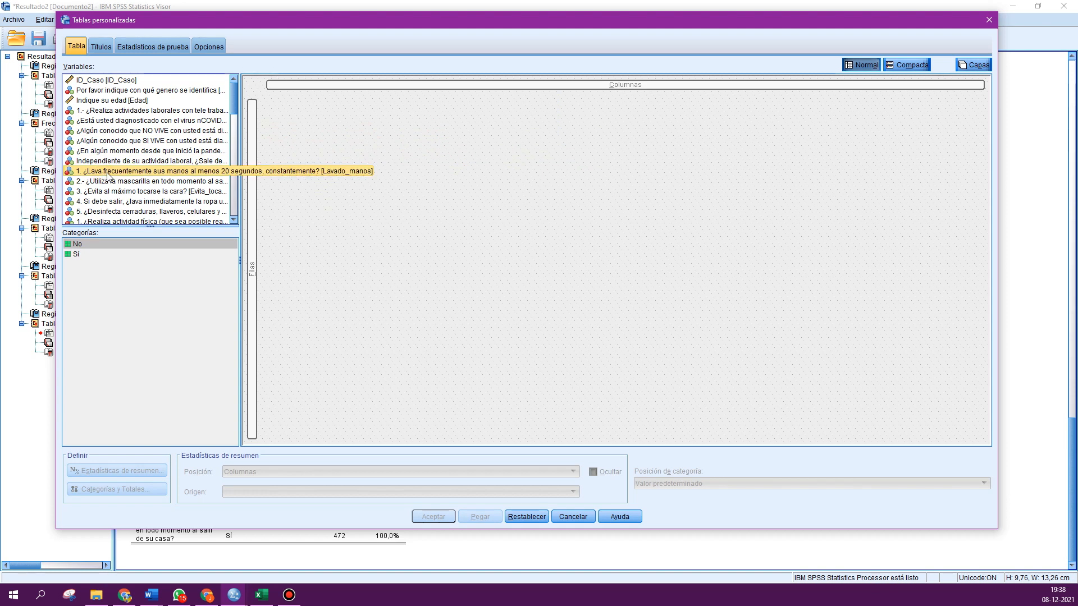
{"action": "left_click_drag", "start_coordinate": [107, 177], "coordinate": [262, 207]}
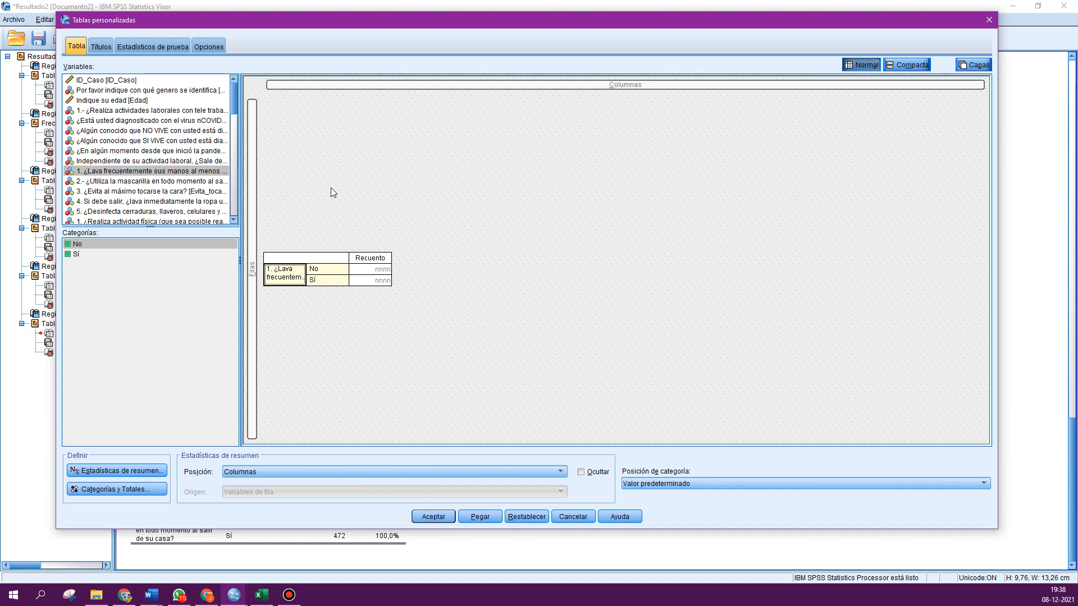
{"action": "left_click", "coordinate": [89, 111]}
{"action": "left_click_drag", "start_coordinate": [90, 112], "coordinate": [254, 181]}
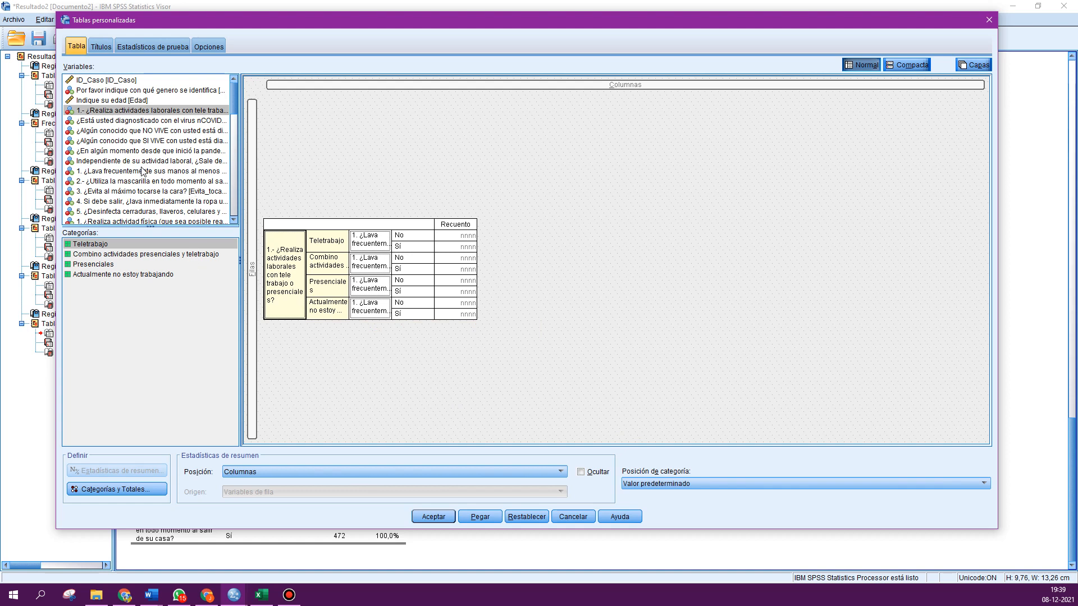
{"action": "scroll", "coordinate": [163, 187], "scroll_direction": "down", "scroll_amount": 1}
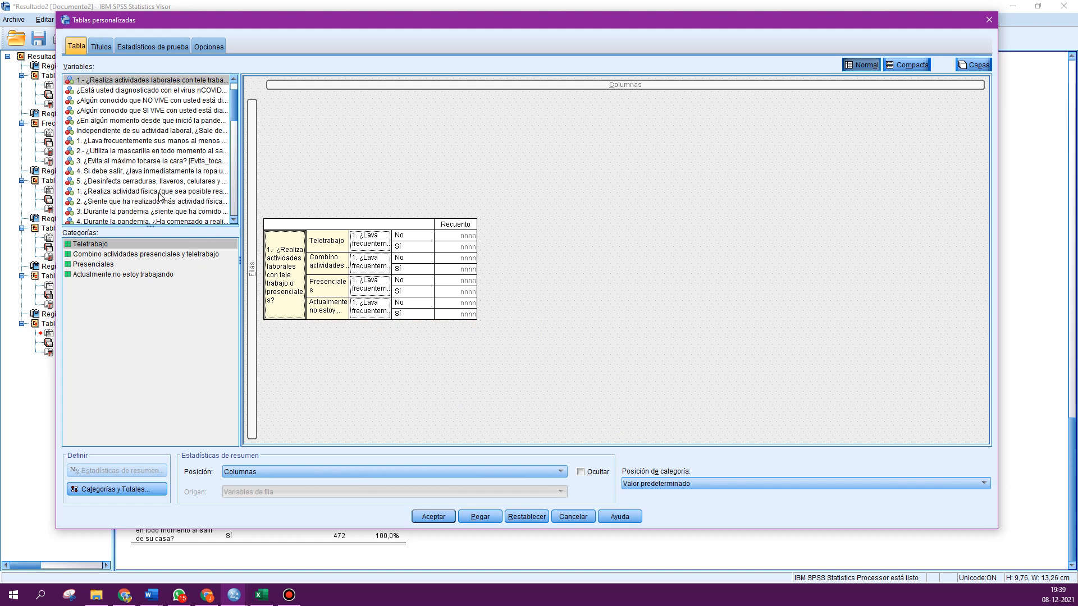
{"action": "left_click", "coordinate": [113, 151]}
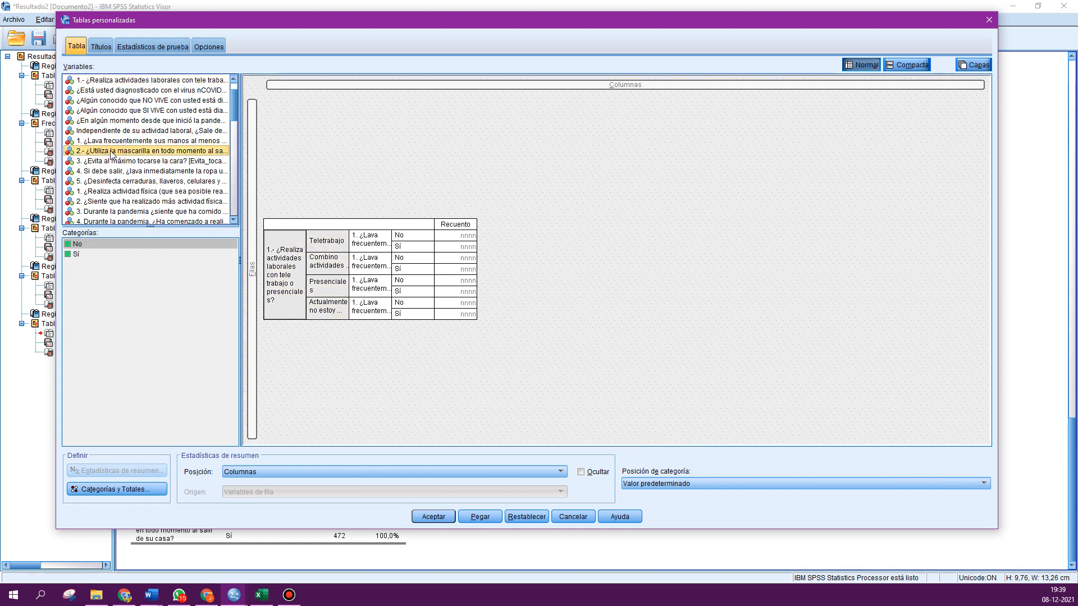
{"action": "left_click_drag", "start_coordinate": [112, 152], "coordinate": [252, 172]}
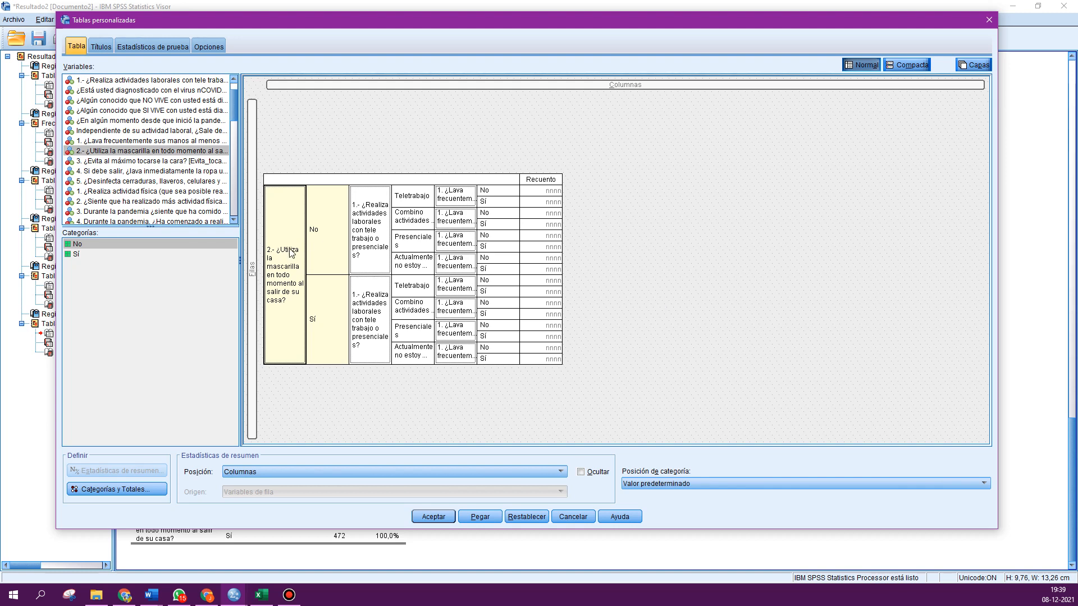
- Remove all variables from the table and close the Custom Tables dialog
{"action": "left_click_drag", "start_coordinate": [280, 256], "coordinate": [200, 194]}
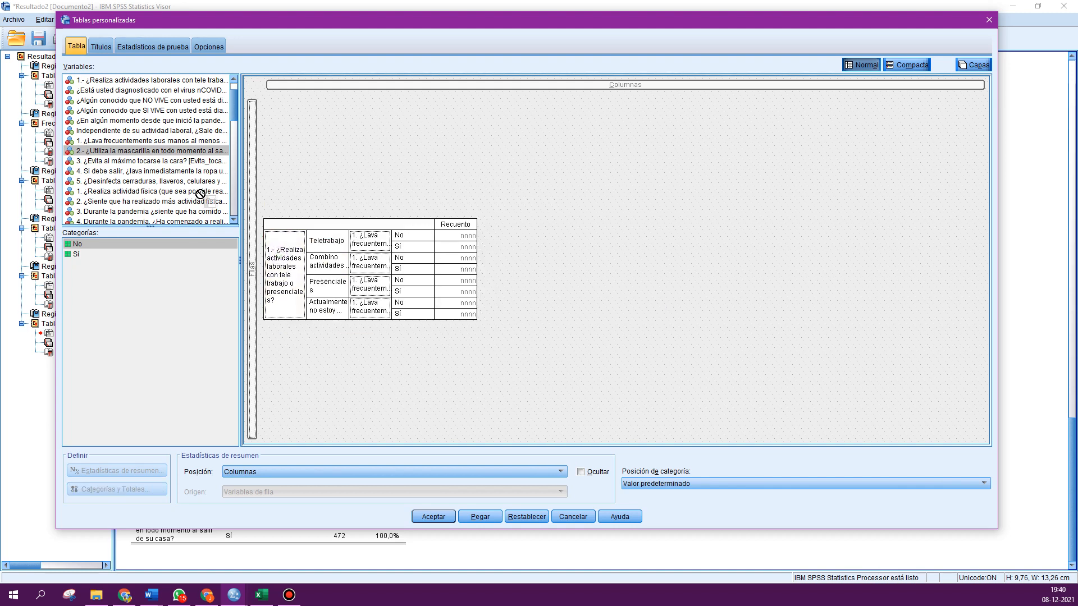
{"action": "left_click_drag", "start_coordinate": [294, 266], "coordinate": [171, 189]}
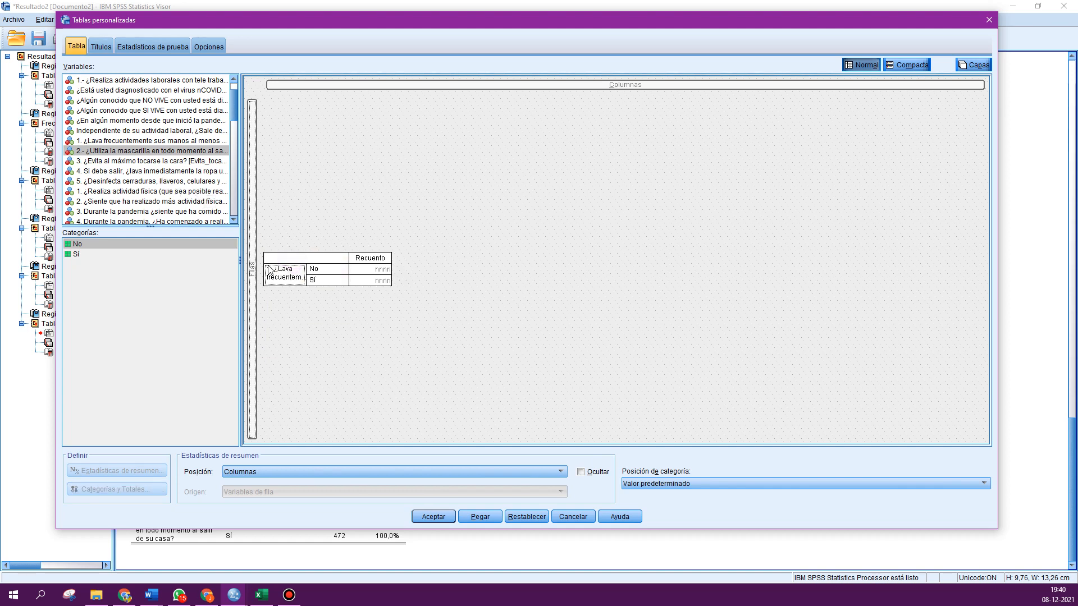
{"action": "left_click_drag", "start_coordinate": [272, 270], "coordinate": [275, 268]}
{"action": "left_click_drag", "start_coordinate": [188, 195], "coordinate": [166, 169]}
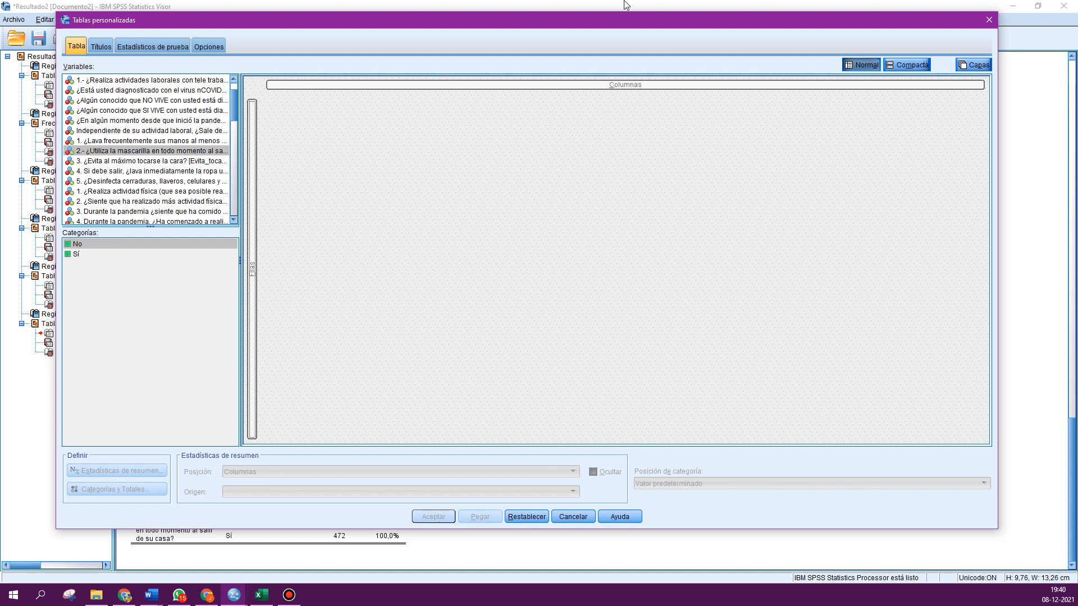
{"action": "left_click", "coordinate": [986, 23]}
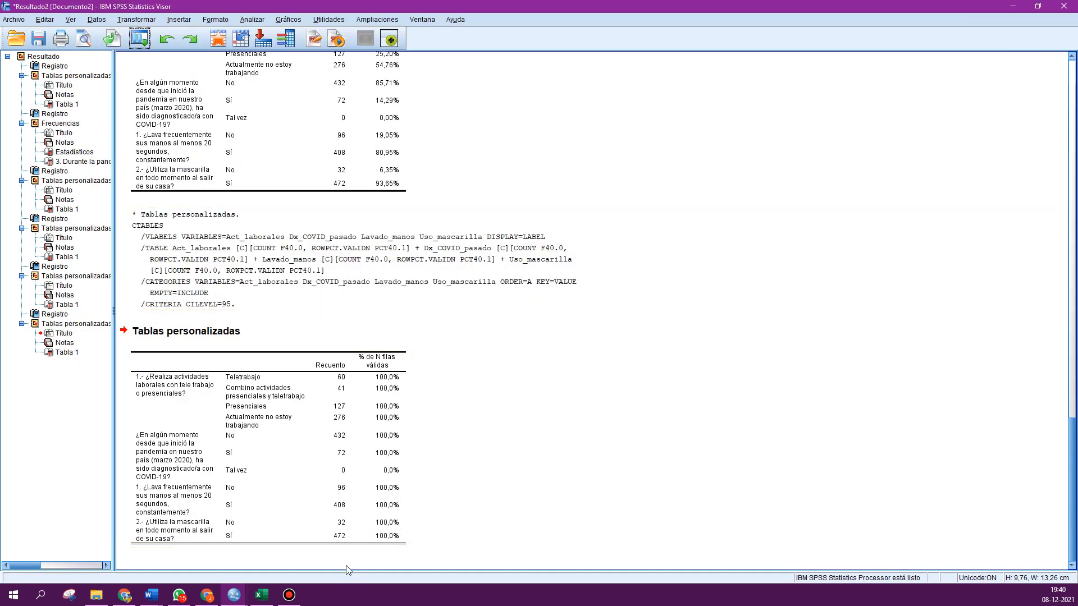
- Switch to the data editor and review the names and labels of the importance-level variables
{"action": "mouse_move", "coordinate": [235, 600]}
{"action": "left_click", "coordinate": [172, 548]}
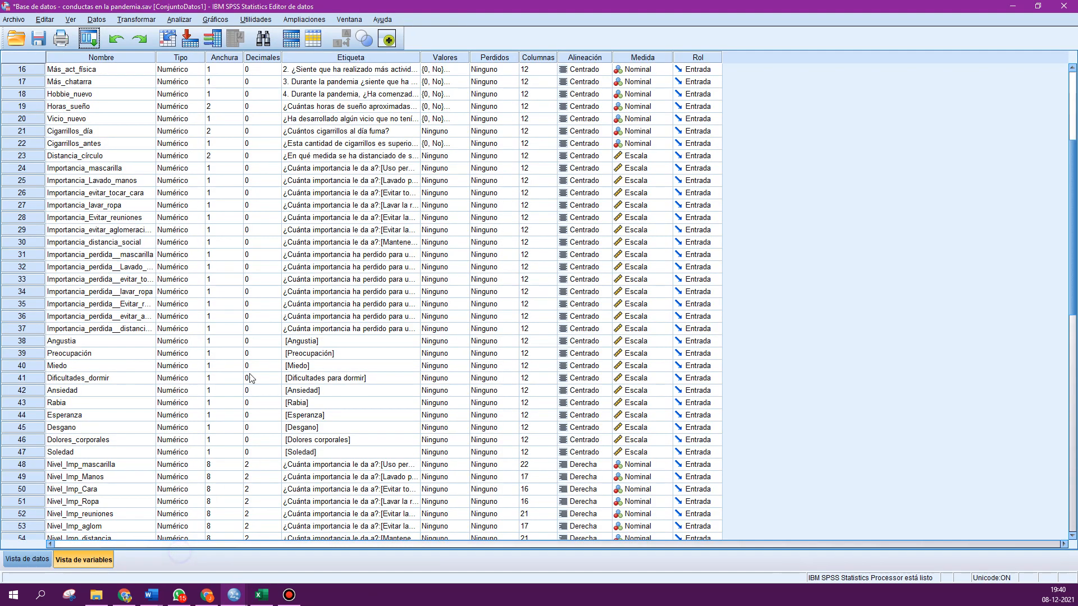
{"action": "scroll", "coordinate": [267, 370], "scroll_direction": "down", "scroll_amount": 2}
{"action": "left_click", "coordinate": [85, 244]}
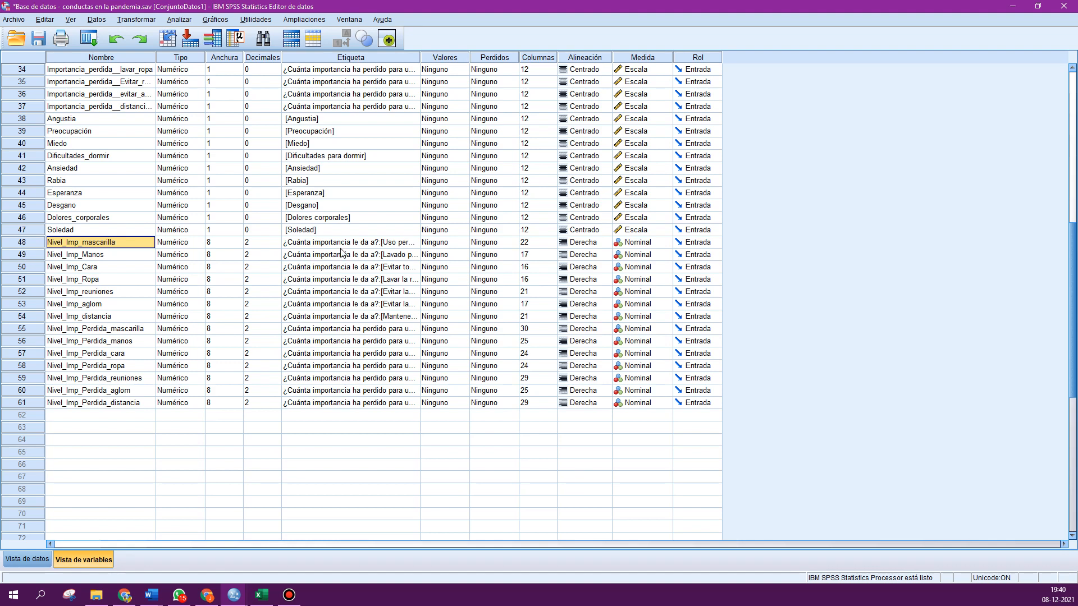
{"action": "left_click_drag", "start_coordinate": [341, 246], "coordinate": [346, 316]}
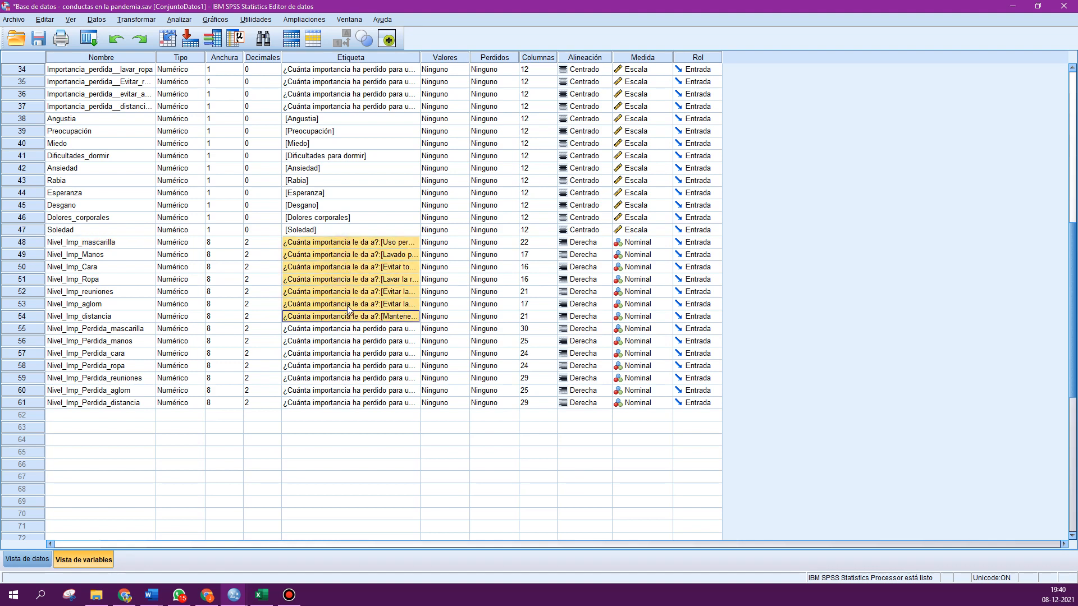
{"action": "left_click", "coordinate": [376, 330]}
{"action": "left_click_drag", "start_coordinate": [376, 346], "coordinate": [379, 408]}
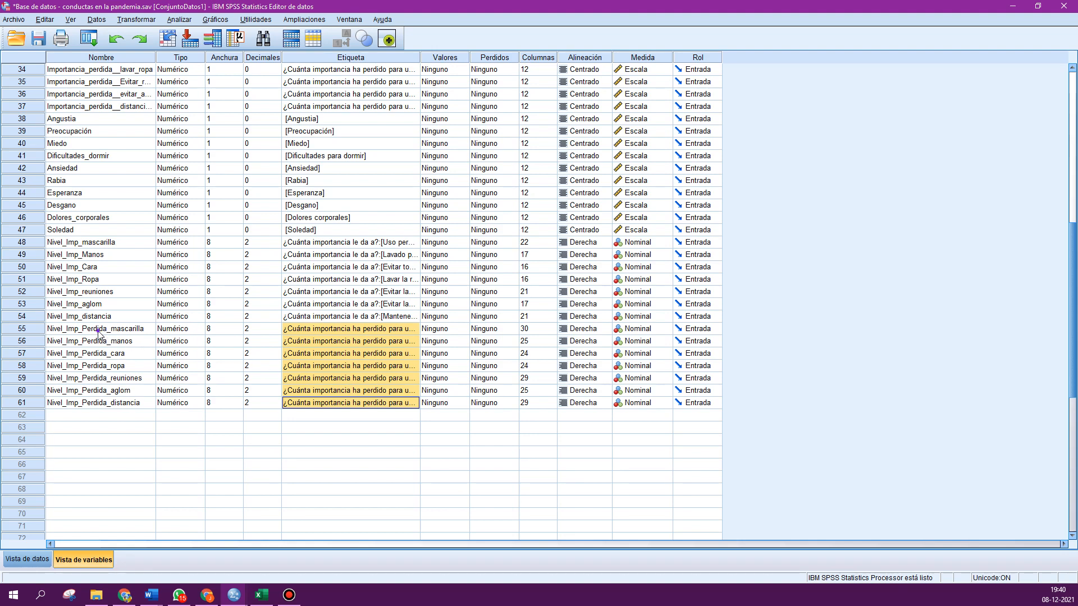
{"action": "left_click_drag", "start_coordinate": [99, 330], "coordinate": [158, 427]}
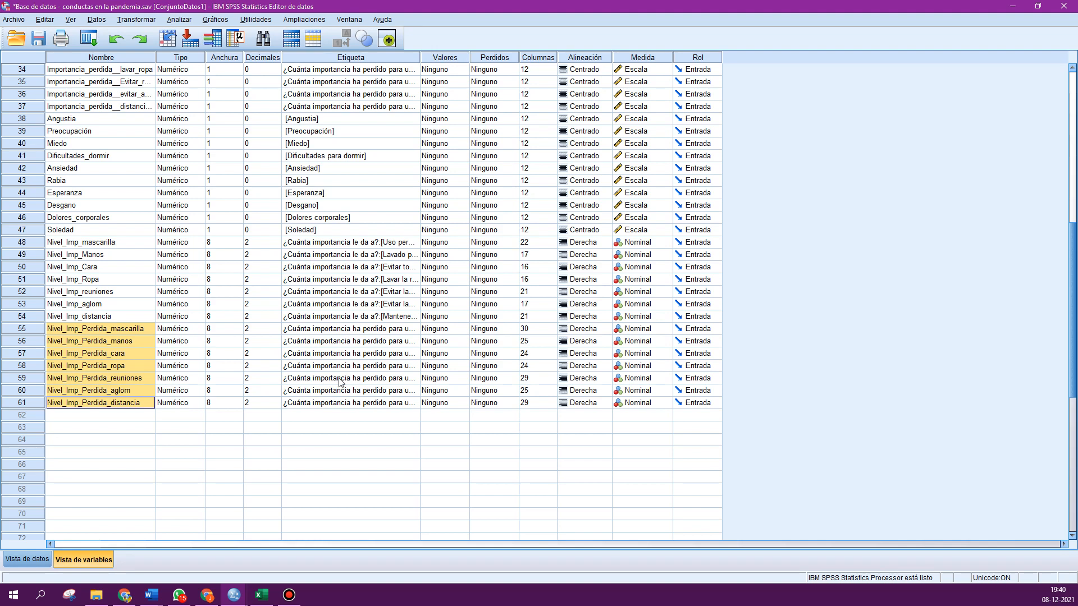
{"action": "left_click", "coordinate": [323, 245]}
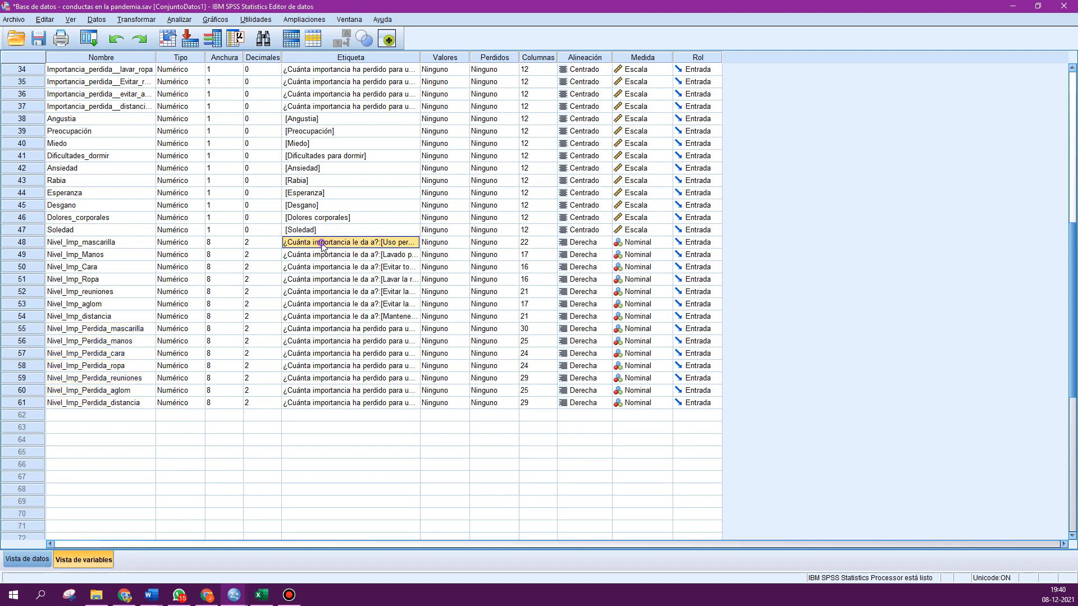
{"action": "left_click", "coordinate": [323, 256], "text": "shift"}
{"action": "left_click_drag", "start_coordinate": [324, 256], "coordinate": [330, 316]}
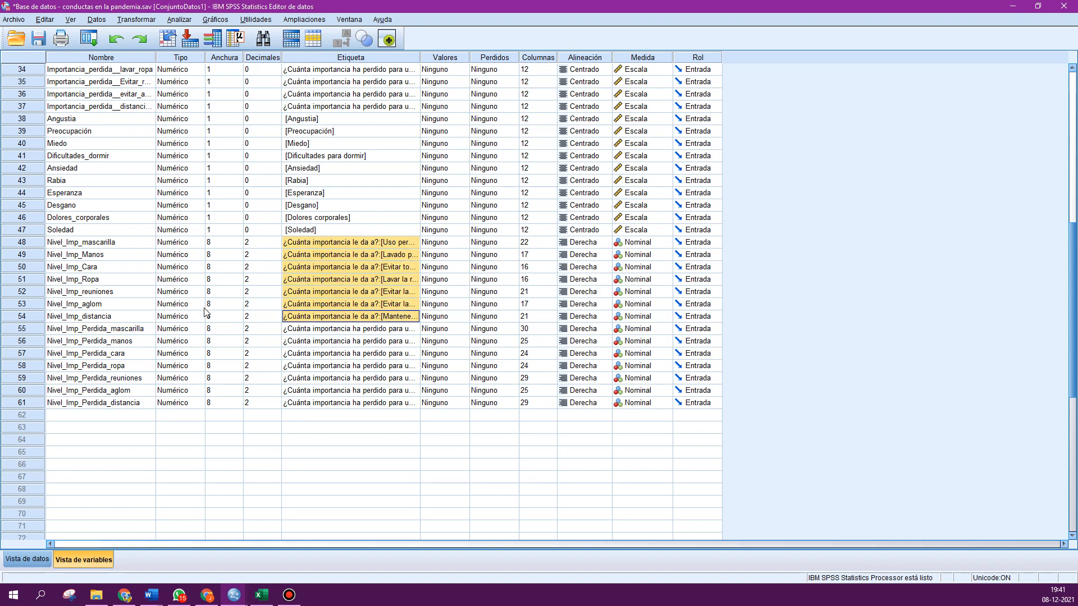
{"action": "left_click_drag", "start_coordinate": [92, 243], "coordinate": [113, 411]}
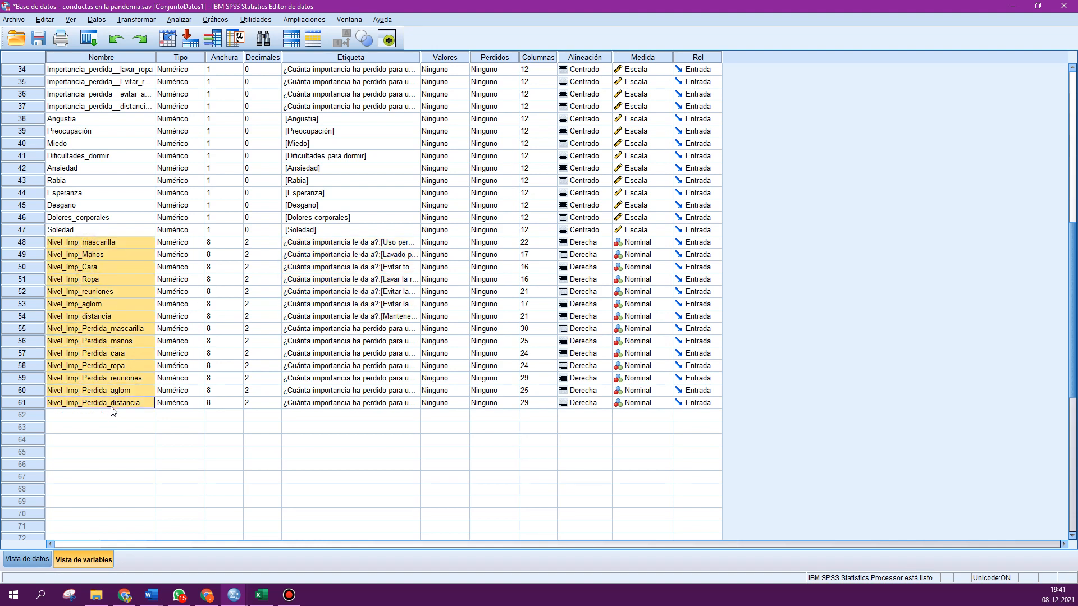
- Inspect the importance-level variables and their data values in data view
{"action": "scroll", "coordinate": [107, 286], "scroll_direction": "up", "scroll_amount": 4}
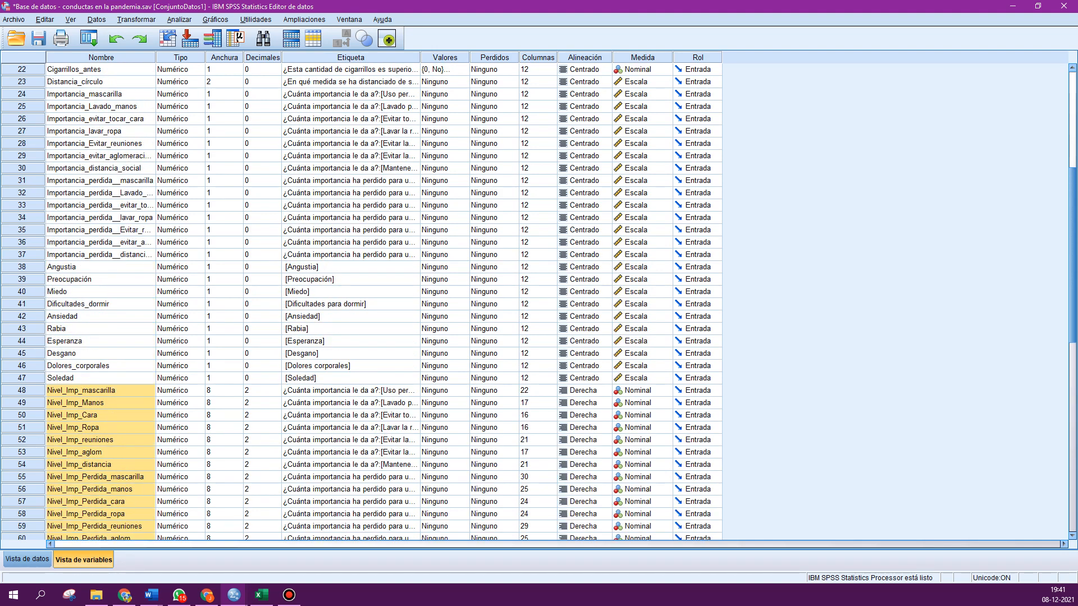
{"action": "scroll", "coordinate": [220, 261], "scroll_direction": "up", "scroll_amount": 5}
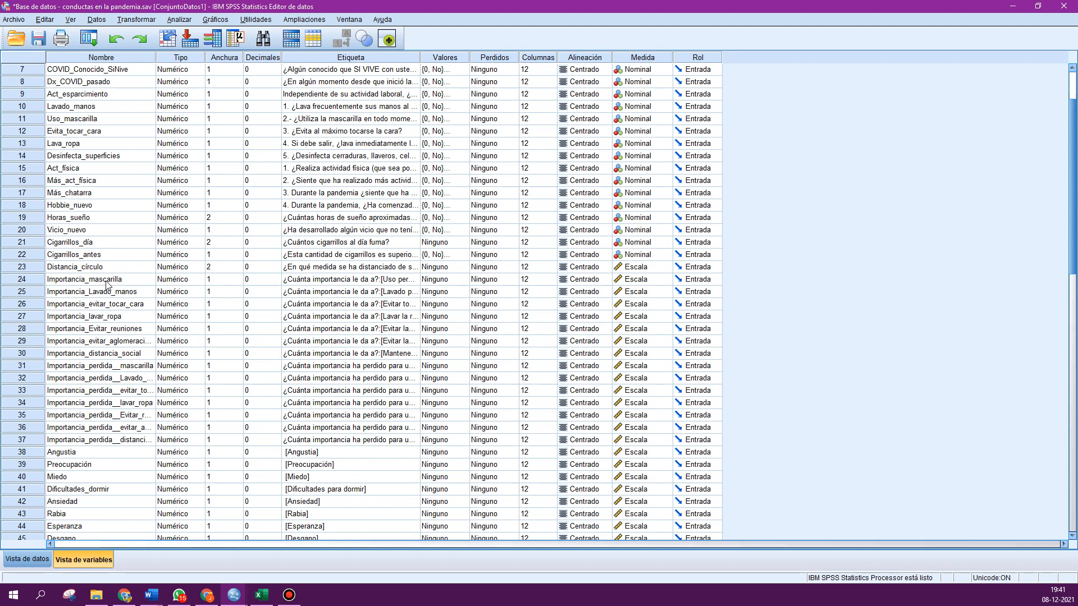
{"action": "scroll", "coordinate": [179, 356], "scroll_direction": "down", "scroll_amount": 2}
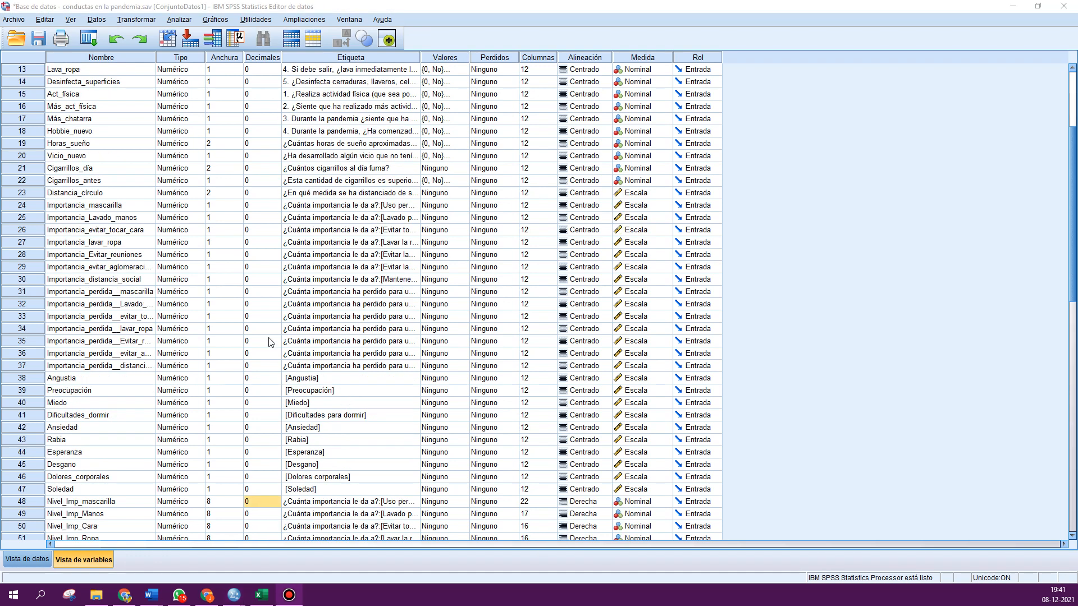
{"action": "scroll", "coordinate": [291, 306], "scroll_direction": "down", "scroll_amount": 5}
{"action": "scroll", "coordinate": [292, 306], "scroll_direction": "down", "scroll_amount": 1}
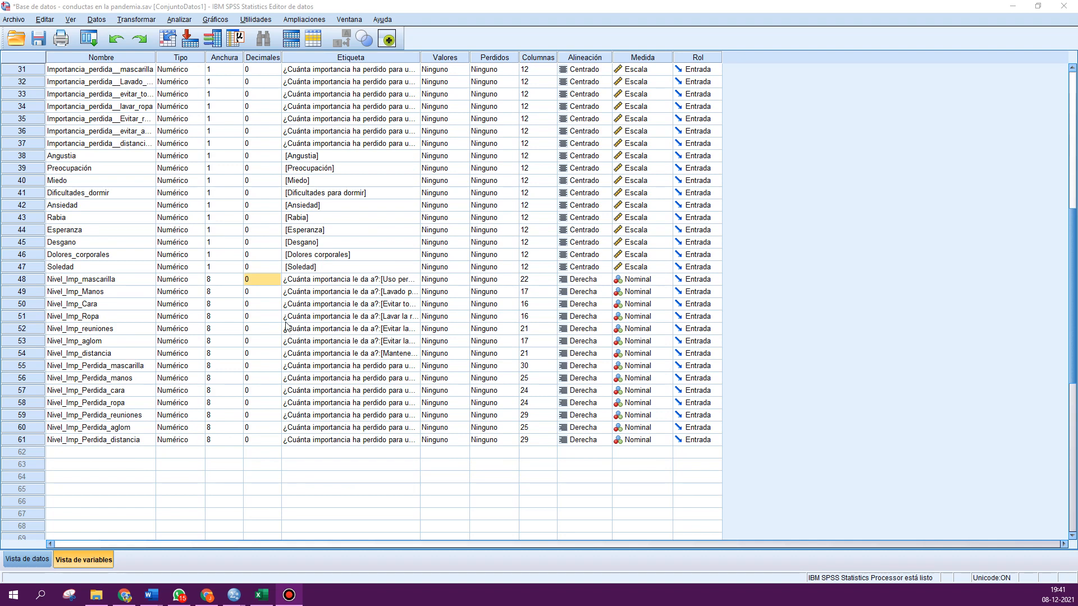
{"action": "double_click", "coordinate": [28, 282]}
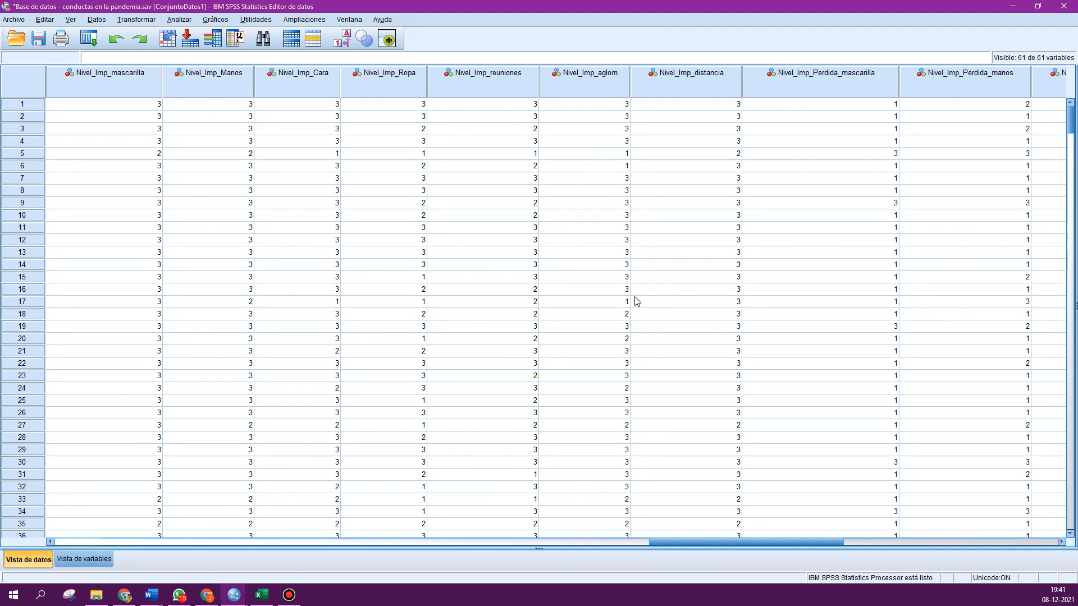
{"action": "left_click", "coordinate": [84, 559]}
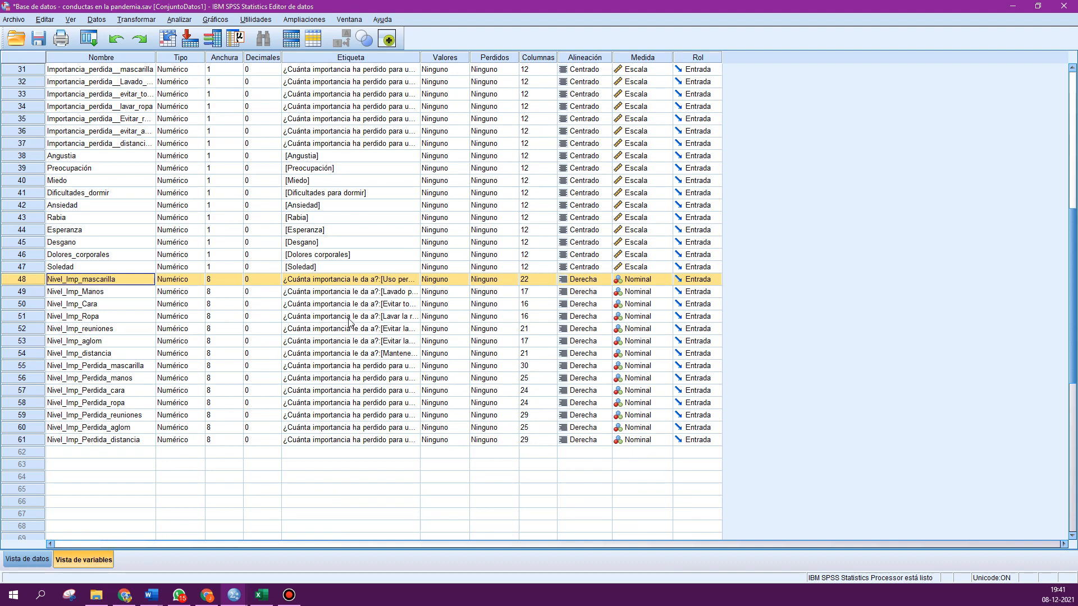
- Define value labels 1 Poca, 2 Moderada and 3 Mucha for Nivel_Imp_mascarilla
{"action": "double_click", "coordinate": [461, 287]}
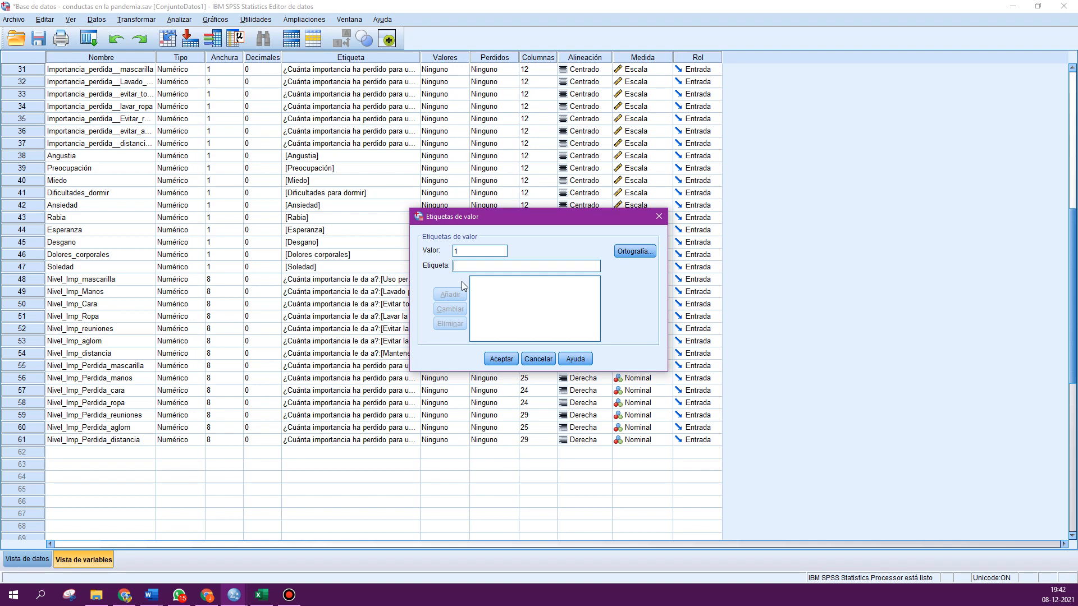
{"action": "type", "text": "P"}
{"action": "left_click", "coordinate": [462, 282]}
{"action": "key", "text": "Tab"}
{"action": "key", "text": "BackSpace"}
{"action": "key", "text": "BackSpace"}
{"action": "type", "text": "Mo"}
{"action": "key", "text": "Return"}
{"action": "type", "text": "3"}
{"action": "key", "text": "Tab"}
{"action": "type", "text": "M"}
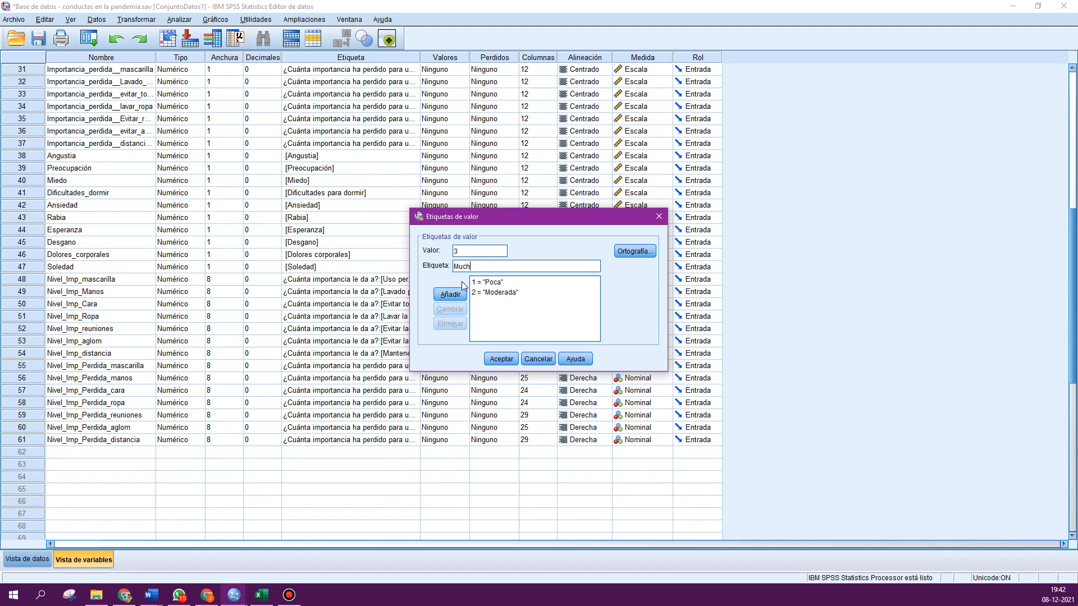
{"action": "type", "text": "ucha"}
{"action": "left_click", "coordinate": [450, 294]}
{"action": "left_click", "coordinate": [501, 359]}
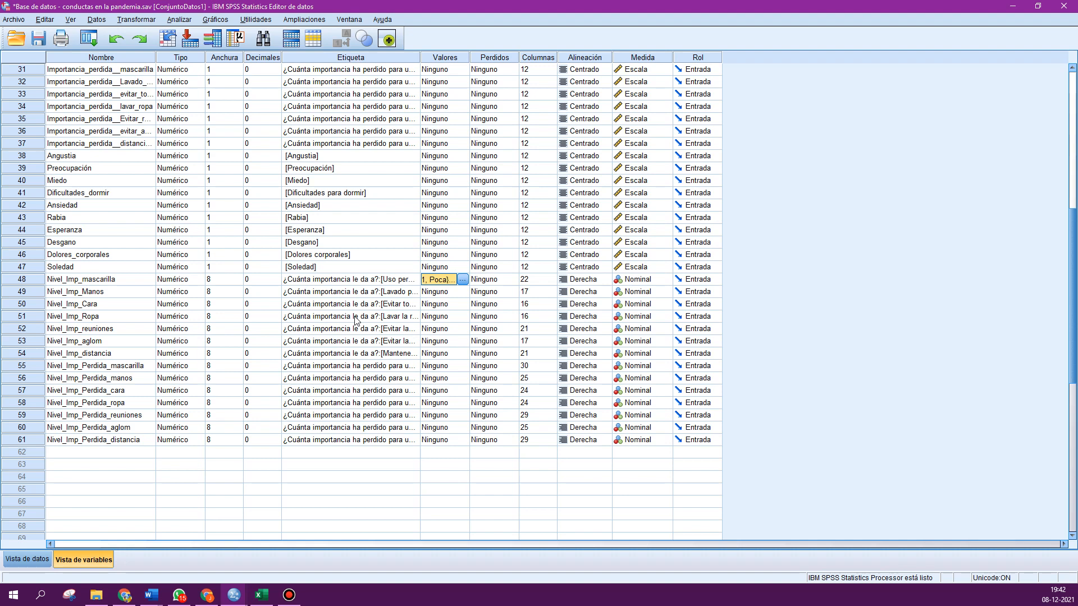
- Paste the same value labels into all remaining Nivel_Imp variables down to Nivel_Imp_Perdida_distancia
{"action": "key", "text": "Down"}
{"action": "key", "text": "ctrl+v"}
{"action": "key", "text": "Down"}
{"action": "key", "text": "ctrl+v"}
{"action": "key", "text": "Down"}
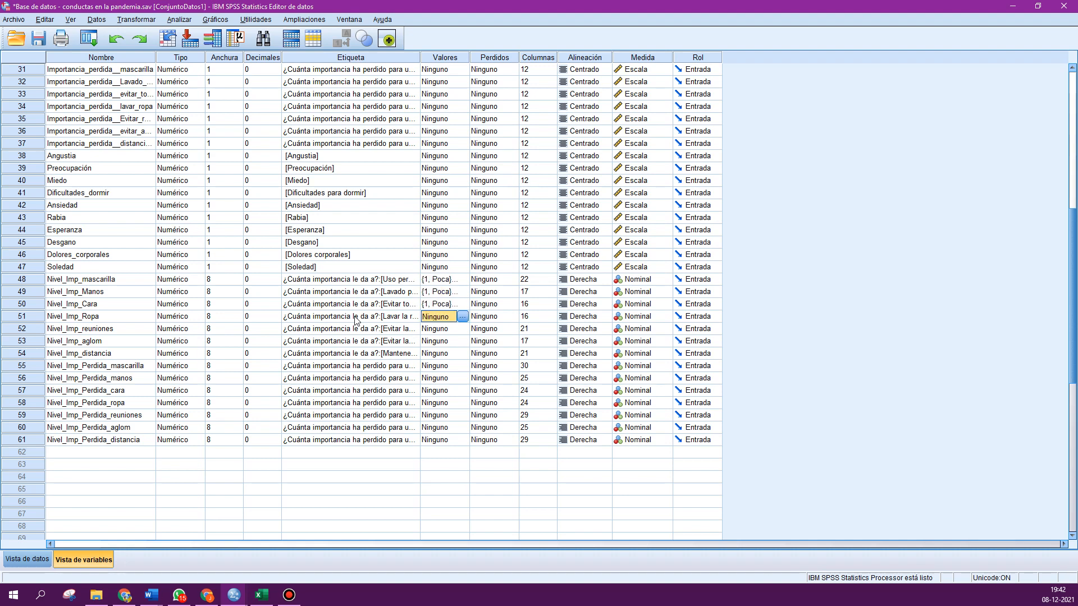
{"action": "key", "text": "ctrl+v"}
{"action": "key", "text": "Down"}
{"action": "key", "text": "ctrl+v"}
{"action": "key", "text": "Down"}
{"action": "key", "text": "ctrl+v"}
{"action": "key", "text": "Down"}
{"action": "key", "text": "ctrl+v"}
{"action": "key", "text": "Down"}
{"action": "key", "text": "ctrl+v"}
{"action": "key", "text": "Down"}
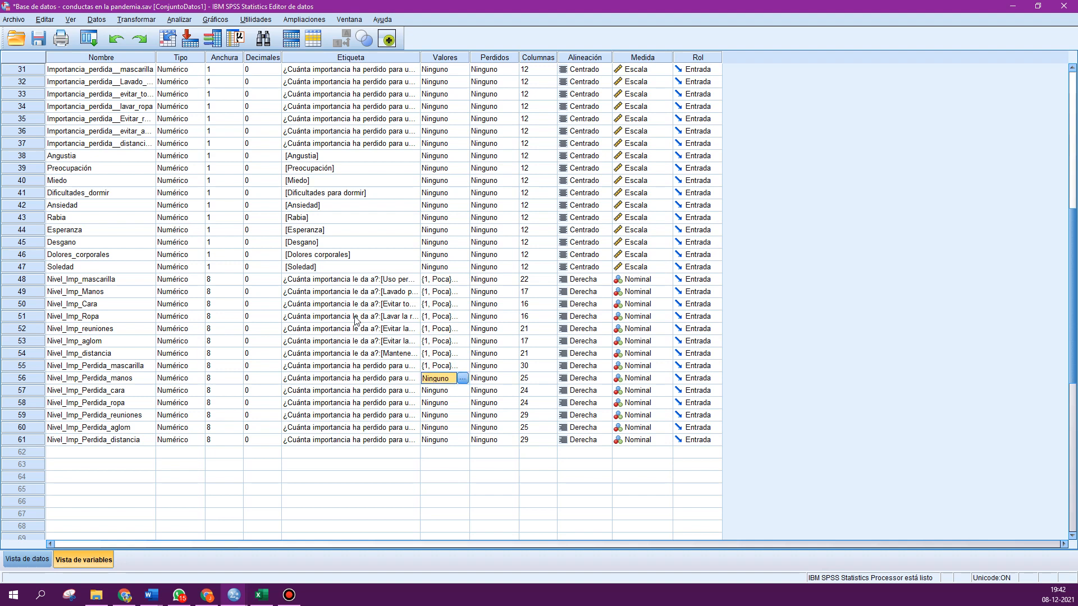
{"action": "key", "text": "ctrl+v"}
{"action": "key", "text": "Down"}
{"action": "key", "text": "ctrl+v"}
{"action": "key", "text": "Down"}
{"action": "key", "text": "ctrl+v"}
{"action": "key", "text": "Down"}
{"action": "key", "text": "ctrl+v"}
{"action": "key", "text": "Down"}
{"action": "key", "text": "ctrl+v"}
{"action": "key", "text": "Down"}
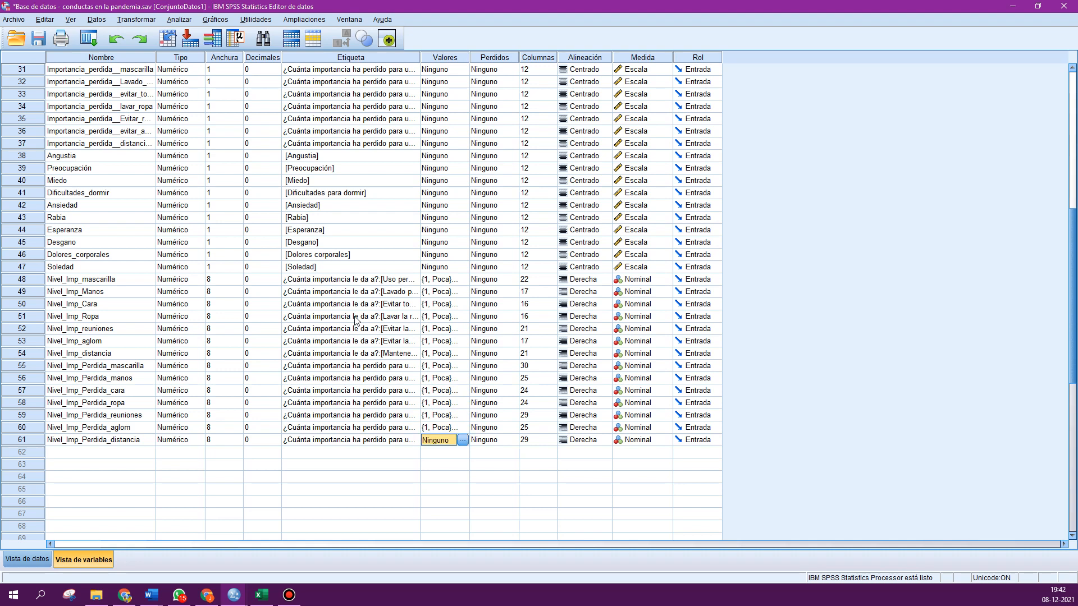
{"action": "key", "text": "ctrl+v"}
- Open Custom Tables and reset the dialog
{"action": "left_click", "coordinate": [179, 19]}
{"action": "mouse_move", "coordinate": [194, 76]}
{"action": "left_click", "coordinate": [337, 73]}
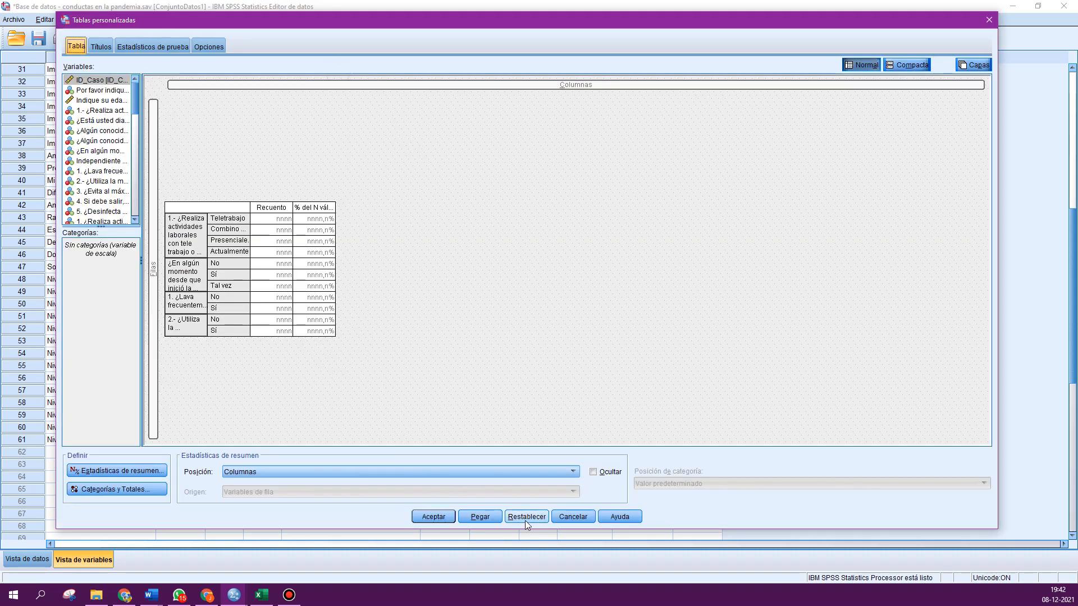
{"action": "left_click", "coordinate": [527, 524]}
{"action": "left_click", "coordinate": [459, 292]}
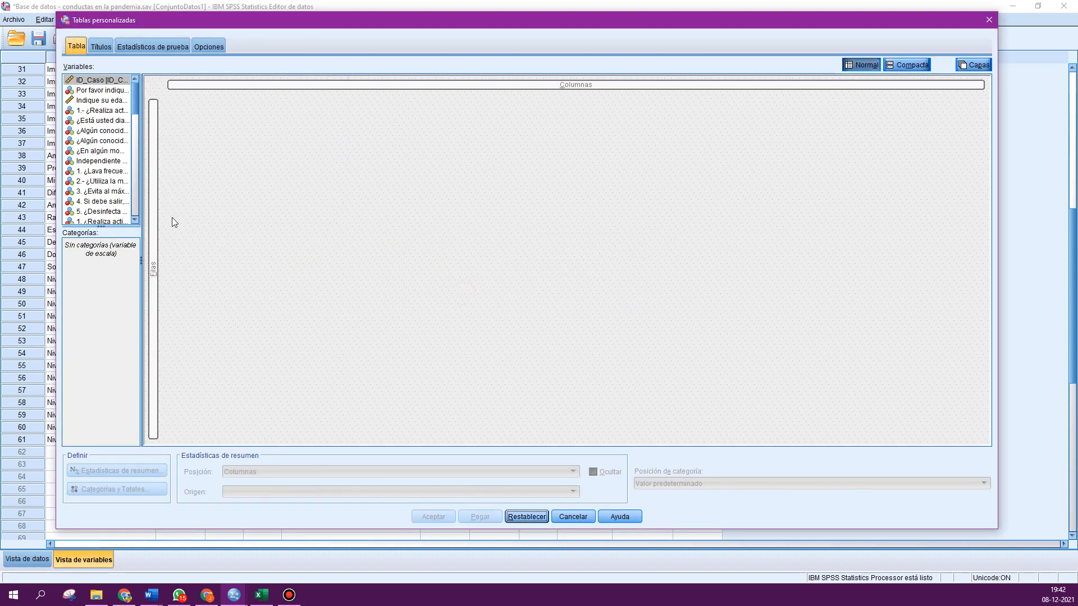
- Add the seven Nivel_Imp importance variables, from mascarilla to distancia, to the table rows
{"action": "left_click_drag", "start_coordinate": [139, 138], "coordinate": [237, 151]}
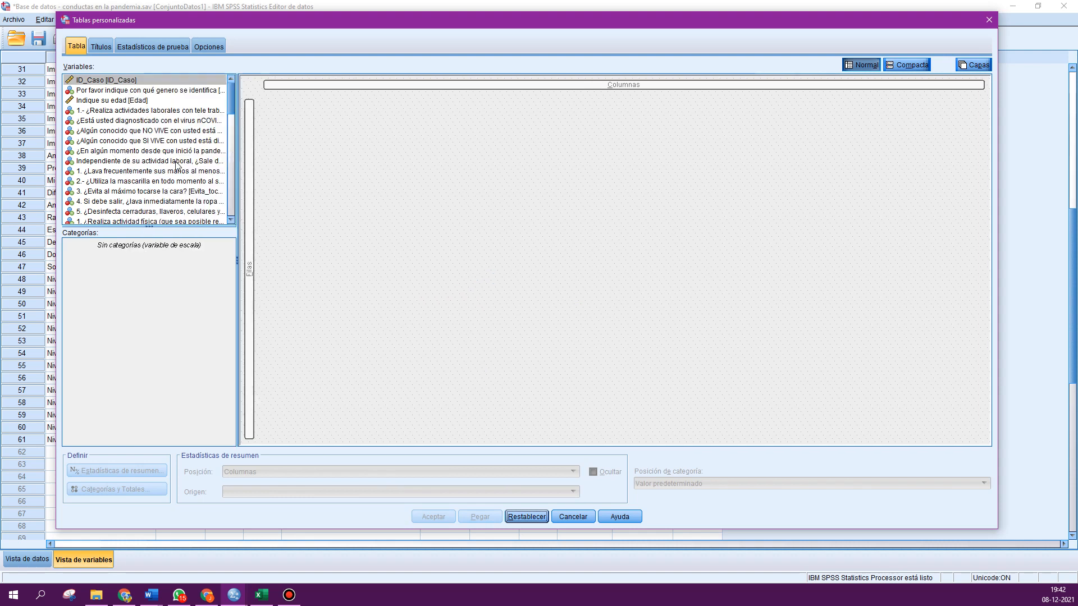
{"action": "scroll", "coordinate": [171, 171], "scroll_direction": "down", "scroll_amount": 10}
{"action": "scroll", "coordinate": [171, 170], "scroll_direction": "down", "scroll_amount": 3}
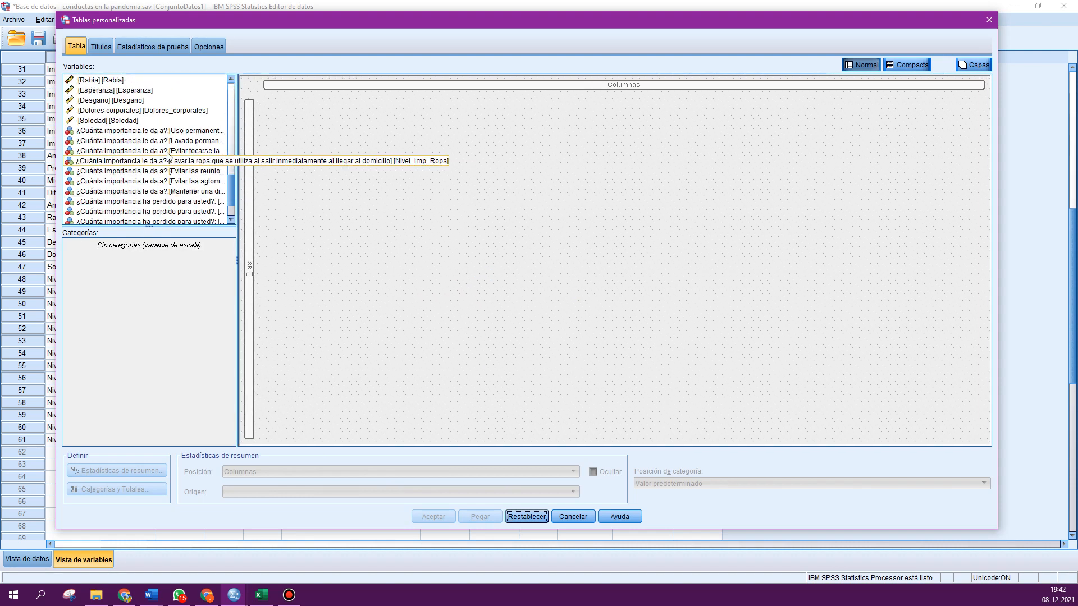
{"action": "left_click", "coordinate": [135, 130]}
{"action": "key", "text": "shift+Down"}
{"action": "key", "text": "shift+Down"}
{"action": "key", "text": "shift+Down"}
{"action": "key", "text": "shift+Down"}
{"action": "key", "text": "shift+Down"}
{"action": "key", "text": "shift+Down"}
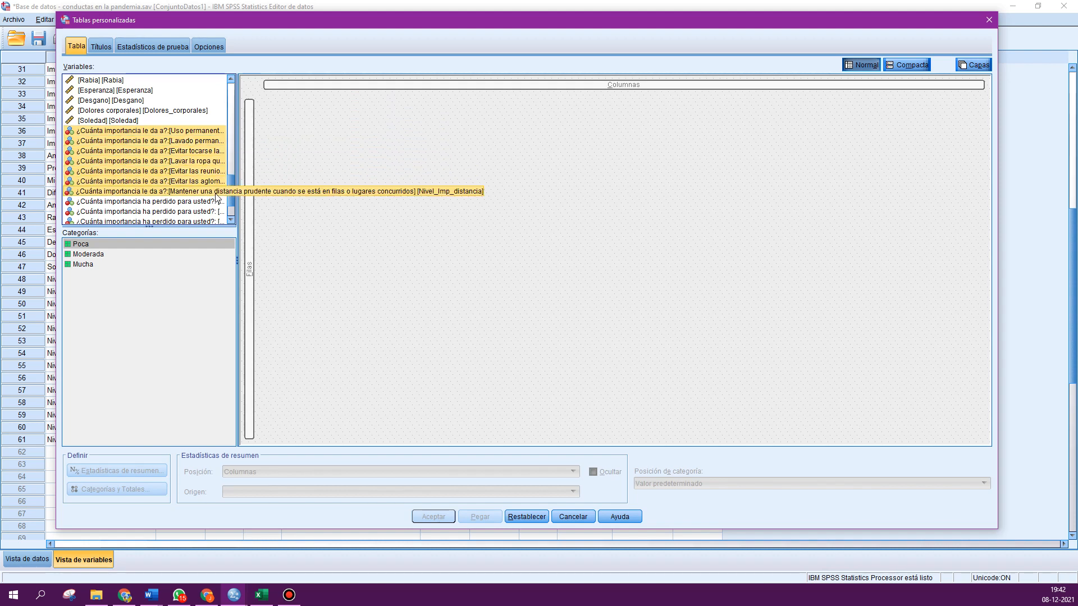
{"action": "left_click", "coordinate": [112, 131]}
{"action": "left_click", "coordinate": [111, 141], "text": "ctrl"}
{"action": "left_click", "coordinate": [117, 150], "text": "ctrl"}
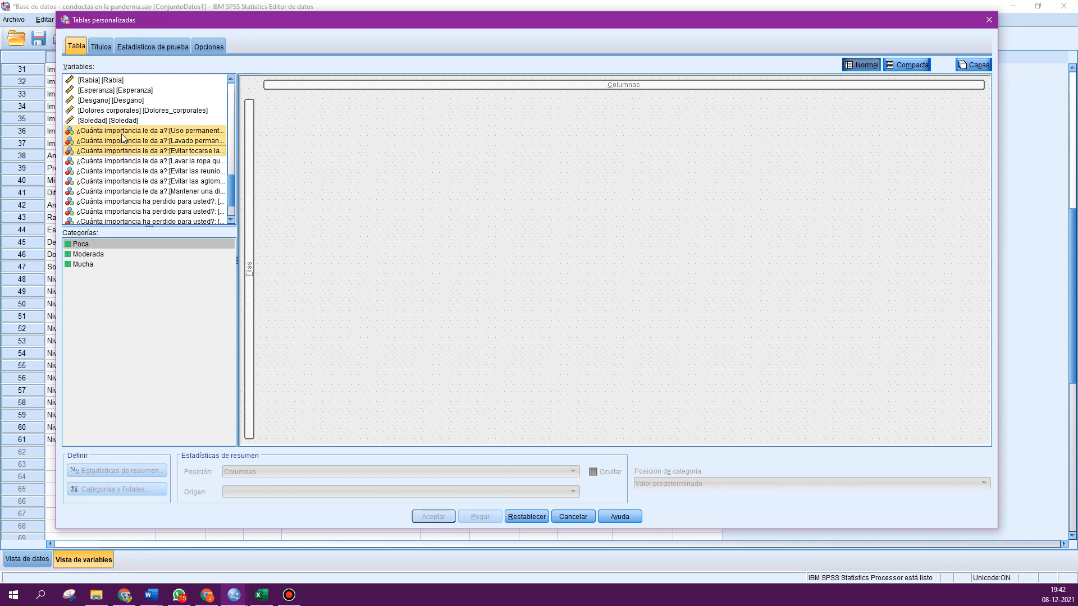
{"action": "left_click", "coordinate": [122, 132]}
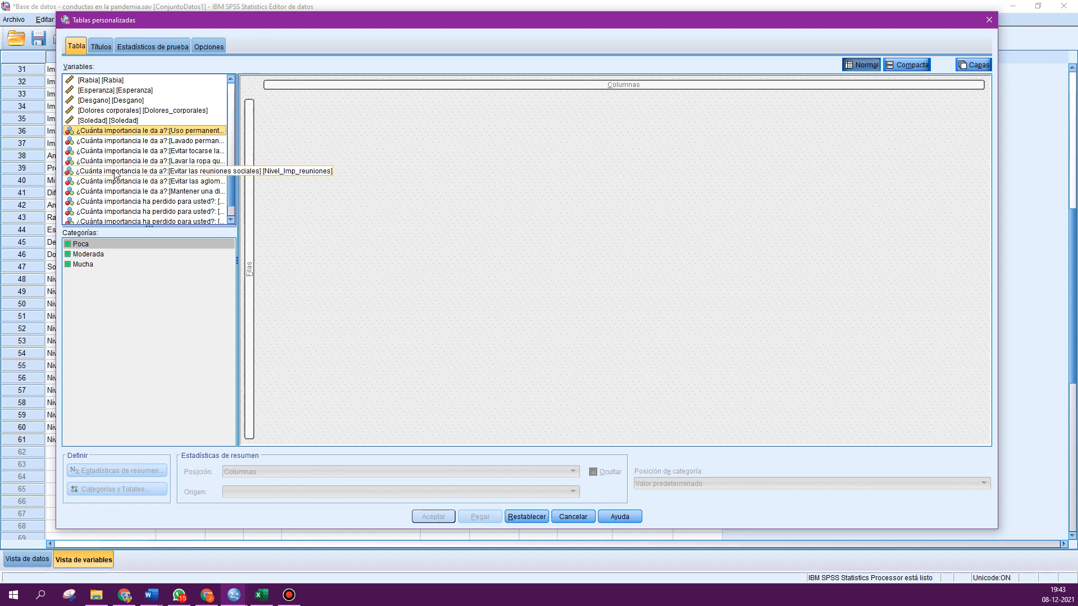
{"action": "key", "text": "shift+Down"}
{"action": "key", "text": "shift+Down"}
{"action": "key", "text": "shift+Down"}
{"action": "key", "text": "shift+Down"}
{"action": "key", "text": "shift+Down"}
{"action": "key", "text": "shift+Down"}
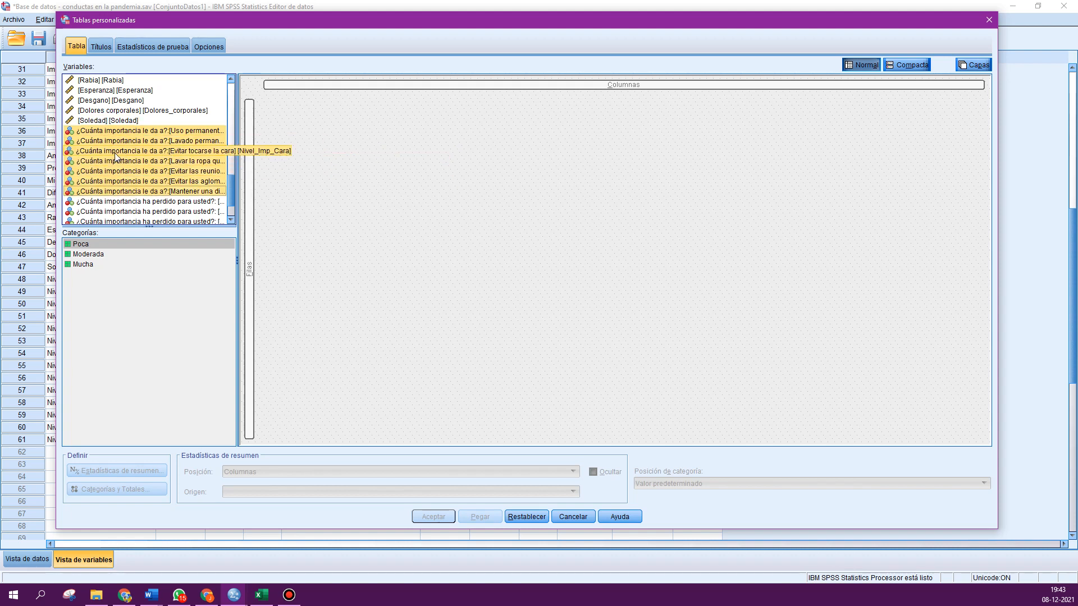
{"action": "left_click_drag", "start_coordinate": [115, 156], "coordinate": [251, 208]}
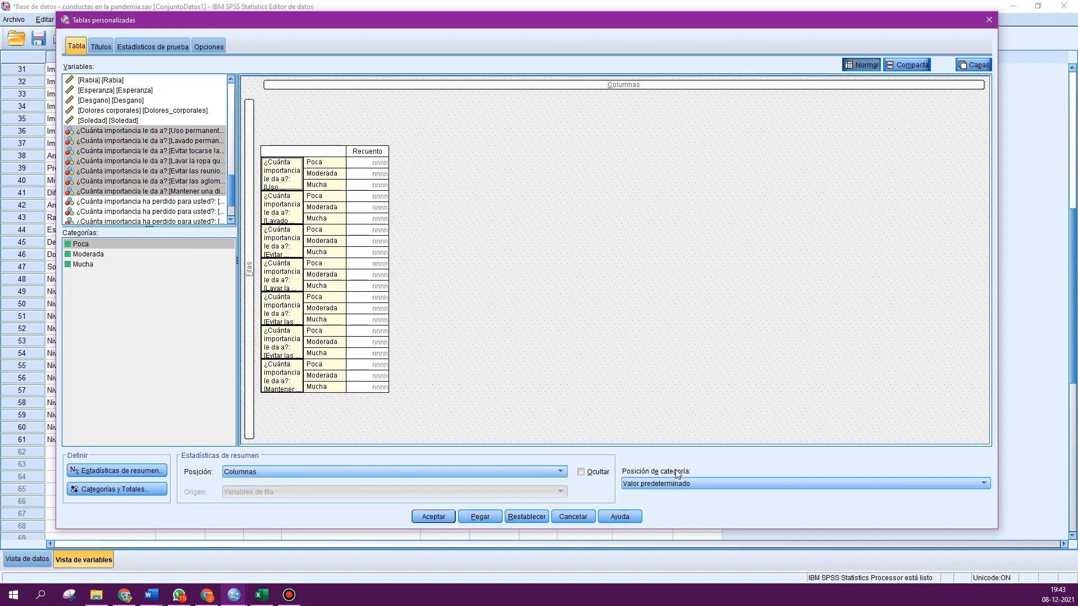
- Set the category position to row labels in columns
{"action": "left_click", "coordinate": [650, 483]}
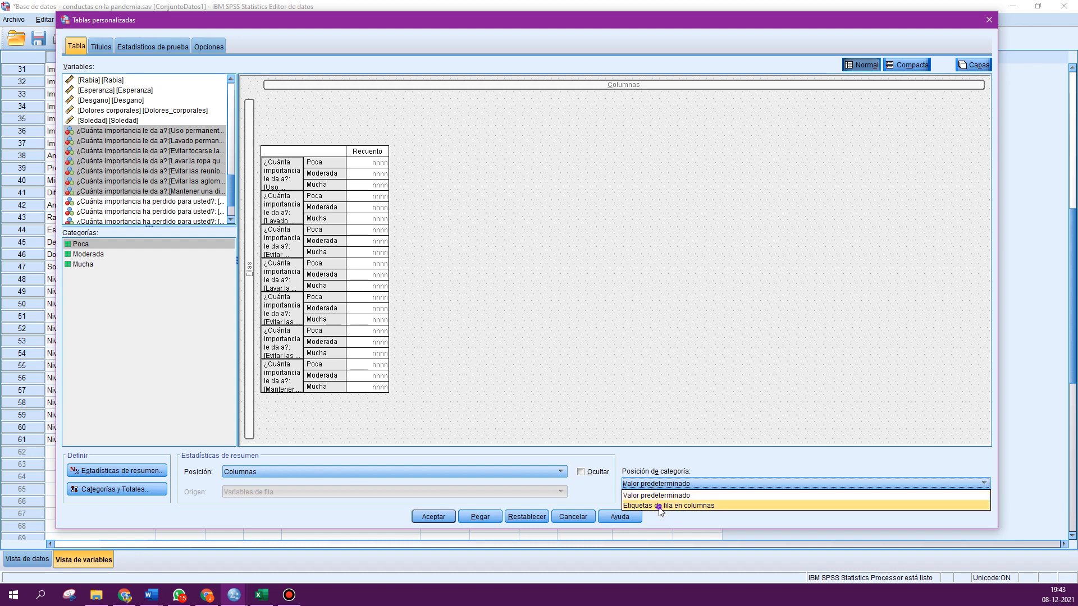
{"action": "left_click", "coordinate": [660, 506]}
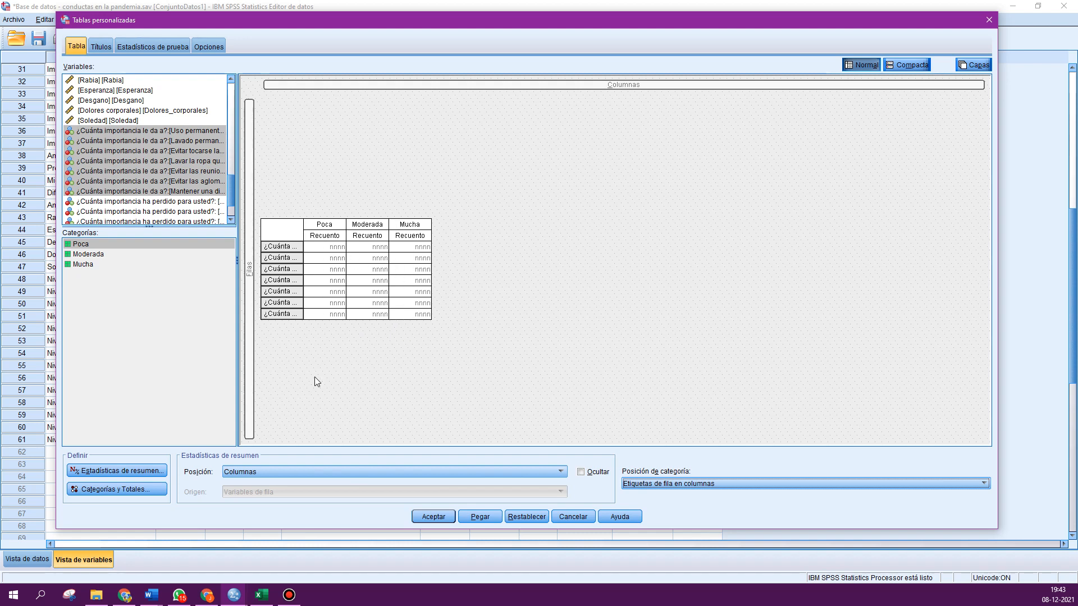
- Add the valid row N % statistic with 2 decimals to the selected variables and run the table
{"action": "left_click", "coordinate": [118, 470]}
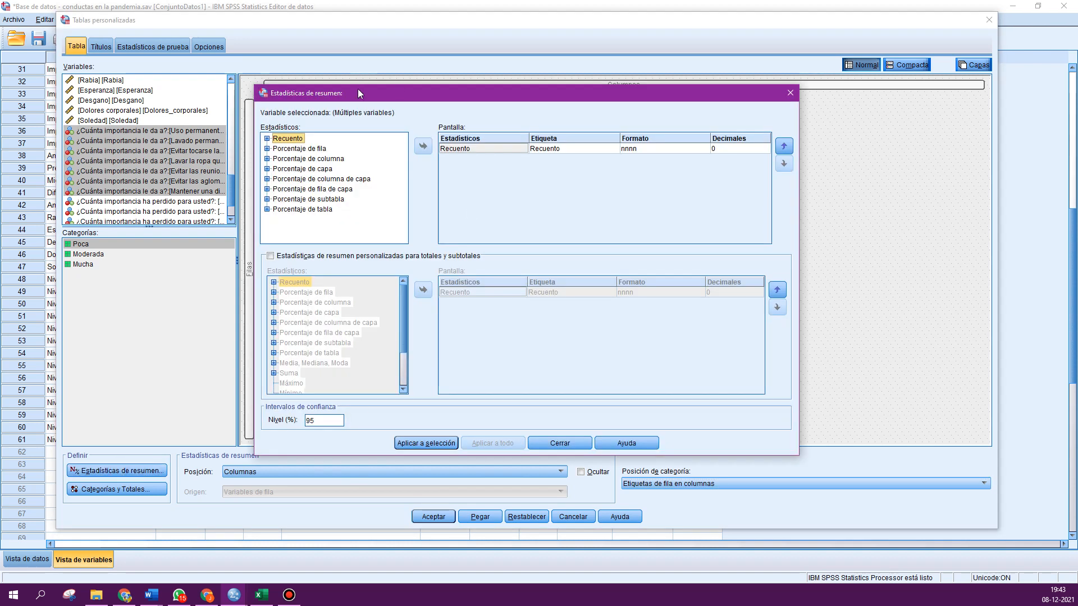
{"action": "left_click_drag", "start_coordinate": [358, 88], "coordinate": [654, 79]}
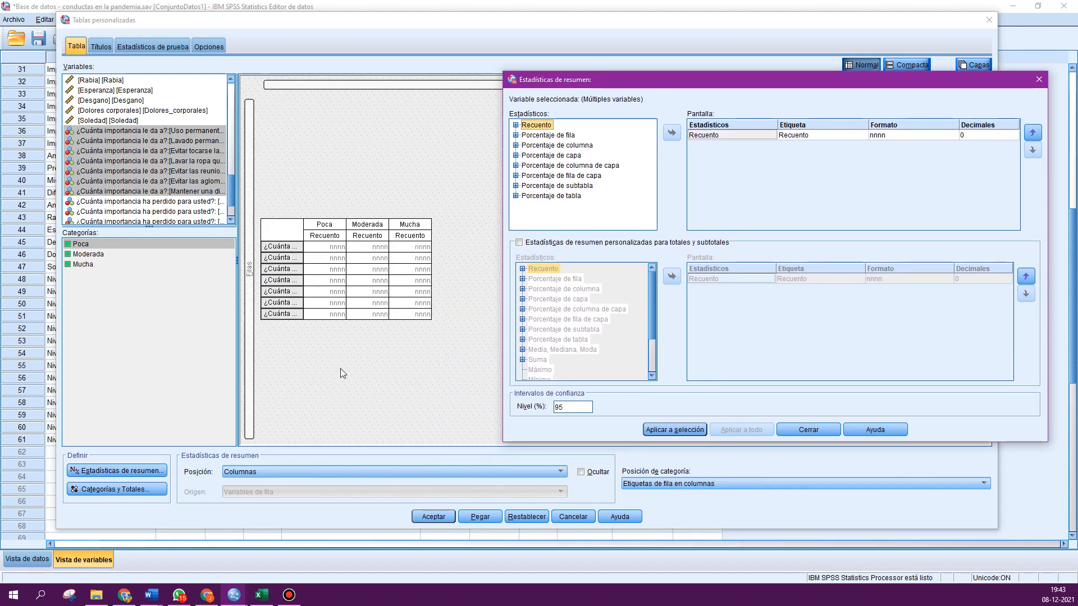
{"action": "left_click", "coordinate": [515, 135]}
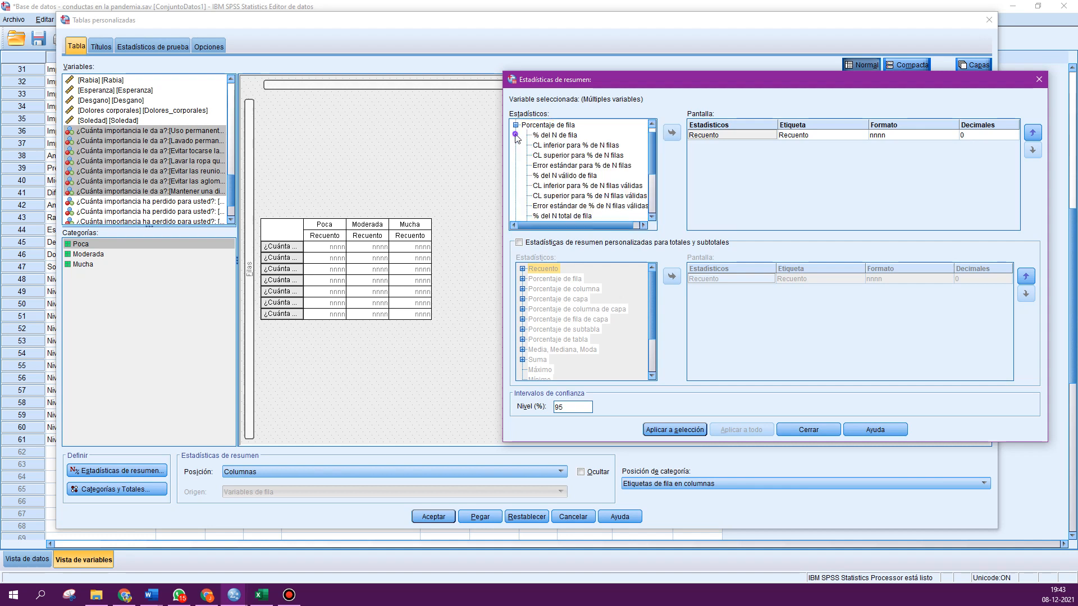
{"action": "left_click", "coordinate": [563, 176]}
{"action": "left_click", "coordinate": [672, 132]}
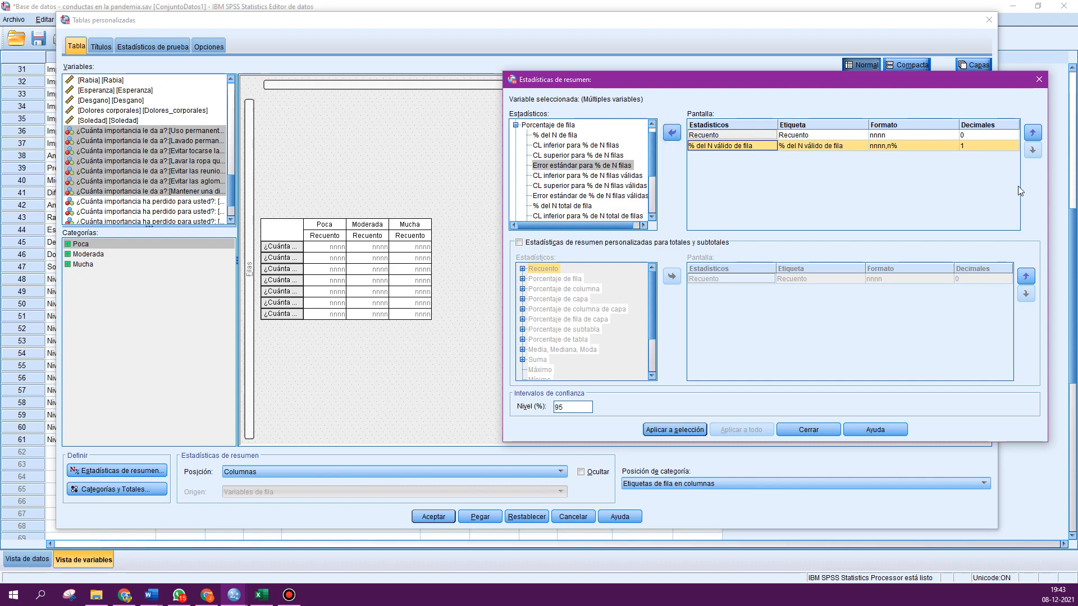
{"action": "left_click", "coordinate": [1015, 143]}
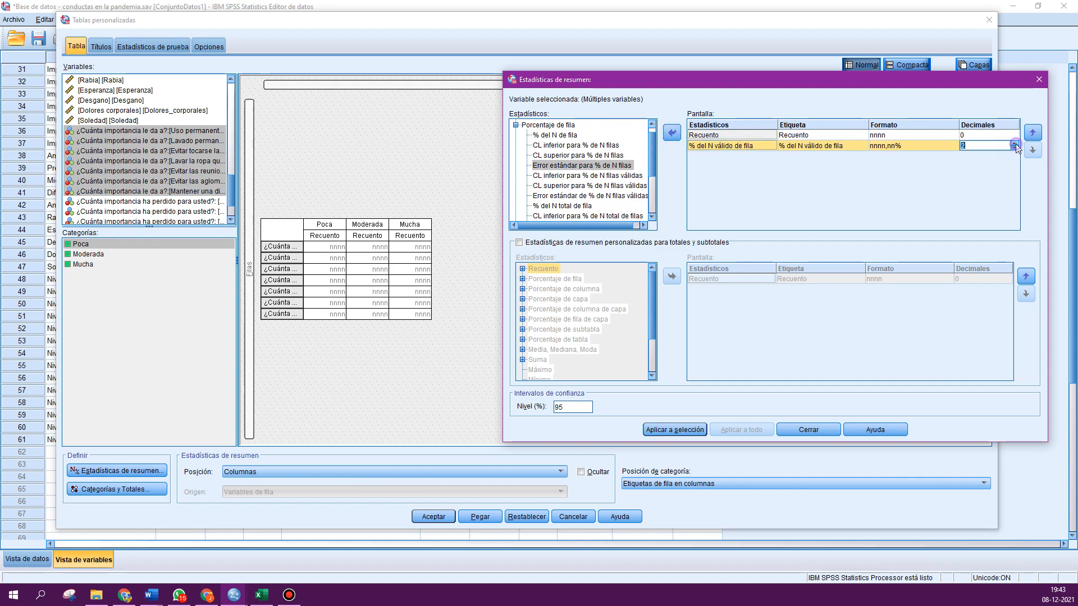
{"action": "left_click", "coordinate": [690, 431]}
{"action": "left_click", "coordinate": [808, 430]}
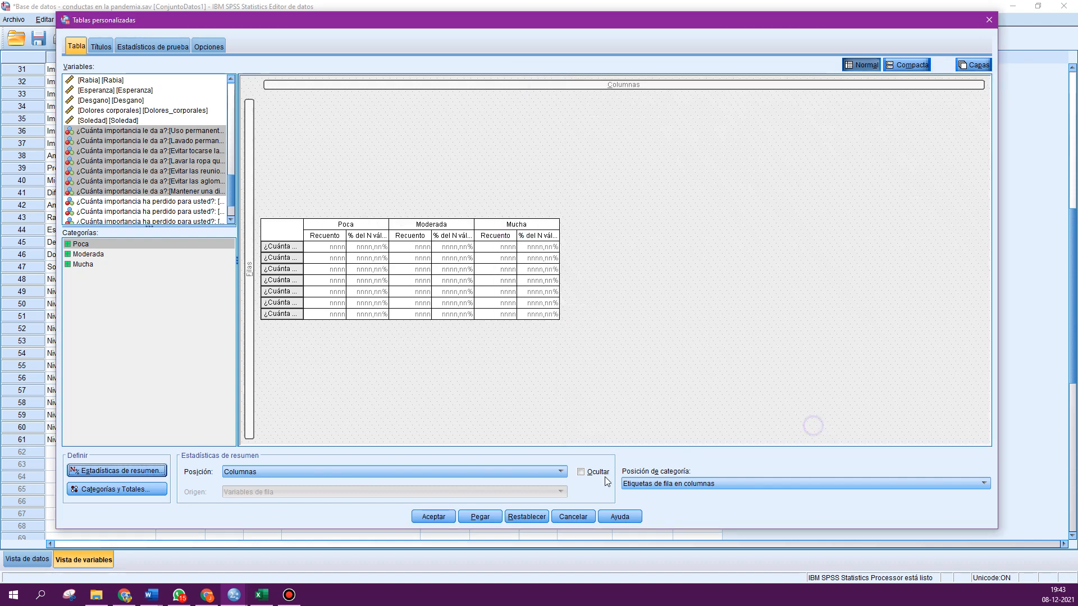
{"action": "left_click", "coordinate": [435, 517]}
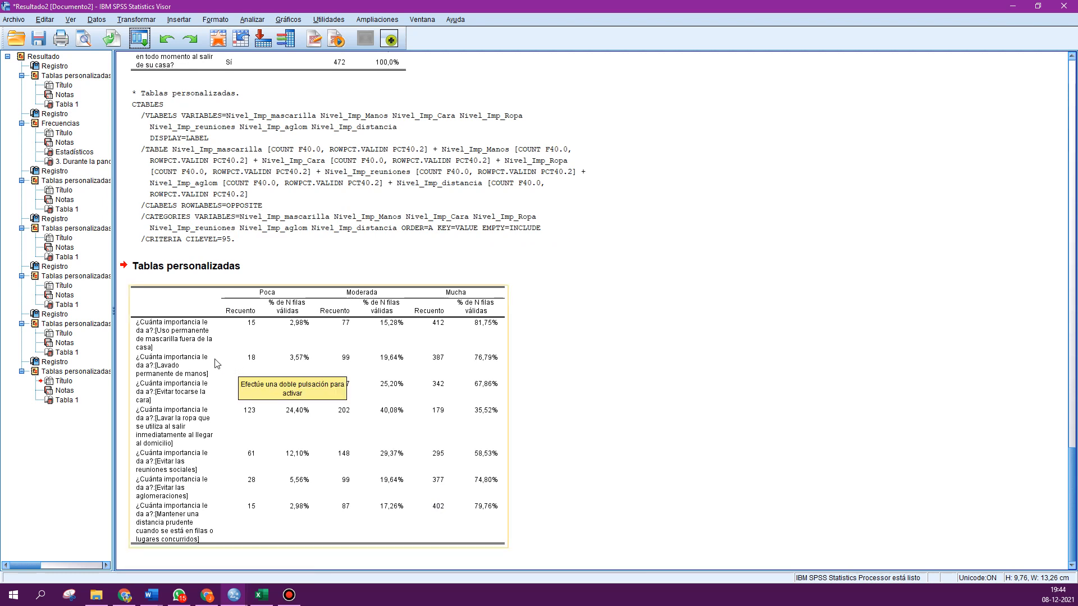
{"action": "left_click", "coordinate": [631, 440]}
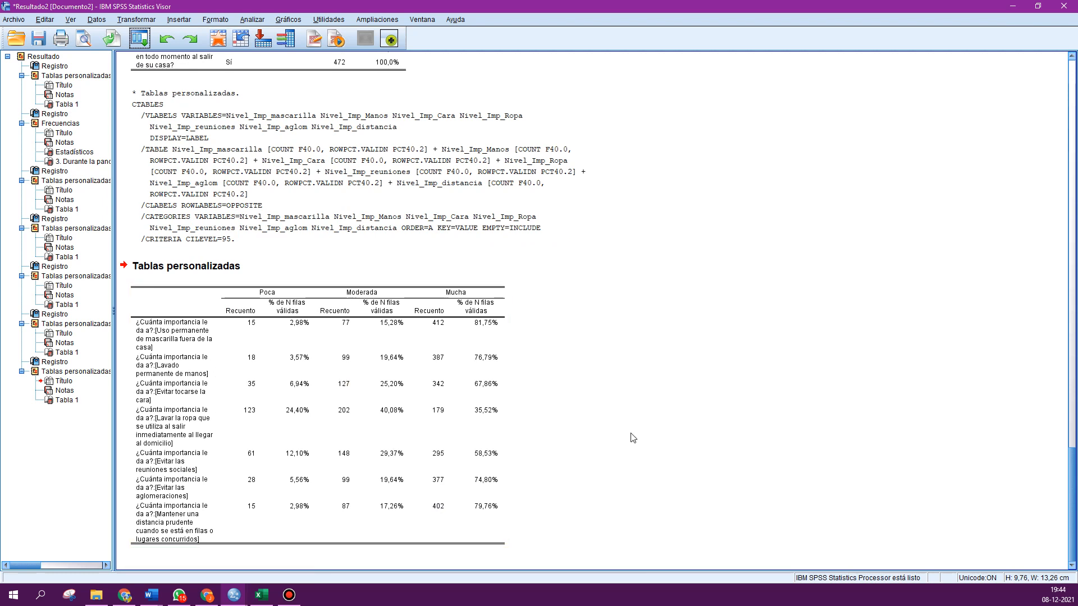
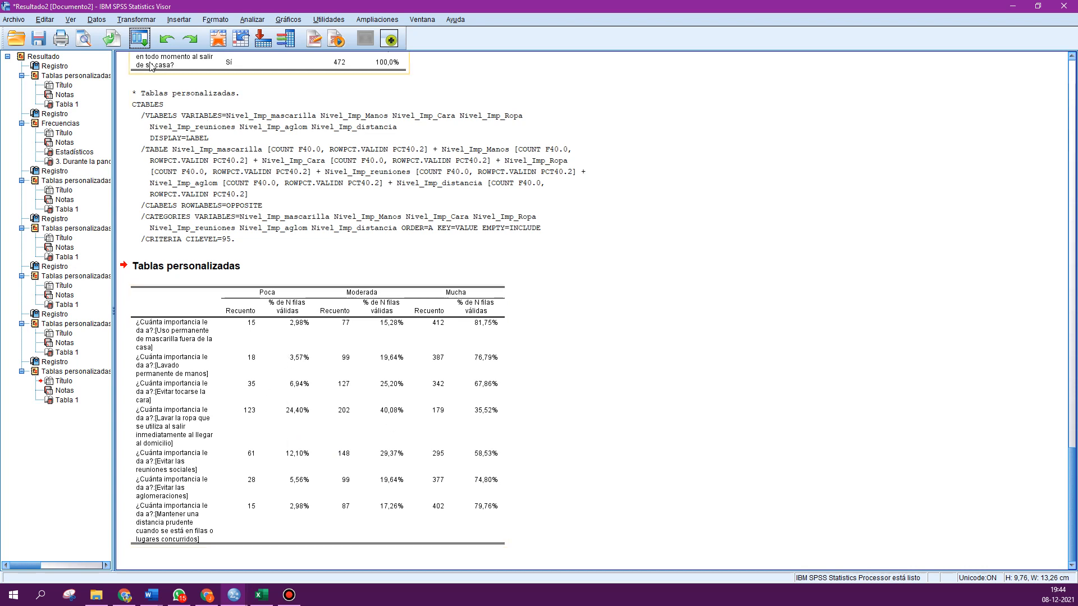
- Reopen Custom Tables, remove the previous row variables and widen the variable list
{"action": "left_click", "coordinate": [140, 39]}
{"action": "left_click", "coordinate": [147, 60]}
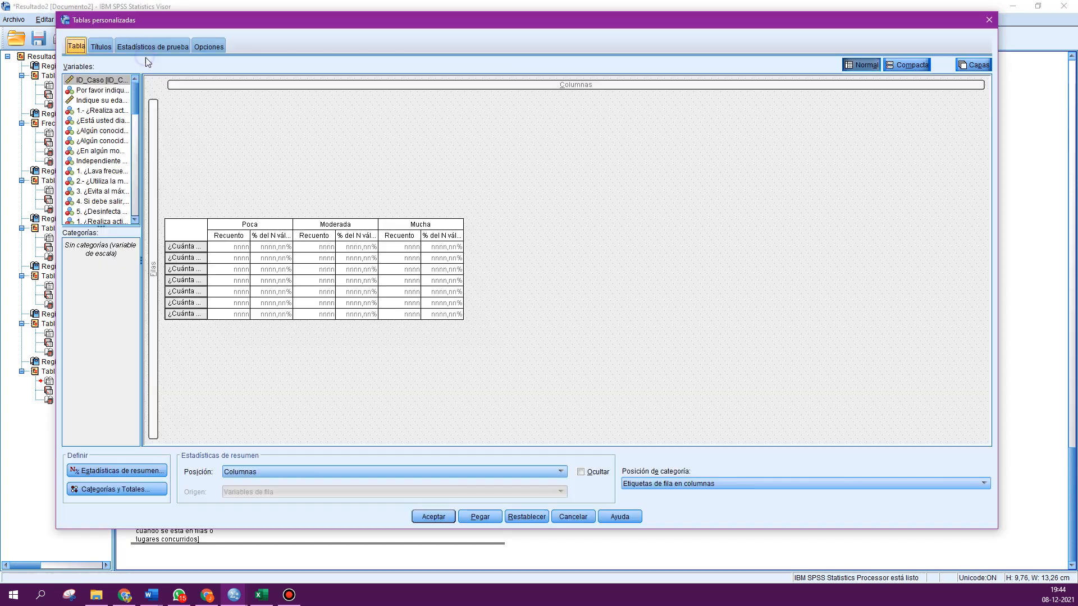
{"action": "scroll", "coordinate": [117, 166], "scroll_direction": "down", "scroll_amount": 10}
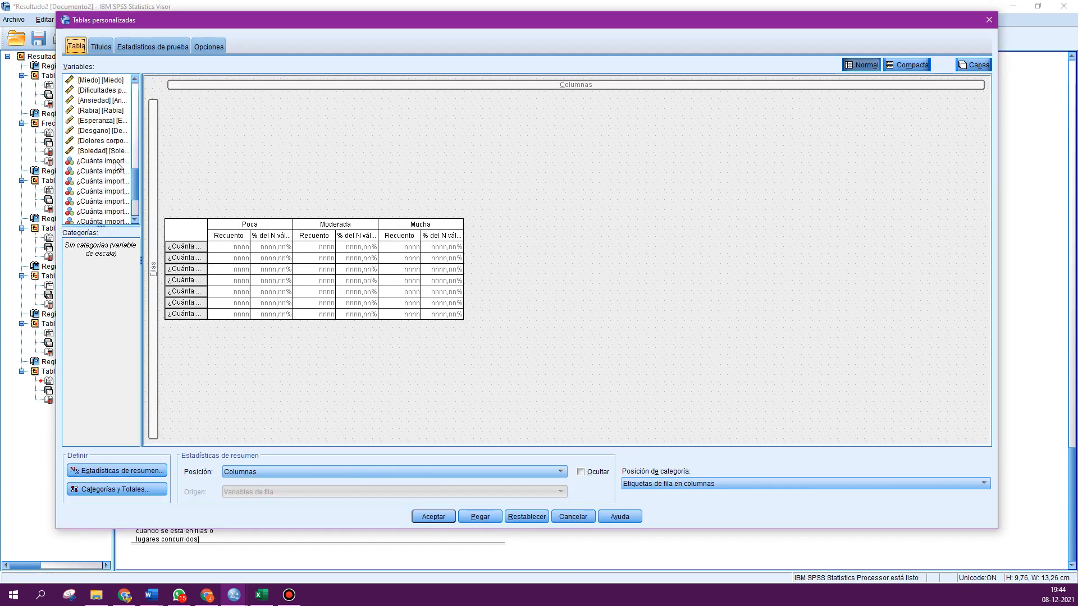
{"action": "scroll", "coordinate": [117, 164], "scroll_direction": "down", "scroll_amount": 3}
{"action": "left_click_drag", "start_coordinate": [116, 193], "coordinate": [103, 175]}
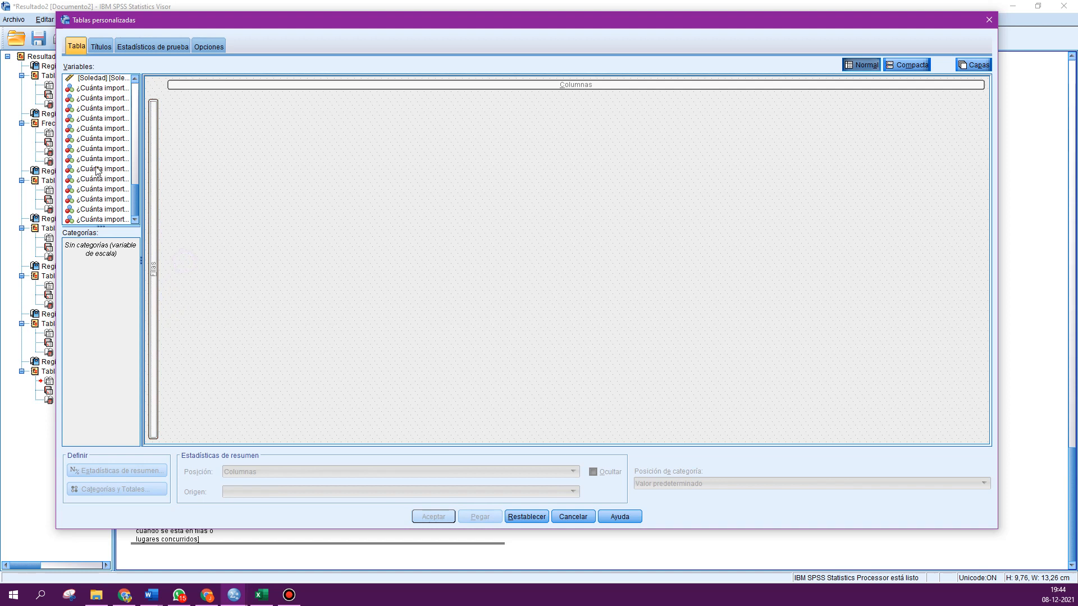
{"action": "left_click_drag", "start_coordinate": [141, 132], "coordinate": [242, 145]}
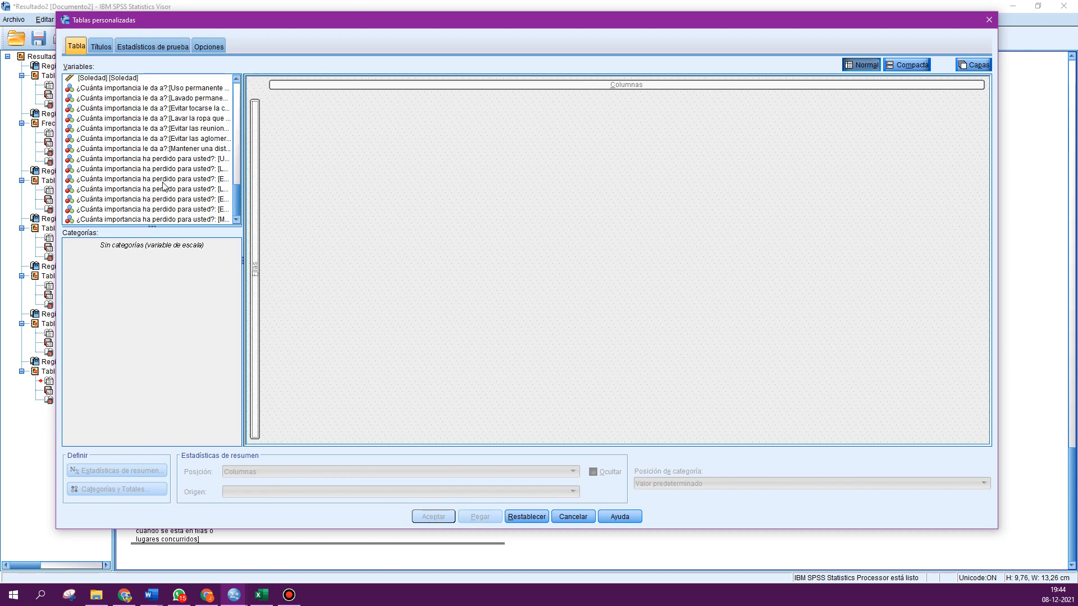
- Add the seven Nivel_Imp_Perdida 'importance lost' variables, from mascarilla to distancia, to the table rows
{"action": "left_click", "coordinate": [163, 160]}
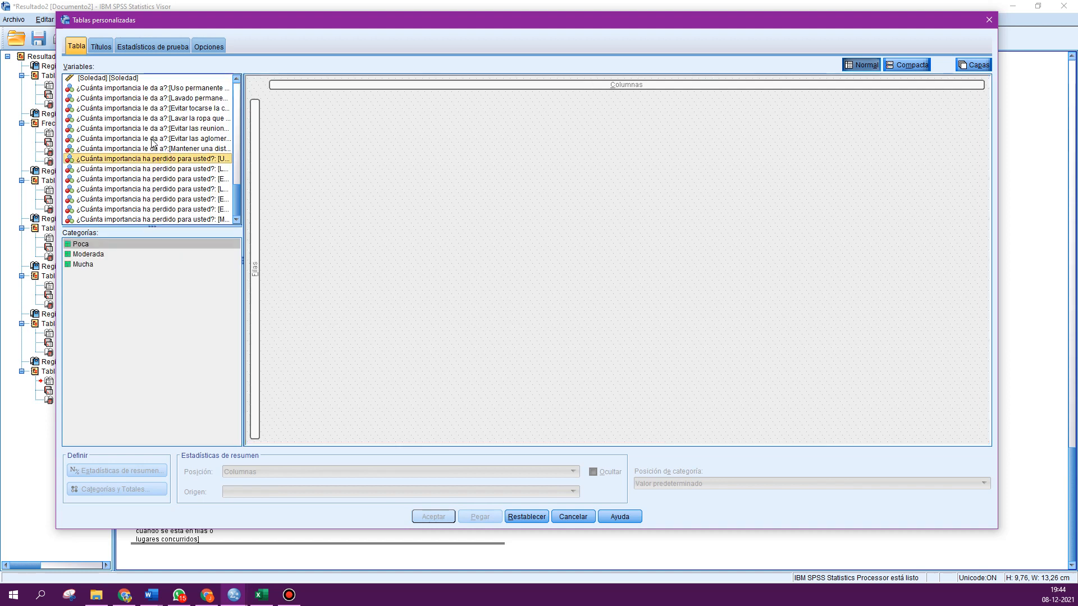
{"action": "key", "text": "shift+Down"}
{"action": "key", "text": "shift+Down"}
{"action": "key", "text": "shift+Down"}
{"action": "key", "text": "shift+Down"}
{"action": "key", "text": "shift+Down"}
{"action": "key", "text": "shift+Down"}
{"action": "left_click_drag", "start_coordinate": [160, 177], "coordinate": [256, 217]}
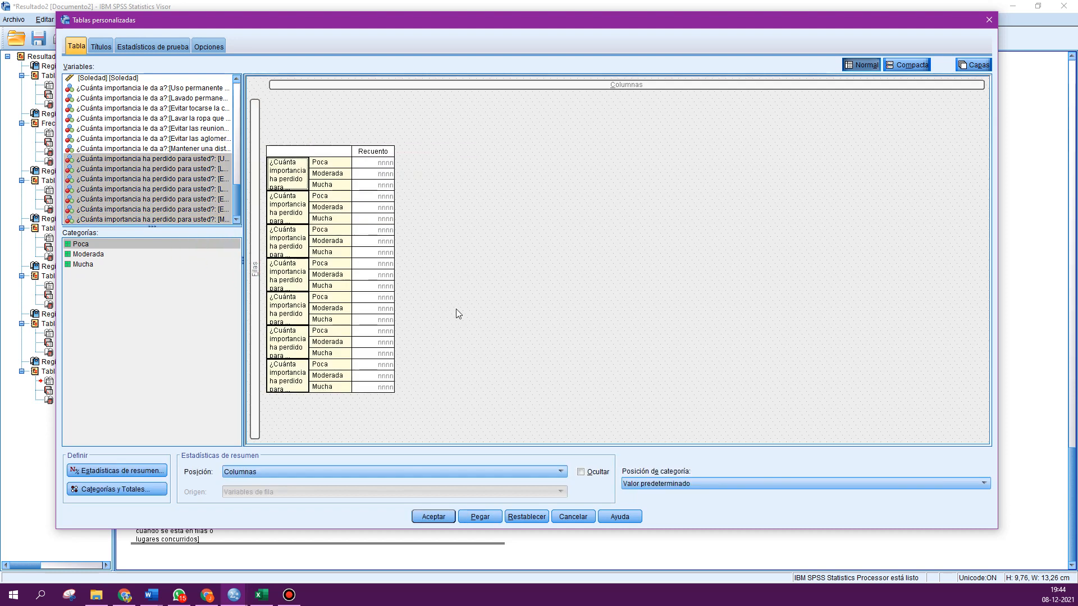
- Set the category position to row labels in columns for the new table
{"action": "left_click", "coordinate": [622, 483]}
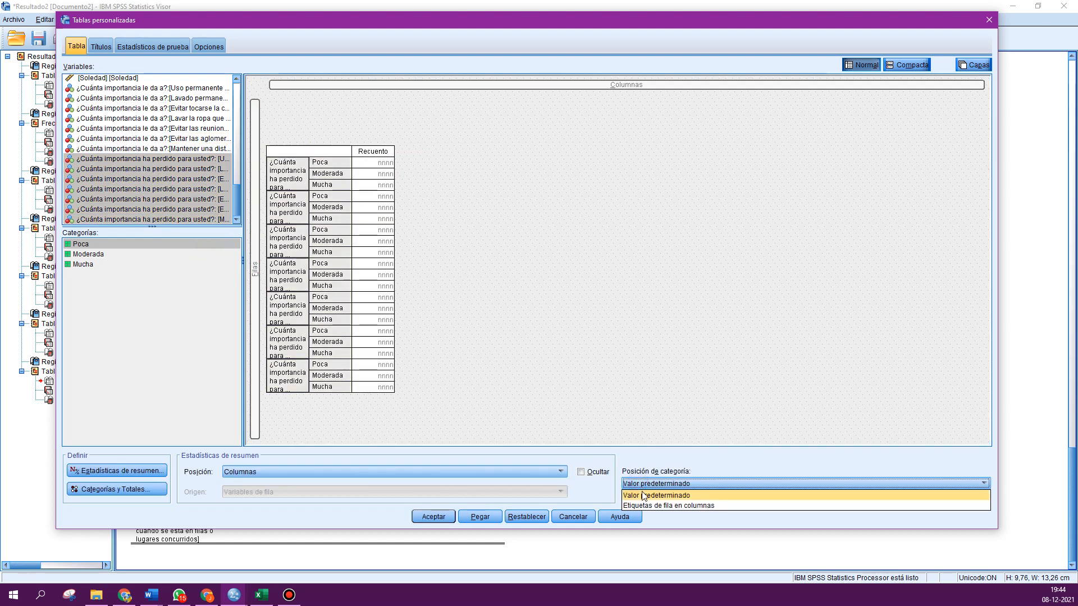
{"action": "left_click", "coordinate": [648, 505]}
- Add the valid row N % statistic with 2 decimals to the Perdida variables and run the table
{"action": "left_click", "coordinate": [143, 470]}
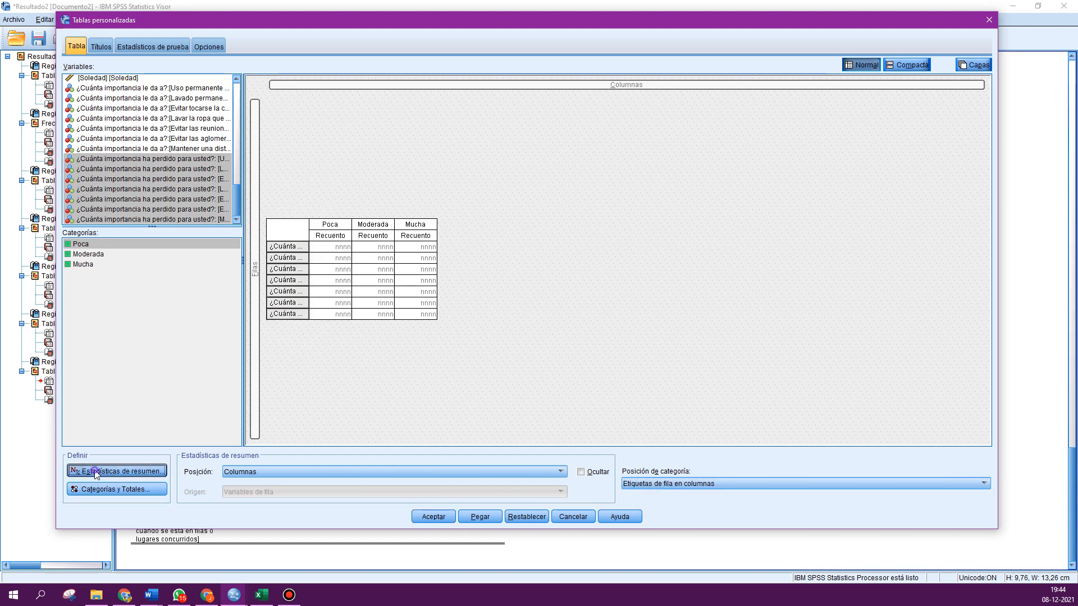
{"action": "left_click", "coordinate": [267, 148]}
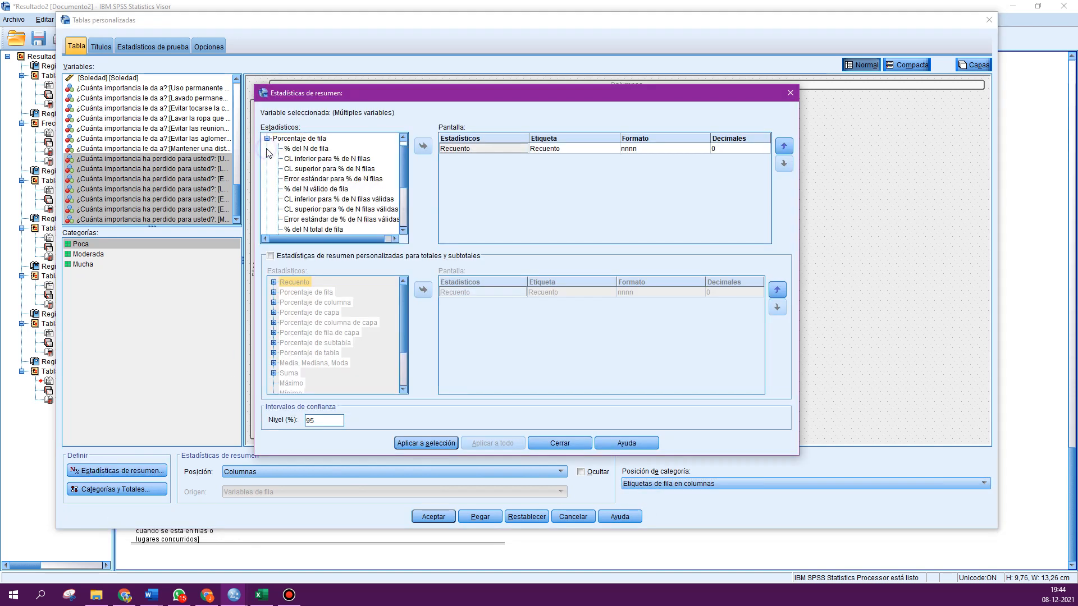
{"action": "left_click", "coordinate": [316, 189]}
{"action": "left_click", "coordinate": [427, 148]}
{"action": "left_click", "coordinate": [763, 159]}
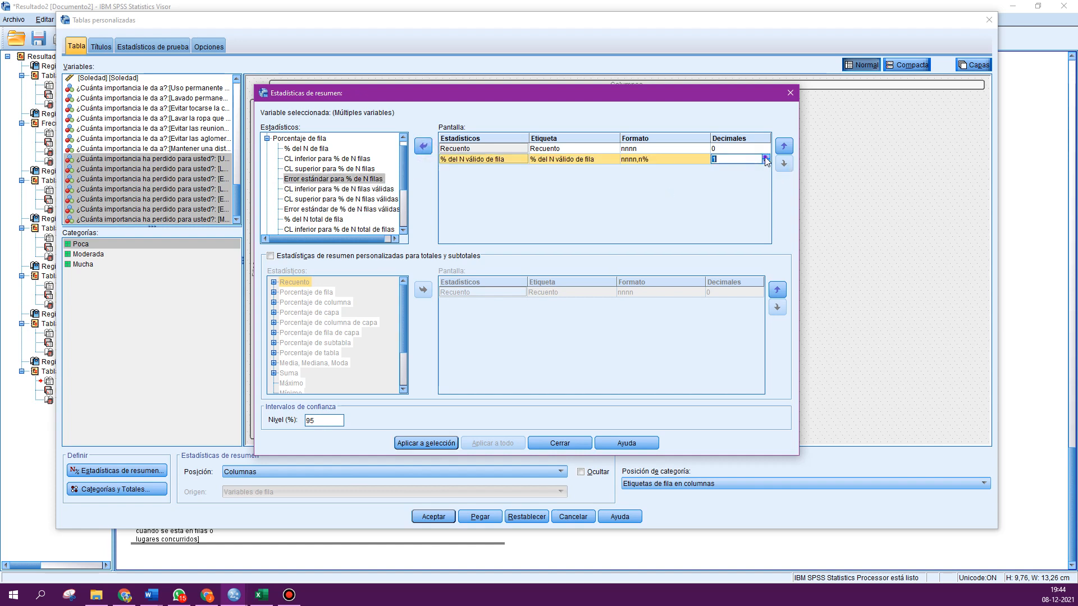
{"action": "left_click", "coordinate": [767, 157]}
{"action": "left_click", "coordinate": [432, 440]}
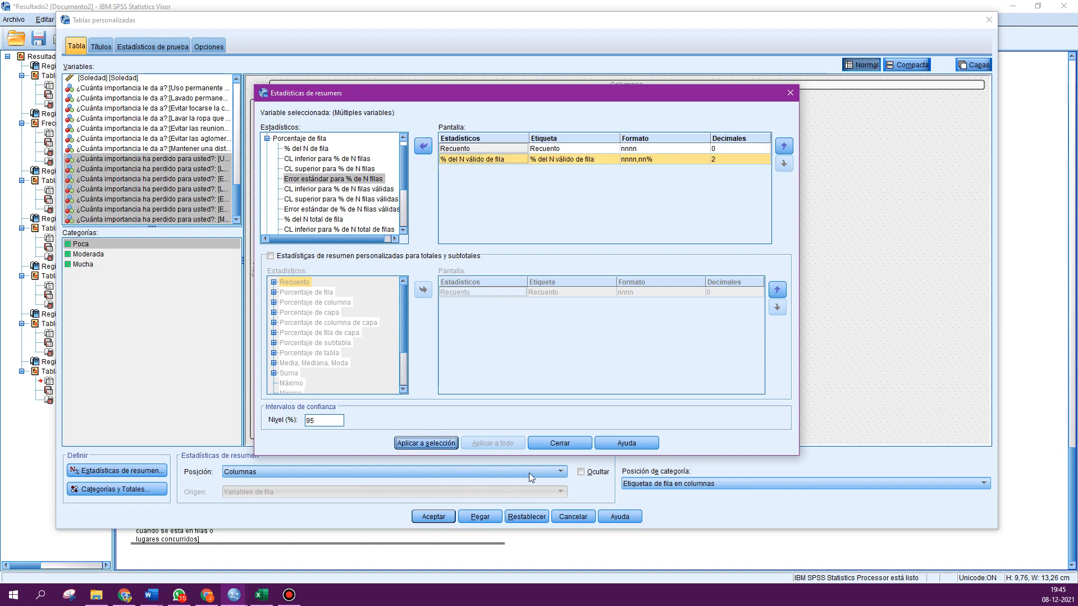
{"action": "left_click", "coordinate": [557, 443]}
{"action": "left_click", "coordinate": [433, 517]}
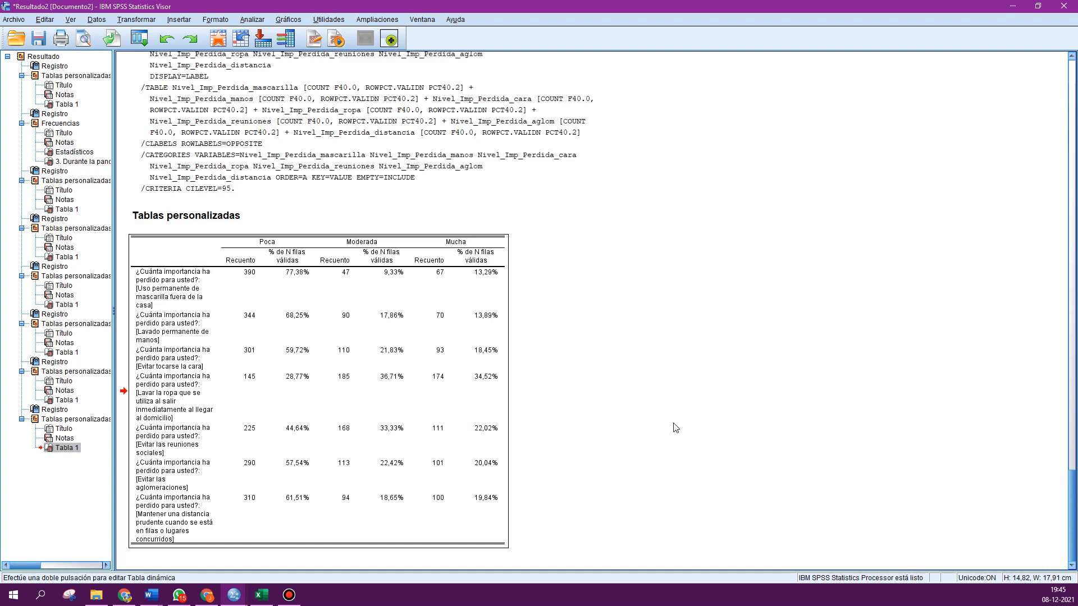
- Copy the Nivel_Imp importance table and paste it into a new Excel worksheet at cell D3
{"action": "scroll", "coordinate": [315, 373], "scroll_direction": "up", "scroll_amount": 10}
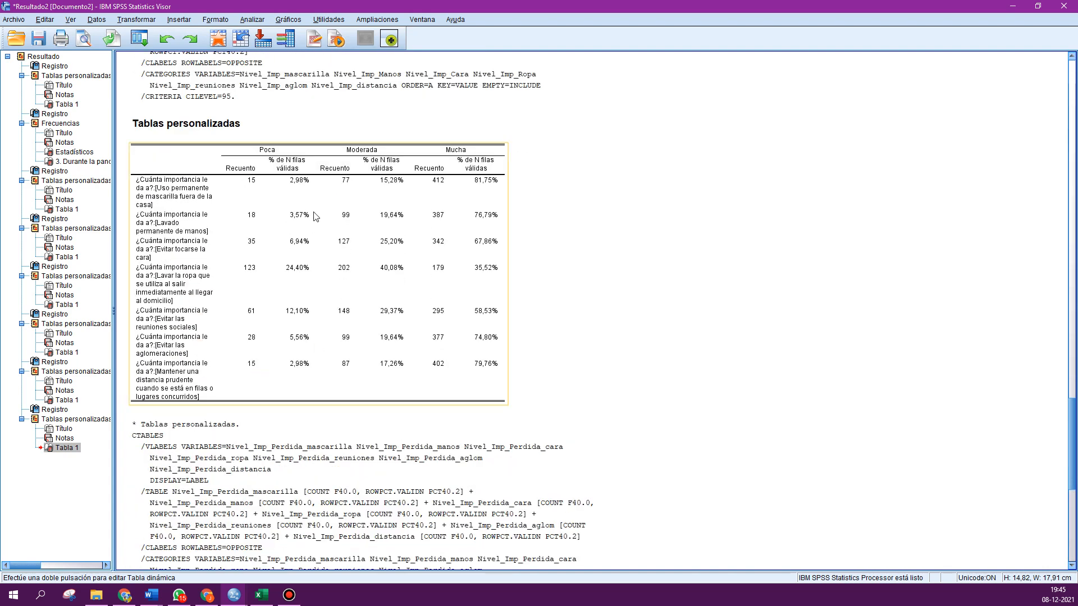
{"action": "right_click", "coordinate": [272, 235]}
{"action": "left_click", "coordinate": [276, 257]}
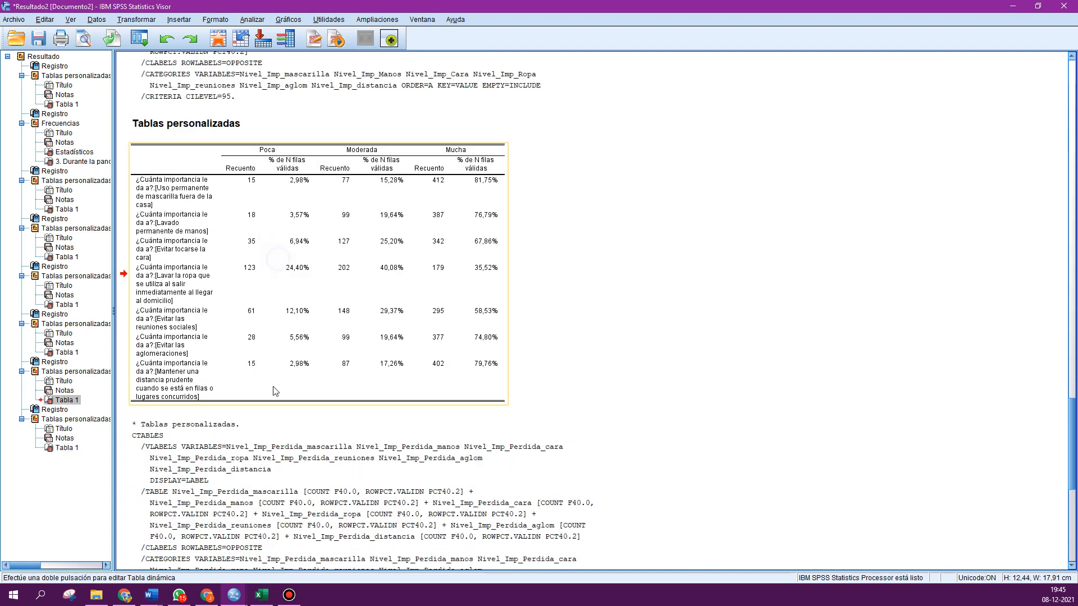
{"action": "left_click", "coordinate": [261, 594]}
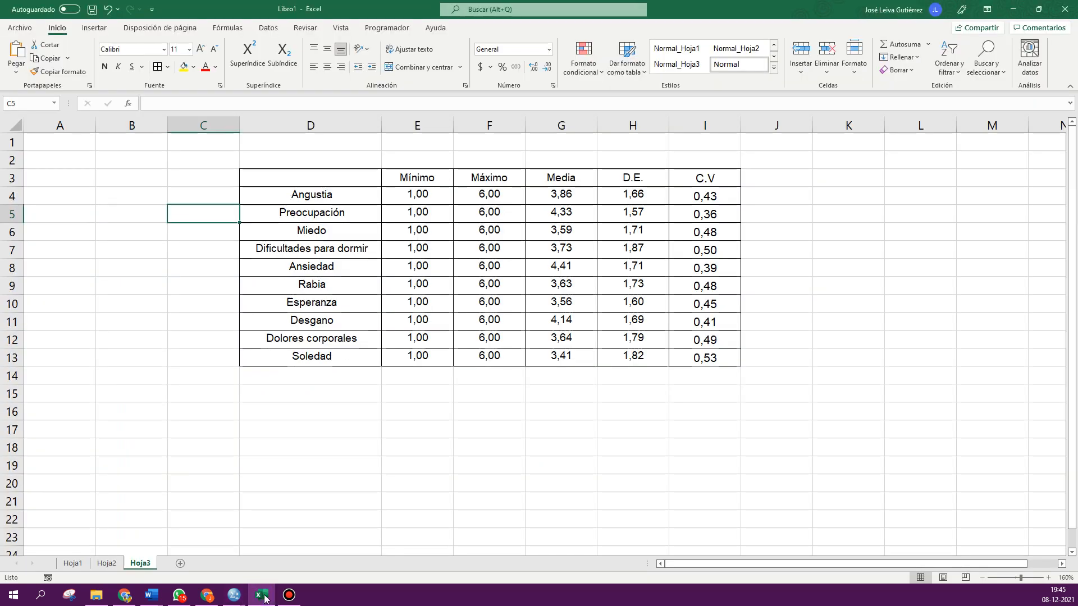
{"action": "left_click", "coordinate": [183, 564]}
{"action": "left_click", "coordinate": [161, 154]}
{"action": "key", "text": "ctrl+v"}
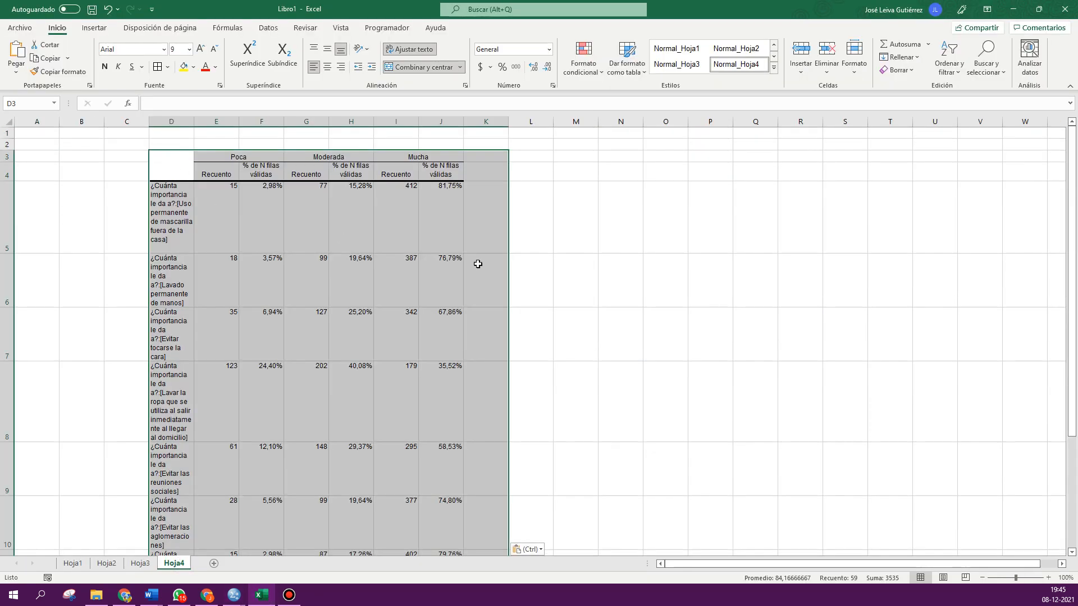
{"action": "left_click", "coordinate": [575, 281]}
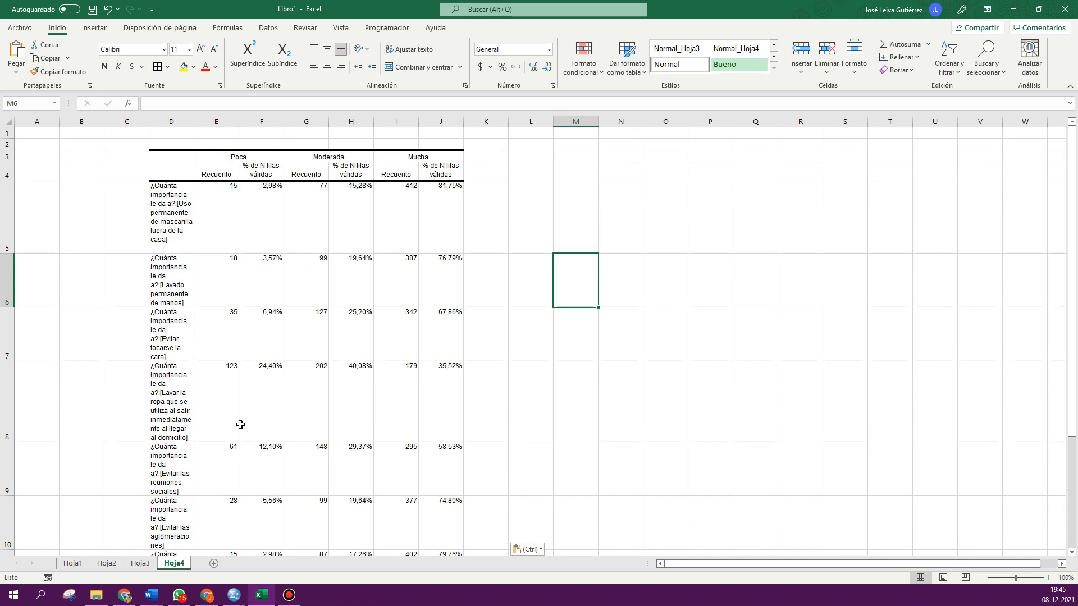
- Rerun the importance-lost custom table with Count removed, keeping only the valid row N % statistic
{"action": "mouse_move", "coordinate": [234, 594]}
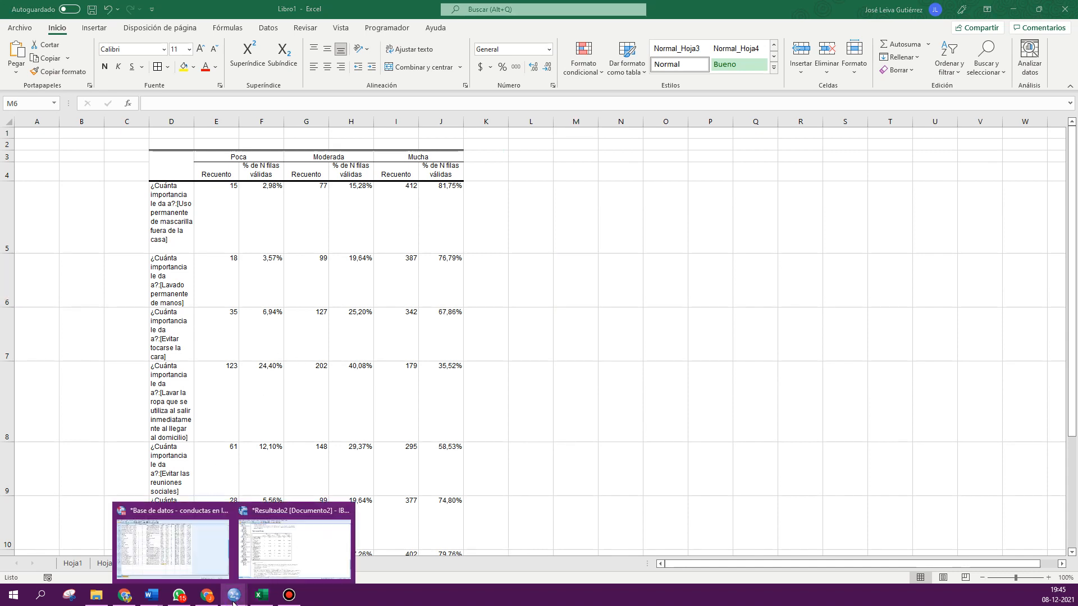
{"action": "left_click", "coordinate": [179, 540]}
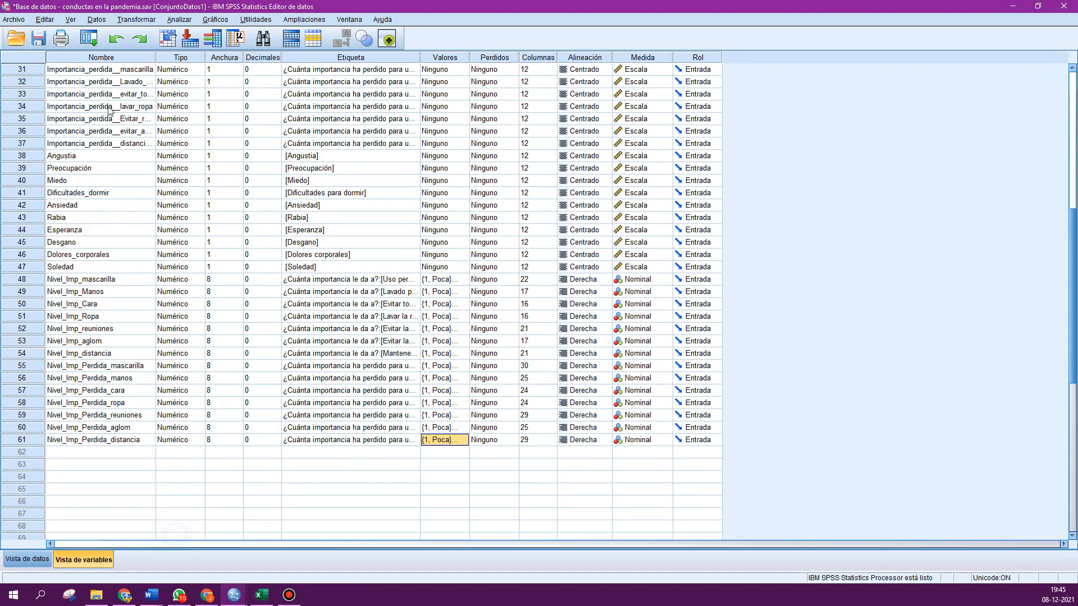
{"action": "left_click", "coordinate": [89, 39]}
{"action": "left_click", "coordinate": [93, 56]}
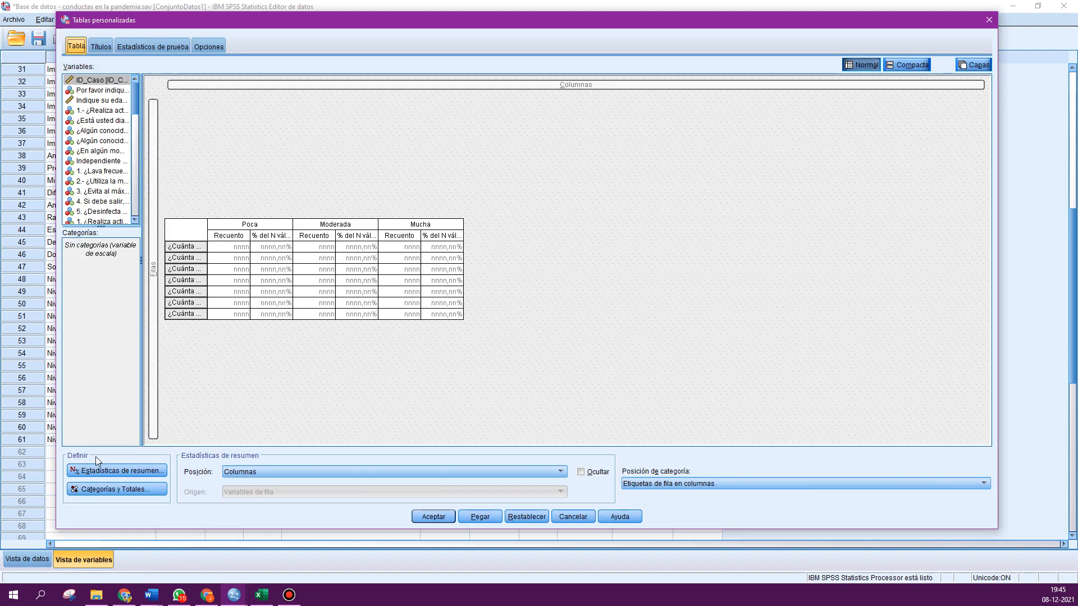
{"action": "left_click", "coordinate": [93, 472]}
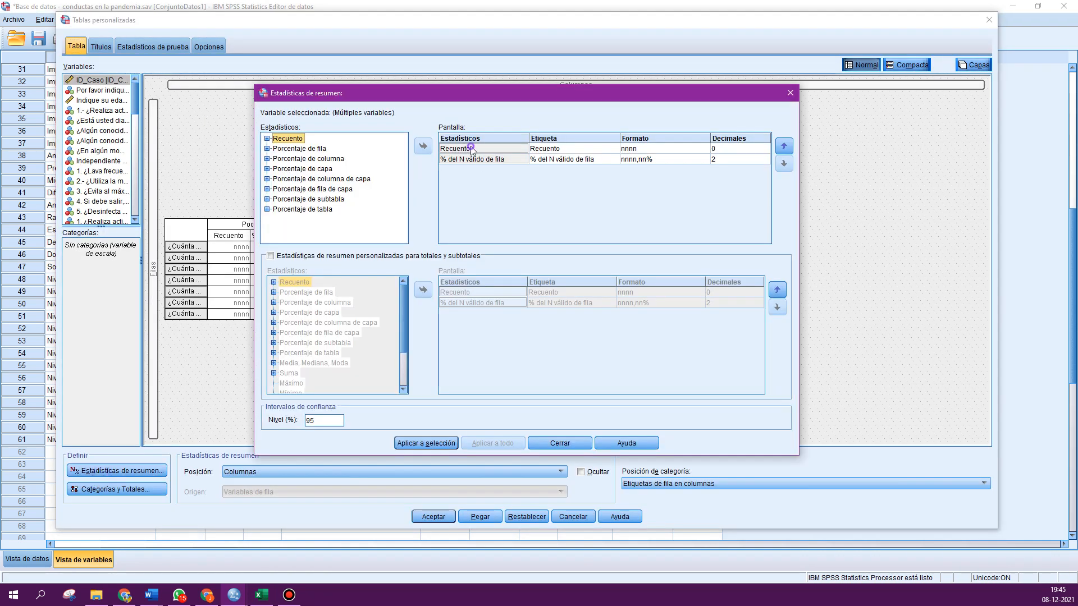
{"action": "left_click_drag", "start_coordinate": [472, 149], "coordinate": [401, 147]}
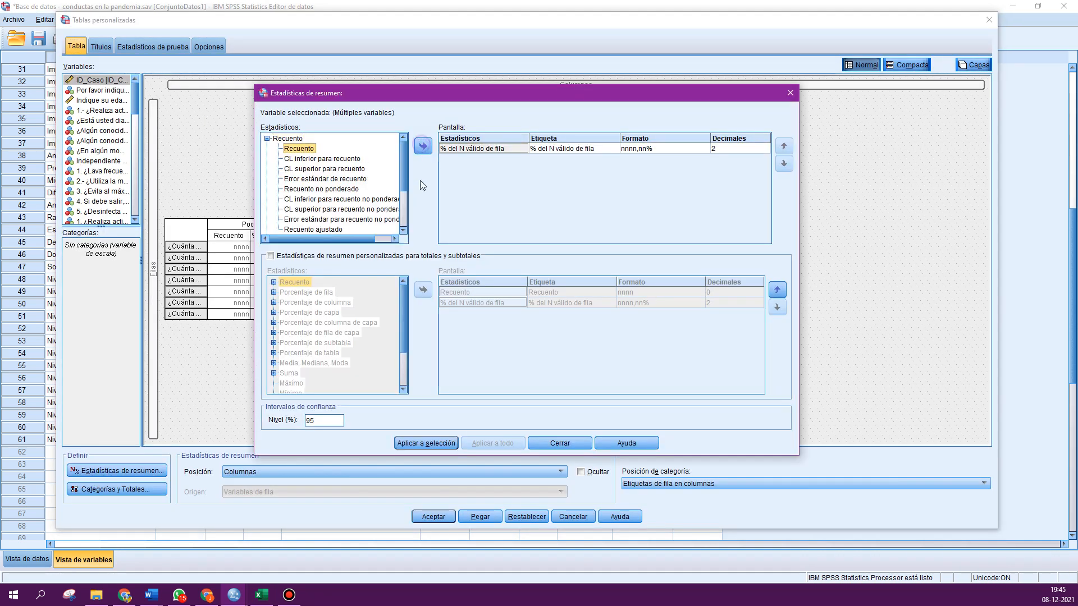
{"action": "left_click", "coordinate": [422, 443]}
{"action": "left_click", "coordinate": [543, 443]}
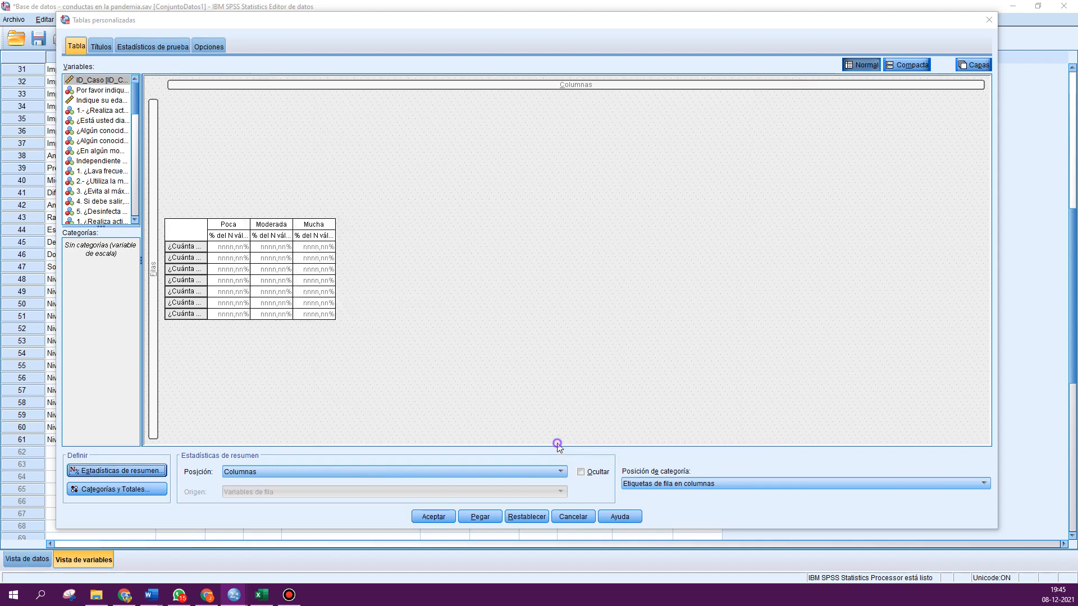
{"action": "left_click", "coordinate": [432, 517]}
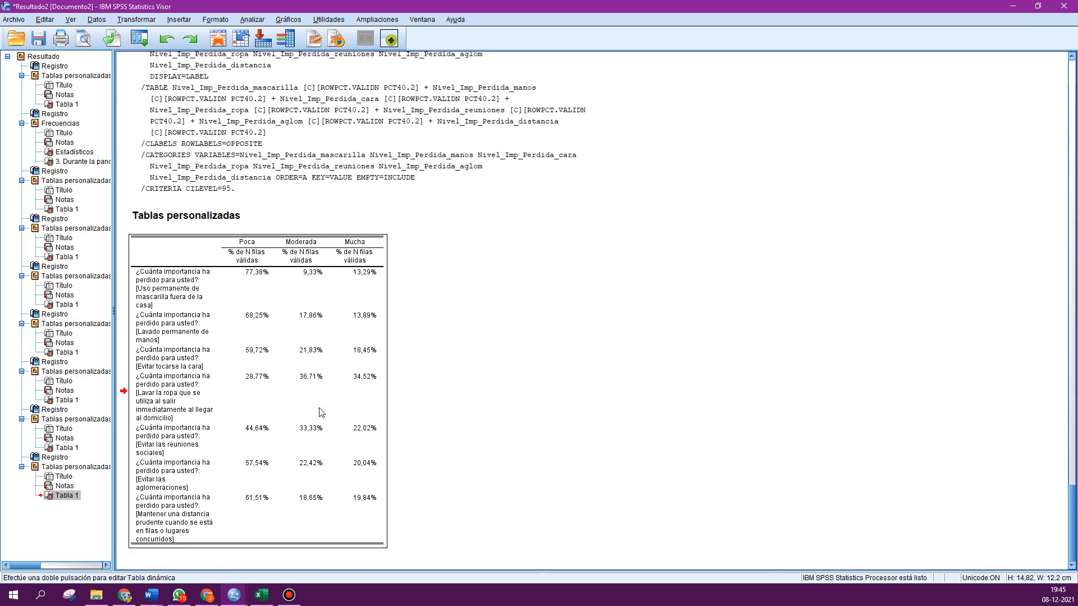
- Copy the percentages-only table and paste it into another new Excel worksheet at cell D3
{"action": "left_click", "coordinate": [319, 408]}
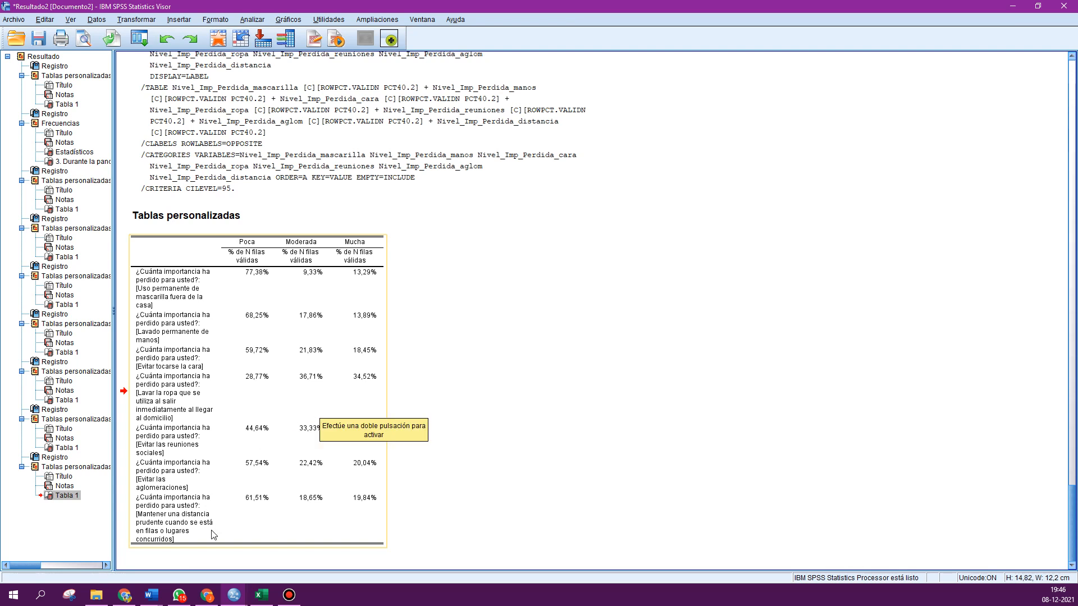
{"action": "left_click", "coordinate": [260, 595]}
{"action": "scroll", "coordinate": [483, 308], "scroll_direction": "down", "scroll_amount": 2}
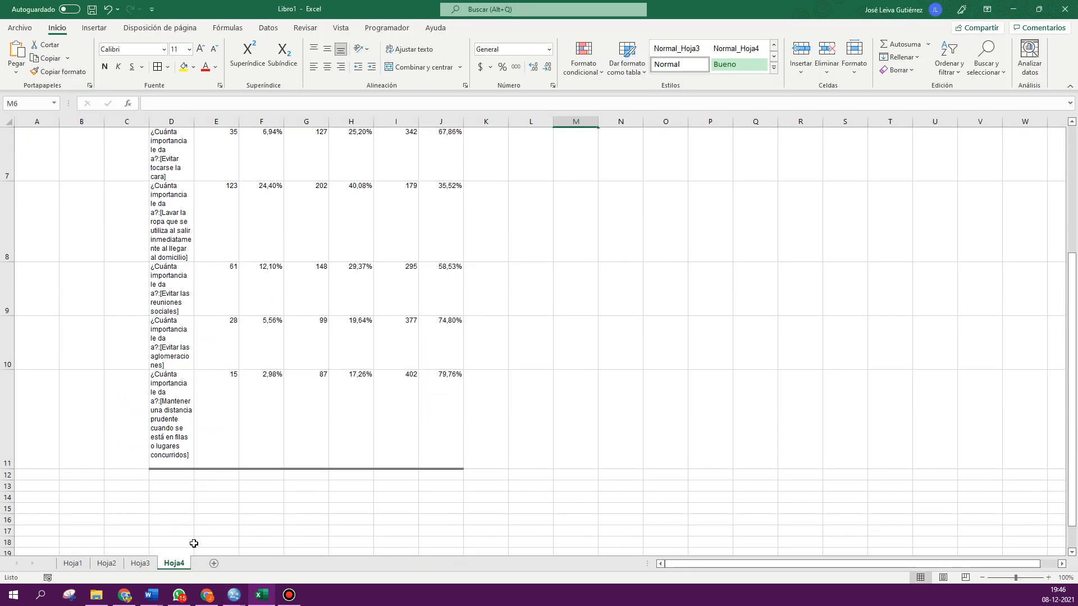
{"action": "left_click", "coordinate": [213, 563]}
{"action": "left_click", "coordinate": [157, 155]}
{"action": "key", "text": "ctrl+v"}
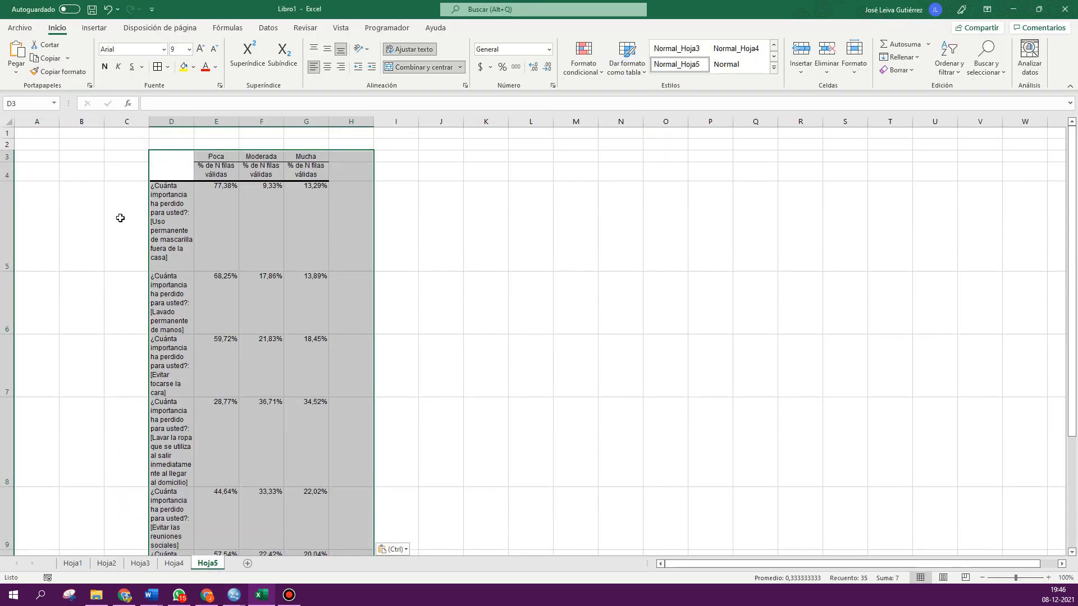
- Widen column D and autofit the row heights of the whole sheet
{"action": "left_click", "coordinate": [118, 218]}
{"action": "left_click_drag", "start_coordinate": [194, 122], "coordinate": [378, 129]}
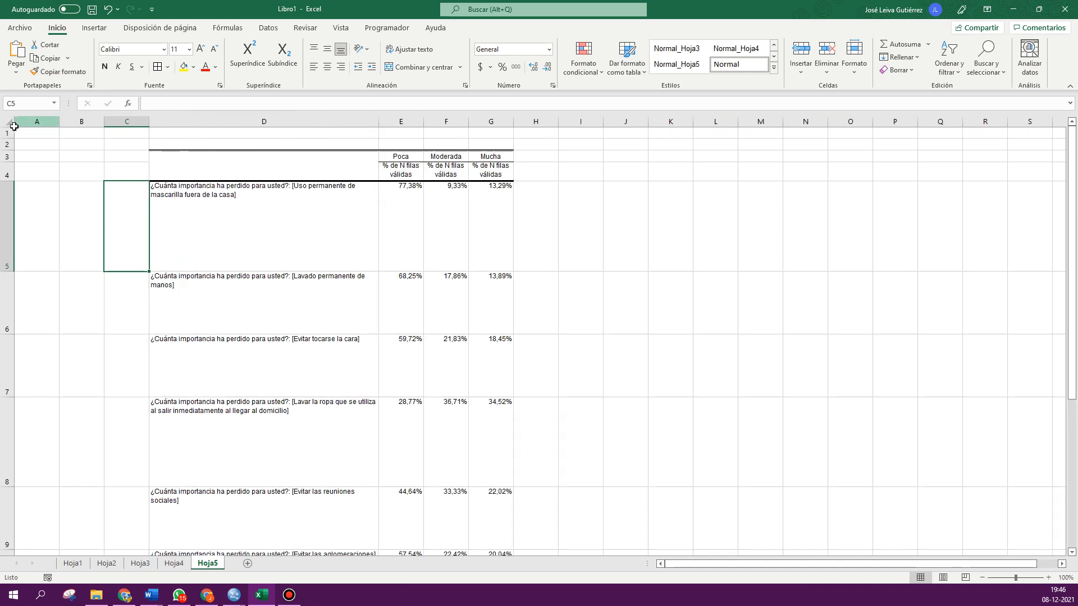
{"action": "left_click", "coordinate": [7, 121]}
{"action": "double_click", "coordinate": [7, 139]}
{"action": "left_click", "coordinate": [98, 222]}
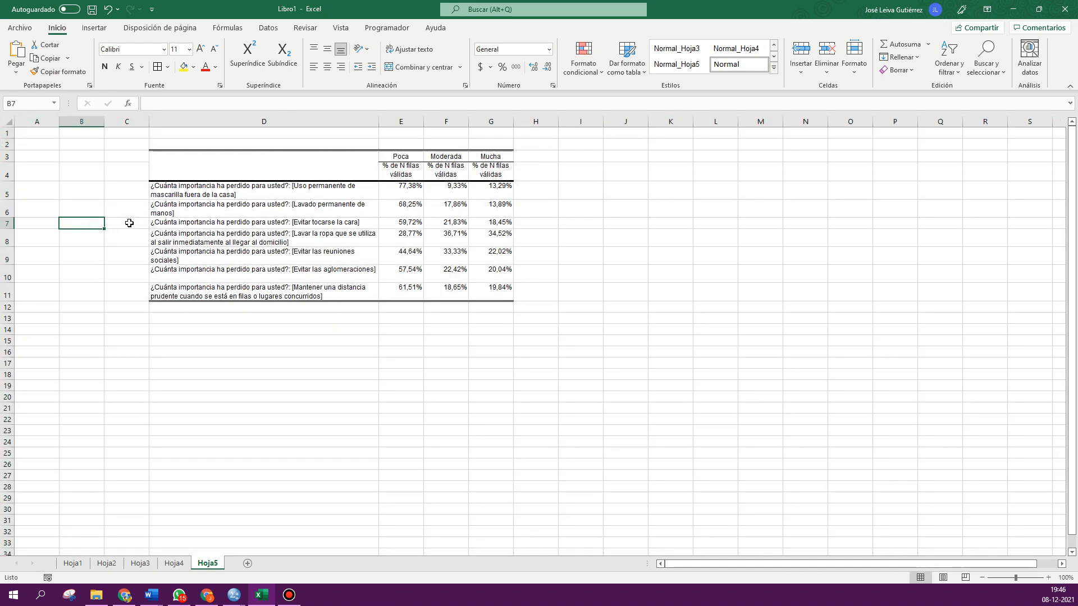
- Select and copy the shared prefix '¿Cuánta importancia ha perdido para usted?: [' from the first label cell
{"action": "double_click", "coordinate": [249, 187]}
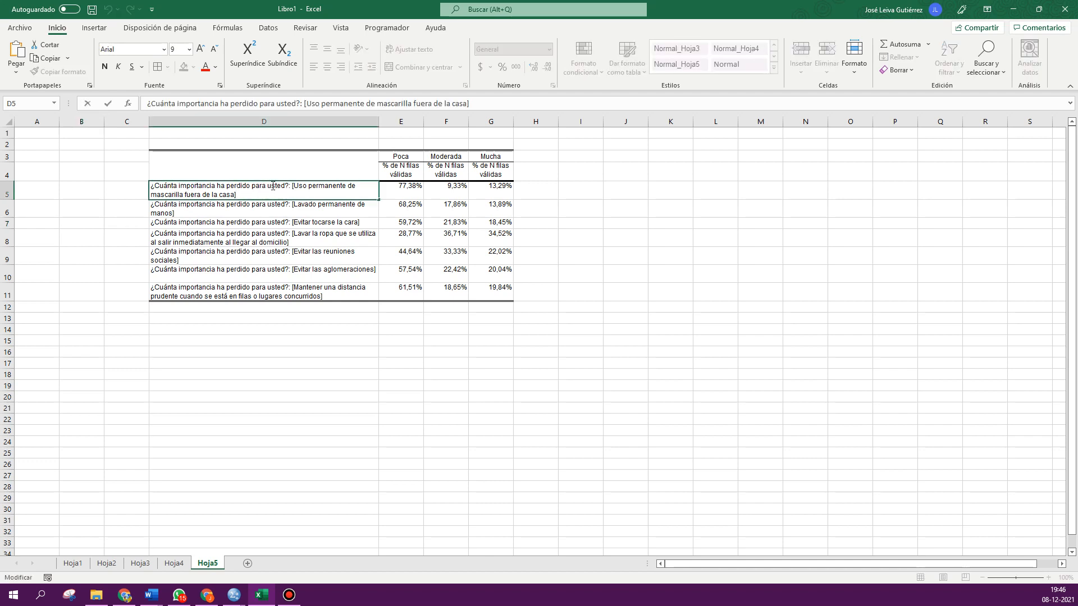
{"action": "left_click_drag", "start_coordinate": [293, 185], "coordinate": [117, 181]}
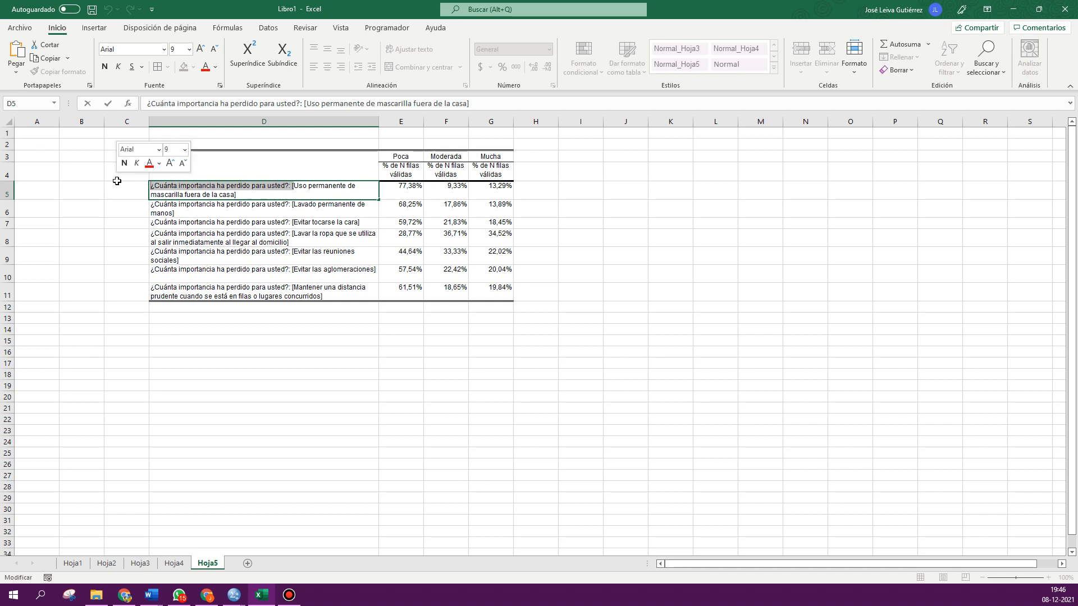
{"action": "key", "text": "Escape"}
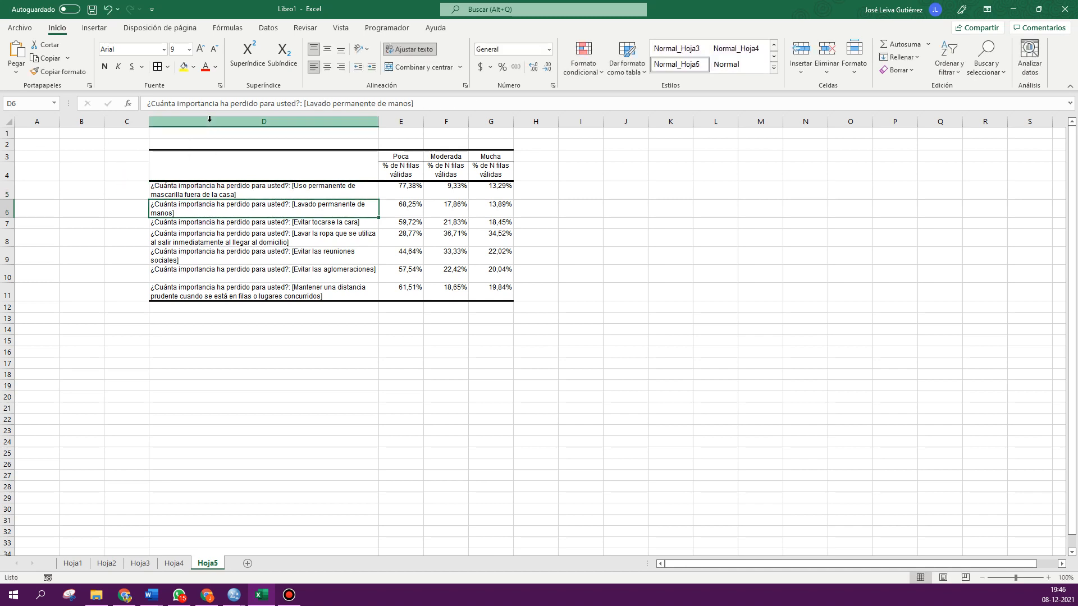
- Remove the prefix '¿Cuánta importancia ha perdido para usted?: [' from all labels in column D with Replace All
{"action": "left_click", "coordinate": [260, 122]}
{"action": "left_click", "coordinate": [987, 66]}
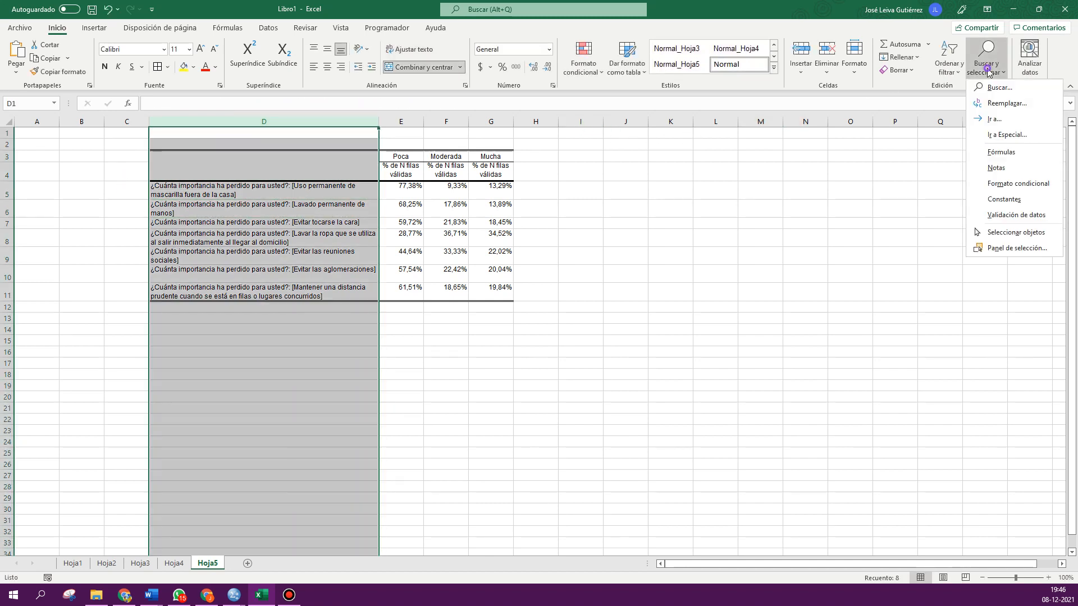
{"action": "left_click", "coordinate": [989, 104]}
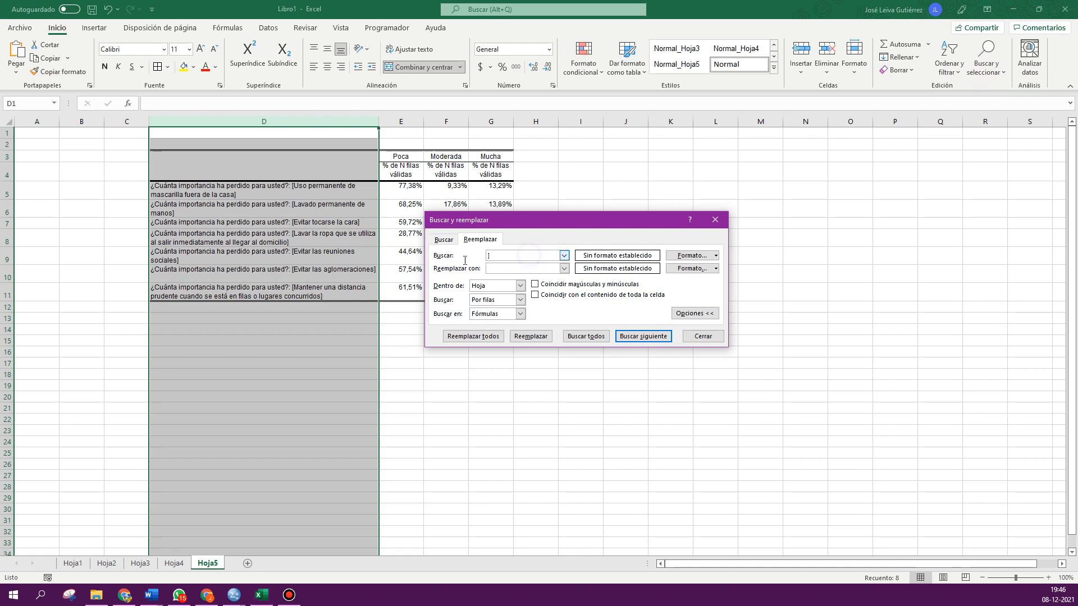
{"action": "key", "text": "BackSpace"}
{"action": "key", "text": "ctrl+v"}
{"action": "left_click", "coordinate": [503, 269]}
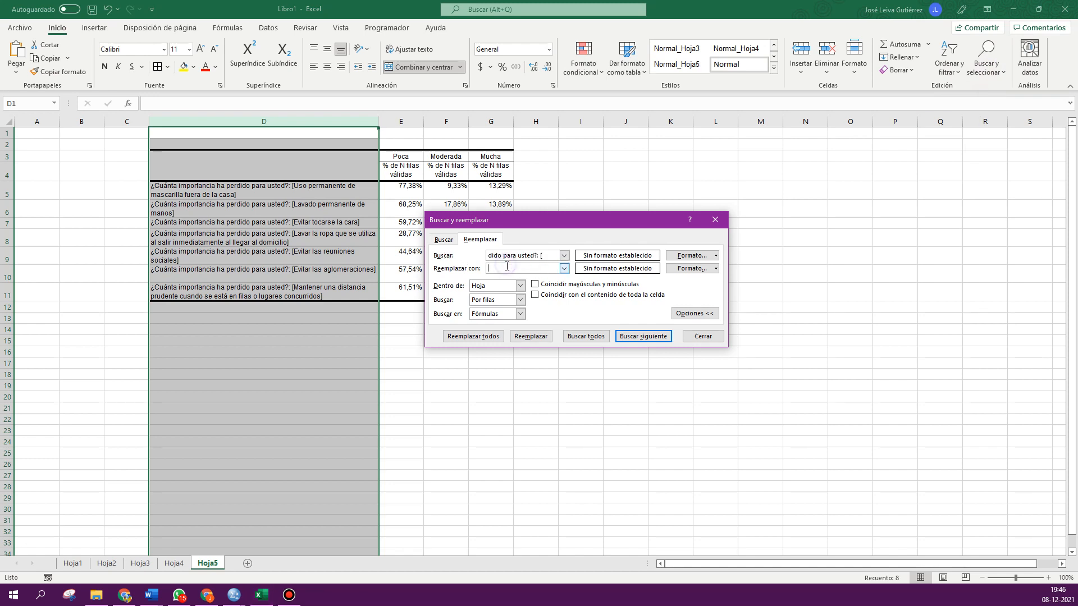
{"action": "left_click", "coordinate": [473, 335]}
{"action": "left_click", "coordinate": [532, 335]}
- Replace every closing bracket ']' in column D with nothing and close the Find and Replace dialog
{"action": "left_click_drag", "start_coordinate": [550, 256], "coordinate": [383, 249]}
{"action": "type", "text": "]"}
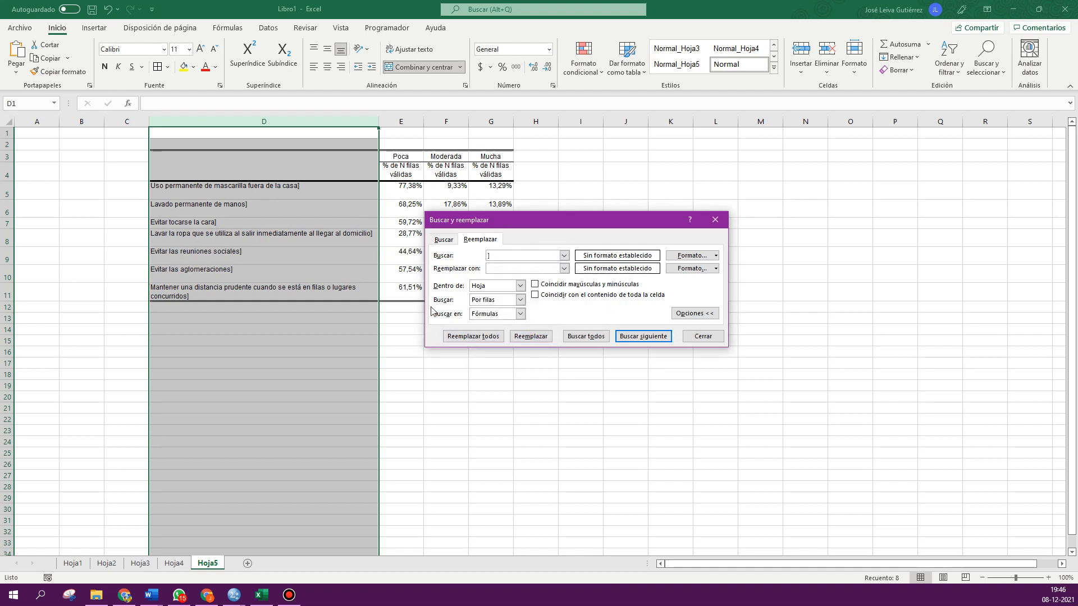
{"action": "left_click", "coordinate": [472, 335]}
{"action": "left_click", "coordinate": [610, 284]}
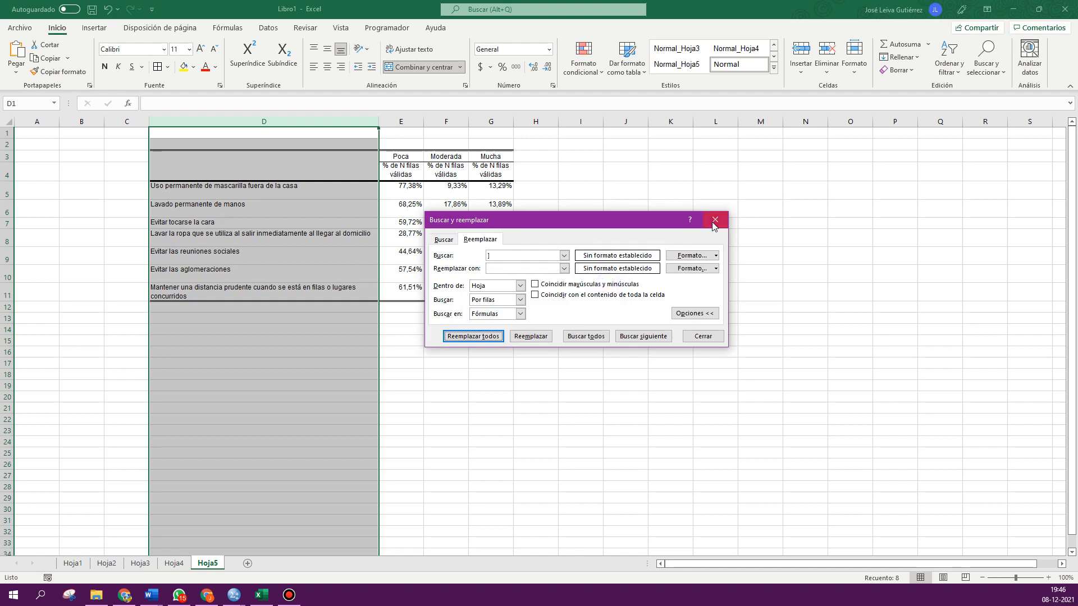
{"action": "left_click", "coordinate": [715, 219]}
- Delete row 4 holding the '% de N filas válidas' statistic headers
{"action": "left_click", "coordinate": [669, 273]}
{"action": "left_click_drag", "start_coordinate": [417, 172], "coordinate": [491, 172]}
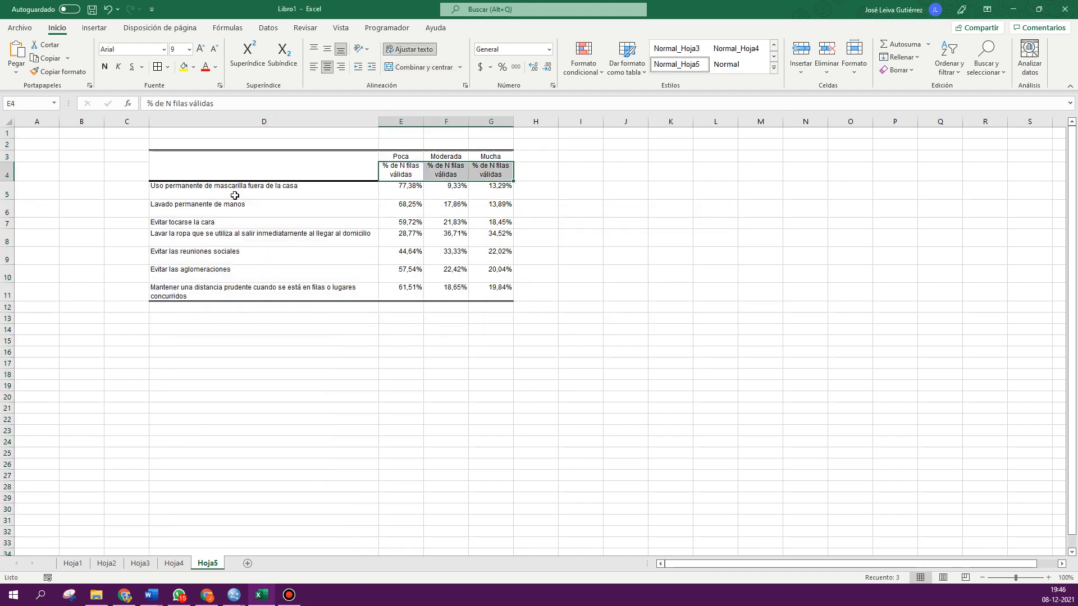
{"action": "right_click", "coordinate": [6, 171]}
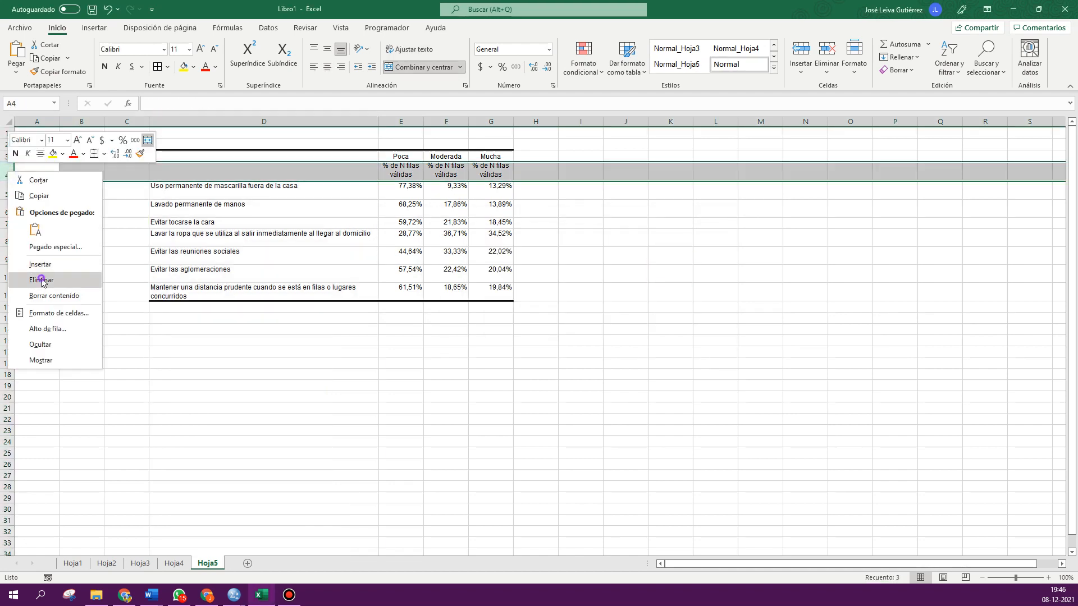
{"action": "left_click", "coordinate": [38, 276]}
- Select the table D3:G10 and insert a clustered 2-D bar chart from it
{"action": "left_click", "coordinate": [490, 345]}
{"action": "scroll", "coordinate": [565, 289], "scroll_direction": "up", "scroll_amount": 3, "text": "ctrl"}
{"action": "scroll", "coordinate": [566, 288], "scroll_direction": "up", "scroll_amount": 1, "text": "ctrl"}
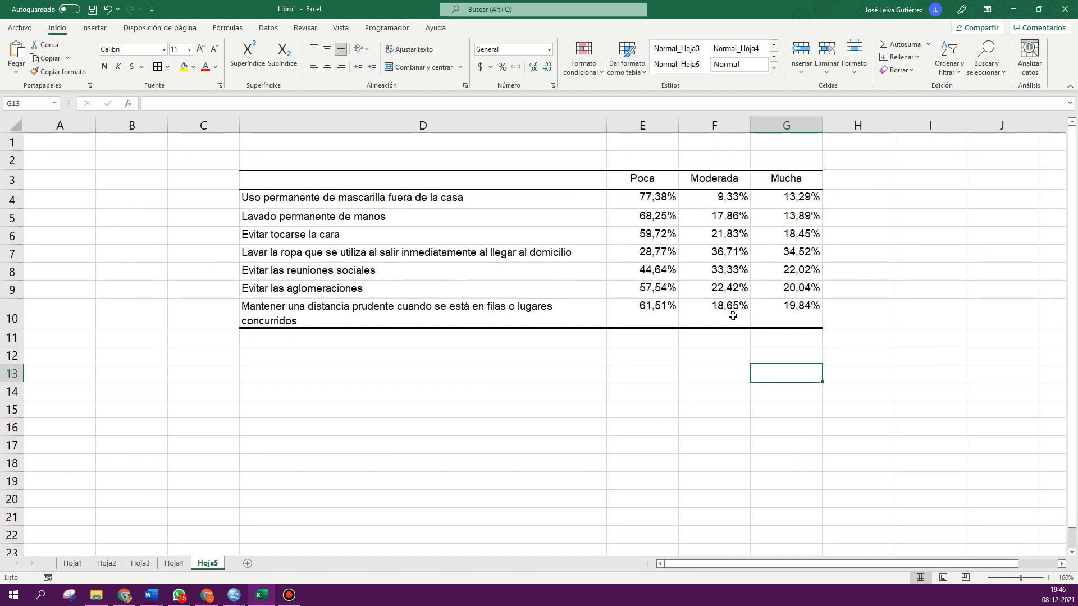
{"action": "left_click_drag", "start_coordinate": [559, 178], "coordinate": [790, 317]}
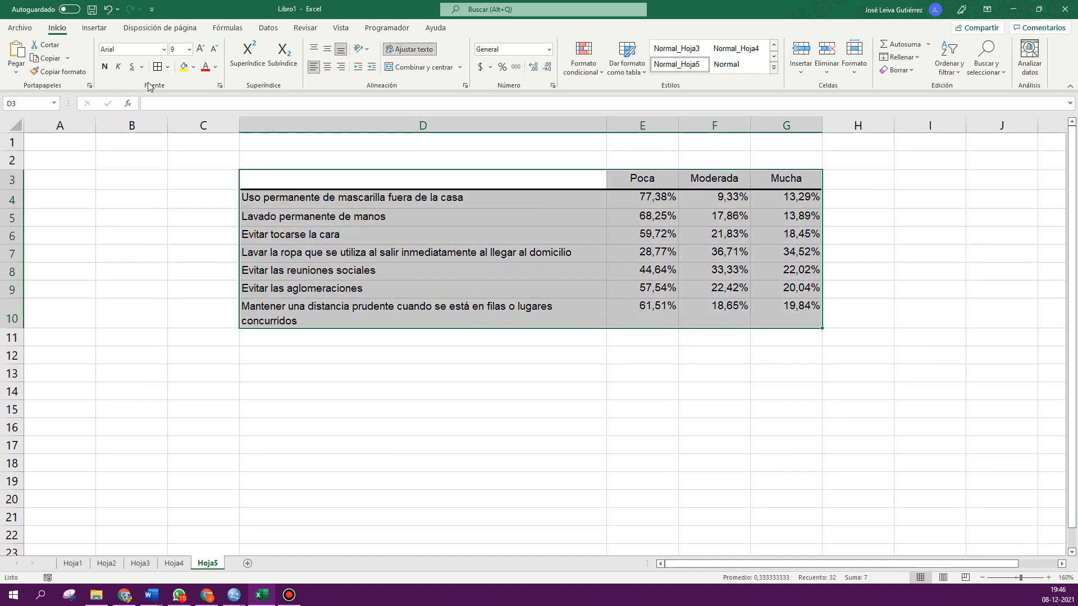
{"action": "left_click", "coordinate": [95, 28]}
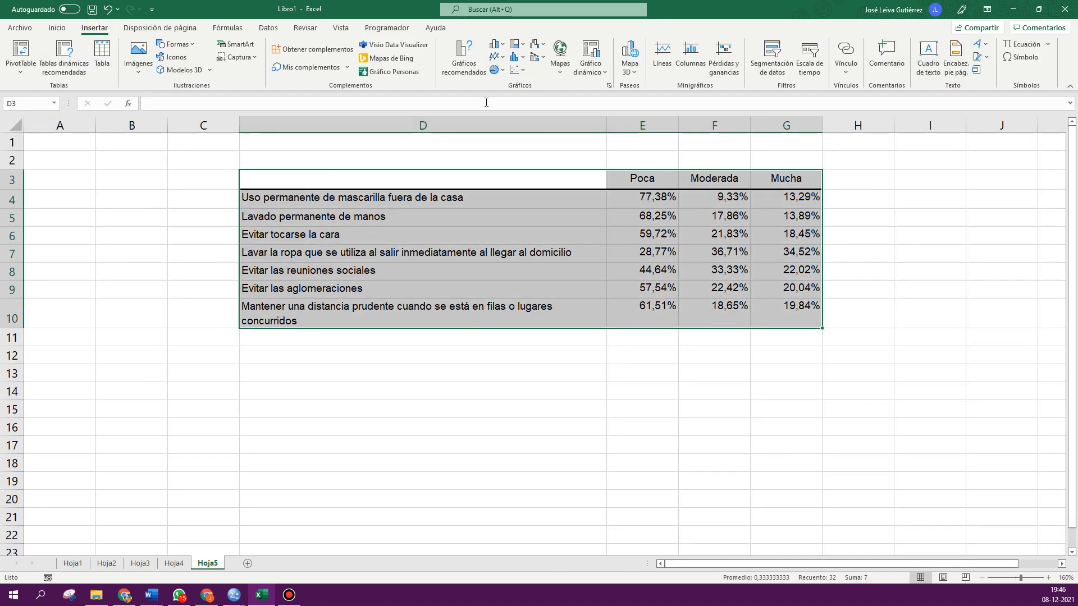
{"action": "left_click", "coordinate": [495, 45]}
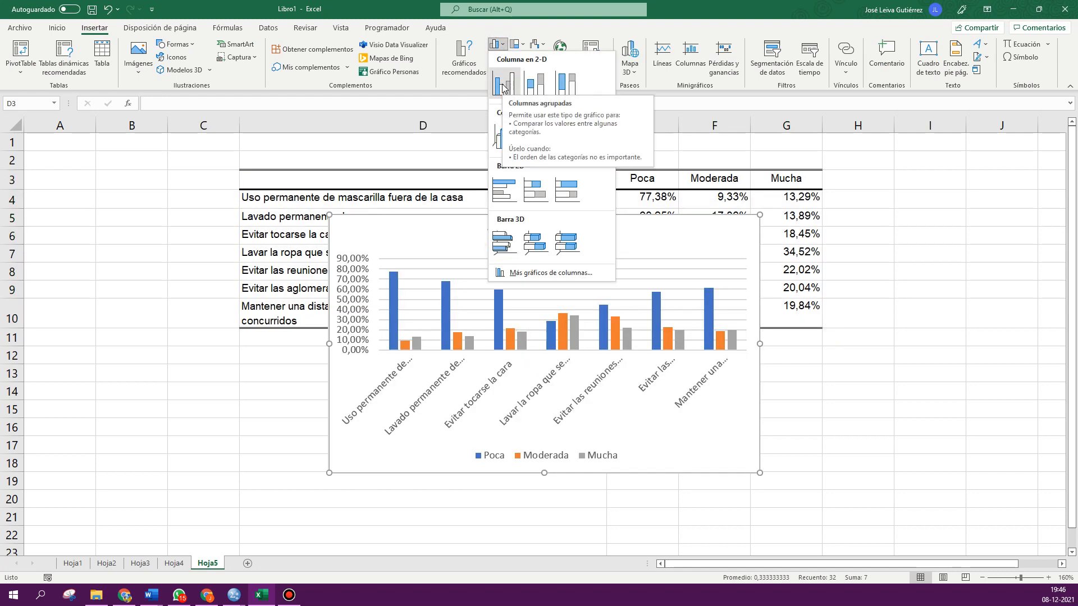
{"action": "left_click", "coordinate": [504, 193]}
- Move the chart below the table and delete its title
{"action": "left_click_drag", "start_coordinate": [479, 228], "coordinate": [404, 380]}
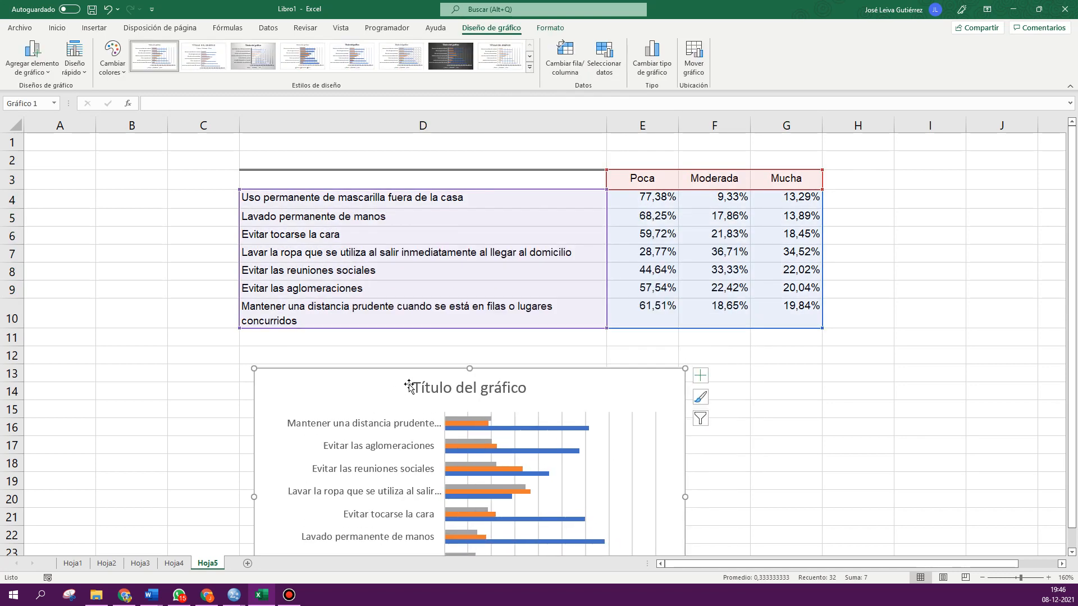
{"action": "left_click", "coordinate": [404, 381]}
{"action": "key", "text": "Delete"}
- Enlarge the chart by stretching it taller and wider
{"action": "scroll", "coordinate": [197, 296], "scroll_direction": "down", "scroll_amount": 4}
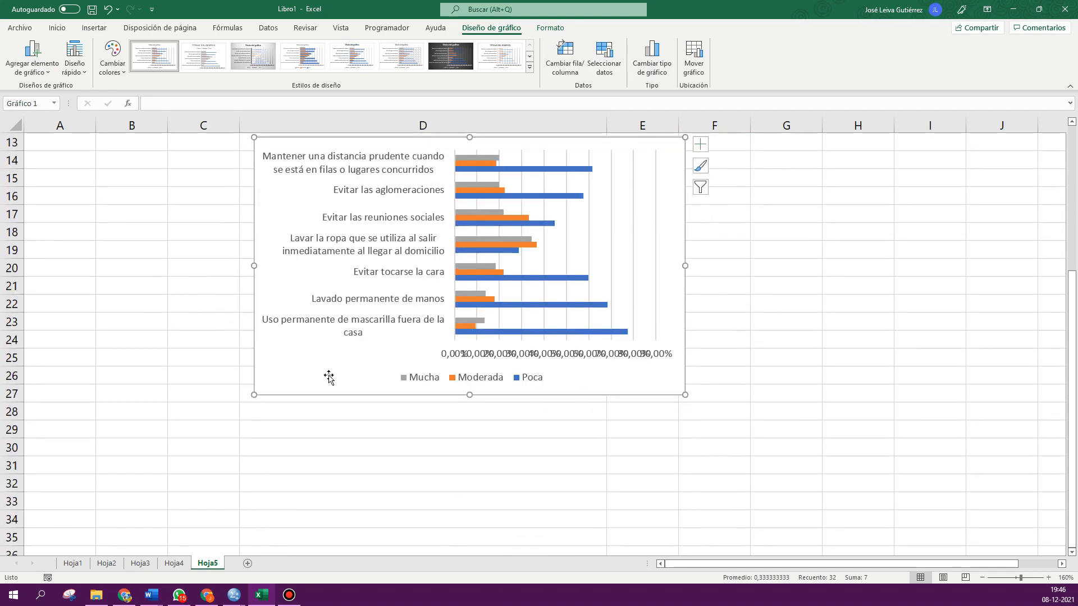
{"action": "left_click_drag", "start_coordinate": [470, 394], "coordinate": [471, 512]}
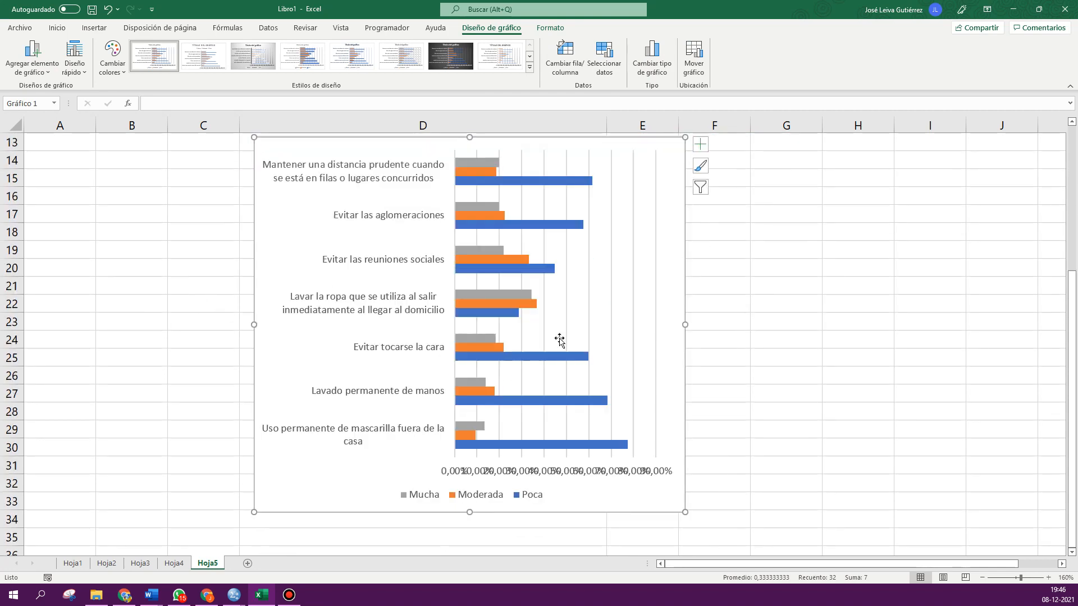
{"action": "left_click_drag", "start_coordinate": [685, 325], "coordinate": [812, 326]}
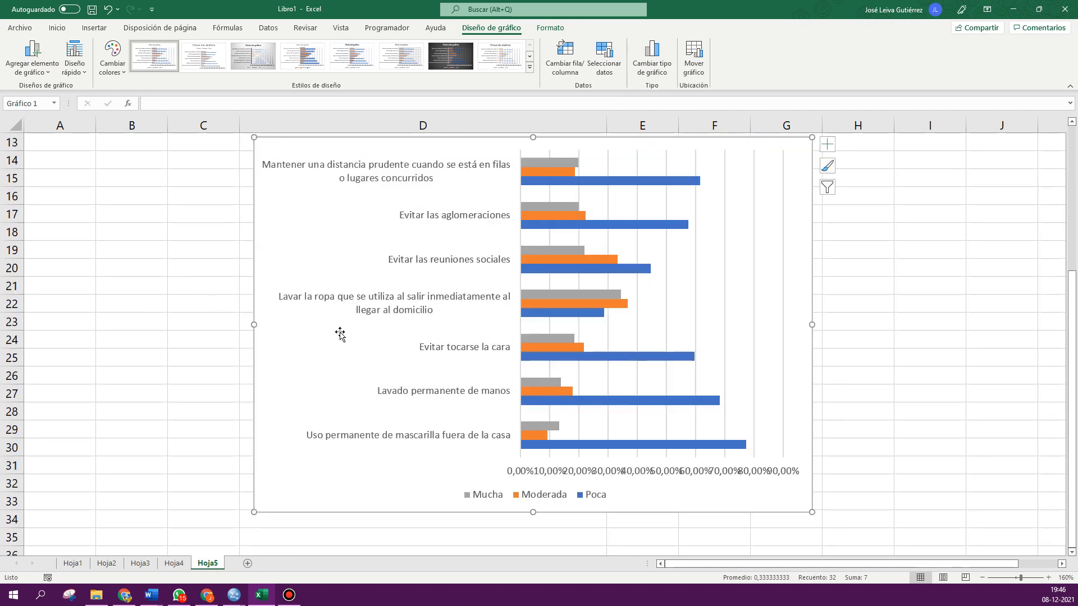
{"action": "scroll", "coordinate": [340, 332], "scroll_direction": "up", "scroll_amount": 1}
{"action": "scroll", "coordinate": [340, 332], "scroll_direction": "down", "scroll_amount": 1}
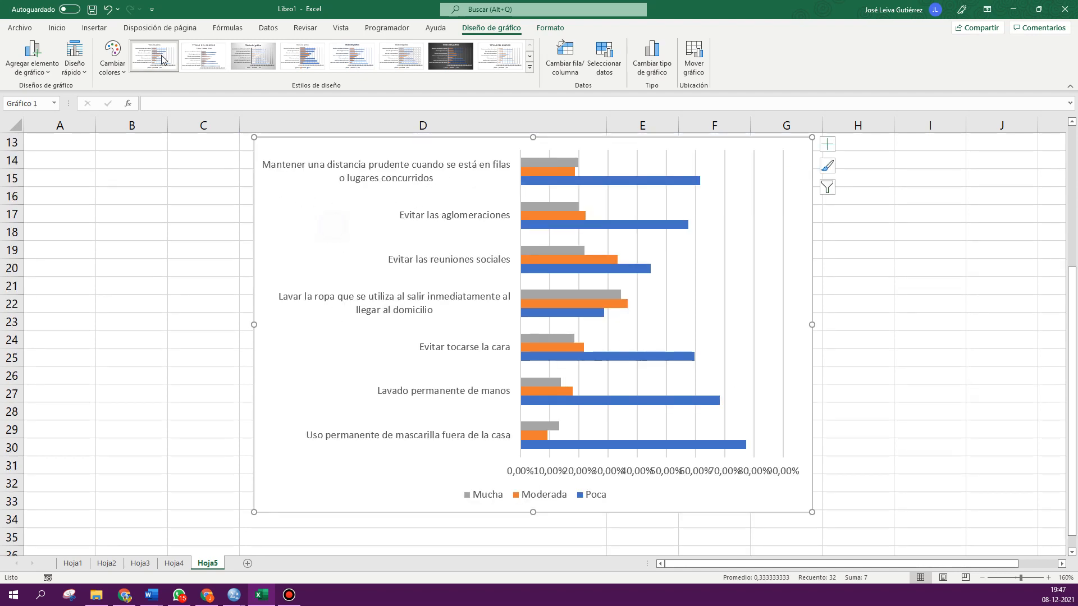
{"action": "left_click", "coordinate": [56, 32]}
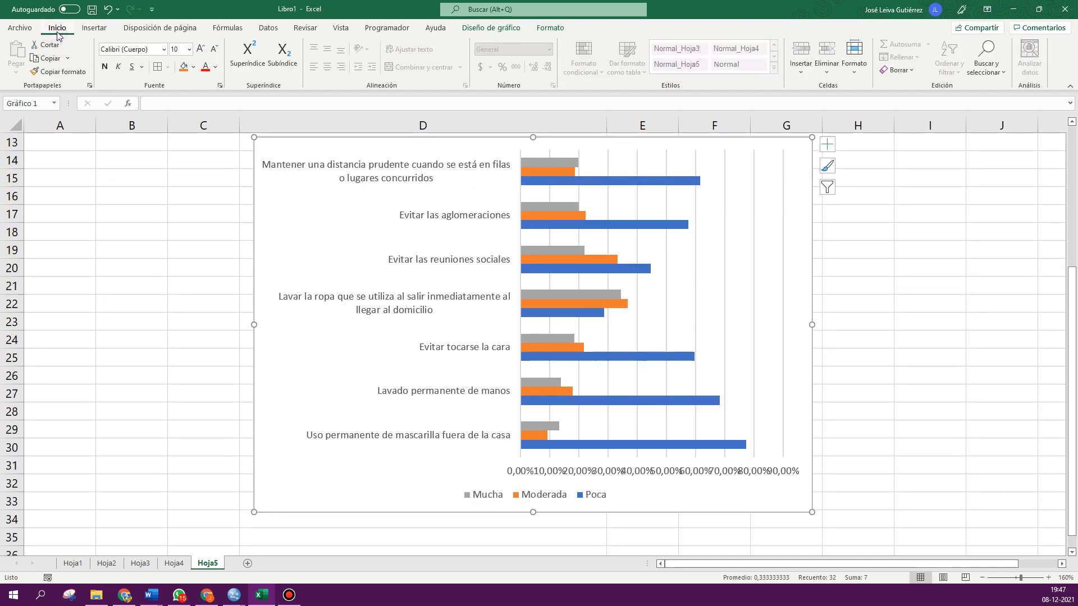
{"action": "left_click", "coordinate": [216, 67]}
{"action": "left_click", "coordinate": [212, 83]}
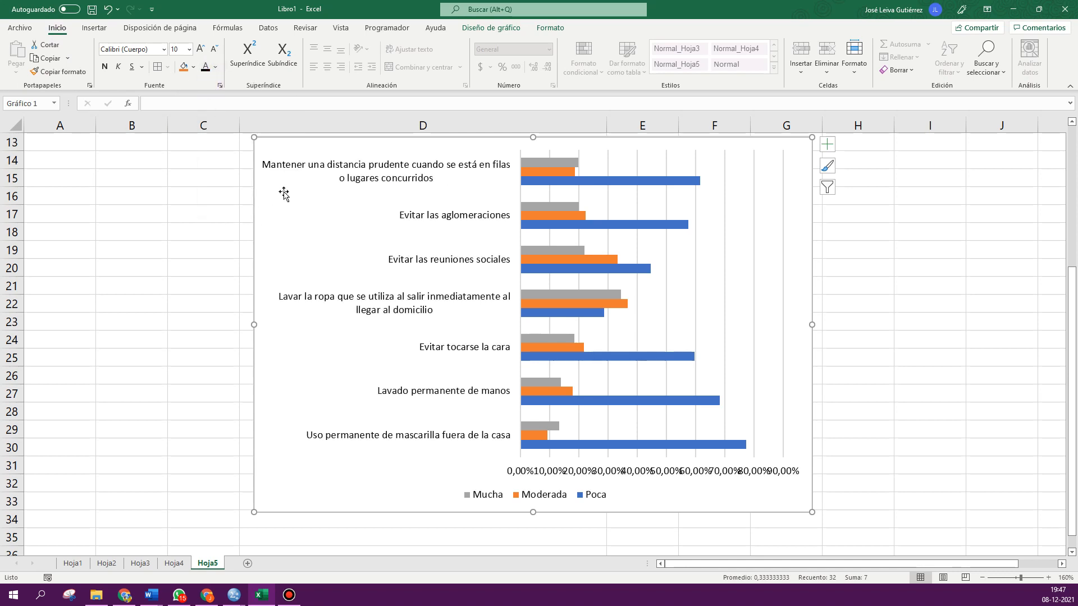
{"action": "left_click", "coordinate": [486, 28]}
- Add data labels positioned at the outside end of the bars
{"action": "left_click", "coordinate": [33, 63]}
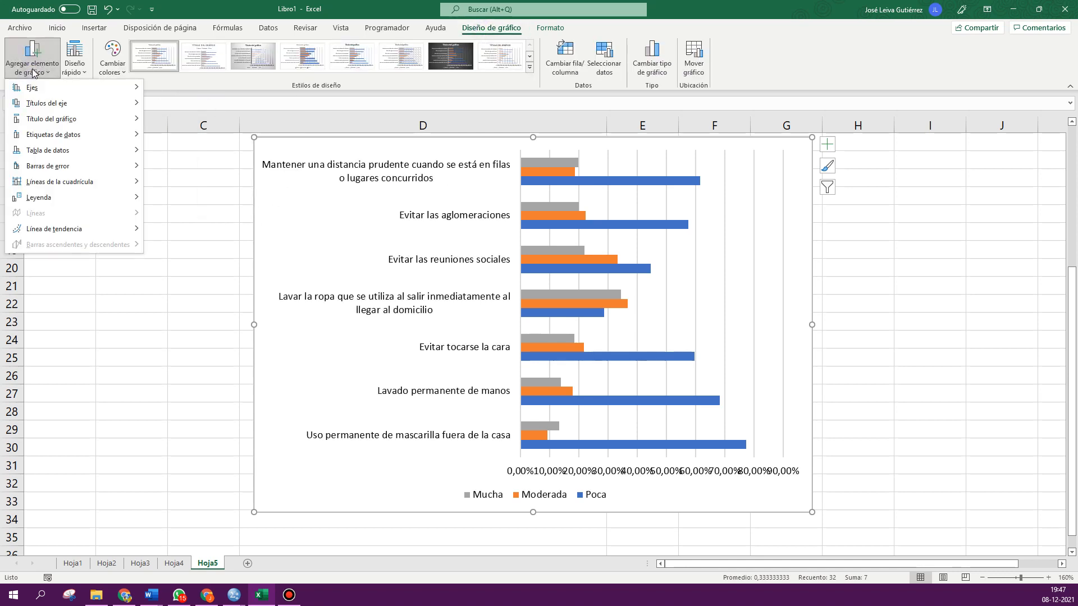
{"action": "mouse_move", "coordinate": [46, 134]}
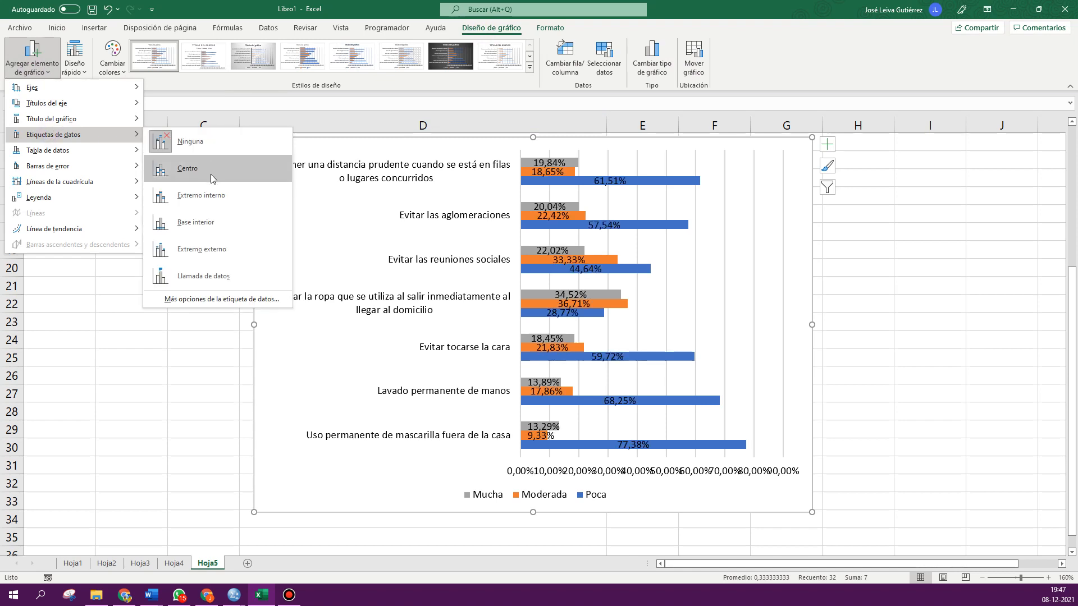
{"action": "left_click", "coordinate": [211, 245]}
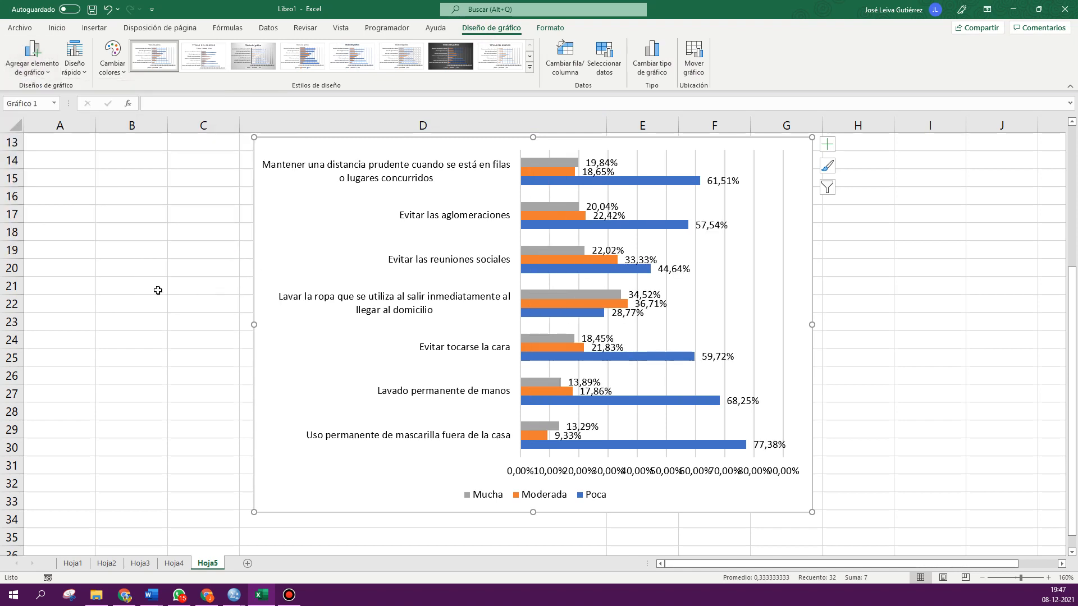
- Format the horizontal axis with a maximum of 1,0 and a major unit of 0,2
{"action": "left_click", "coordinate": [144, 284]}
{"action": "double_click", "coordinate": [543, 474]}
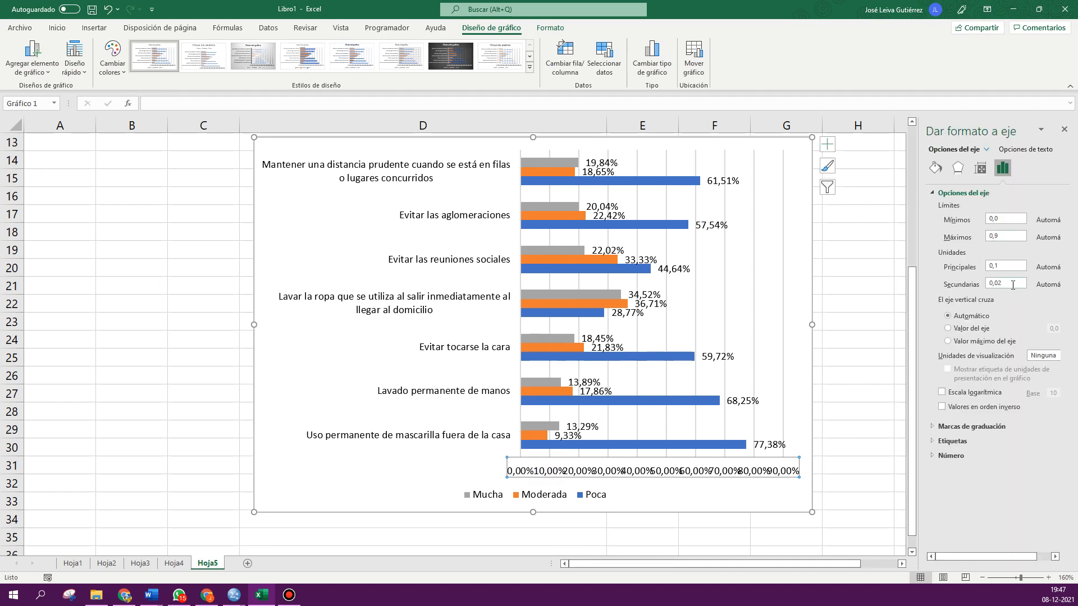
{"action": "left_click", "coordinate": [998, 269]}
{"action": "left_click", "coordinate": [1004, 235]}
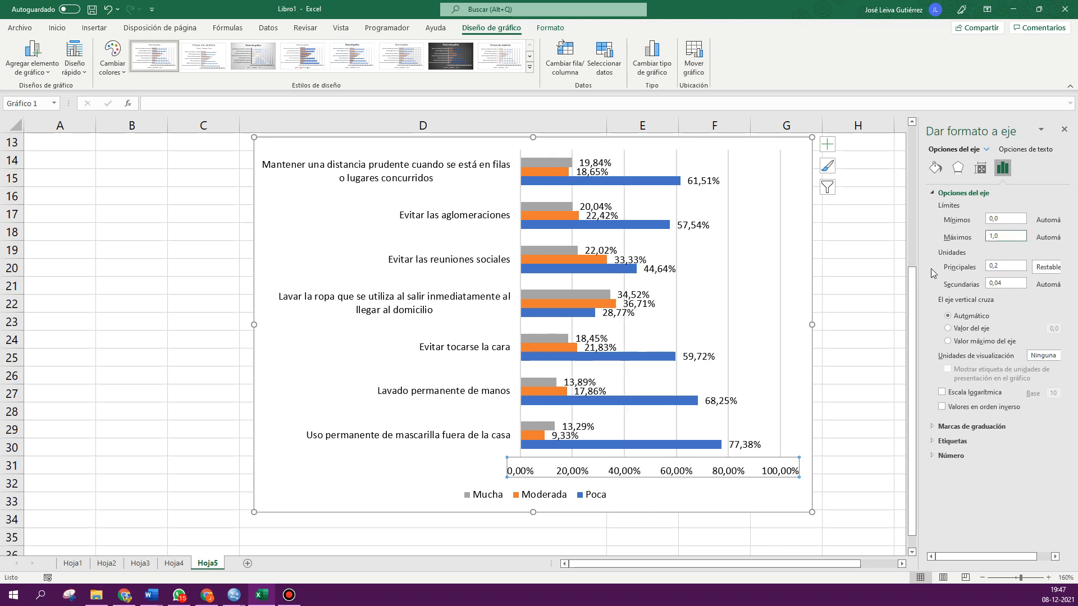
{"action": "left_click", "coordinate": [860, 321]}
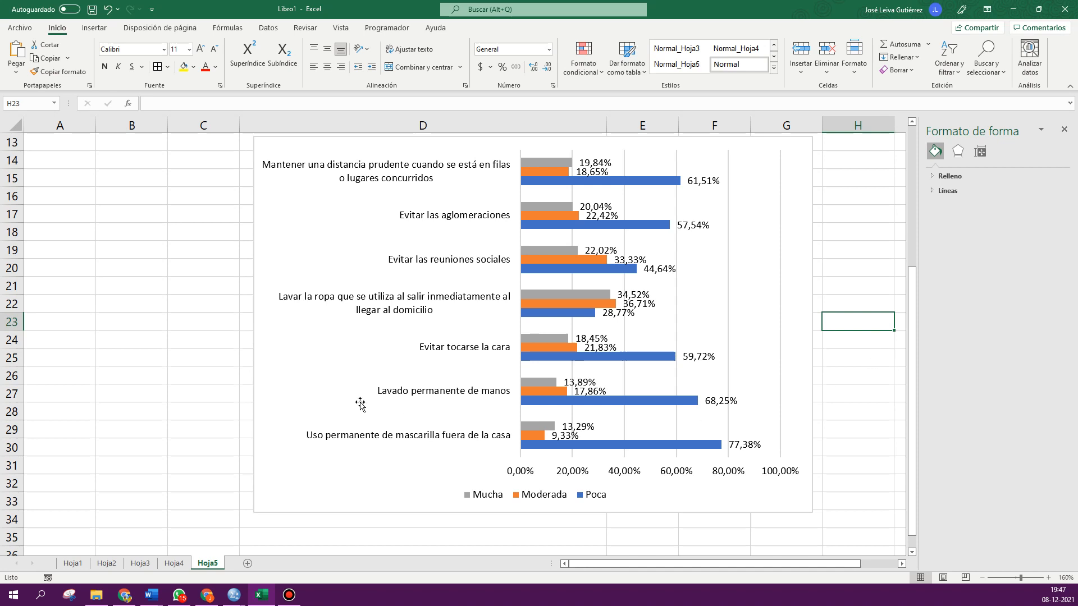
- Switch to the SPSS output viewer, reopen the Custom Tables dialog and reset it
{"action": "left_click", "coordinate": [234, 595]}
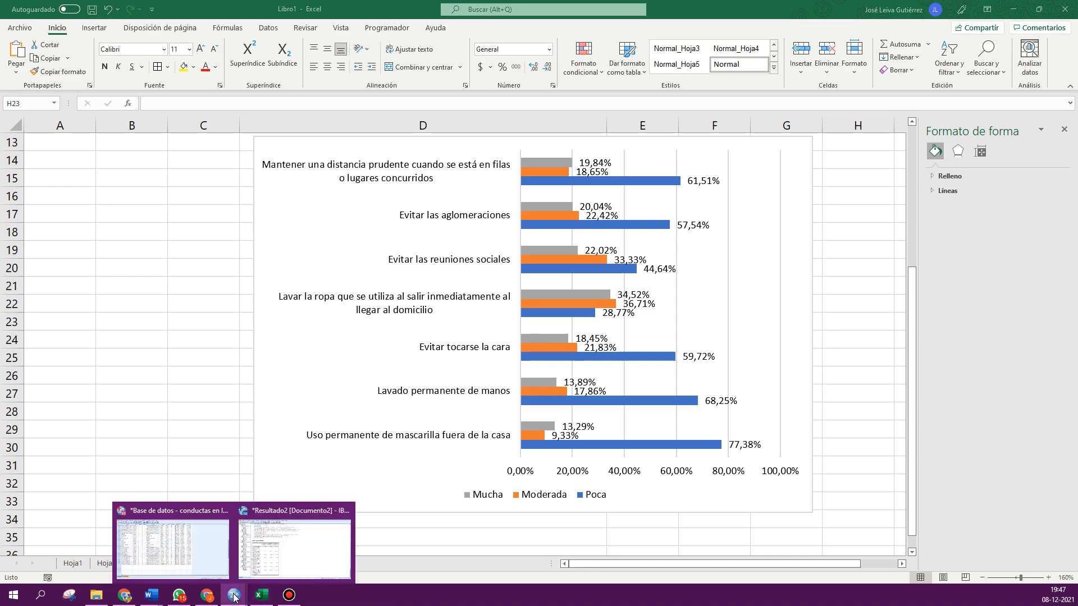
{"action": "left_click", "coordinate": [286, 547]}
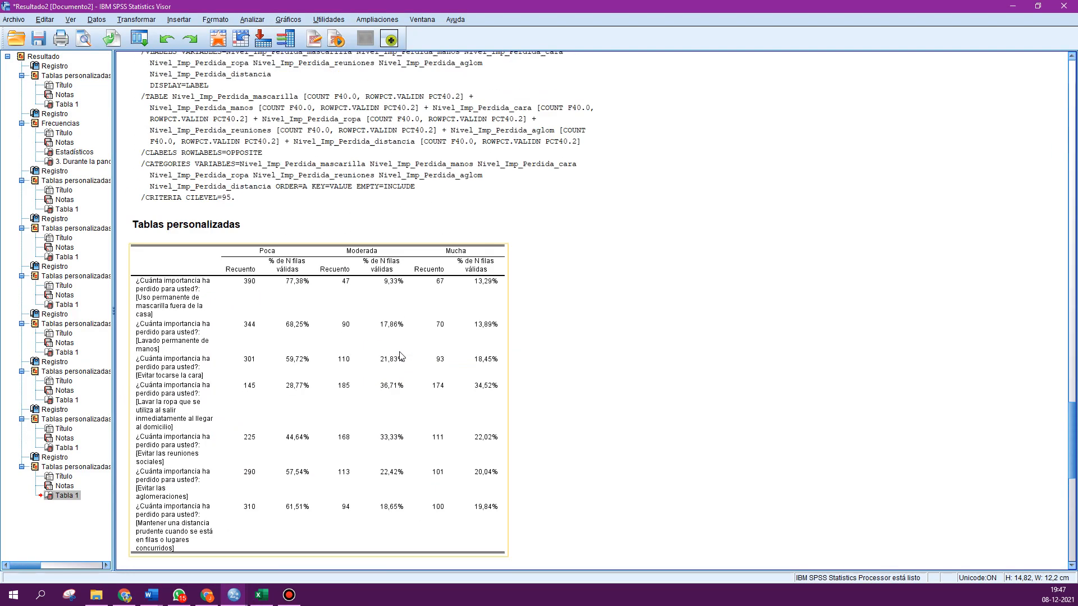
{"action": "scroll", "coordinate": [402, 357], "scroll_direction": "up", "scroll_amount": 15}
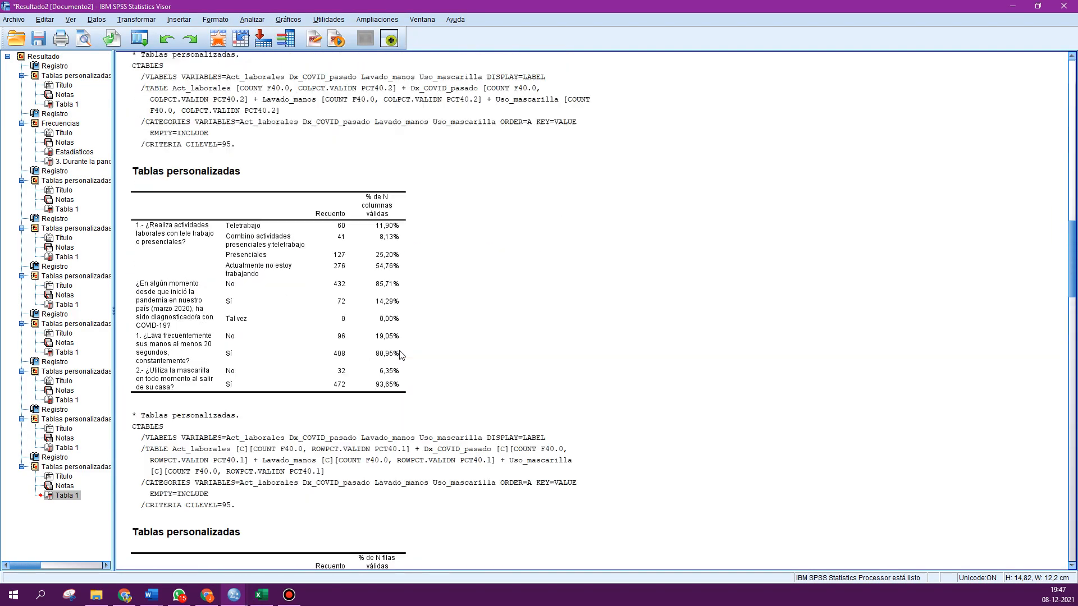
{"action": "scroll", "coordinate": [382, 370], "scroll_direction": "up", "scroll_amount": 5}
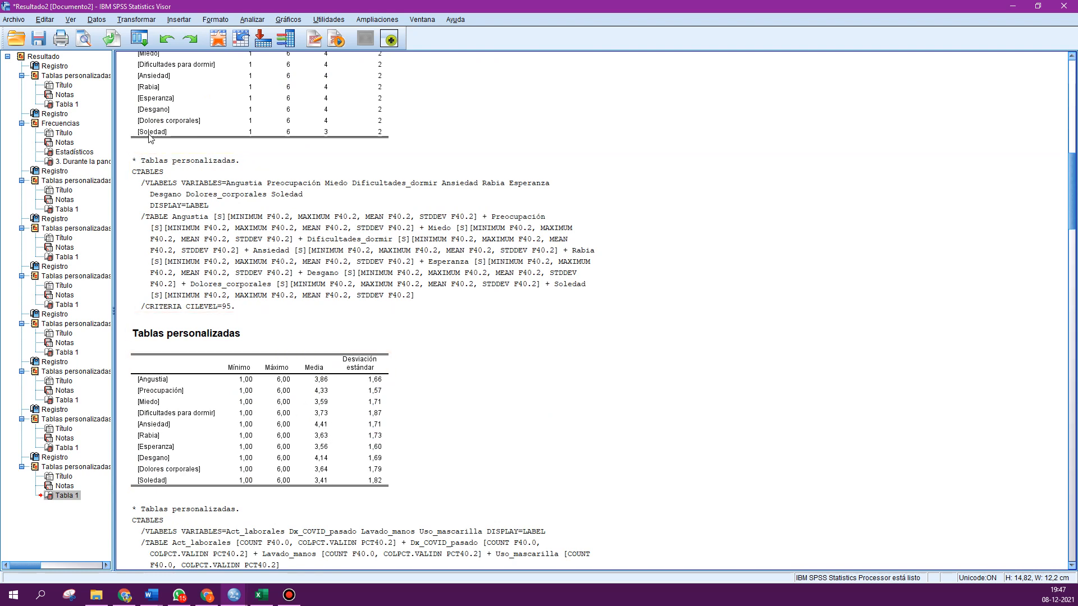
{"action": "left_click", "coordinate": [140, 40]}
{"action": "left_click", "coordinate": [147, 61]}
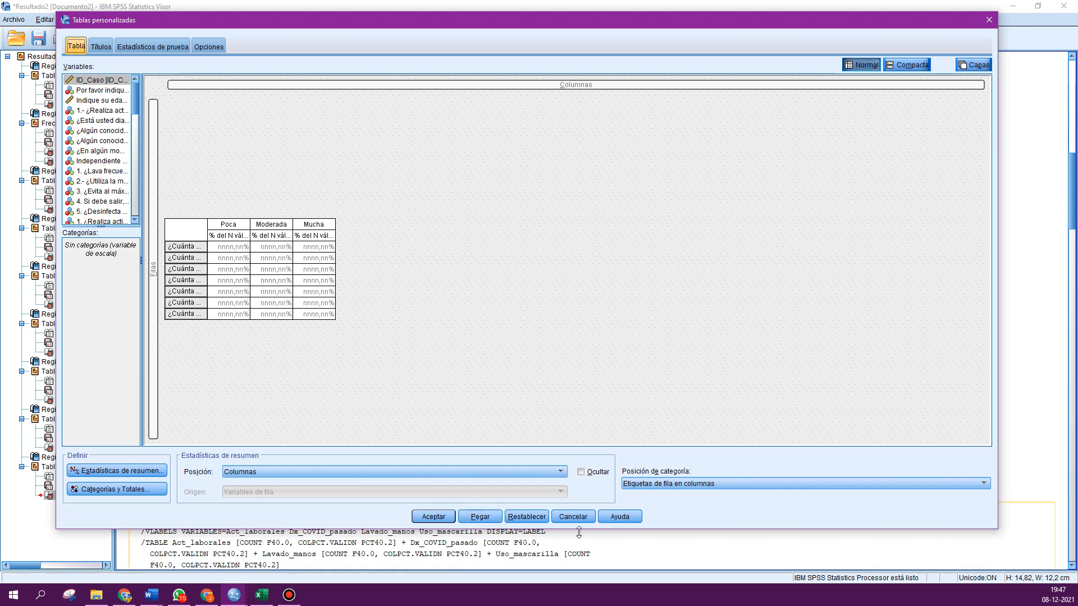
{"action": "left_click", "coordinate": [526, 517]}
{"action": "left_click", "coordinate": [456, 291]}
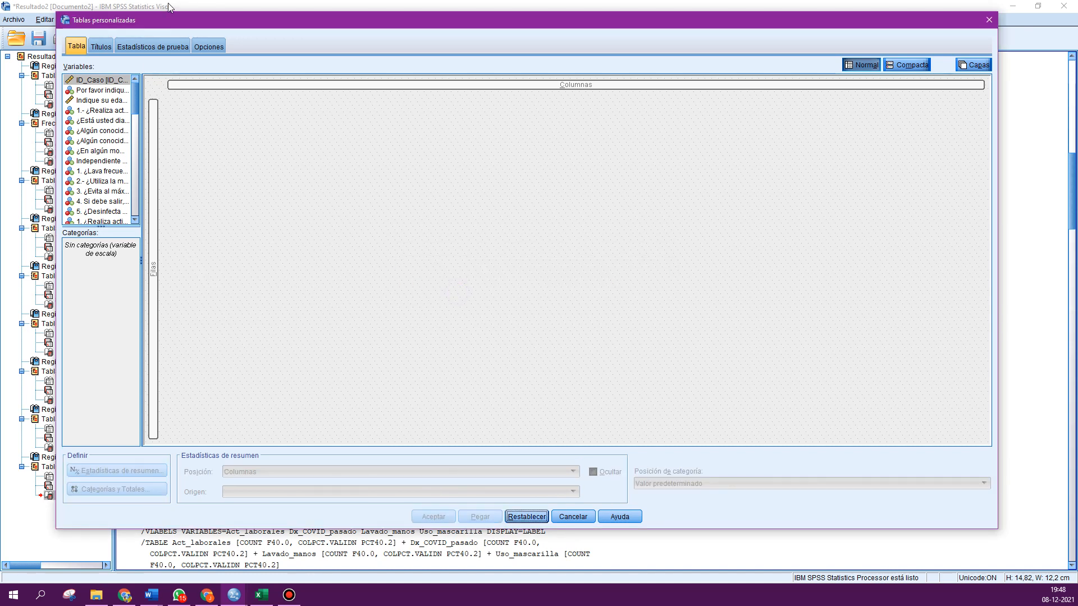
- Move the Custom Tables dialog aside to inspect the previous emotions statistics table, then move it back
{"action": "left_click_drag", "start_coordinate": [181, 25], "coordinate": [225, 527]}
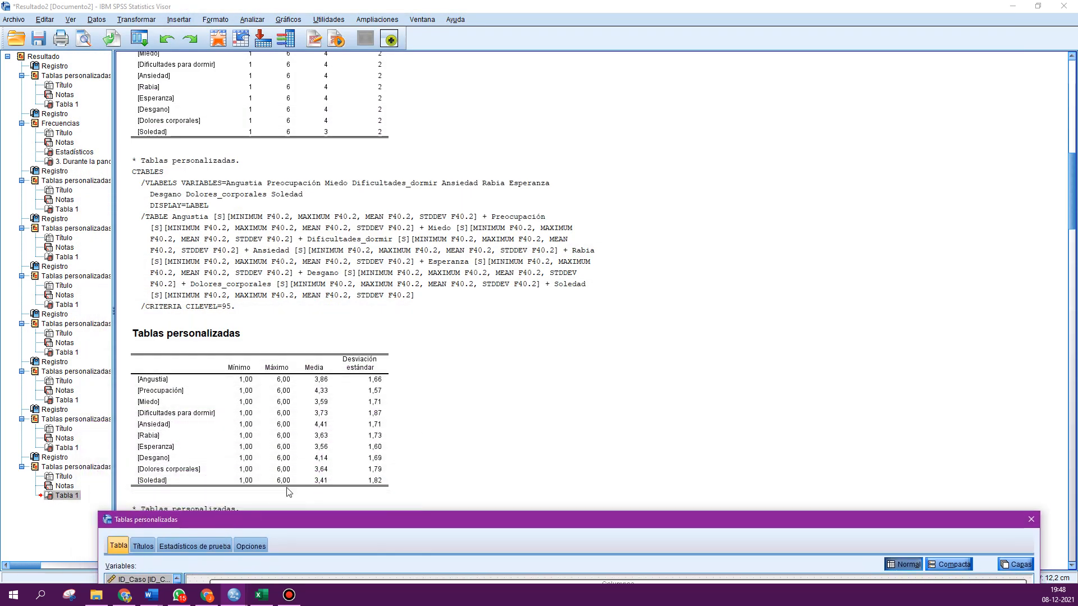
{"action": "left_click", "coordinate": [282, 381]}
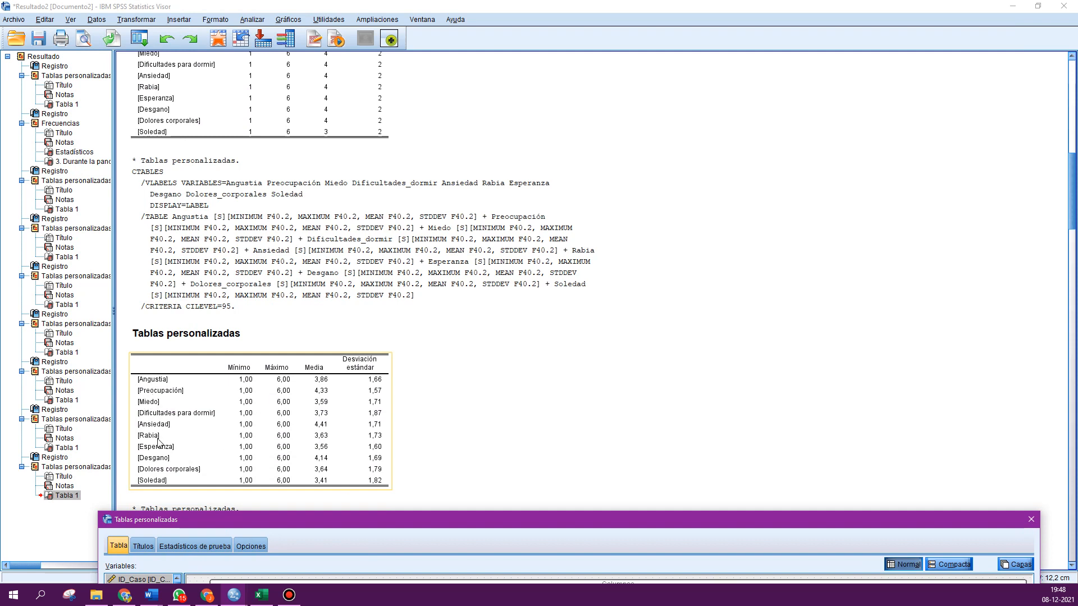
{"action": "left_click", "coordinate": [219, 520]}
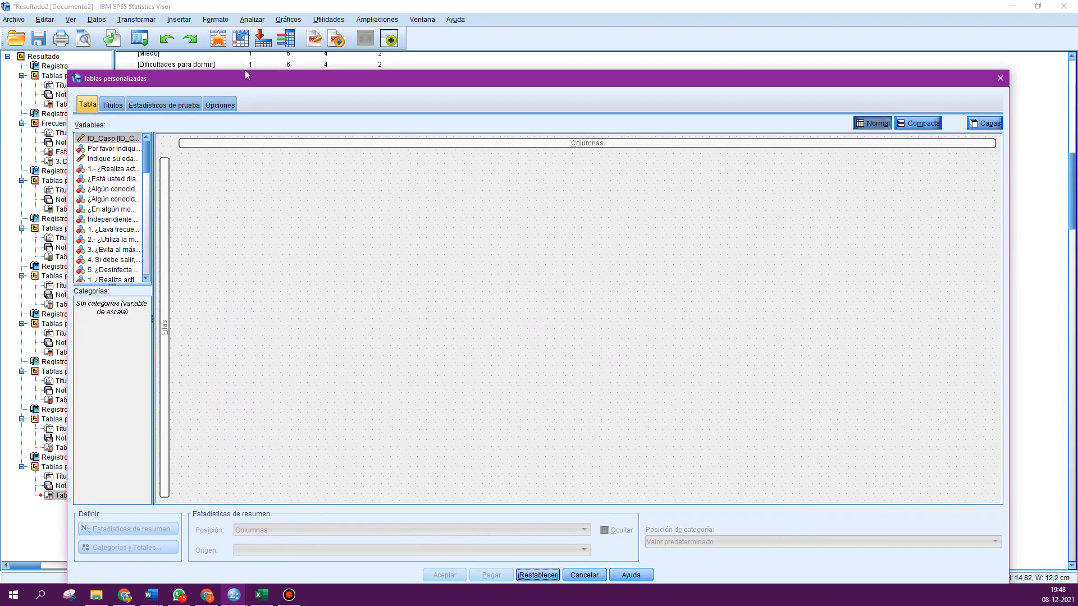
{"action": "left_click_drag", "start_coordinate": [245, 74], "coordinate": [237, 19]}
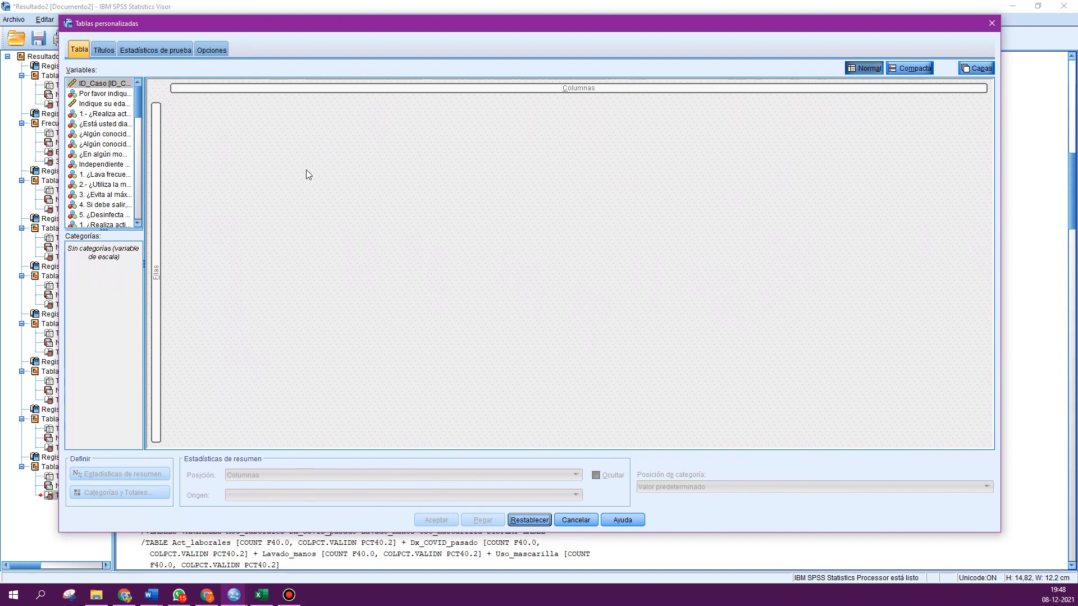
- Place the ten emotion variables from Angustia to Soledad in the table rows
{"action": "left_click_drag", "start_coordinate": [136, 98], "coordinate": [147, 183]}
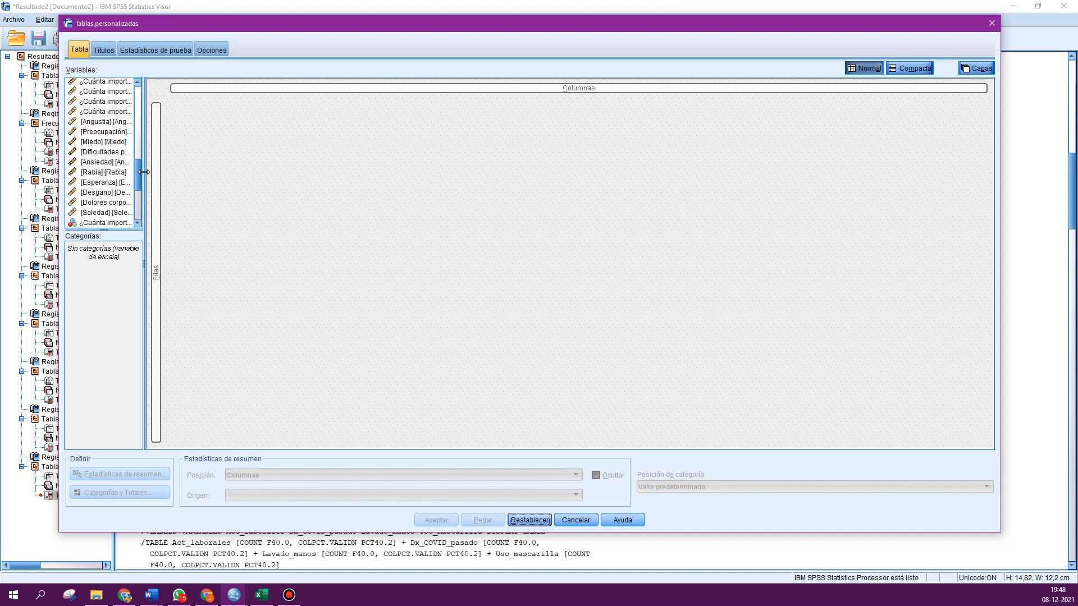
{"action": "left_click", "coordinate": [104, 122]}
{"action": "scroll", "coordinate": [105, 129], "scroll_direction": "down", "scroll_amount": 1}
{"action": "key", "text": "shift+Down"}
{"action": "key", "text": "shift+Down"}
{"action": "key", "text": "shift+Down"}
{"action": "key", "text": "shift+Down"}
{"action": "key", "text": "shift+Down"}
{"action": "key", "text": "shift+Down"}
{"action": "key", "text": "shift+Down"}
{"action": "key", "text": "shift+Down"}
{"action": "key", "text": "shift+Down"}
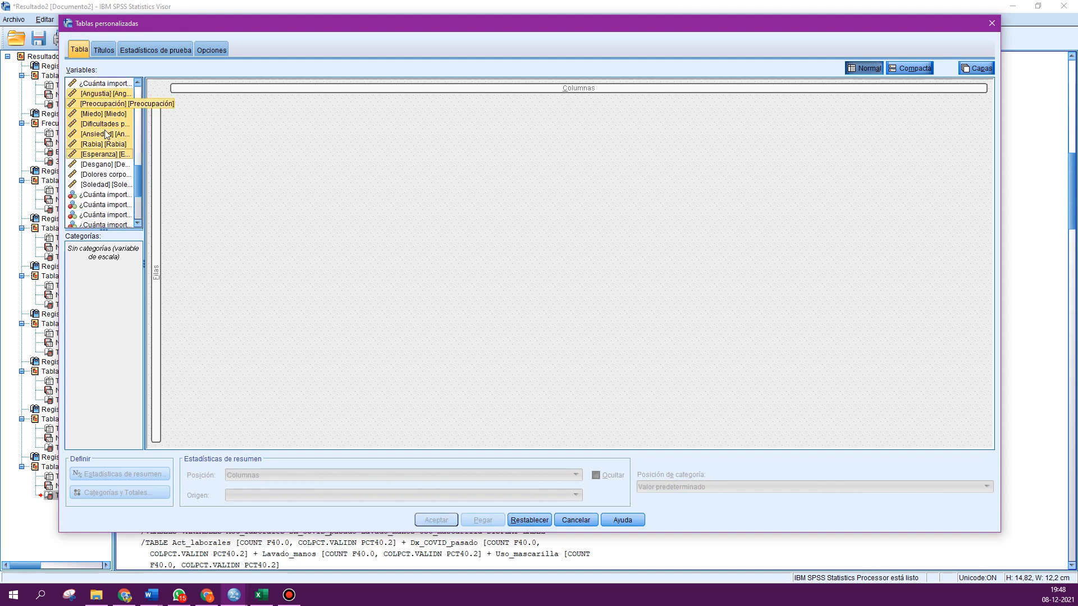
{"action": "left_click_drag", "start_coordinate": [105, 130], "coordinate": [160, 213]}
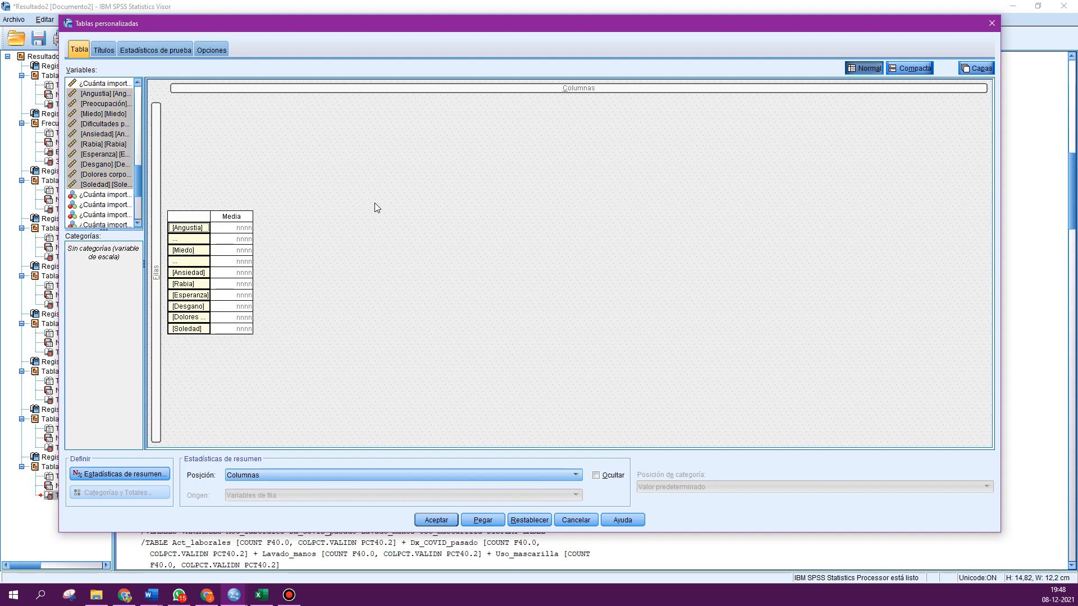
{"action": "left_click_drag", "start_coordinate": [138, 194], "coordinate": [136, 134]}
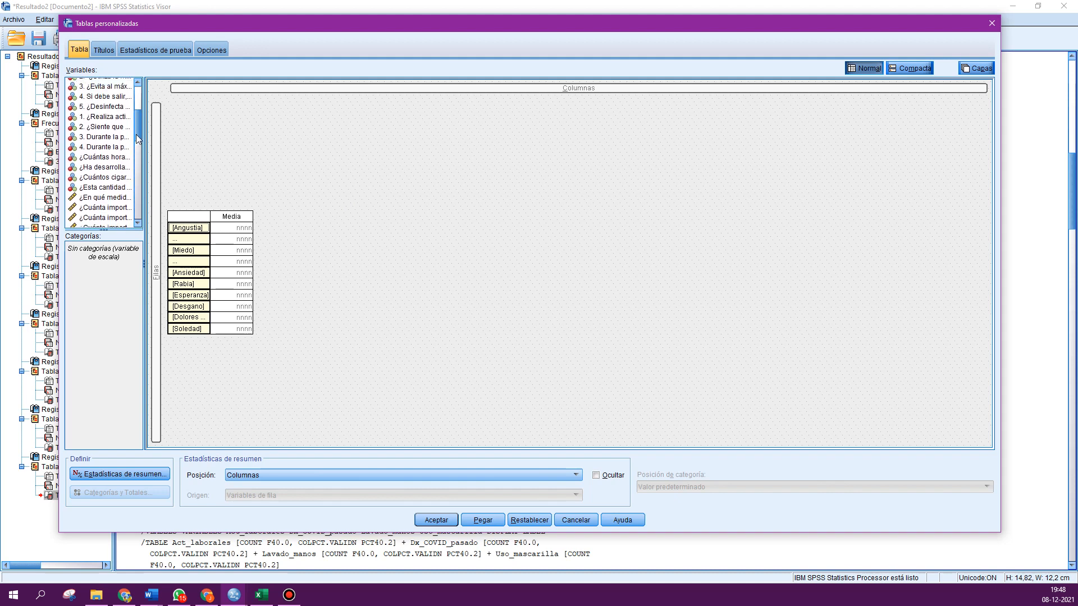
{"action": "left_click", "coordinate": [99, 138]}
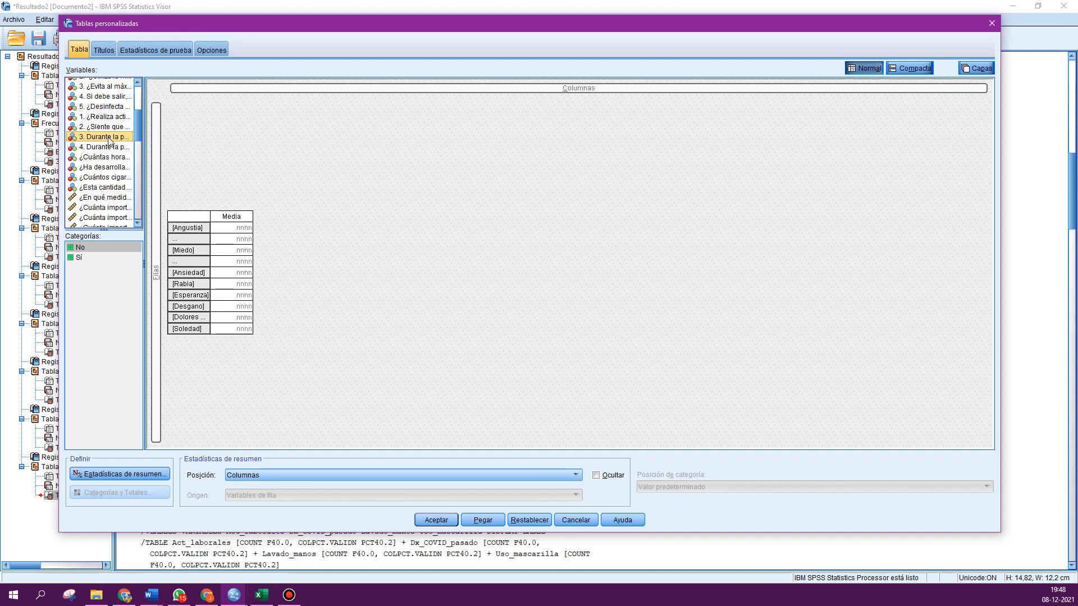
{"action": "left_click_drag", "start_coordinate": [109, 140], "coordinate": [544, 93]}
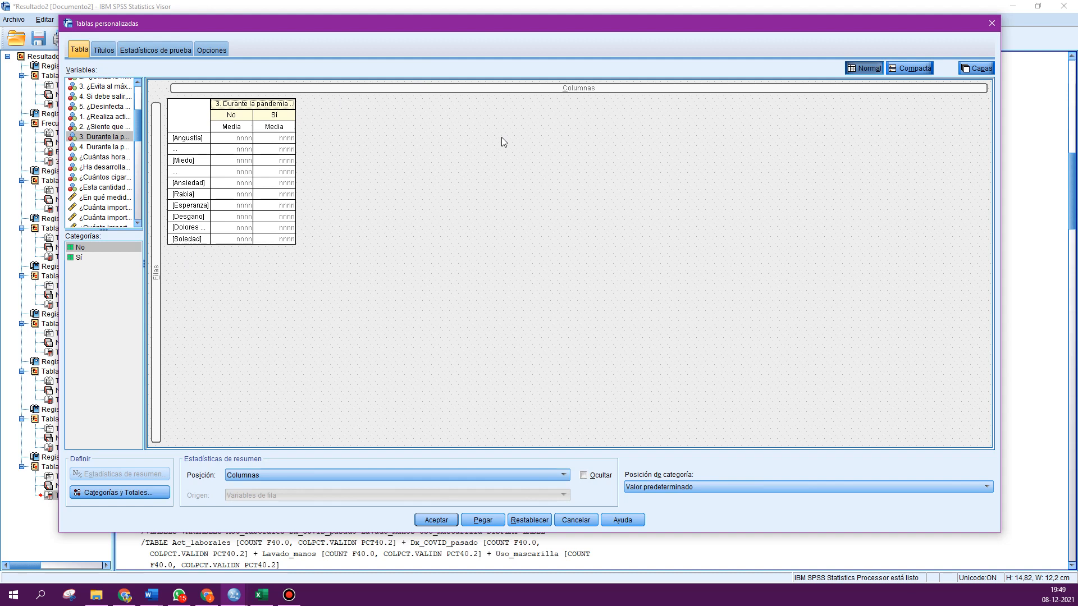
{"action": "left_click_drag", "start_coordinate": [241, 104], "coordinate": [112, 144]}
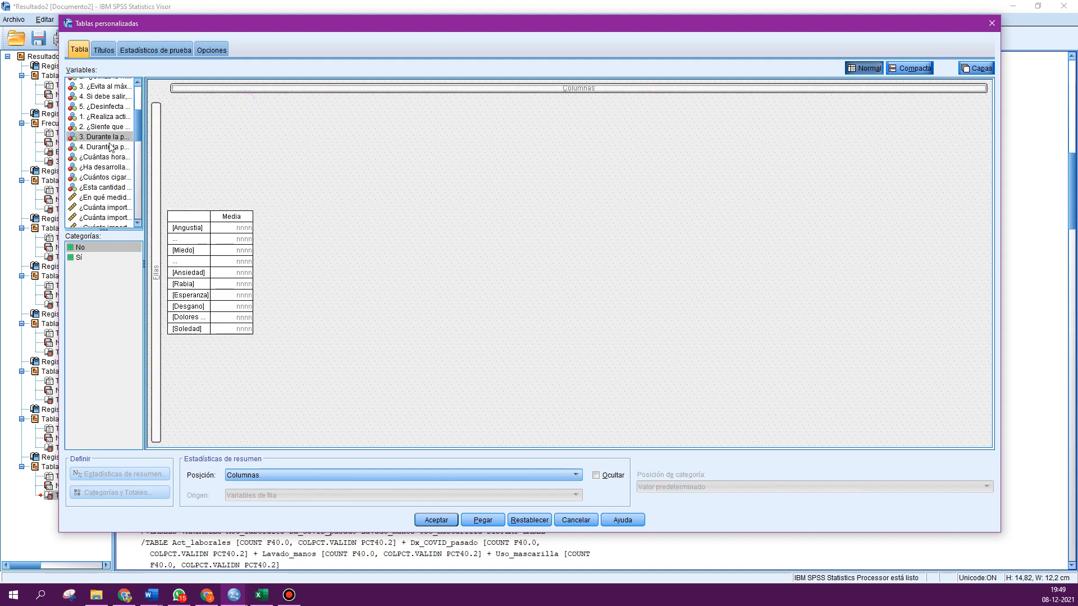
- Try to add the importance-lost variables to the table columns
{"action": "scroll", "coordinate": [109, 164], "scroll_direction": "down", "scroll_amount": 2}
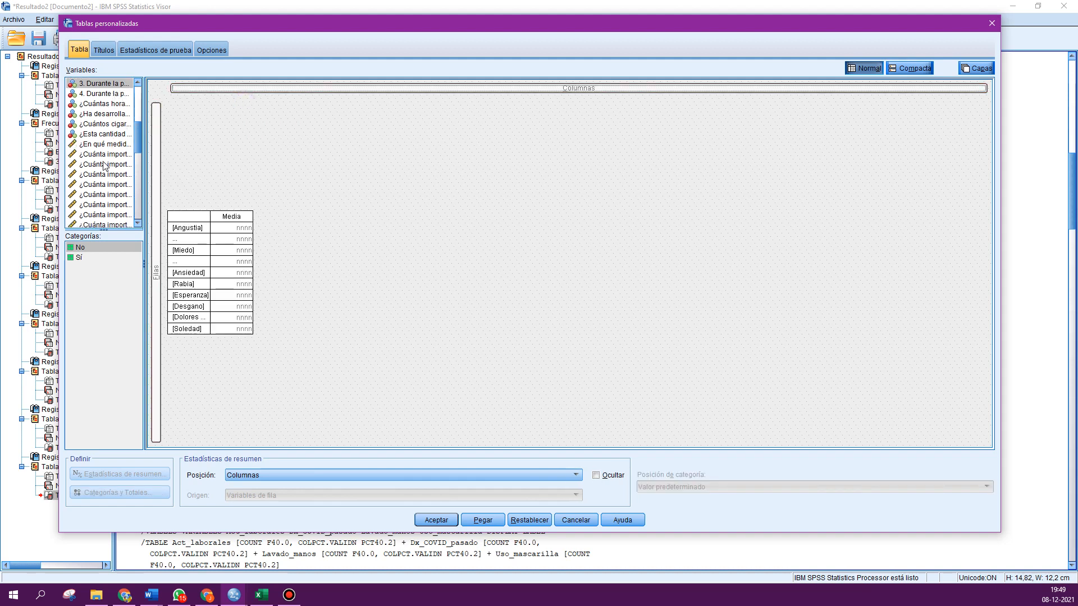
{"action": "left_click", "coordinate": [94, 163]}
{"action": "left_click_drag", "start_coordinate": [93, 163], "coordinate": [440, 89]}
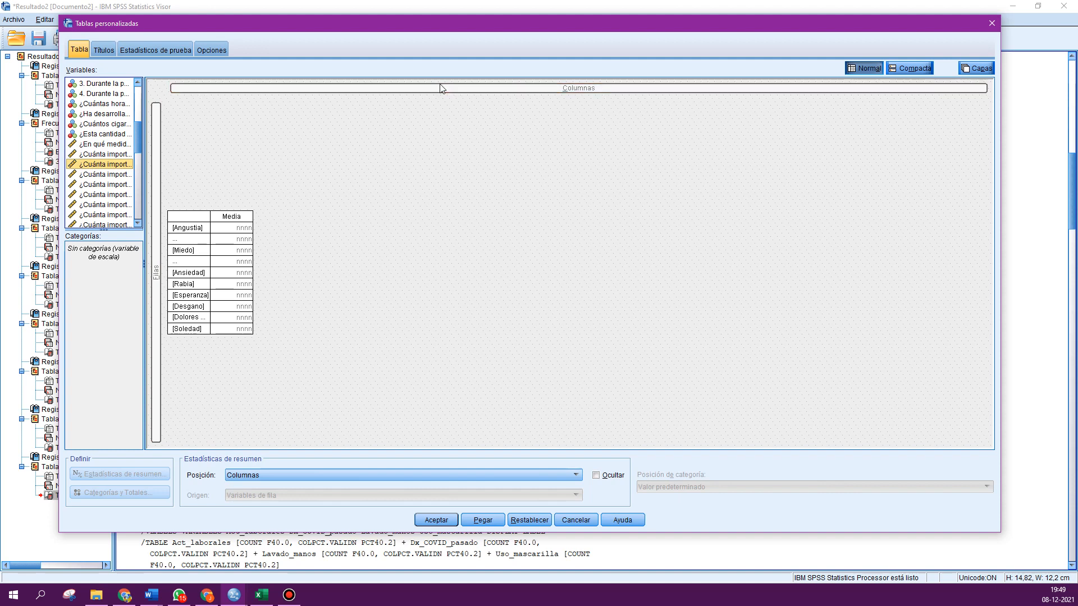
{"action": "left_click_drag", "start_coordinate": [110, 164], "coordinate": [498, 90]}
{"action": "left_click_drag", "start_coordinate": [92, 195], "coordinate": [473, 91]}
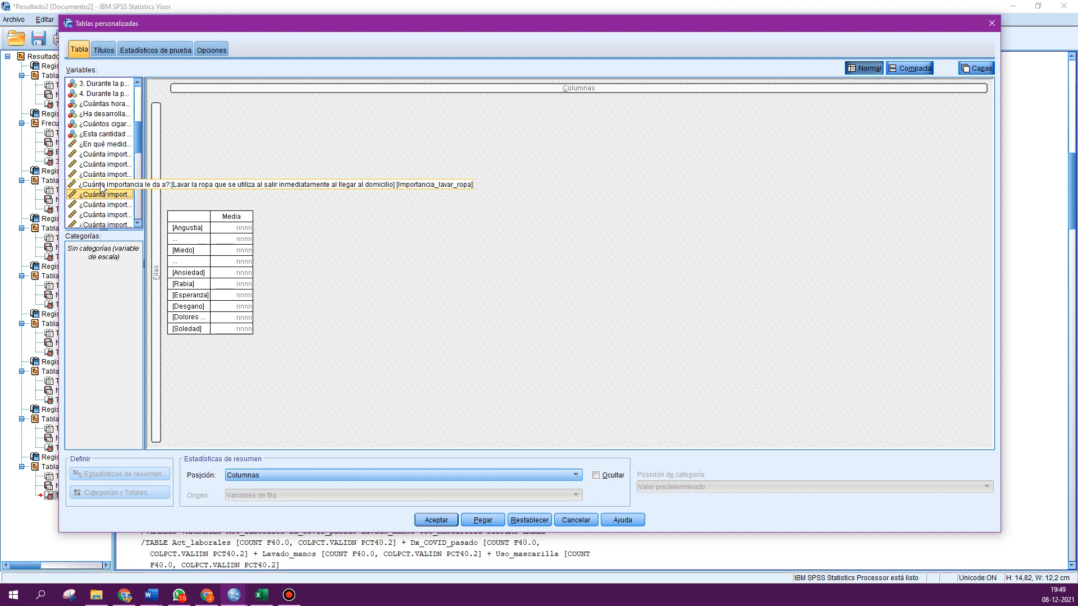
- Place the '3. Durante la pandemia ¿siente que ha comido mayor cantidad de alimentos chatarra?' variable in the columns
{"action": "scroll", "coordinate": [102, 189], "scroll_direction": "up", "scroll_amount": 2}
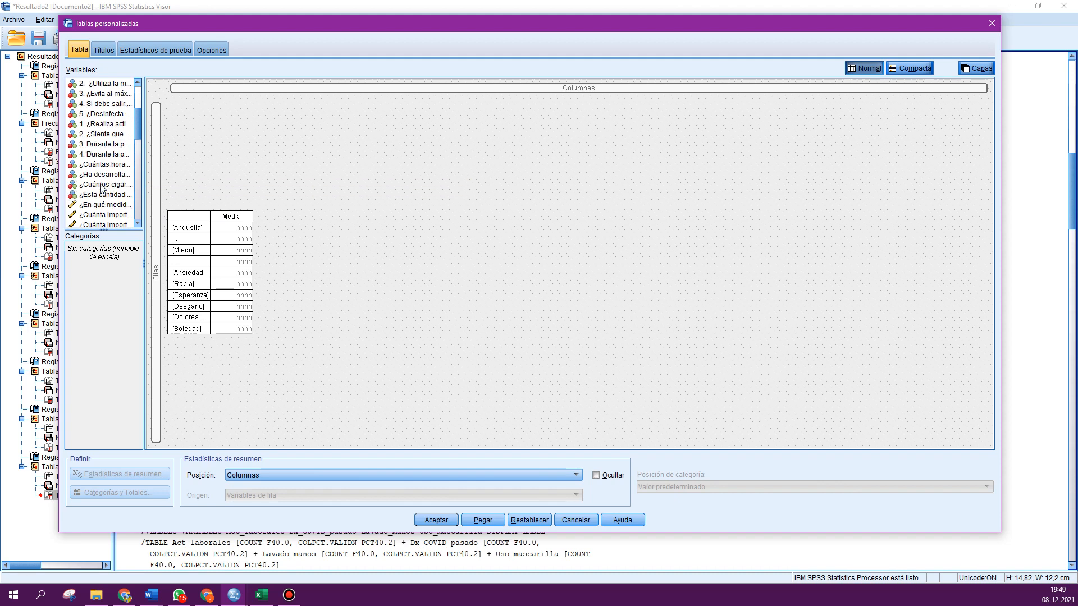
{"action": "scroll", "coordinate": [95, 157], "scroll_direction": "up", "scroll_amount": 2}
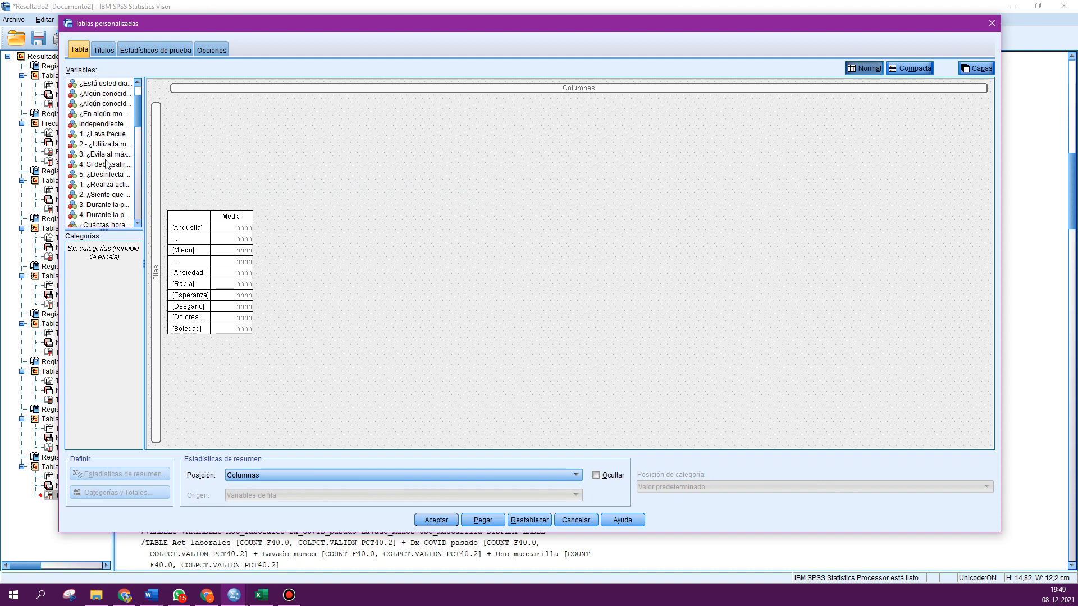
{"action": "scroll", "coordinate": [106, 163], "scroll_direction": "down", "scroll_amount": 1}
{"action": "left_click_drag", "start_coordinate": [97, 175], "coordinate": [315, 91]}
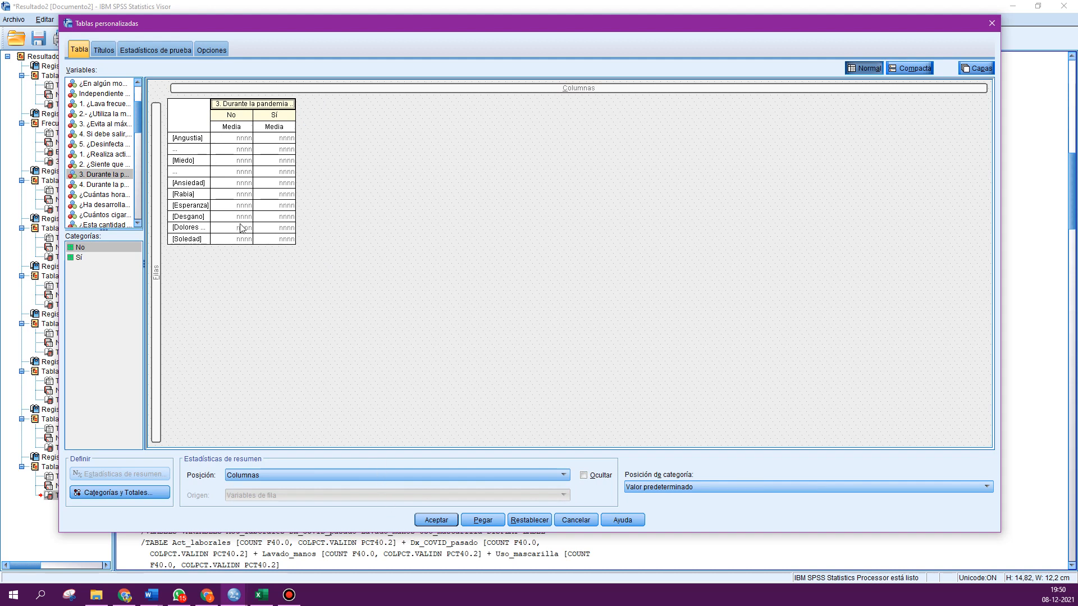
{"action": "left_click", "coordinate": [255, 310]}
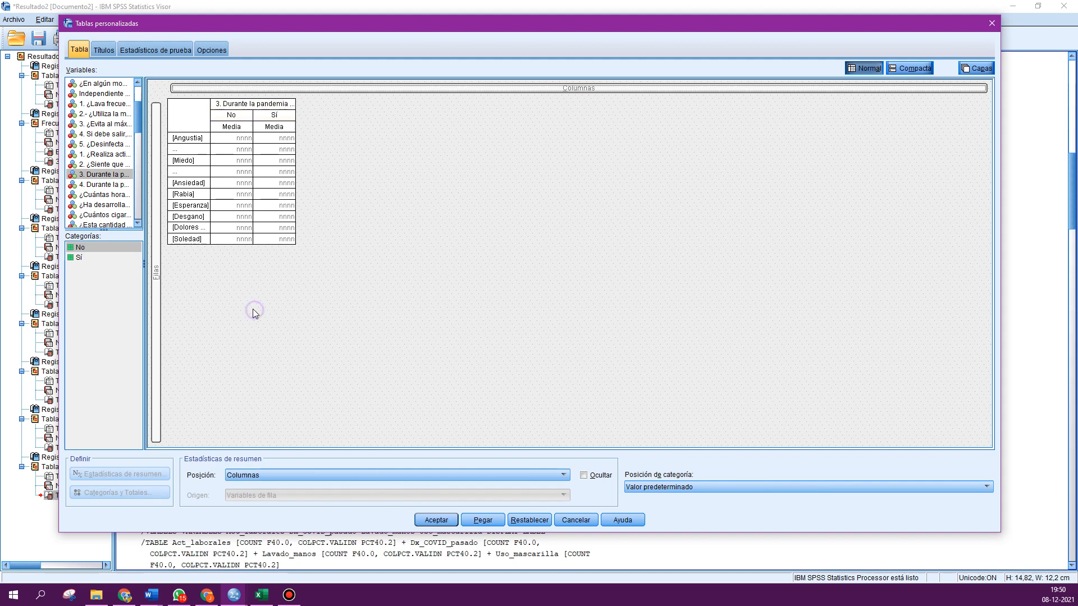
- Select all row variables and add Desv. Desviación to their summary statistics
{"action": "right_click", "coordinate": [181, 163]}
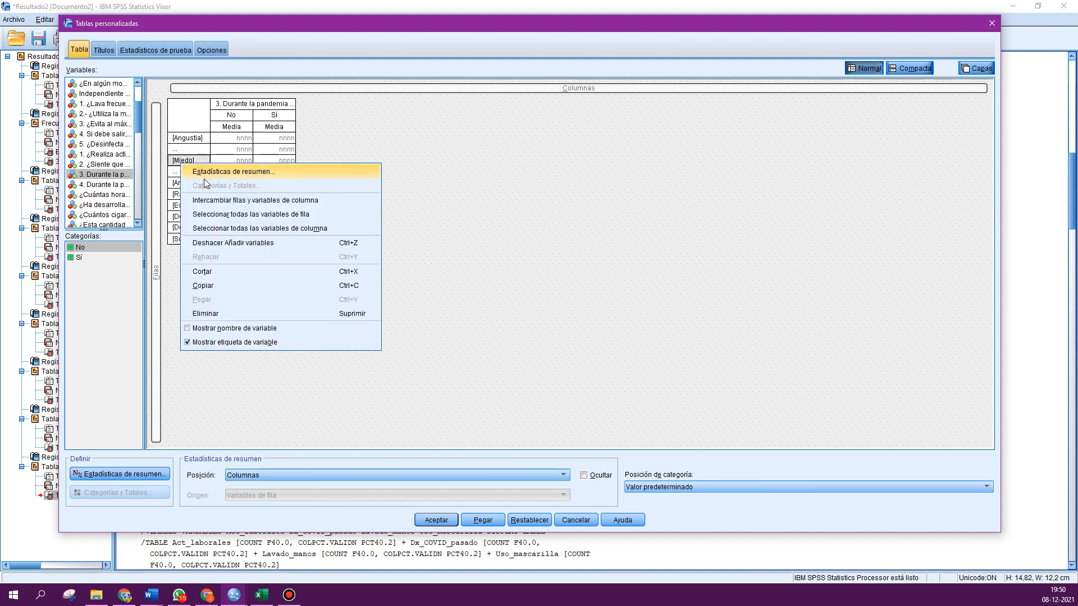
{"action": "left_click", "coordinate": [243, 215]}
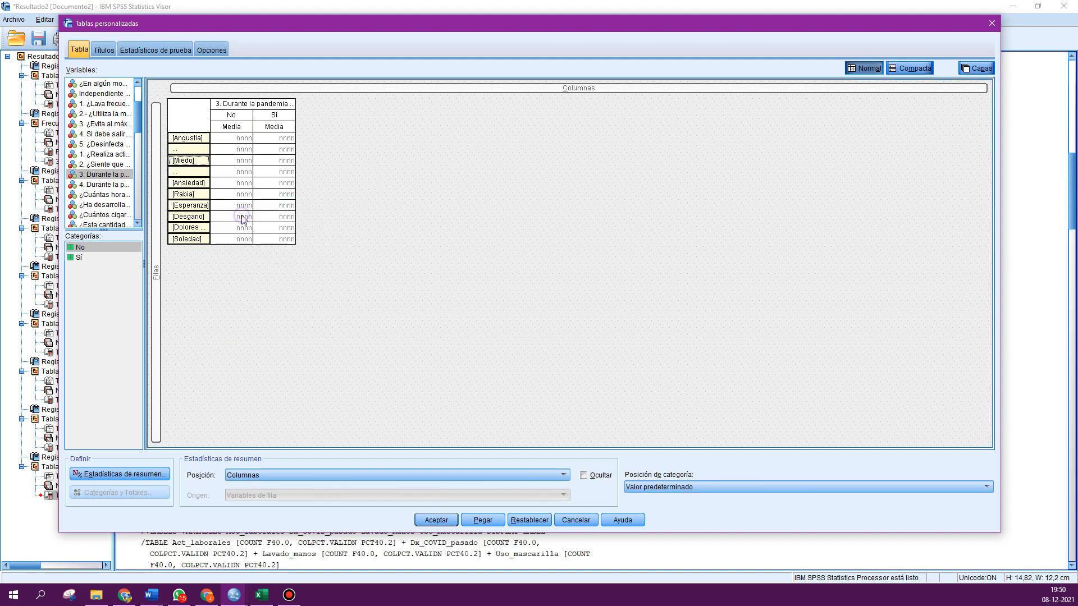
{"action": "left_click", "coordinate": [124, 475]}
{"action": "scroll", "coordinate": [303, 256], "scroll_direction": "down", "scroll_amount": 2}
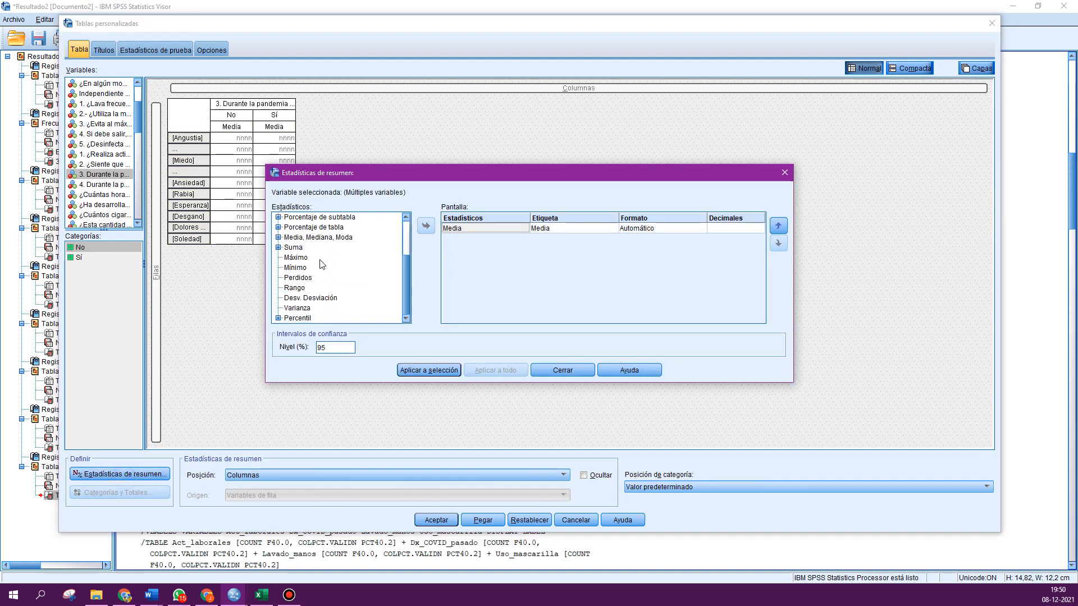
{"action": "left_click", "coordinate": [306, 298]}
{"action": "left_click", "coordinate": [426, 226]}
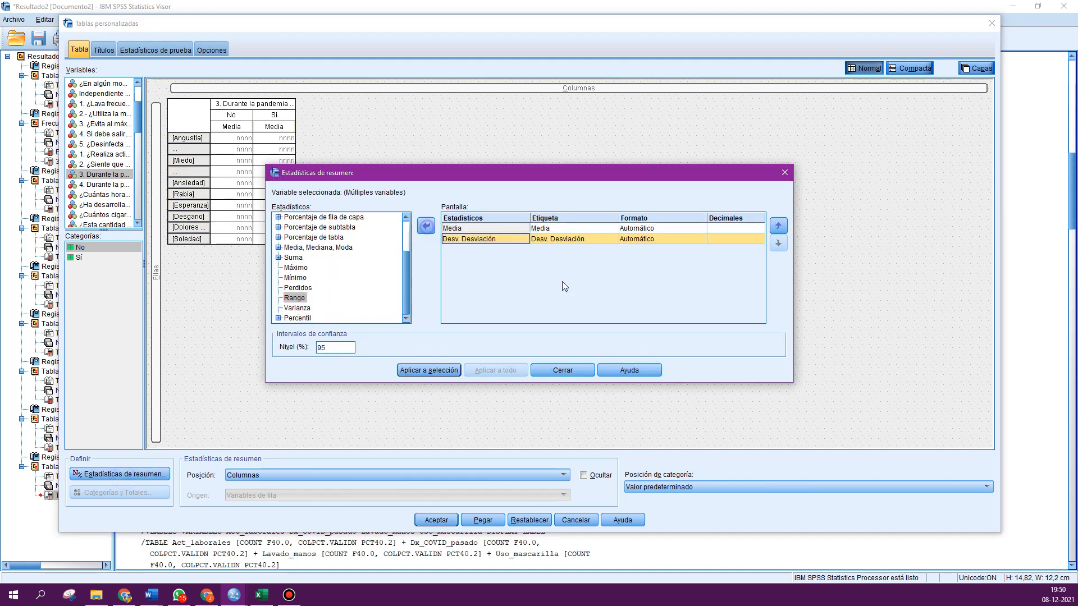
- Format both the mean and the standard deviation as nnnn with 2 decimals
{"action": "left_click", "coordinate": [656, 228]}
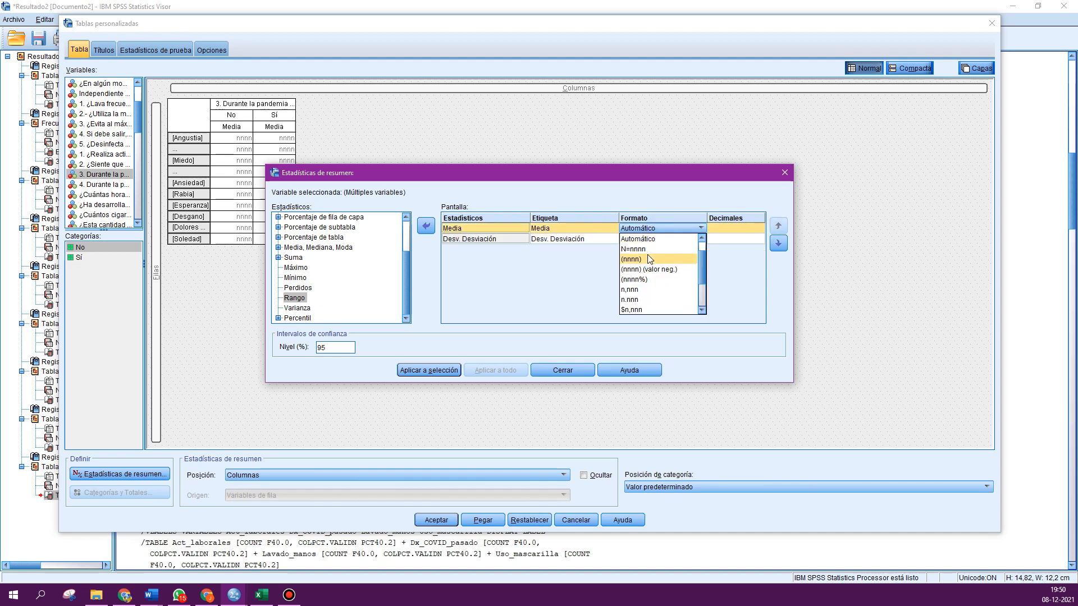
{"action": "left_click", "coordinate": [638, 242]}
{"action": "left_click", "coordinate": [638, 242]}
{"action": "left_click", "coordinate": [642, 249]}
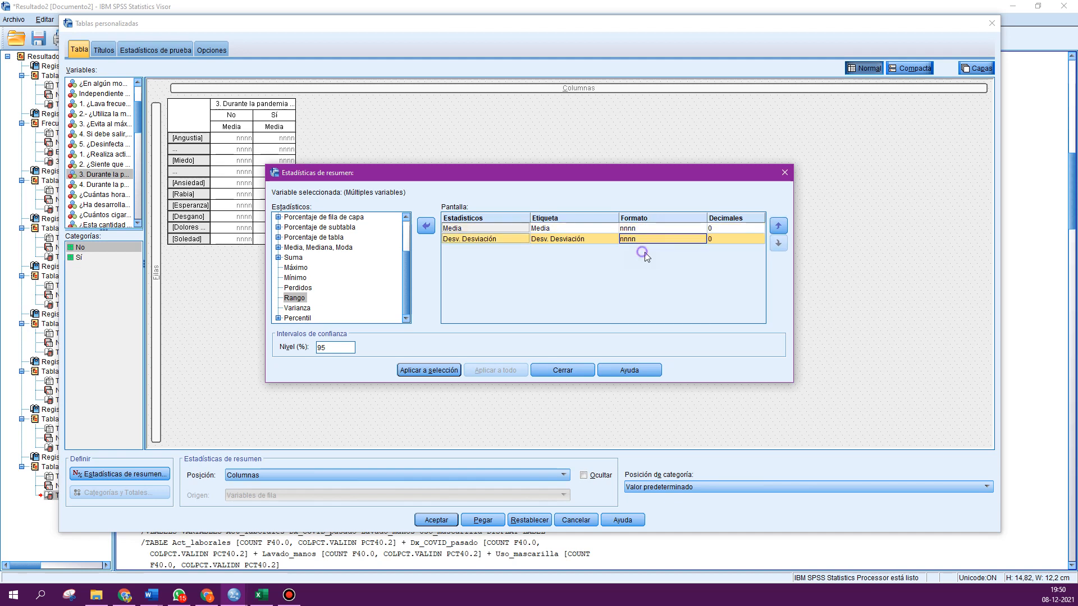
{"action": "left_click", "coordinate": [762, 226]}
{"action": "left_click", "coordinate": [761, 226]}
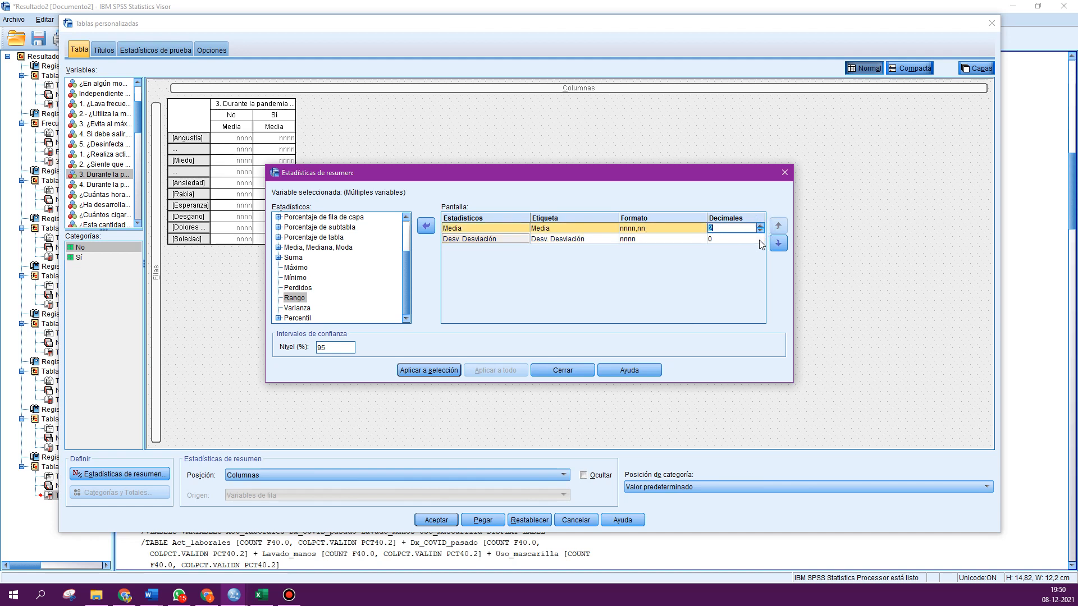
{"action": "left_click", "coordinate": [760, 236]}
{"action": "left_click", "coordinate": [761, 237]}
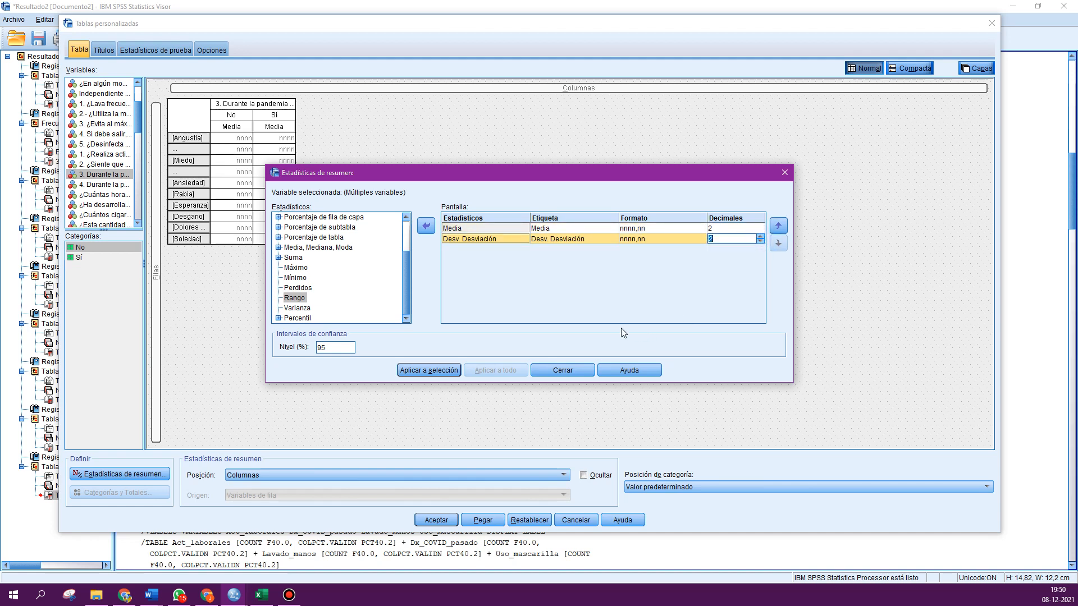
- Remove the standard deviation statistic, apply the statistics to the selected variables and run the table
{"action": "left_click", "coordinate": [486, 241]}
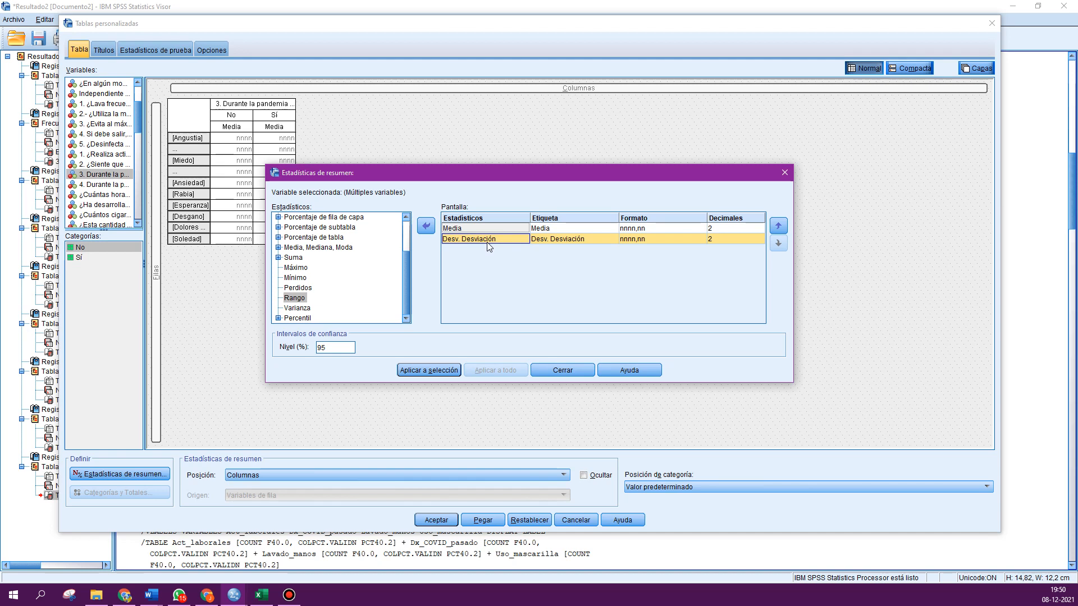
{"action": "left_click", "coordinate": [426, 226]}
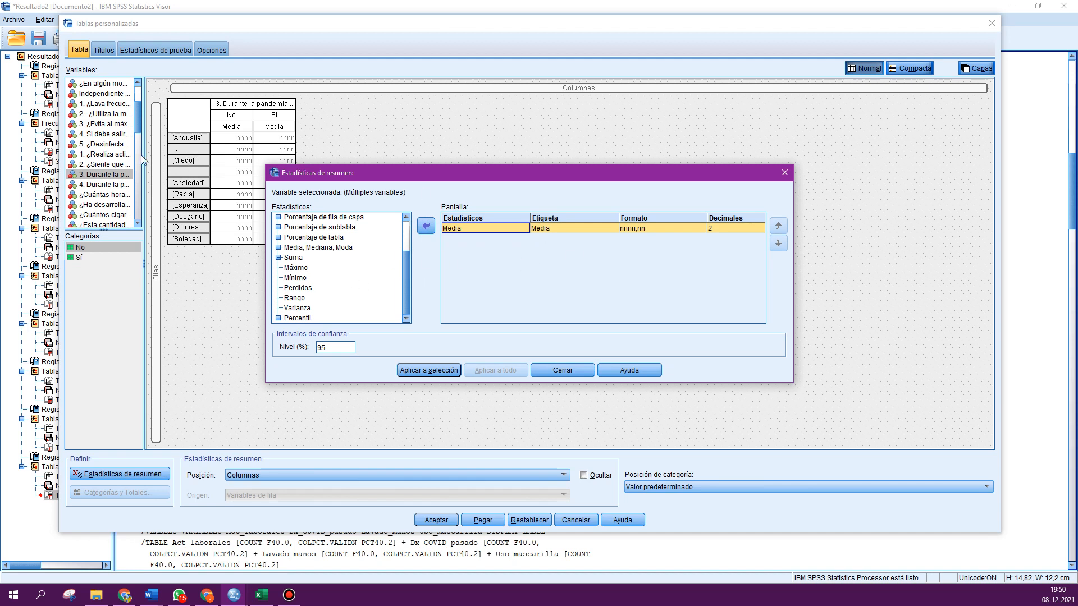
{"action": "left_click", "coordinate": [426, 372]}
{"action": "left_click", "coordinate": [563, 370]}
{"action": "left_click", "coordinate": [437, 519]}
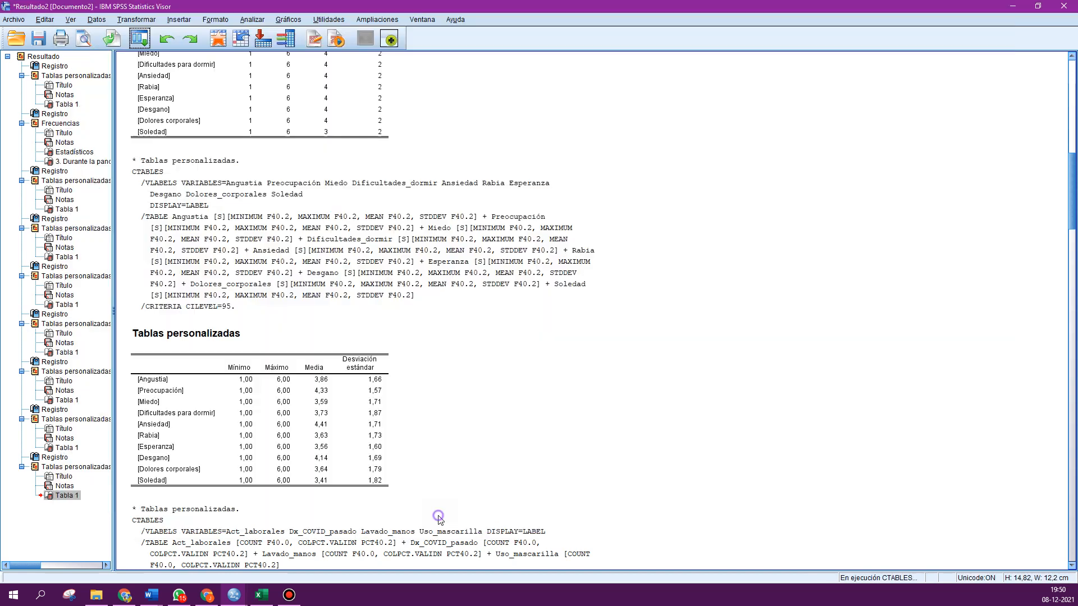
- Copy the new means table and paste it into a new Excel sheet at cell C4
{"action": "right_click", "coordinate": [243, 429]}
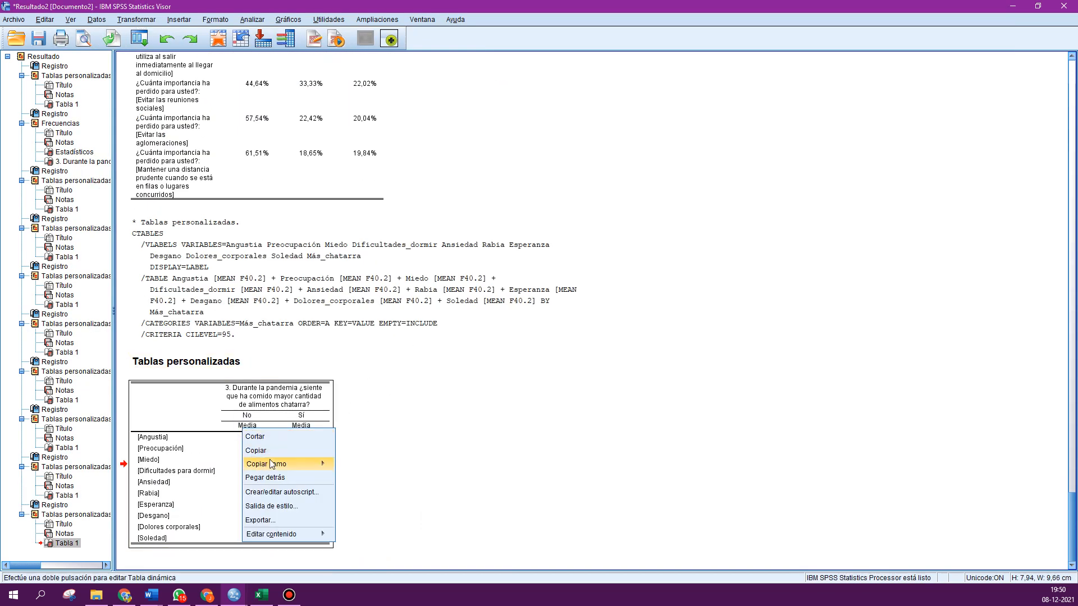
{"action": "left_click", "coordinate": [268, 450]}
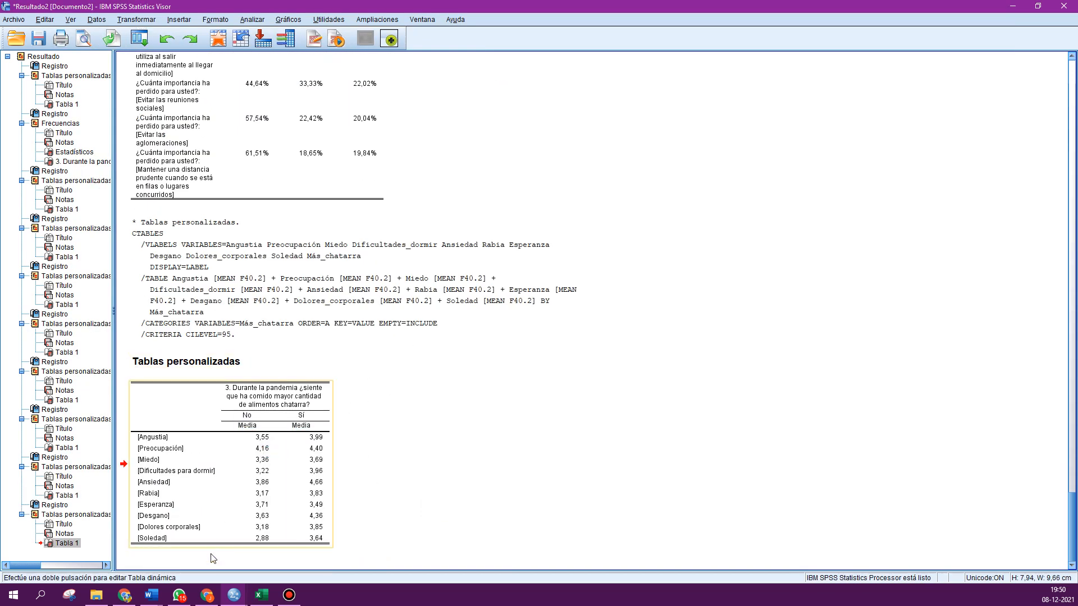
{"action": "left_click", "coordinate": [261, 595]}
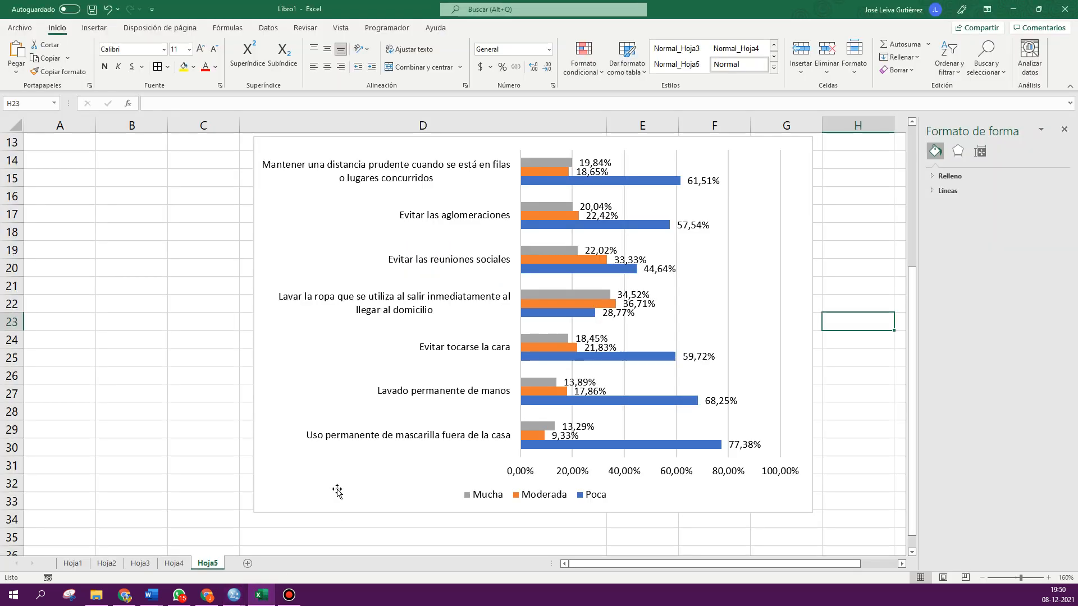
{"action": "left_click", "coordinate": [247, 563]}
{"action": "left_click", "coordinate": [132, 167]}
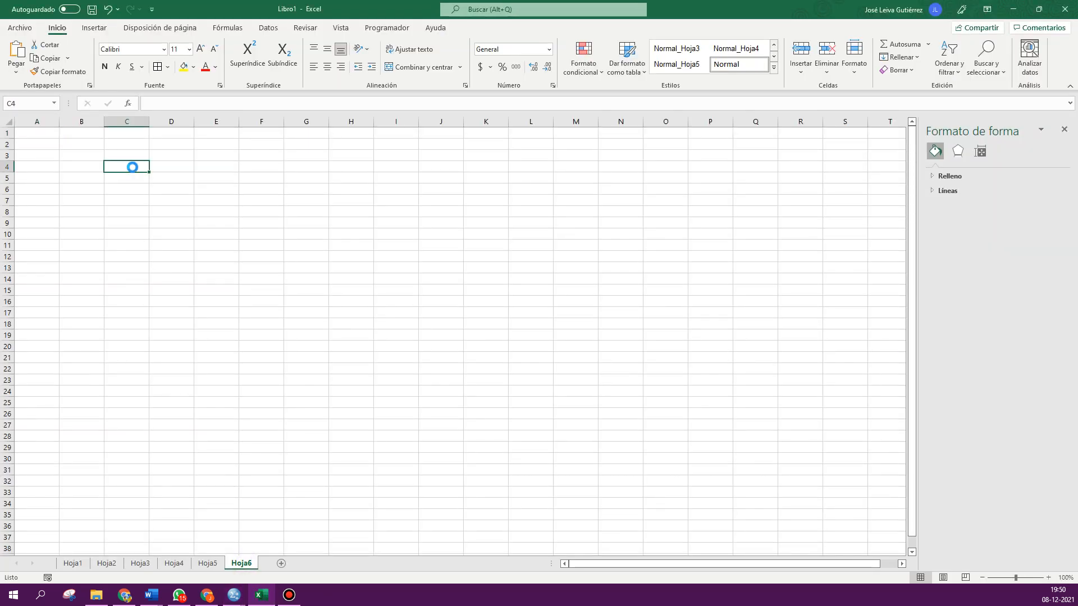
{"action": "key", "text": "ctrl+v"}
- Widen column C so the emotion labels fit on one line
{"action": "scroll", "coordinate": [368, 301], "scroll_direction": "up", "scroll_amount": 4}
{"action": "left_click", "coordinate": [488, 288]}
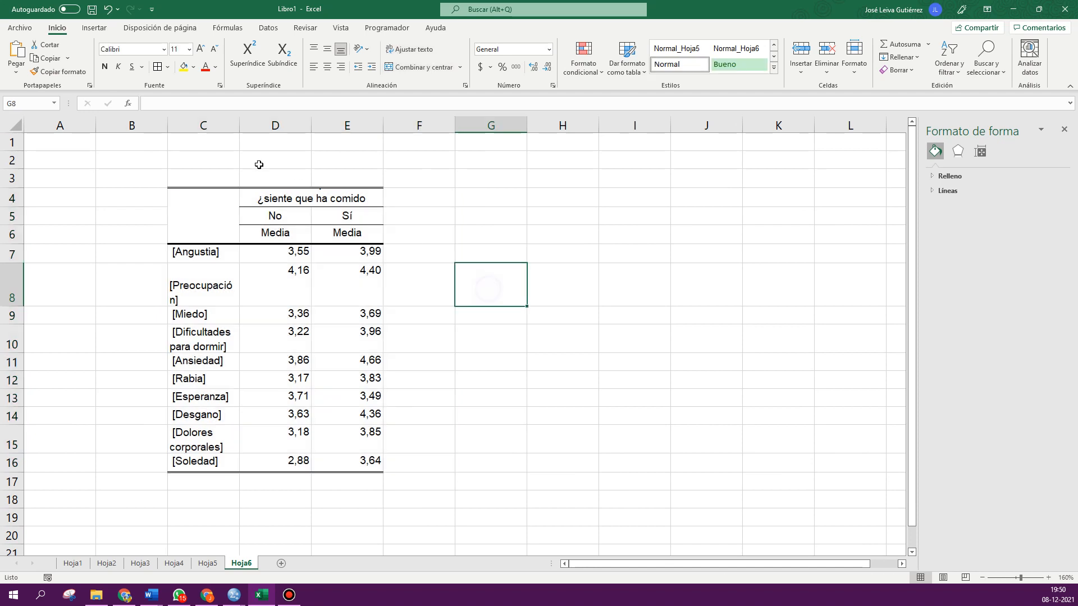
{"action": "left_click_drag", "start_coordinate": [240, 125], "coordinate": [335, 125]}
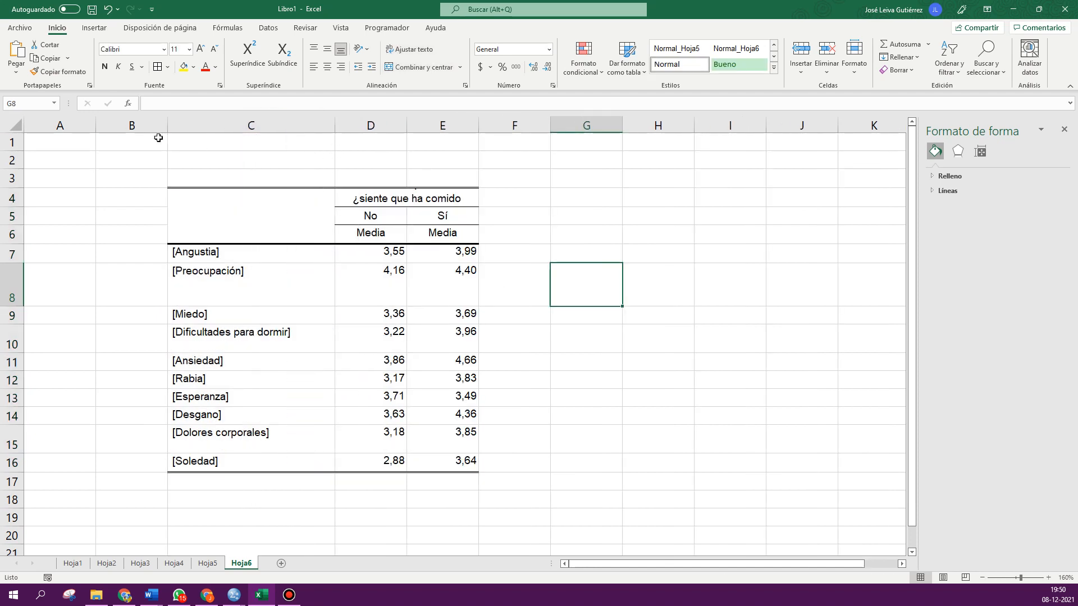
- Reset all row heights on the sheet so the table rows are uniform
{"action": "left_click", "coordinate": [15, 125]}
{"action": "left_click_drag", "start_coordinate": [18, 151], "coordinate": [18, 150]}
{"action": "left_click", "coordinate": [506, 292]}
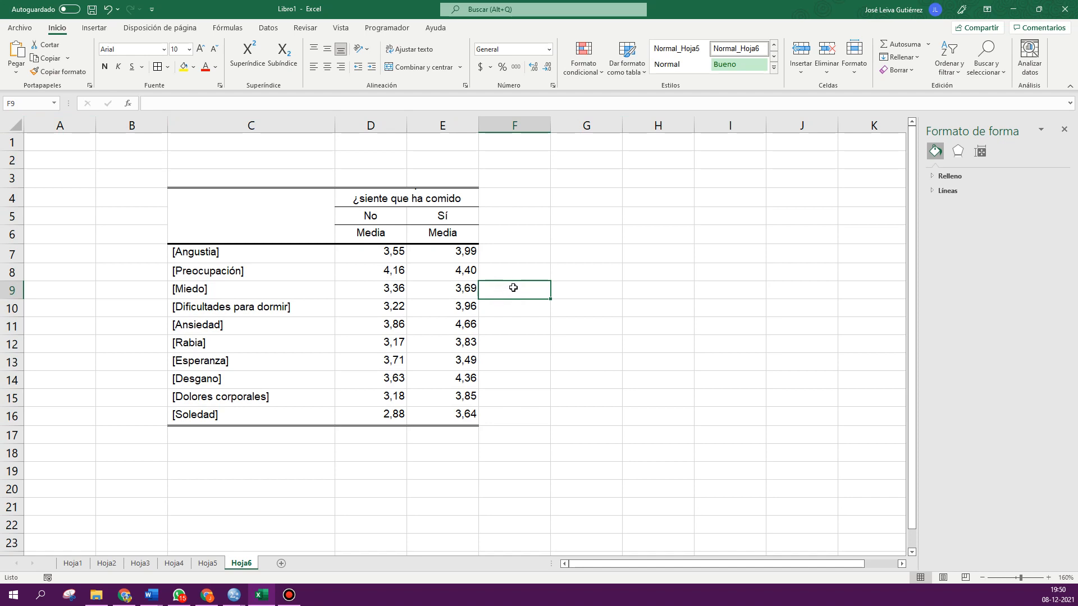
- Delete row 6 containing the Media headers
{"action": "right_click", "coordinate": [13, 233]}
{"action": "left_click", "coordinate": [55, 337]}
{"action": "left_click", "coordinate": [592, 332]}
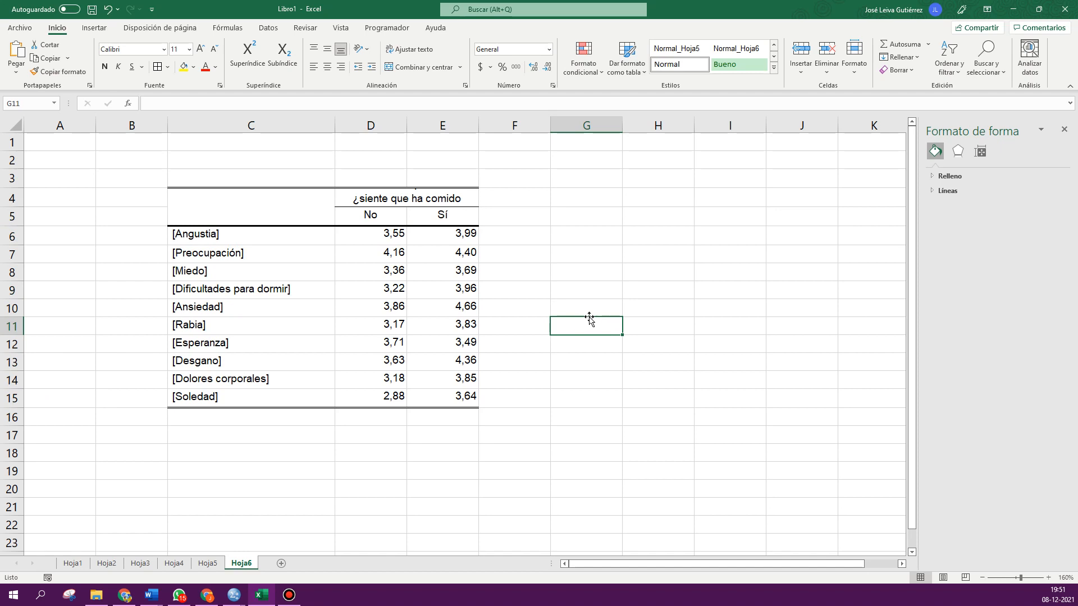
- Enlarge row 4 so the full question title above the No/Sí columns shows
{"action": "left_click_drag", "start_coordinate": [432, 226], "coordinate": [459, 307]}
{"action": "left_click", "coordinate": [454, 343]}
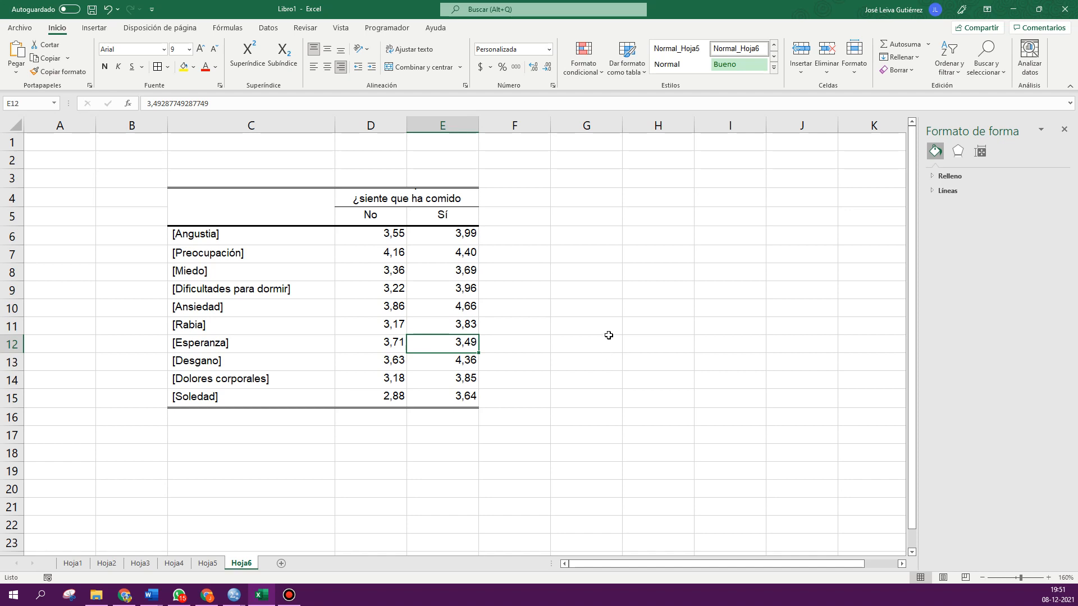
{"action": "left_click_drag", "start_coordinate": [12, 207], "coordinate": [23, 245]}
{"action": "left_click", "coordinate": [91, 244]}
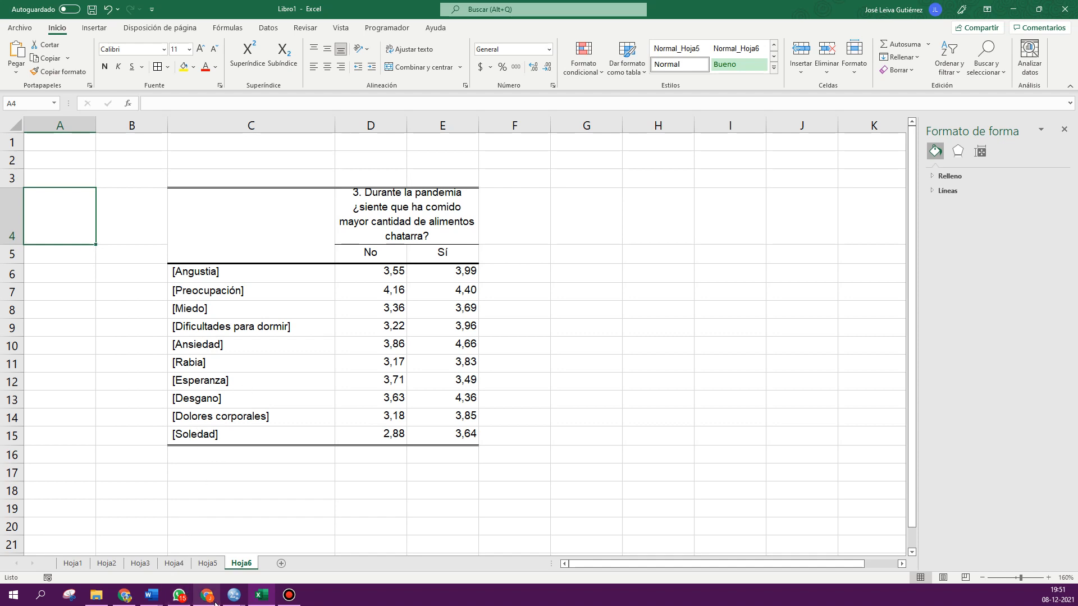
- Switch to the SPSS data editor and go to the Soledad variable in data view
{"action": "mouse_move", "coordinate": [230, 599]}
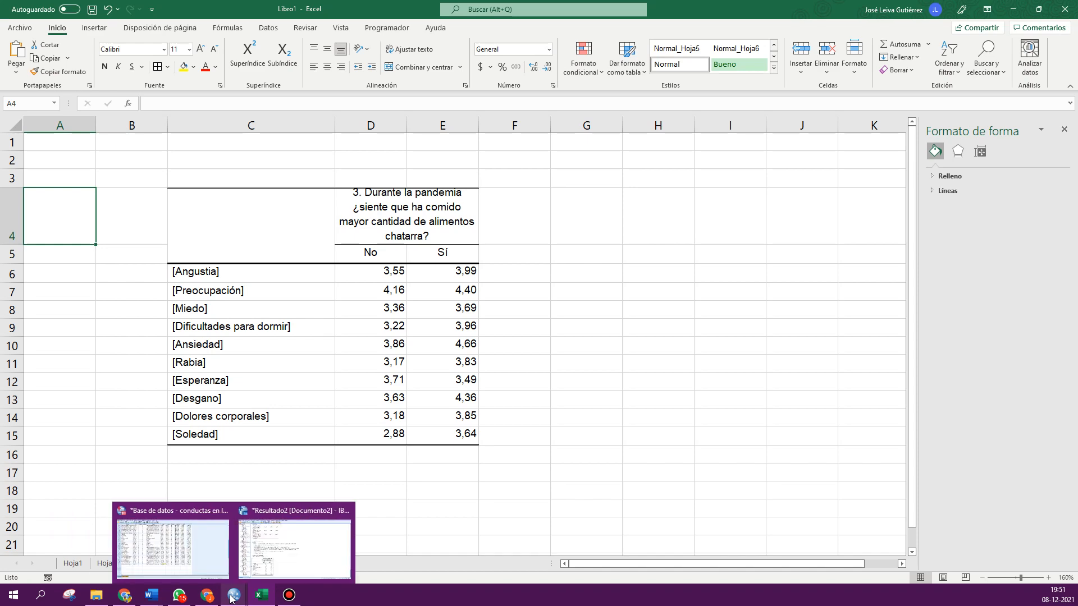
{"action": "left_click", "coordinate": [171, 540]}
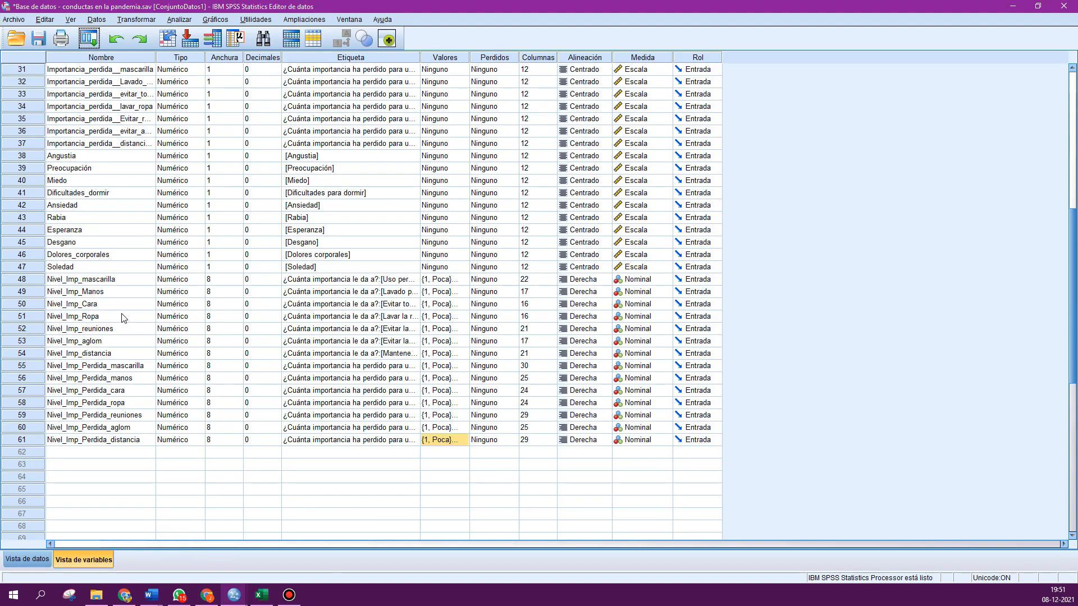
{"action": "left_click", "coordinate": [109, 279]}
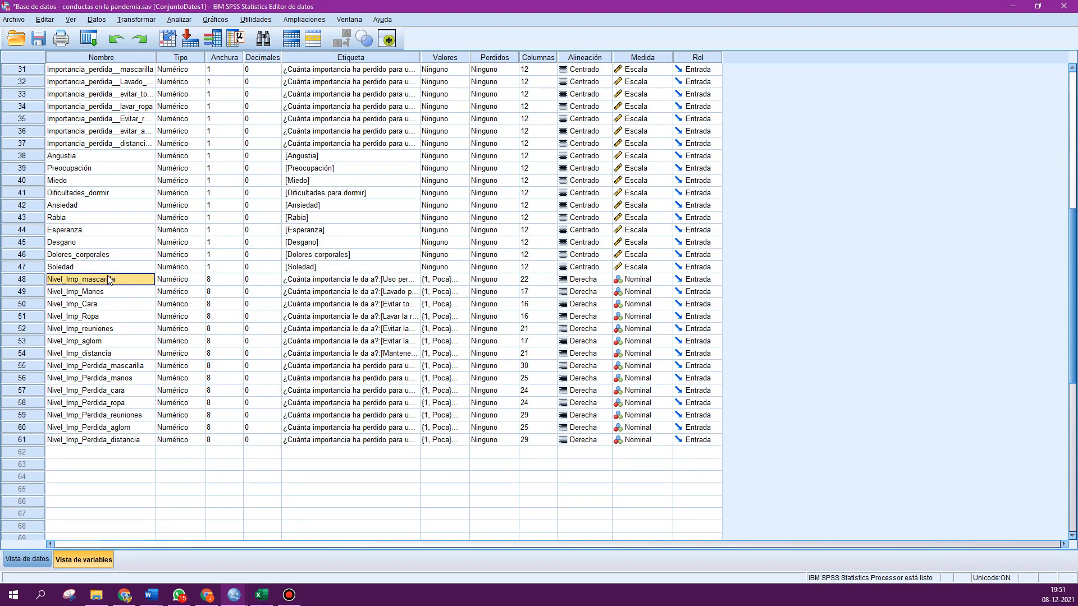
{"action": "left_click", "coordinate": [104, 267]}
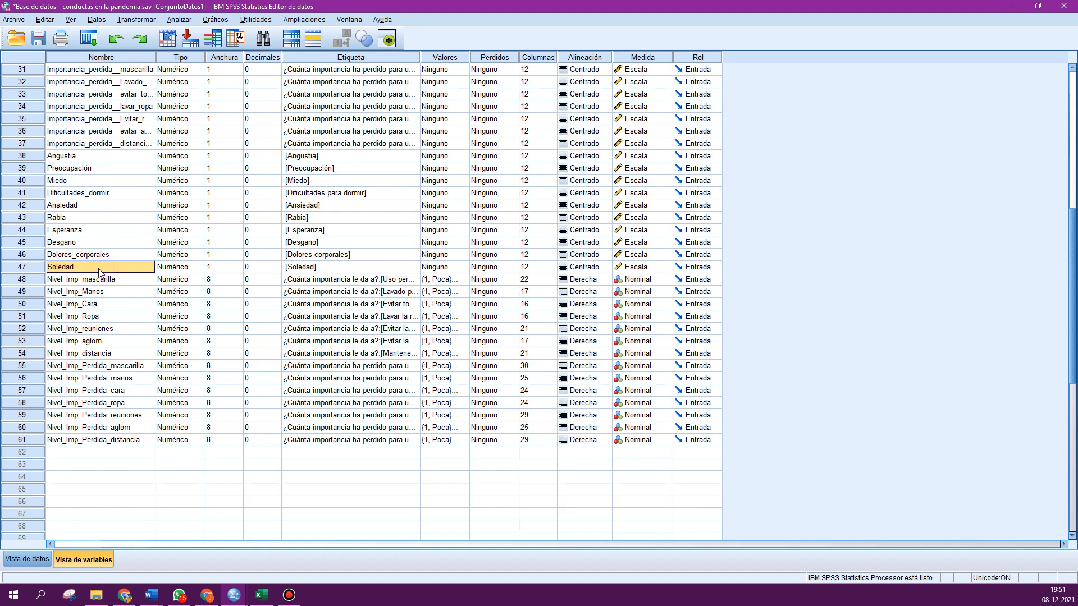
{"action": "double_click", "coordinate": [34, 268]}
{"action": "left_click", "coordinate": [79, 85]}
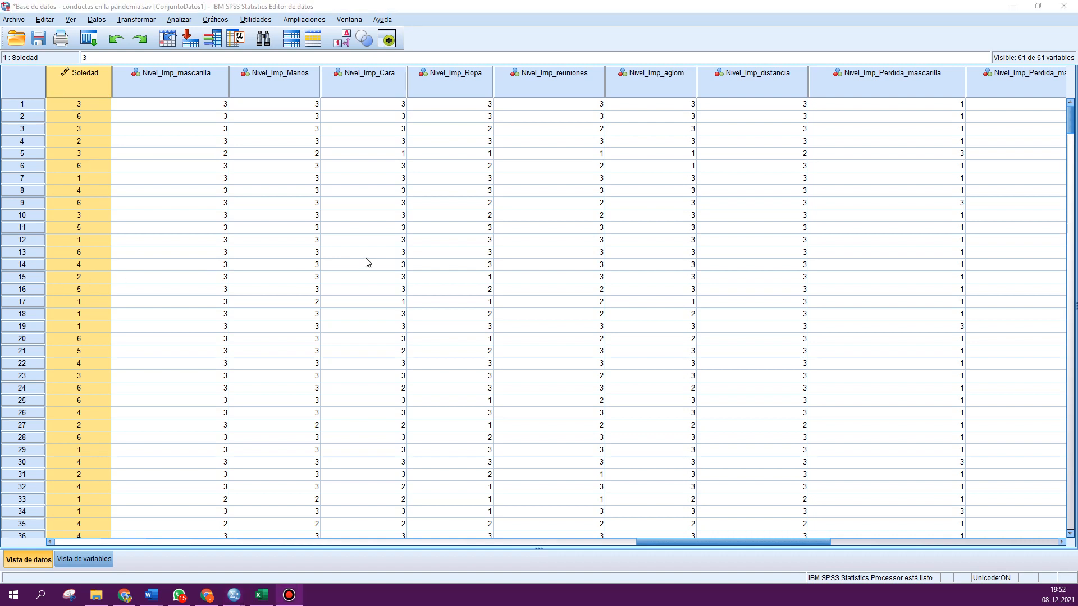
- Start Recode into Different Variables for Soledad with the output variable named Nivel_Soledad
{"action": "left_click", "coordinate": [149, 22]}
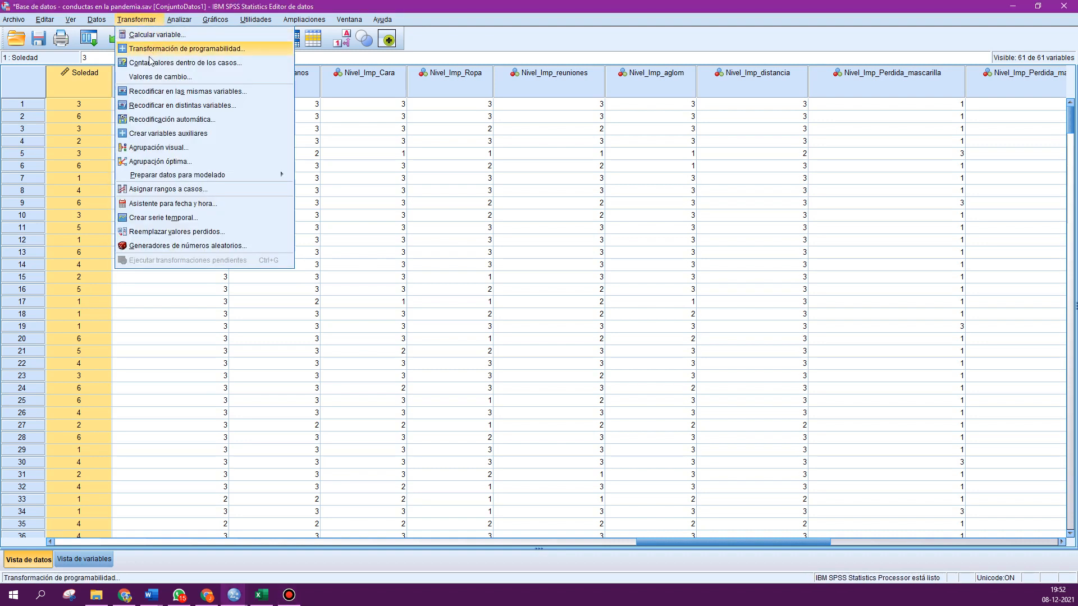
{"action": "left_click", "coordinate": [178, 107]}
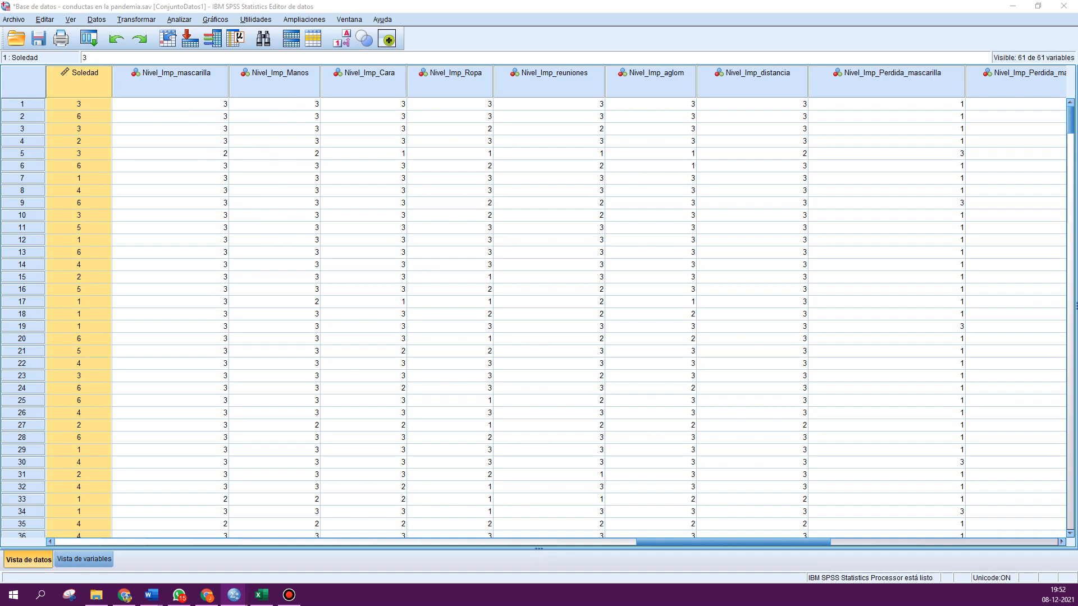
{"action": "left_click_drag", "start_coordinate": [579, 87], "coordinate": [590, 82]}
{"action": "scroll", "coordinate": [325, 225], "scroll_direction": "down", "scroll_amount": 6}
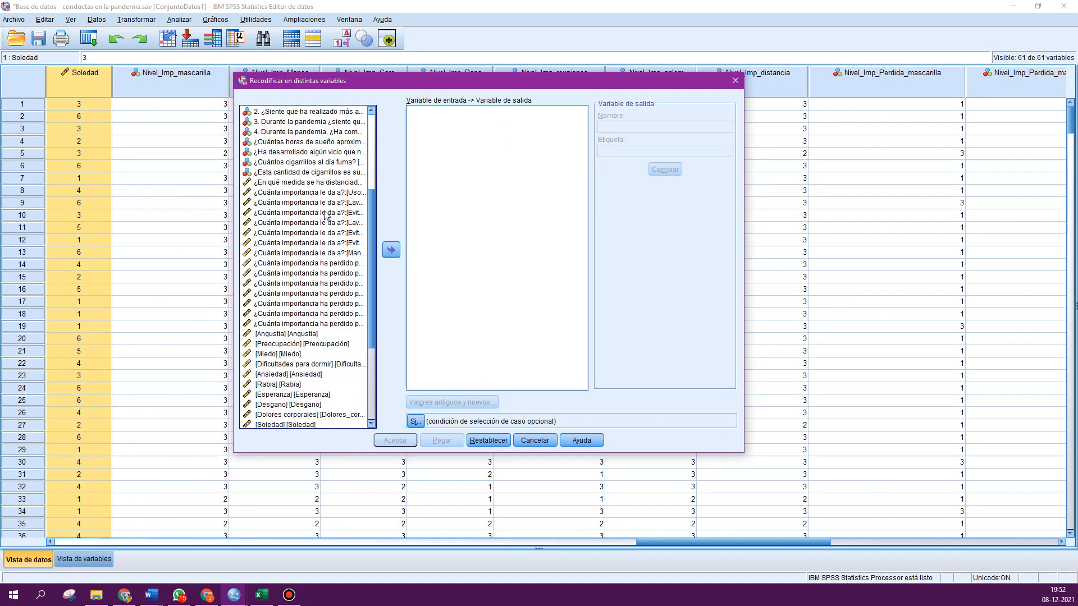
{"action": "left_click", "coordinate": [286, 394]}
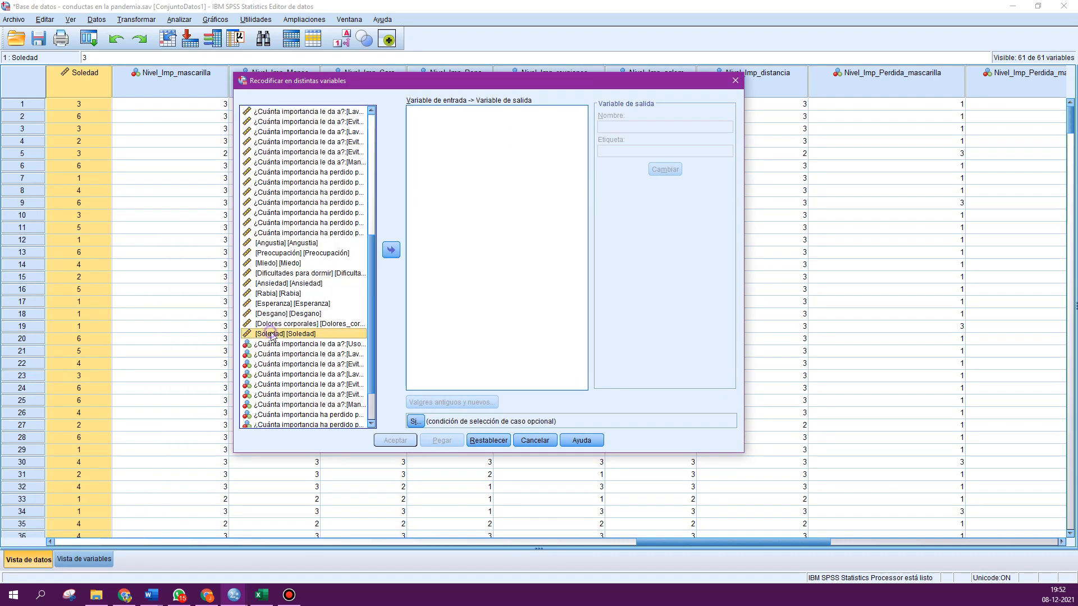
{"action": "left_click", "coordinate": [392, 249]}
{"action": "left_click", "coordinate": [632, 128]}
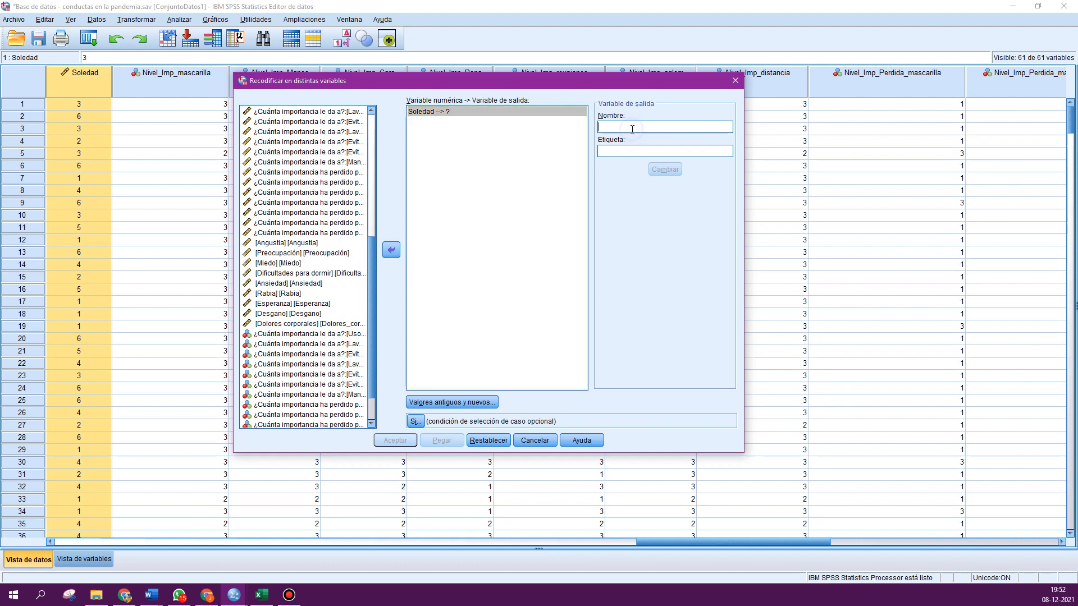
{"action": "type", "text": "Nivel_Soledad"}
{"action": "left_click", "coordinate": [665, 169]}
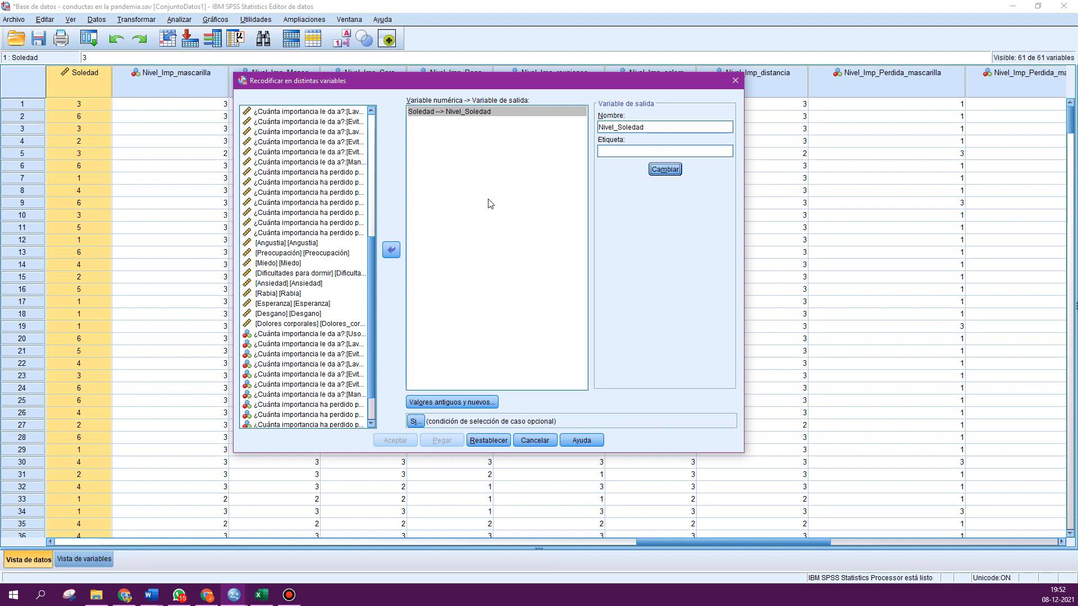
- Recode ranges 1 thru 3 to 1 and 4 thru 6 to 2, then run the recode
{"action": "left_click", "coordinate": [447, 402]}
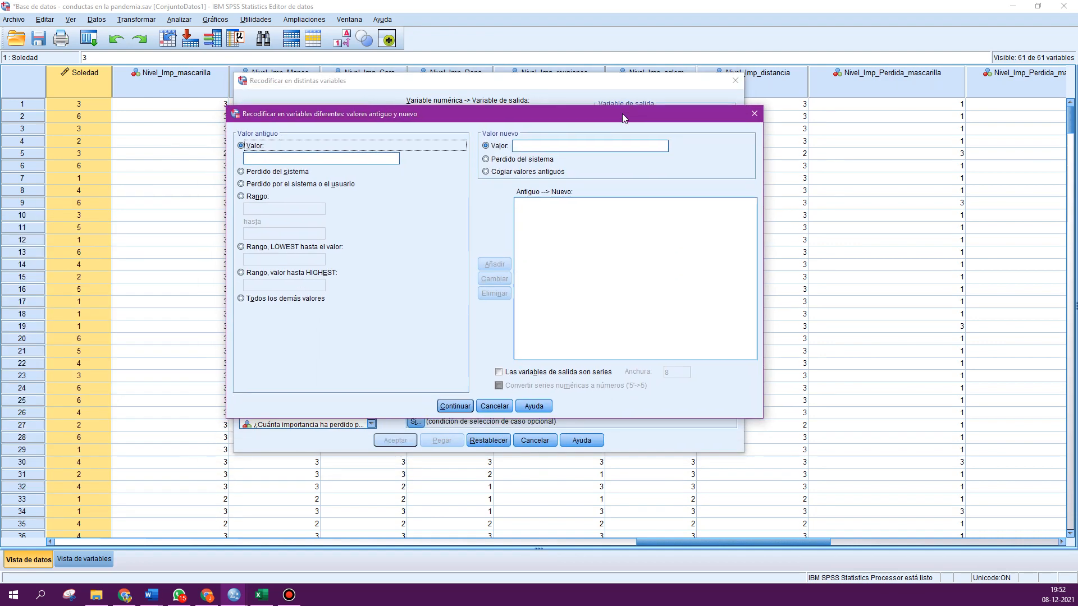
{"action": "left_click", "coordinate": [251, 195]}
{"action": "left_click", "coordinate": [258, 206]}
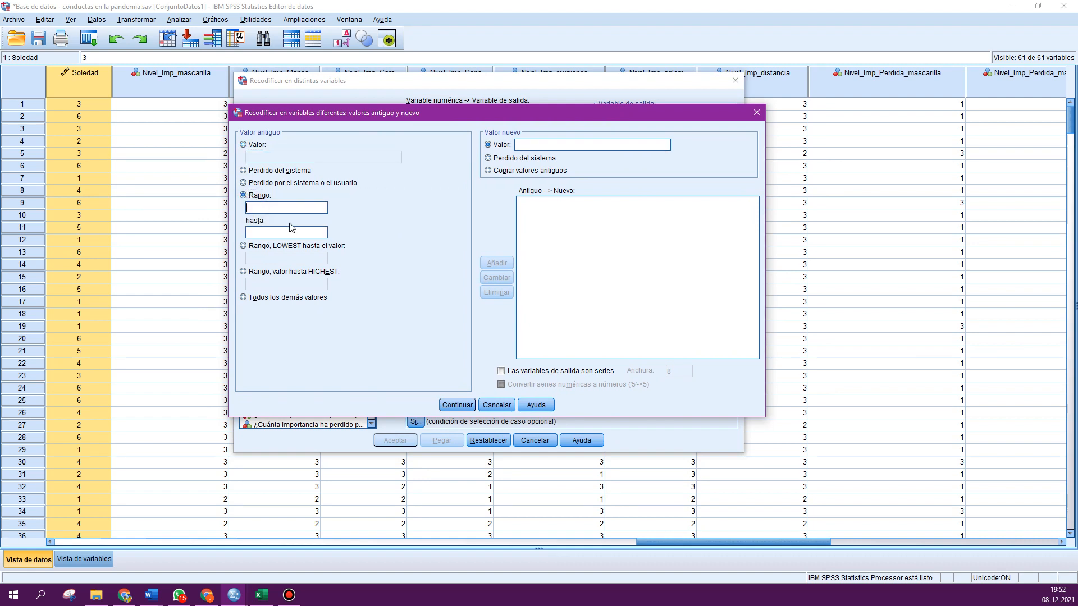
{"action": "type", "text": "1"}
{"action": "left_click", "coordinate": [284, 232]}
{"action": "type", "text": "3"}
{"action": "left_click", "coordinate": [518, 146]}
{"action": "type", "text": "1"}
{"action": "left_click", "coordinate": [494, 263]}
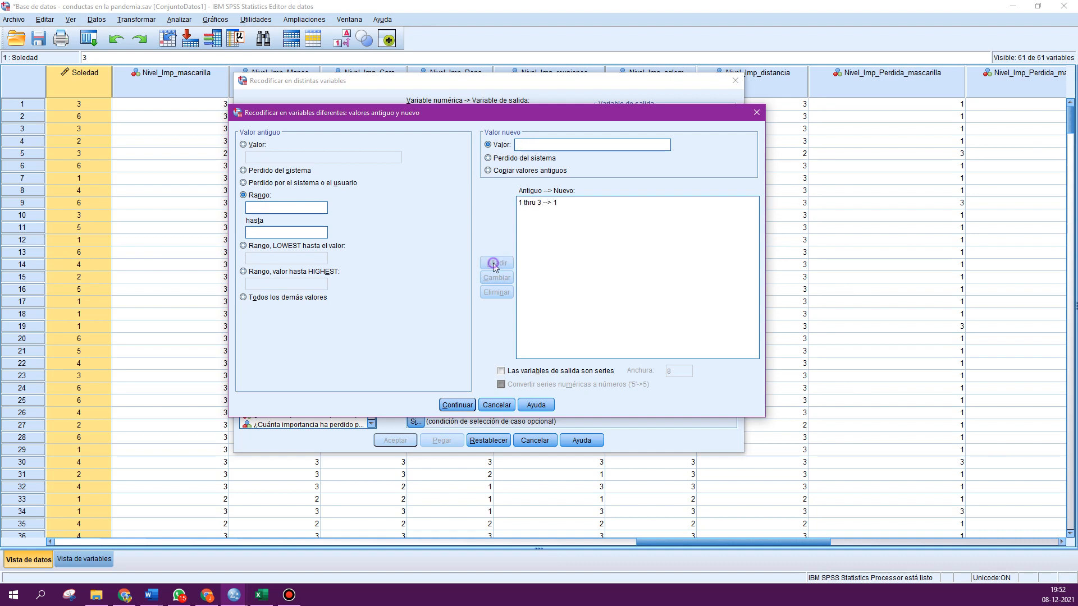
{"action": "left_click", "coordinate": [286, 209]}
{"action": "type", "text": "4"}
{"action": "left_click", "coordinate": [268, 233]}
{"action": "type", "text": "6"}
{"action": "left_click", "coordinate": [536, 144]}
{"action": "left_click", "coordinate": [539, 146]}
{"action": "type", "text": "2"}
{"action": "left_click", "coordinate": [488, 264]}
{"action": "left_click", "coordinate": [457, 404]}
{"action": "left_click", "coordinate": [394, 441]}
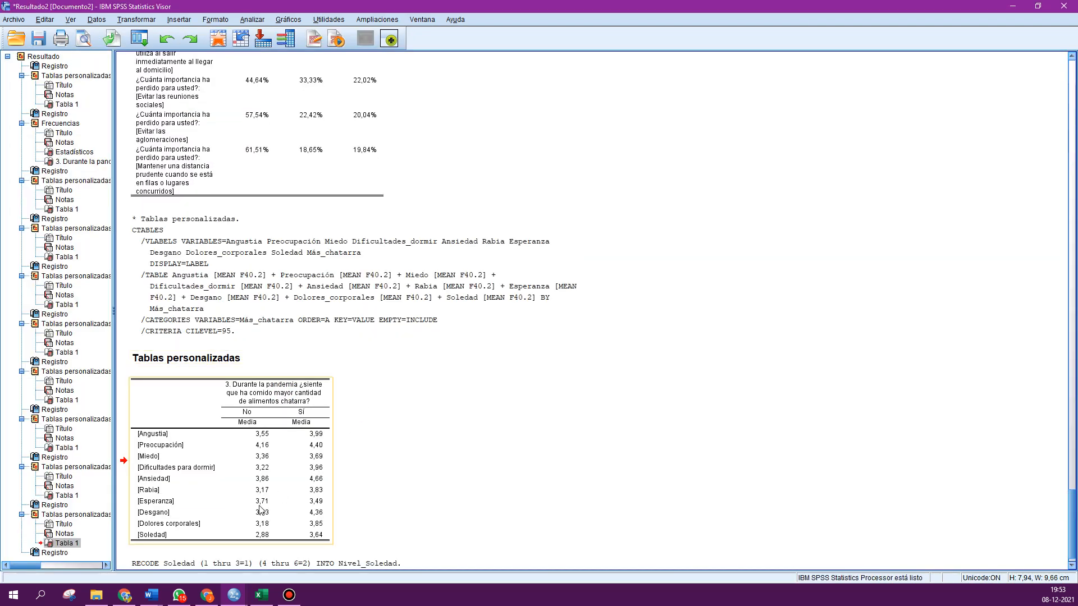
- Go to the new Nivel_Soledad variable in variable view and set its decimals to 0
{"action": "mouse_move", "coordinate": [235, 602]}
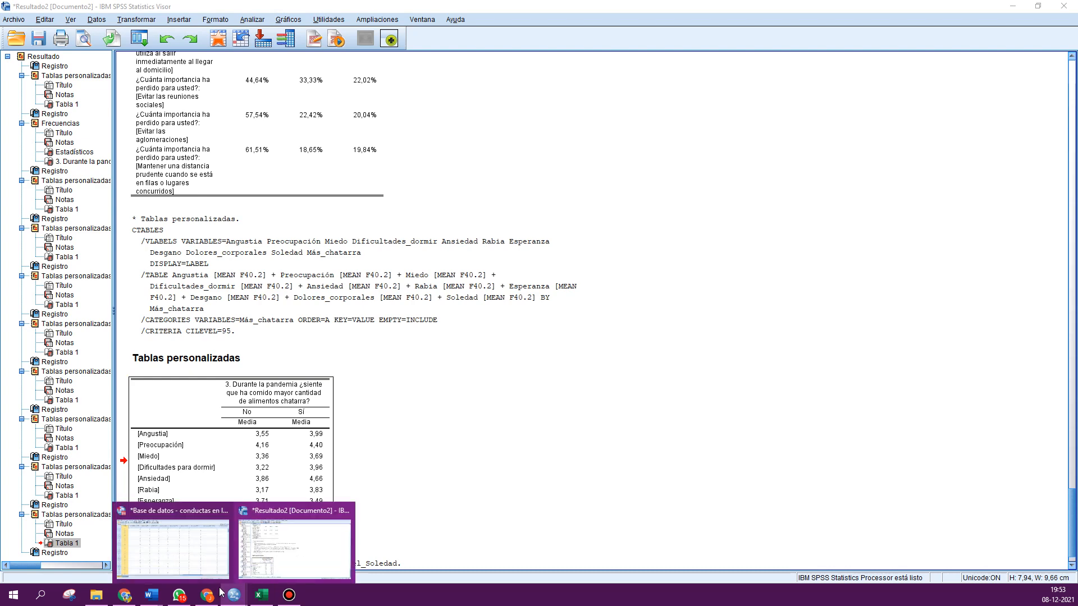
{"action": "left_click", "coordinate": [171, 541]}
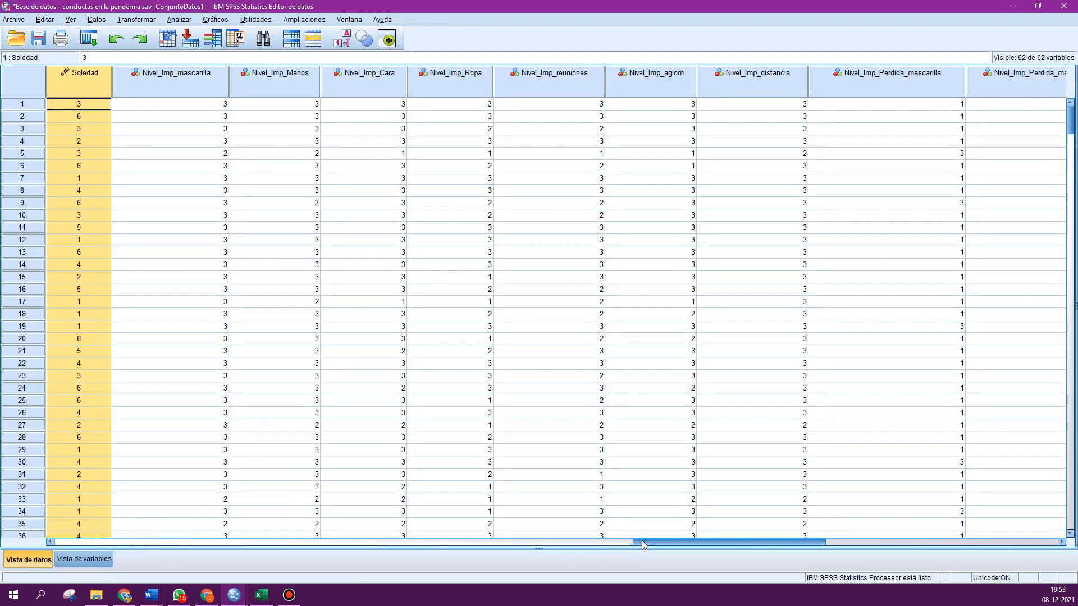
{"action": "left_click_drag", "start_coordinate": [641, 540], "coordinate": [861, 540]}
{"action": "double_click", "coordinate": [655, 74]}
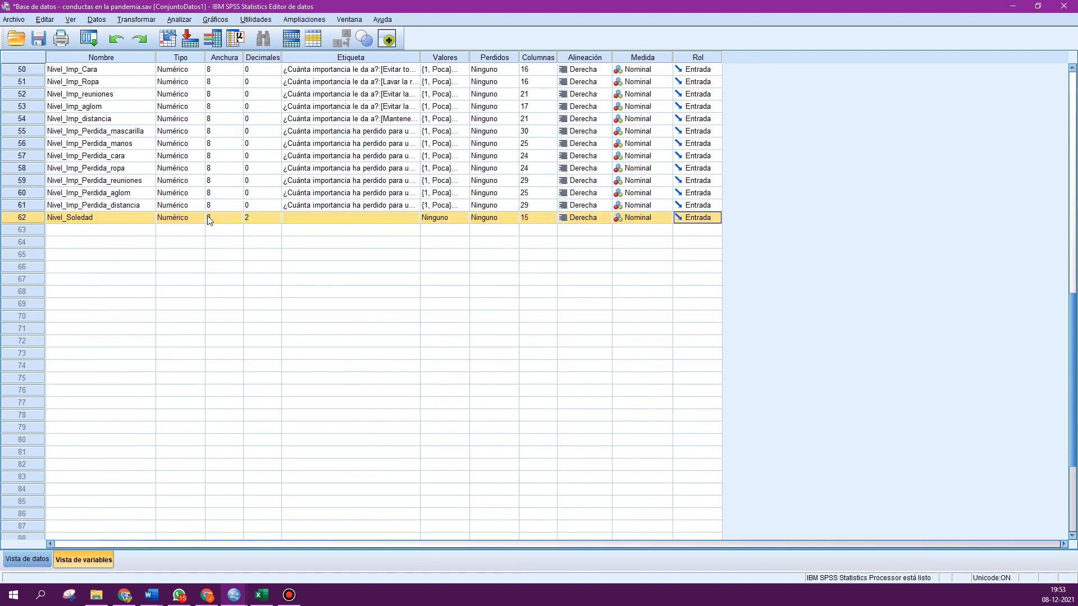
{"action": "left_click", "coordinate": [276, 221]}
- Label Nivel_Soledad values 1 as Nivel Bajo and 2 as Nivel alto
{"action": "left_click", "coordinate": [460, 220]}
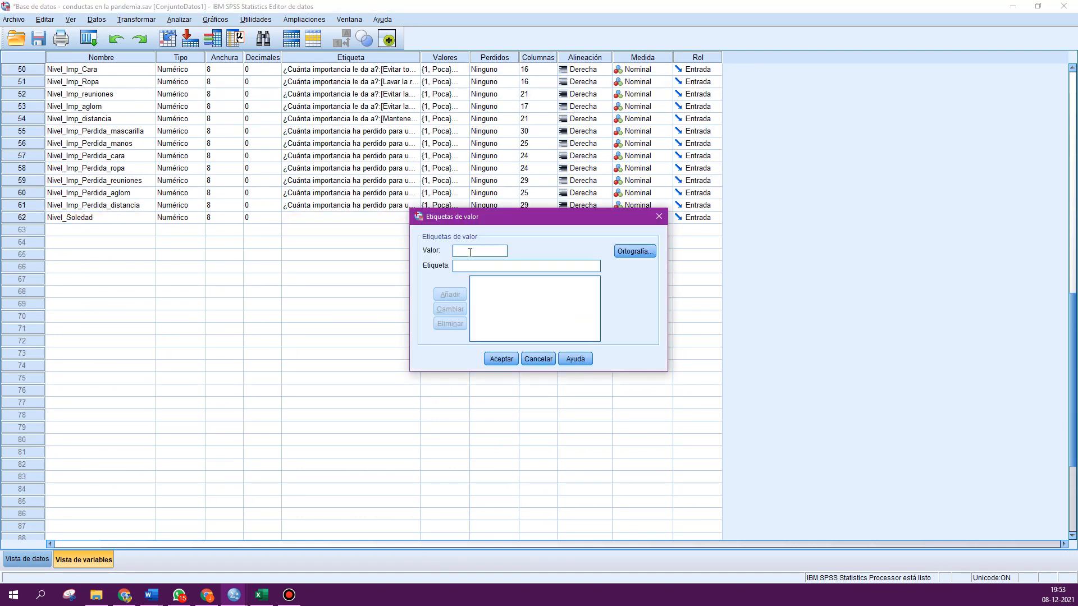
{"action": "type", "text": "1"}
{"action": "type", "text": "Nivel Bajo"}
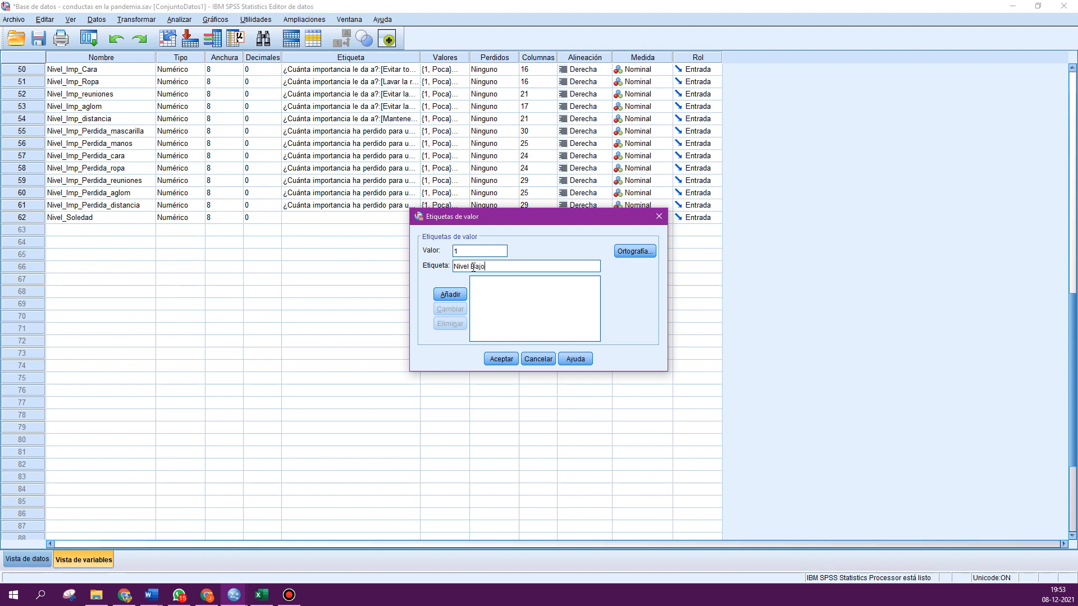
{"action": "left_click", "coordinate": [438, 295]}
{"action": "left_click", "coordinate": [465, 251]}
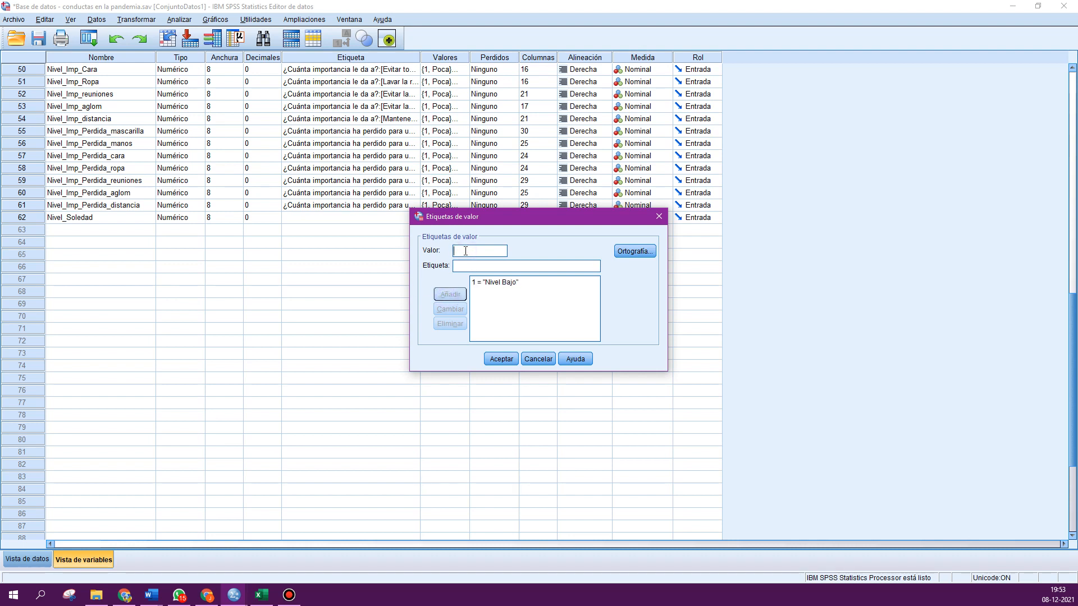
{"action": "type", "text": "2Nivel alto"}
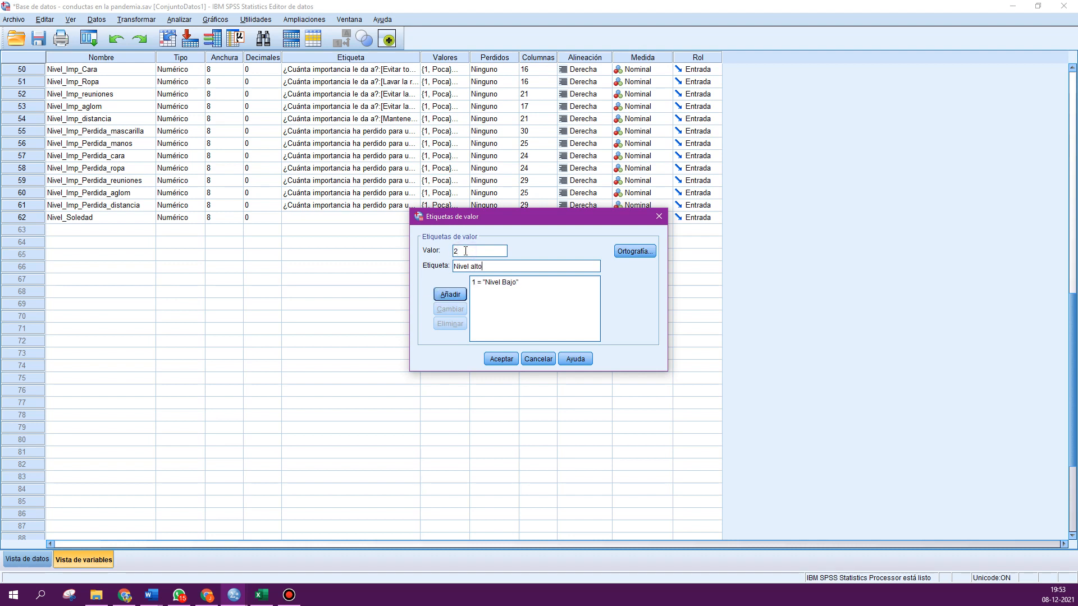
{"action": "left_click", "coordinate": [437, 294]}
{"action": "left_click", "coordinate": [495, 359]}
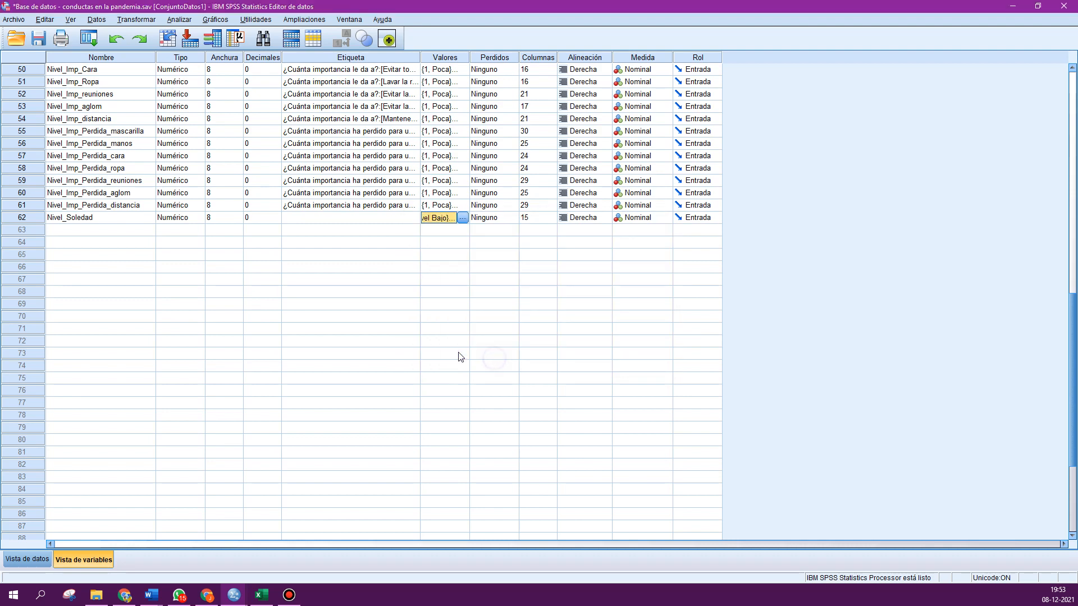
- Examine the value labels defined for the Act_laborales variable
{"action": "scroll", "coordinate": [346, 319], "scroll_direction": "up", "scroll_amount": 3}
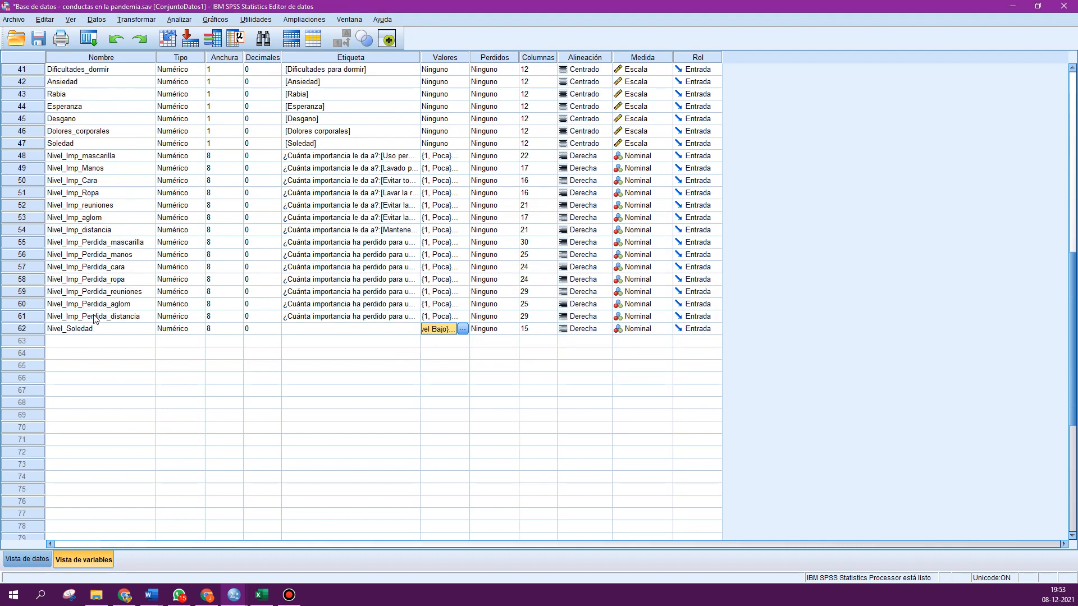
{"action": "left_click", "coordinate": [24, 330]}
{"action": "scroll", "coordinate": [140, 331], "scroll_direction": "up", "scroll_amount": 10}
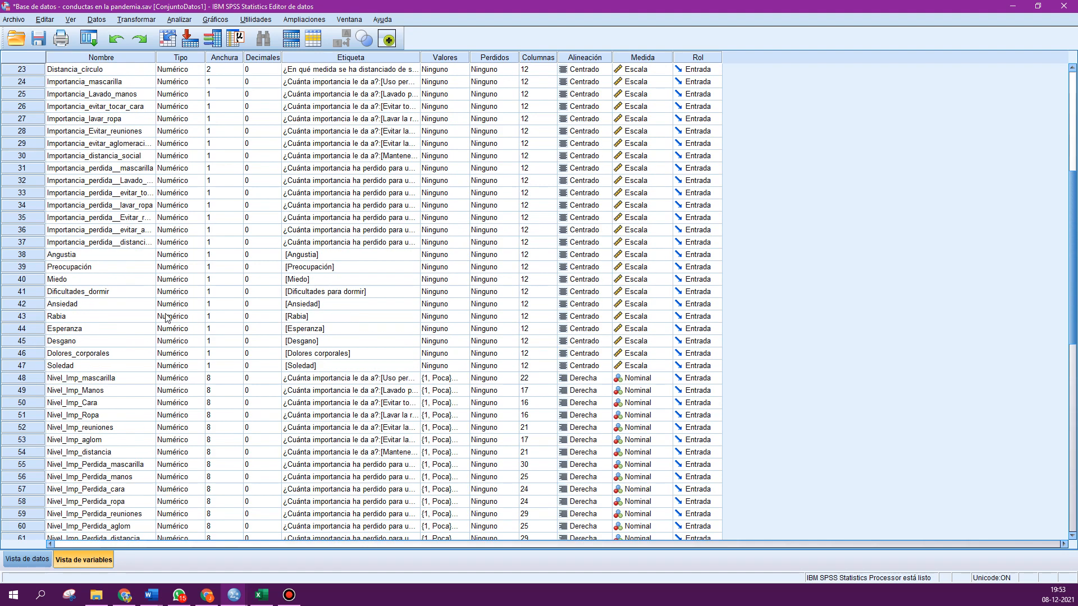
{"action": "scroll", "coordinate": [166, 318], "scroll_direction": "up", "scroll_amount": 4}
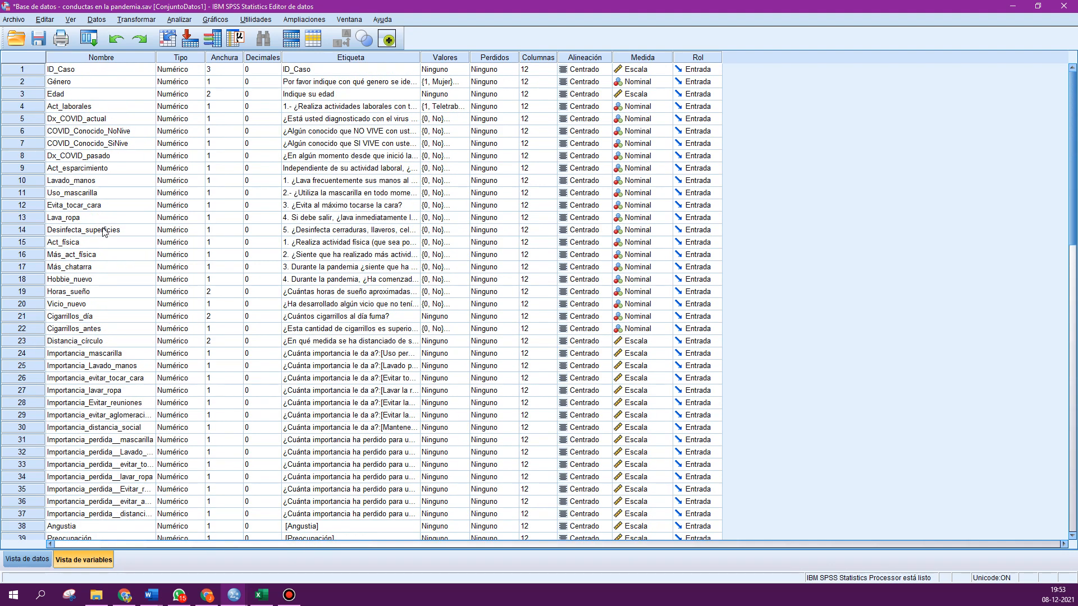
{"action": "left_click", "coordinate": [36, 106]}
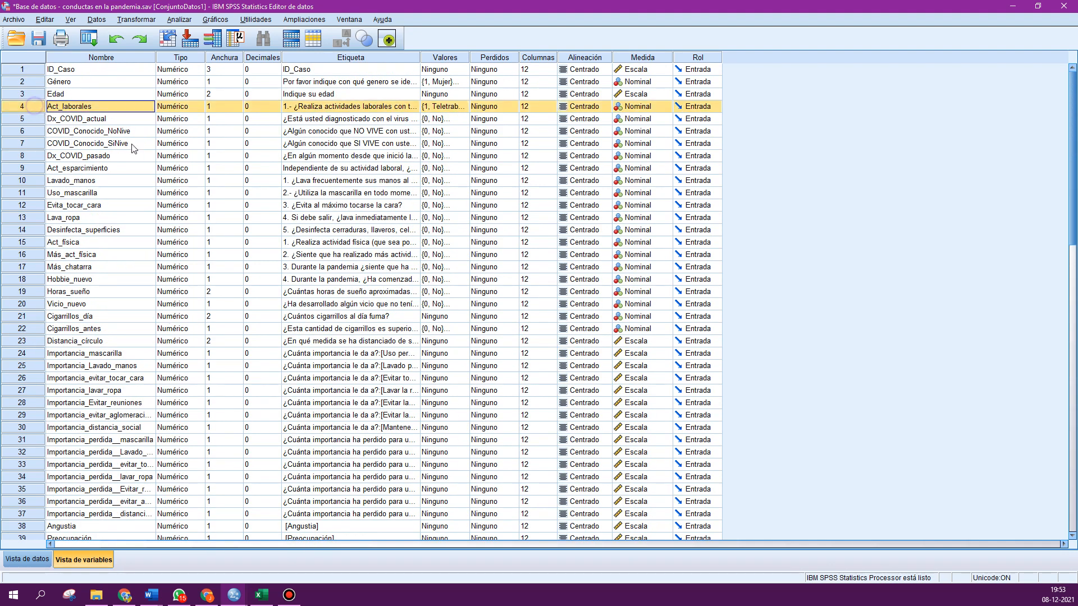
{"action": "left_click", "coordinate": [434, 110]}
{"action": "left_click", "coordinate": [463, 110]}
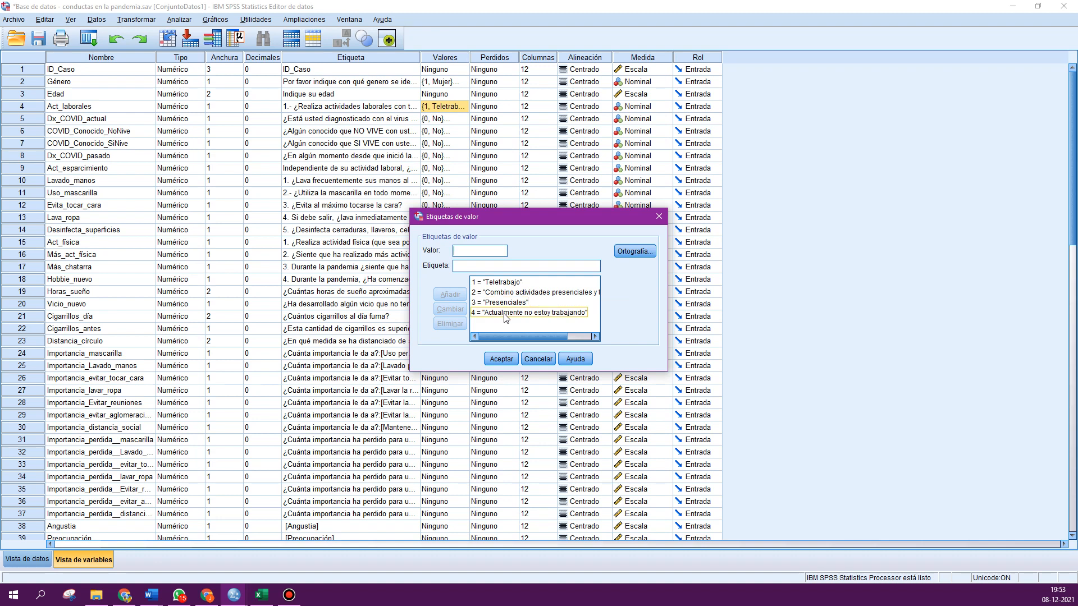
{"action": "left_click", "coordinate": [659, 217]}
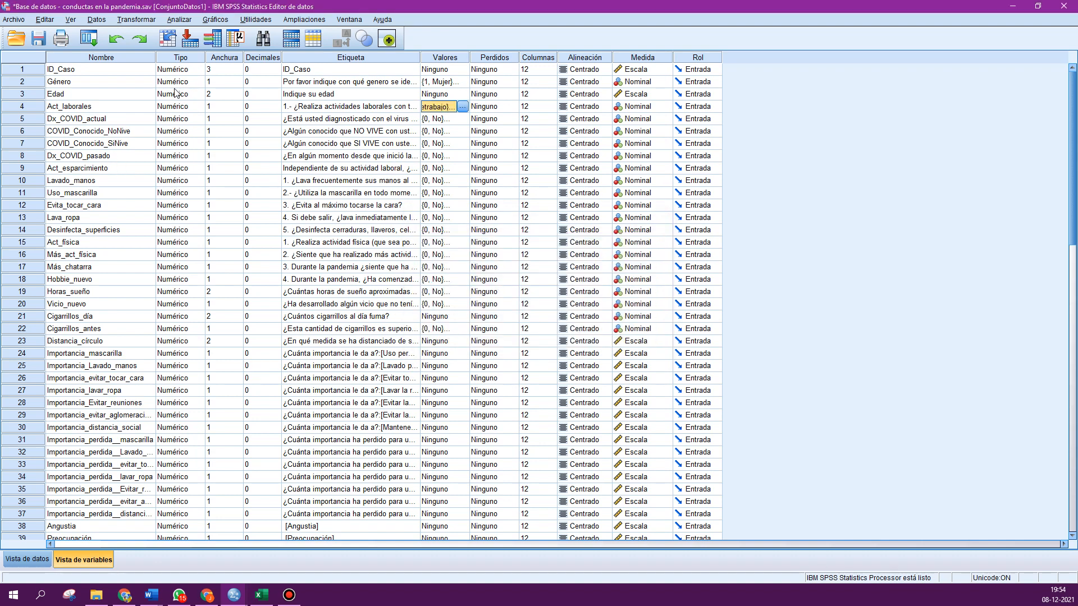
- Open Custom Tables and reset all tabs of the dialog to start a fresh table
{"action": "left_click", "coordinate": [179, 20]}
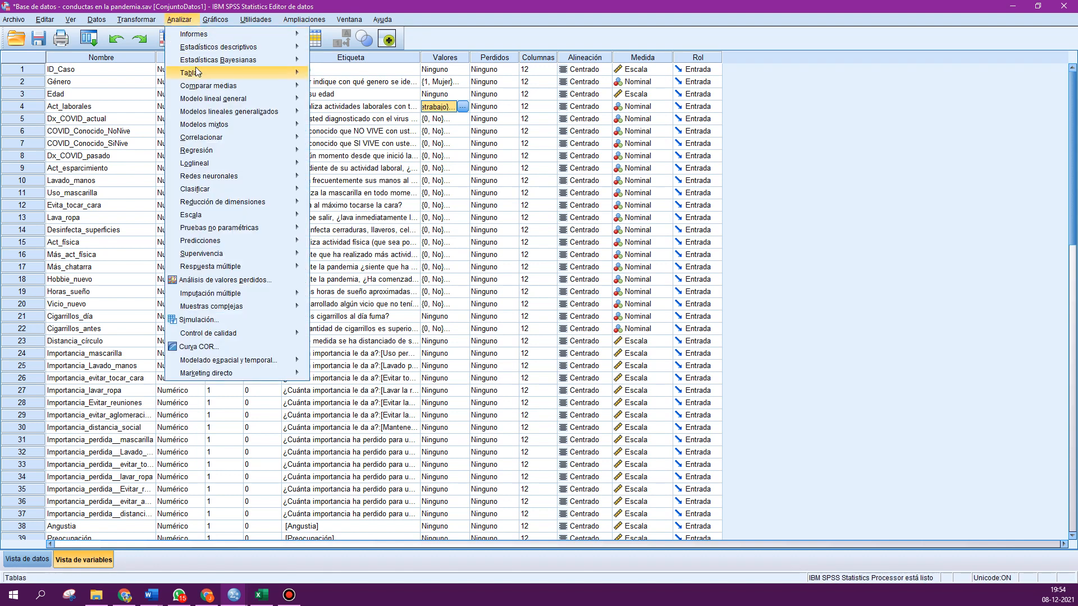
{"action": "mouse_move", "coordinate": [289, 72]}
{"action": "left_click", "coordinate": [339, 75]}
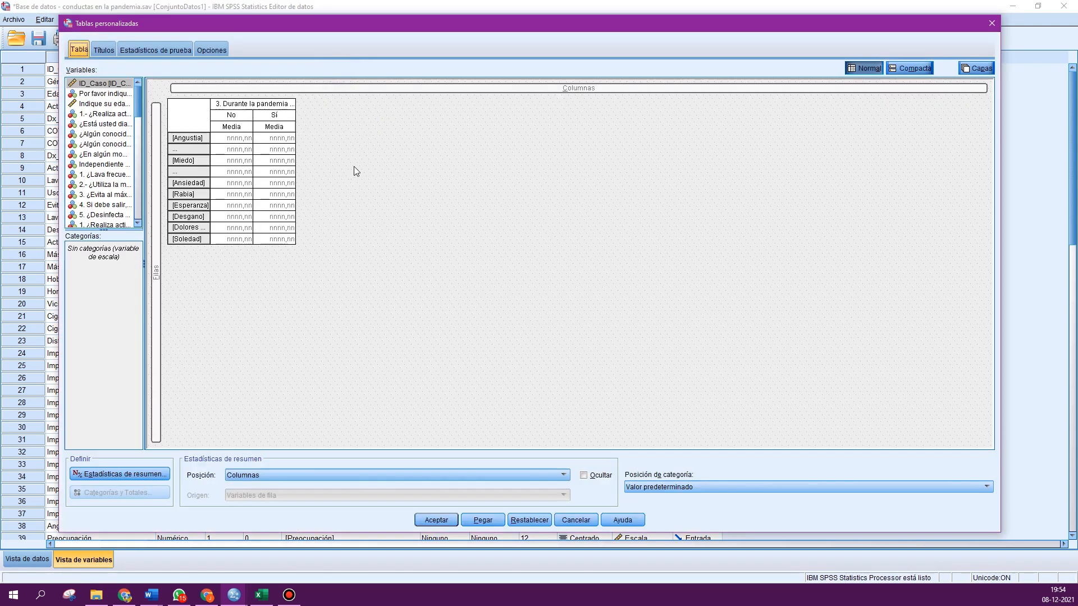
{"action": "left_click", "coordinate": [522, 519]}
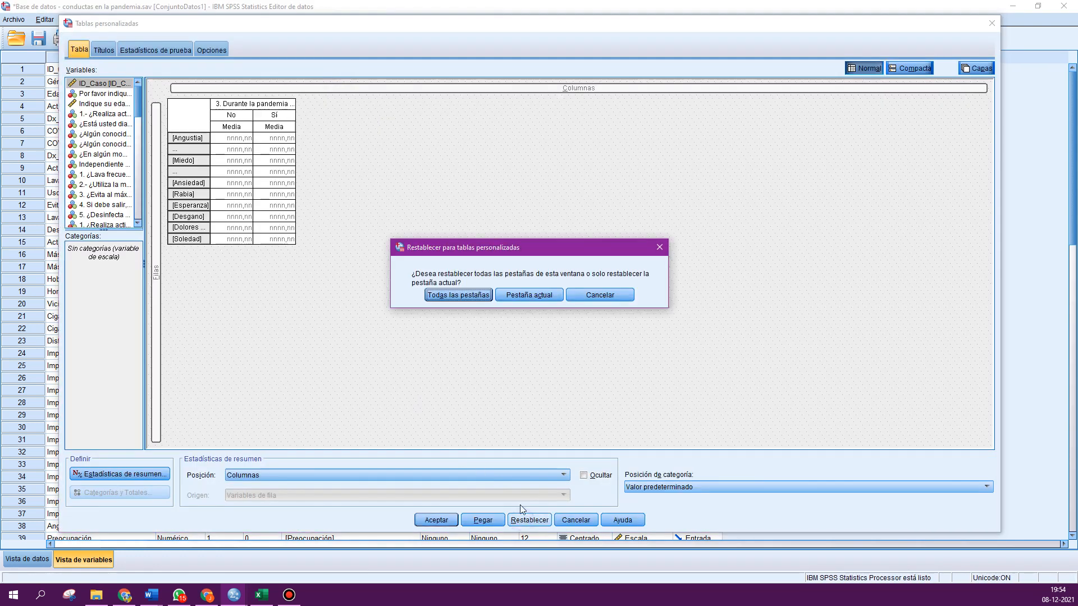
{"action": "left_click", "coordinate": [460, 296]}
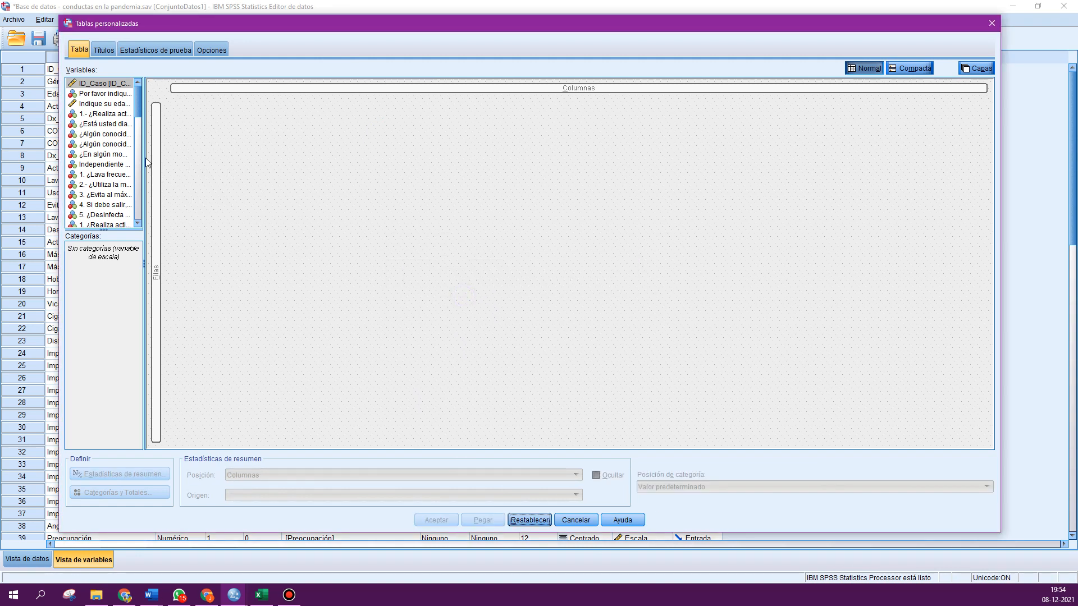
{"action": "left_click_drag", "start_coordinate": [147, 162], "coordinate": [190, 164]}
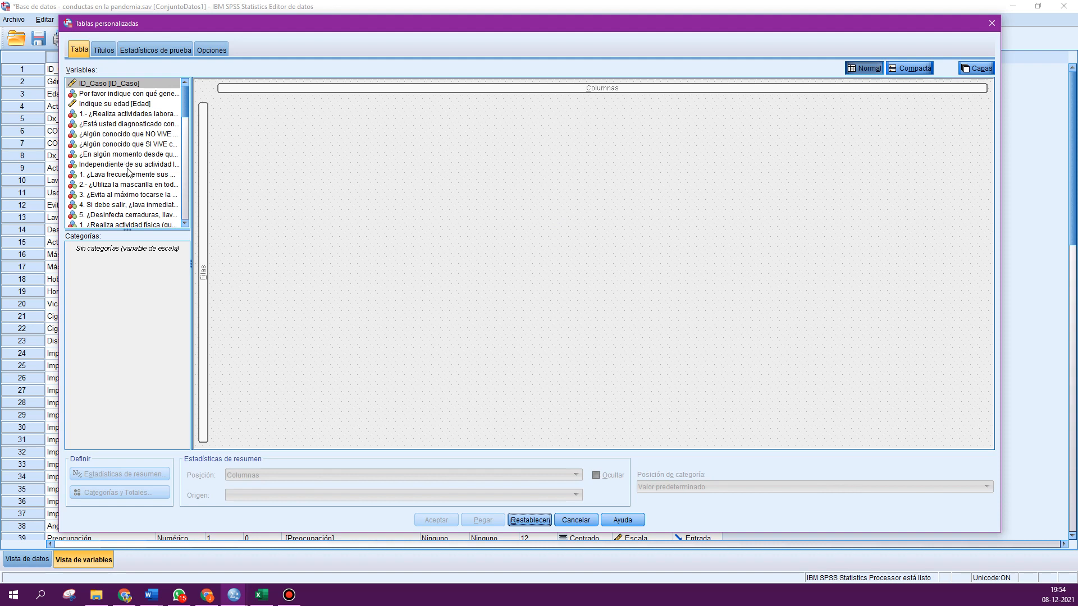
- Place Act_laborales in the table rows and Nivel_Soledad in the columns
{"action": "left_click", "coordinate": [155, 114]}
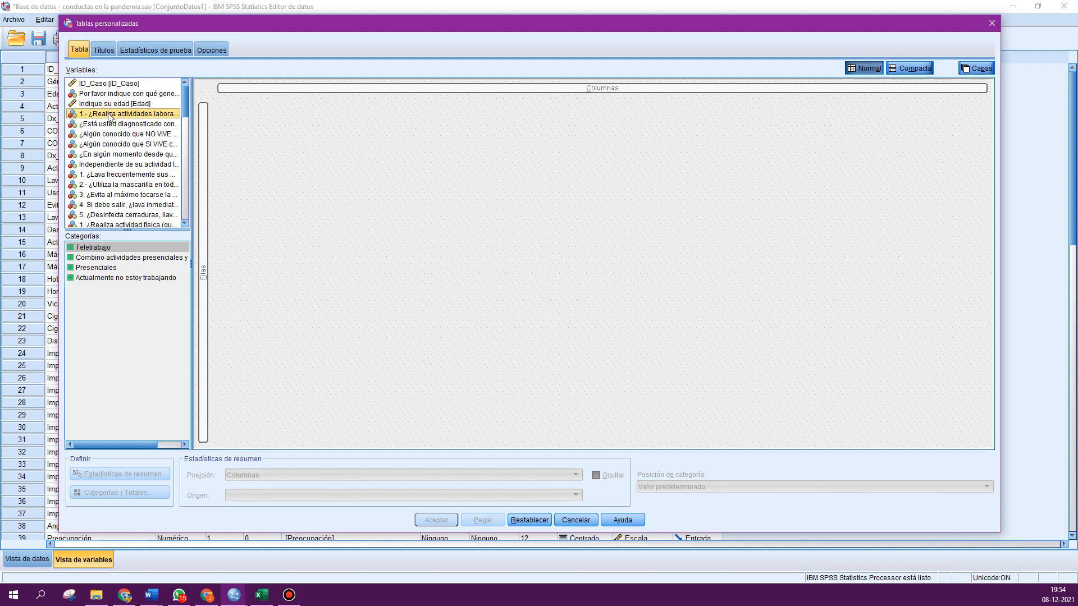
{"action": "left_click_drag", "start_coordinate": [156, 146], "coordinate": [209, 250]}
{"action": "left_click_drag", "start_coordinate": [183, 98], "coordinate": [184, 201]}
{"action": "left_click", "coordinate": [90, 223]}
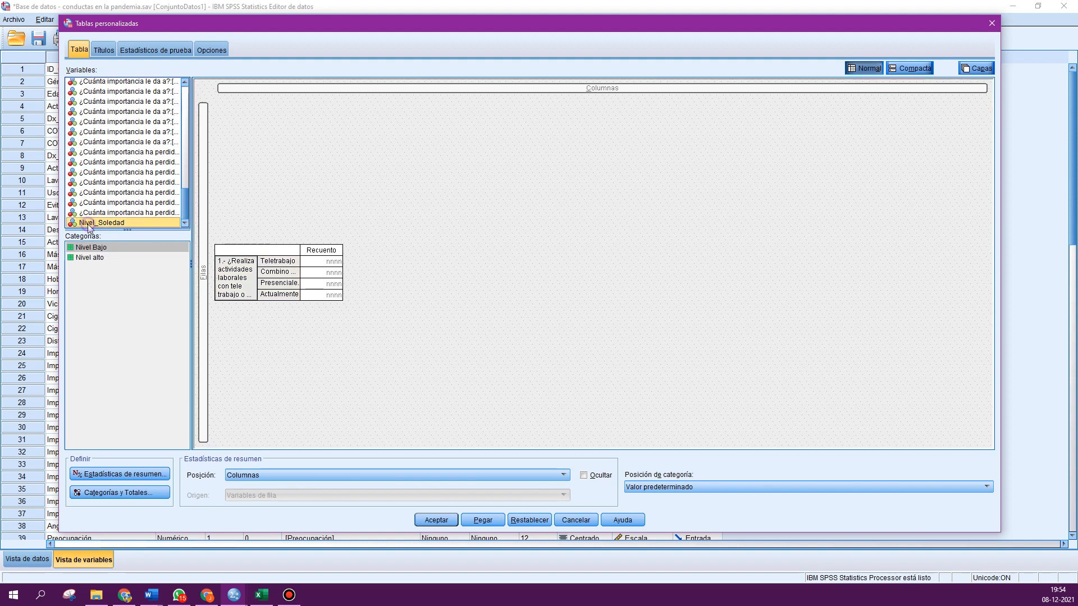
{"action": "left_click_drag", "start_coordinate": [90, 225], "coordinate": [529, 92]}
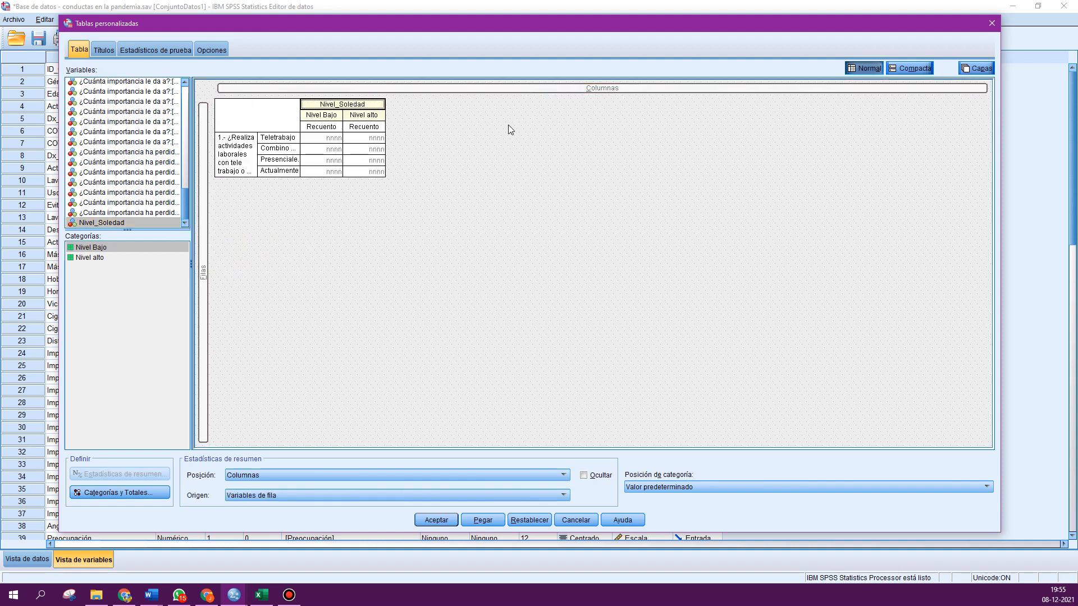
- Add the row valid N % statistic with 2 decimals to Act_laborales's summary statistics and run the table
{"action": "left_click", "coordinate": [241, 177]}
{"action": "left_click", "coordinate": [371, 245]}
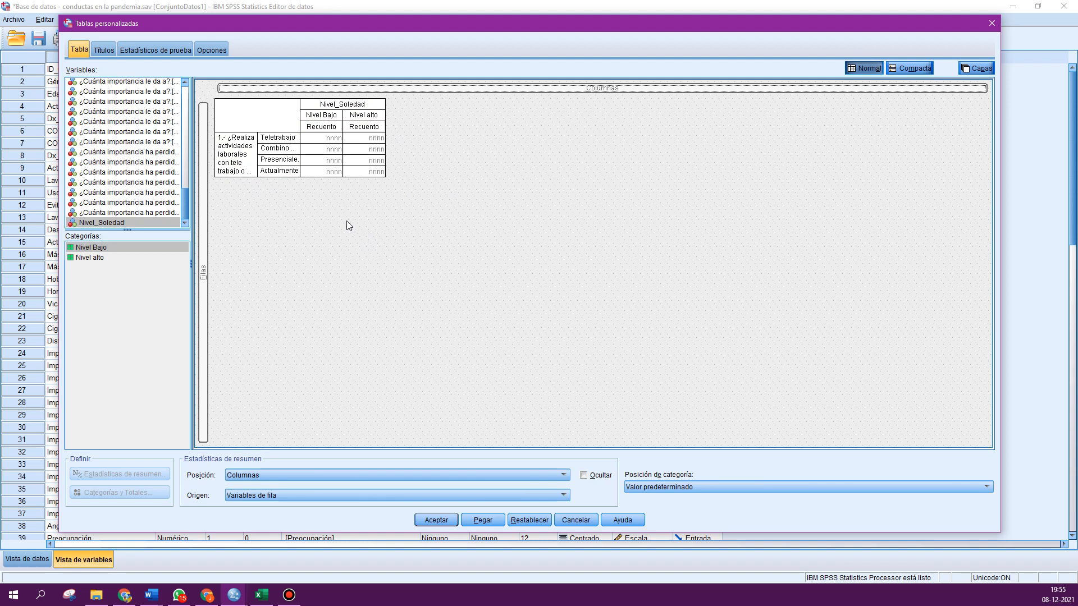
{"action": "left_click", "coordinate": [327, 143]}
{"action": "left_click", "coordinate": [237, 159]}
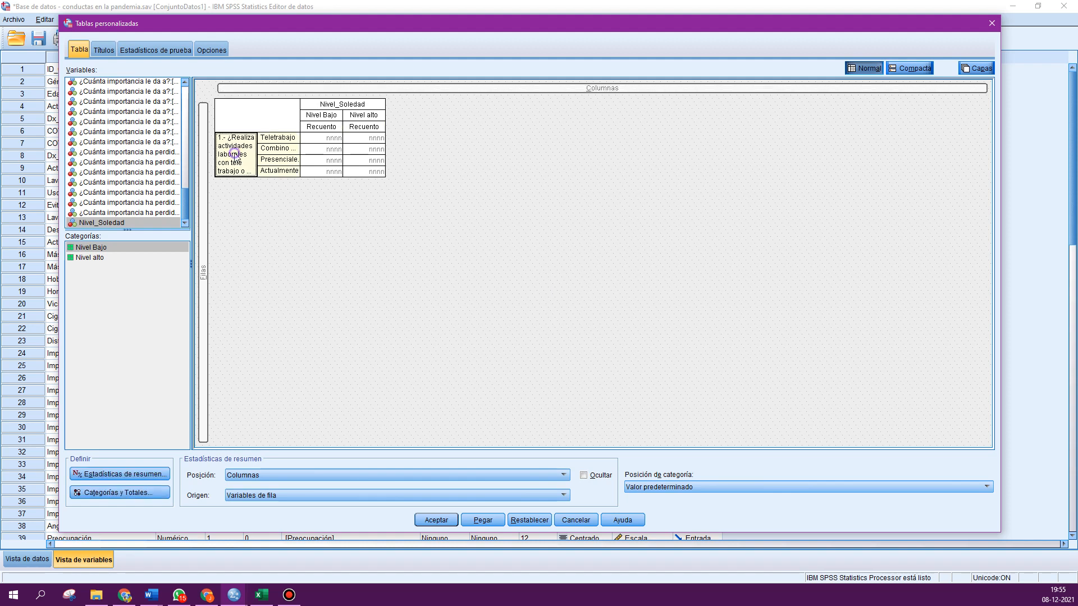
{"action": "left_click", "coordinate": [130, 476]}
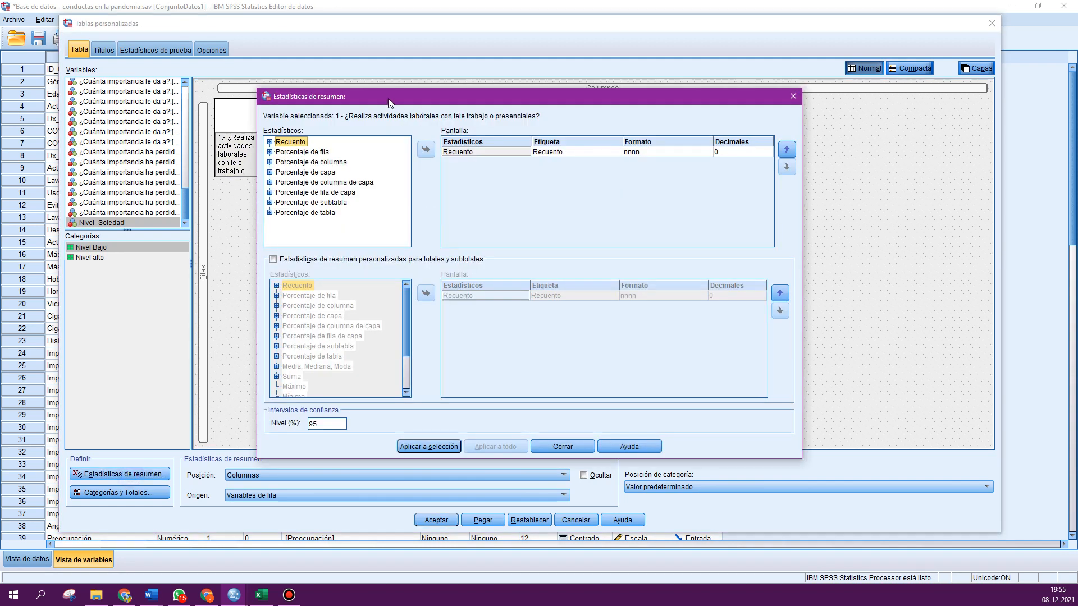
{"action": "left_click_drag", "start_coordinate": [393, 101], "coordinate": [547, 105]}
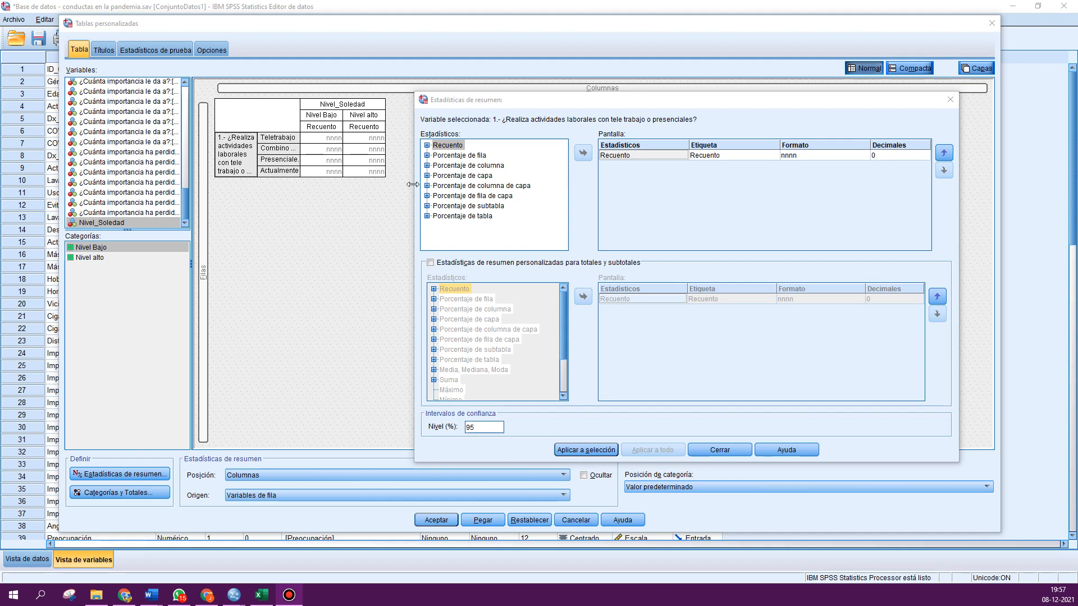
{"action": "left_click", "coordinate": [440, 157]}
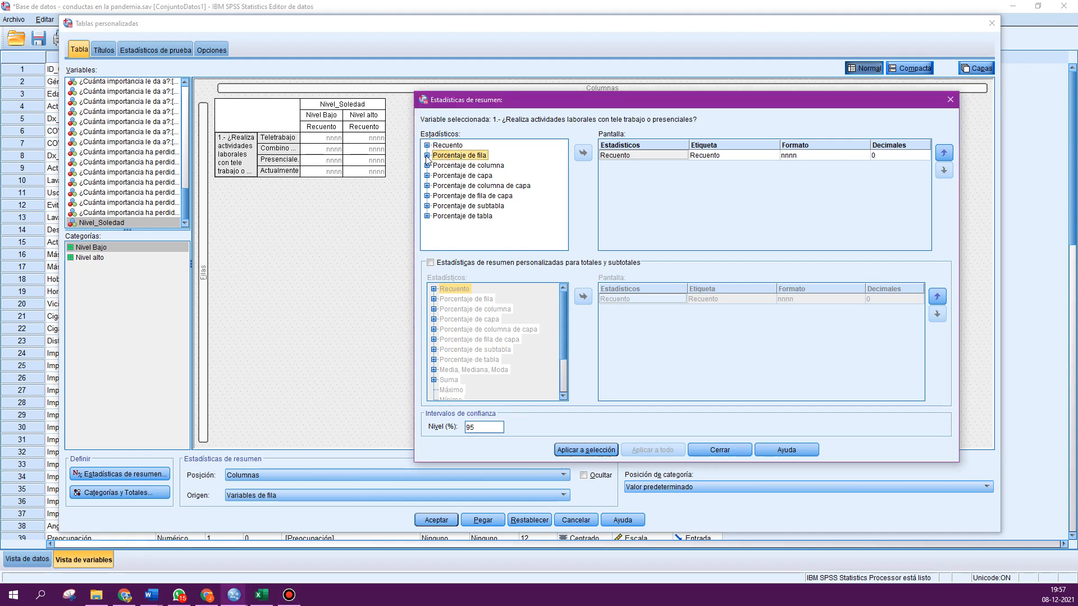
{"action": "left_click", "coordinate": [427, 155]}
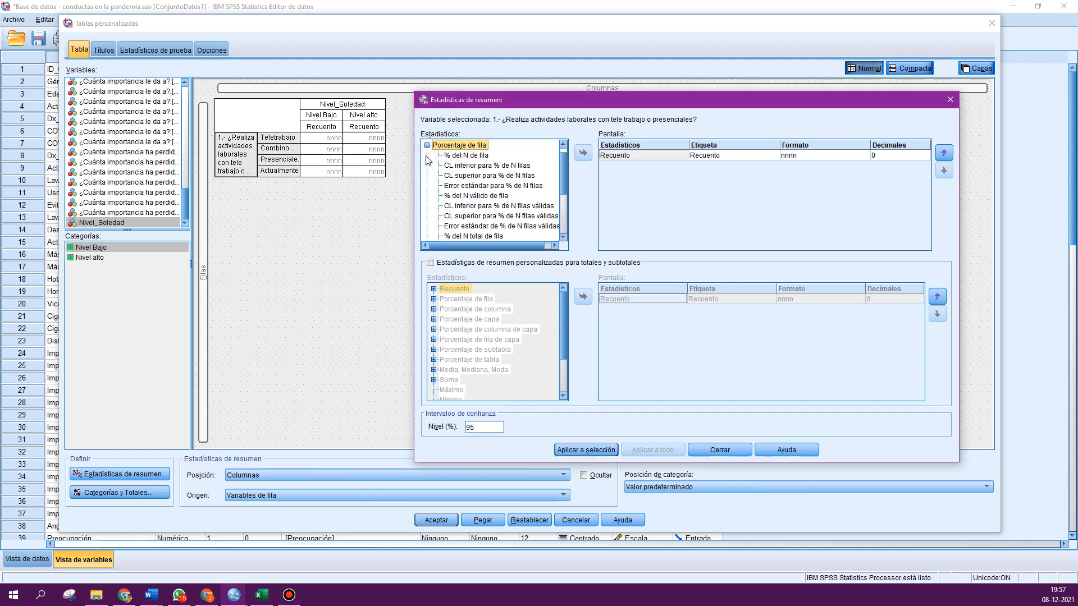
{"action": "left_click", "coordinate": [476, 196]}
{"action": "left_click", "coordinate": [583, 154]}
{"action": "left_click", "coordinate": [927, 167]}
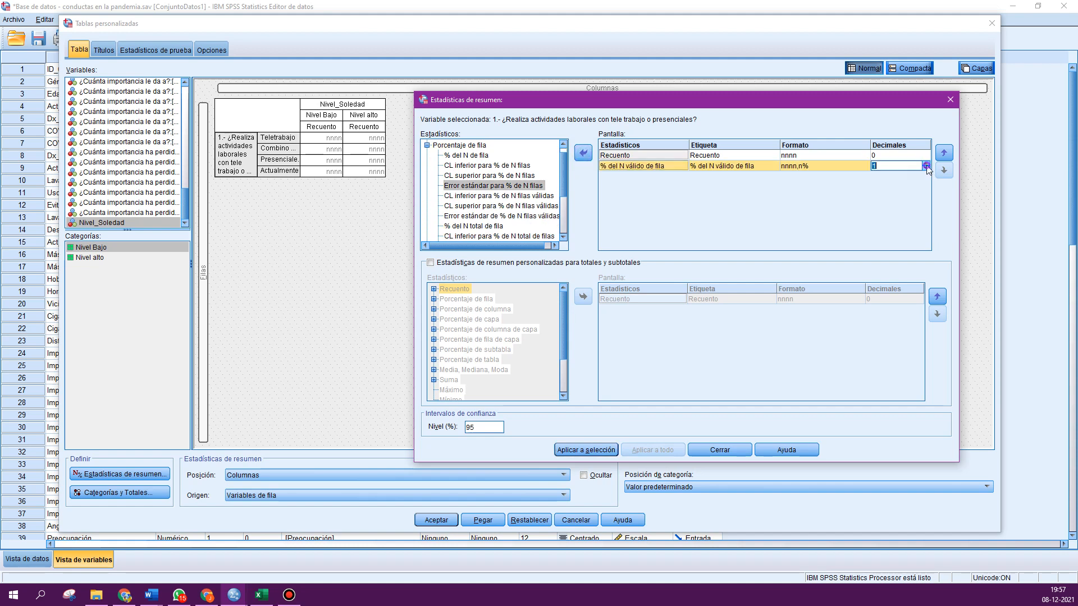
{"action": "left_click", "coordinate": [559, 453]}
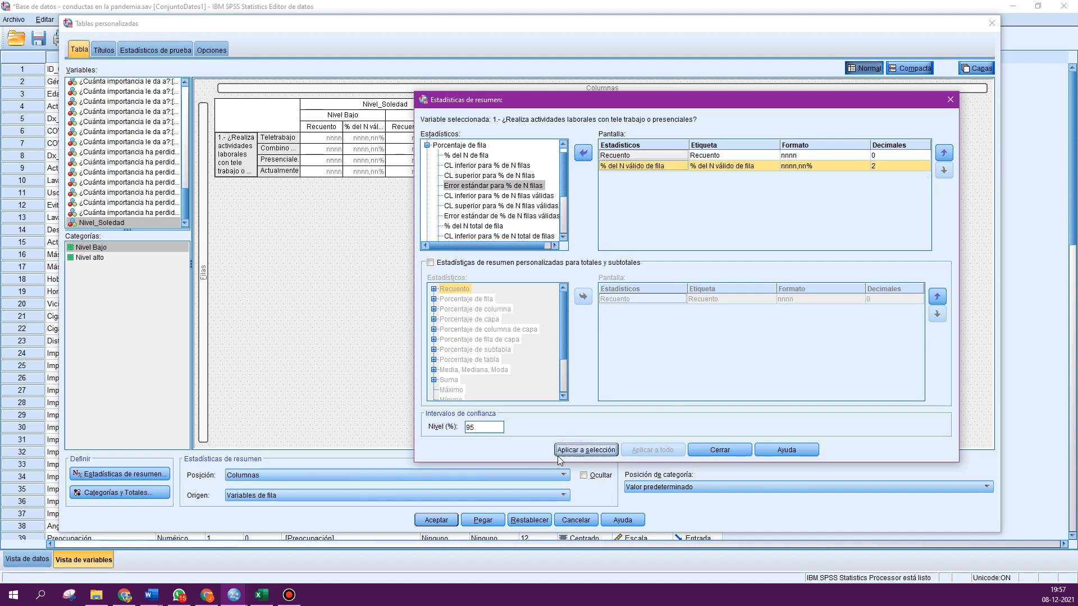
{"action": "left_click", "coordinate": [723, 450]}
{"action": "left_click", "coordinate": [434, 520]}
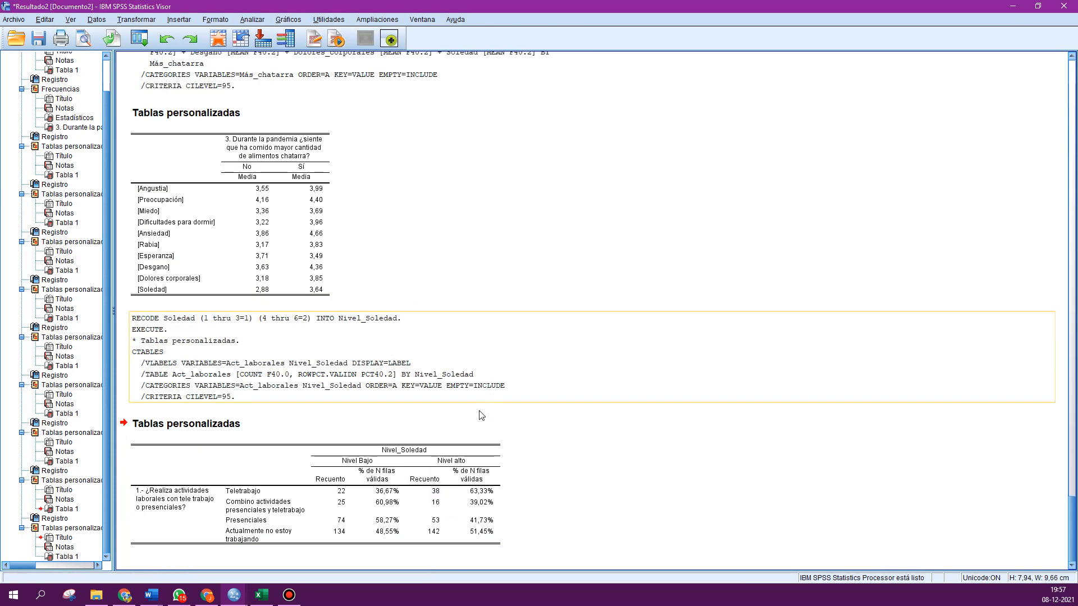
{"action": "left_click", "coordinate": [354, 478]}
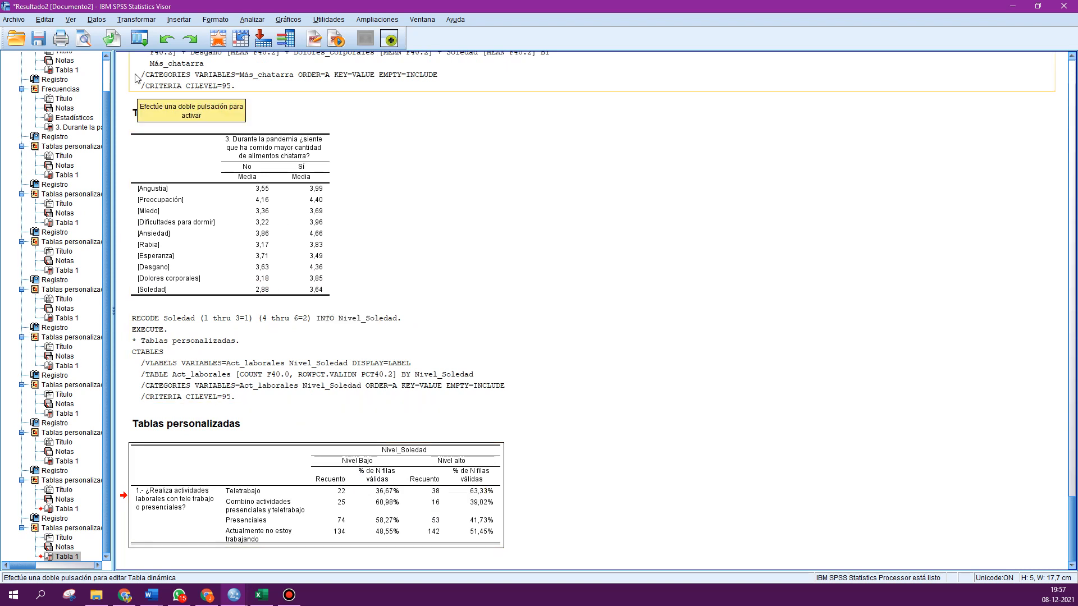
{"action": "left_click", "coordinate": [140, 39]}
{"action": "left_click", "coordinate": [216, 58]}
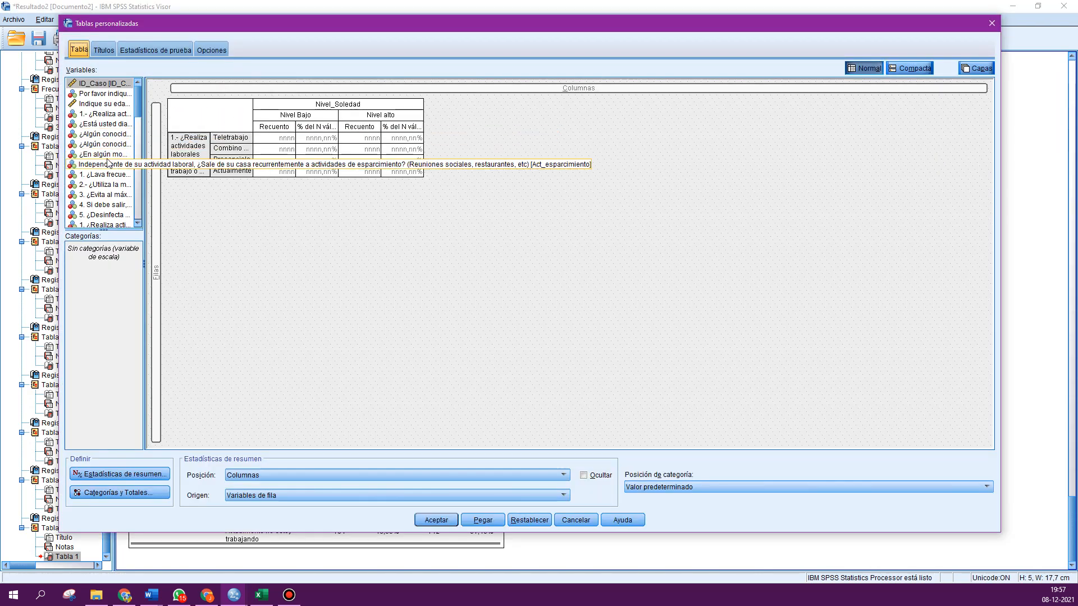
{"action": "left_click_drag", "start_coordinate": [100, 93], "coordinate": [160, 171]}
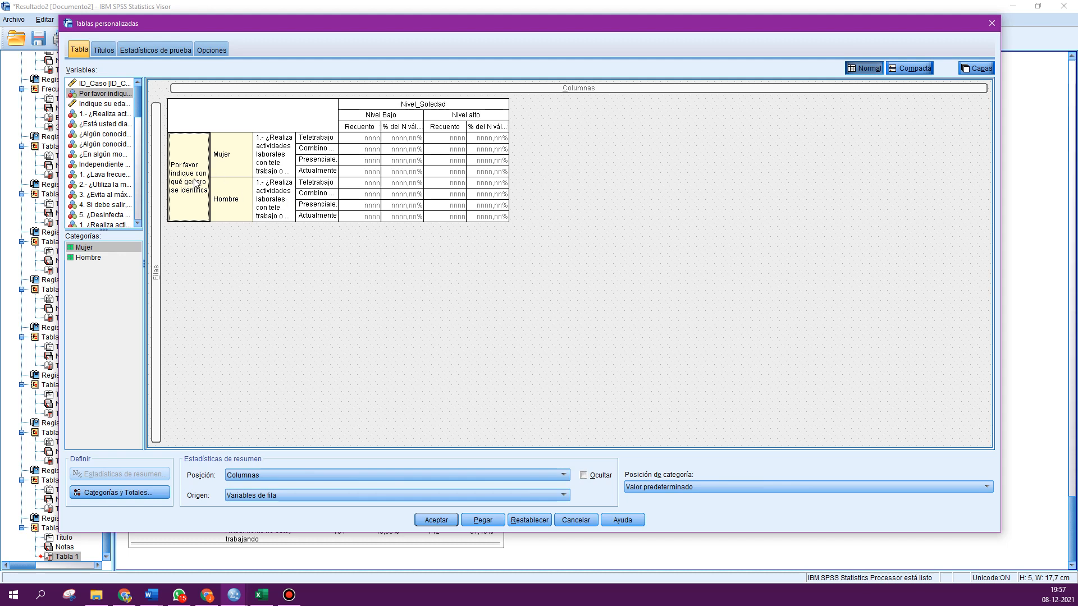
{"action": "left_click_drag", "start_coordinate": [193, 180], "coordinate": [116, 167]}
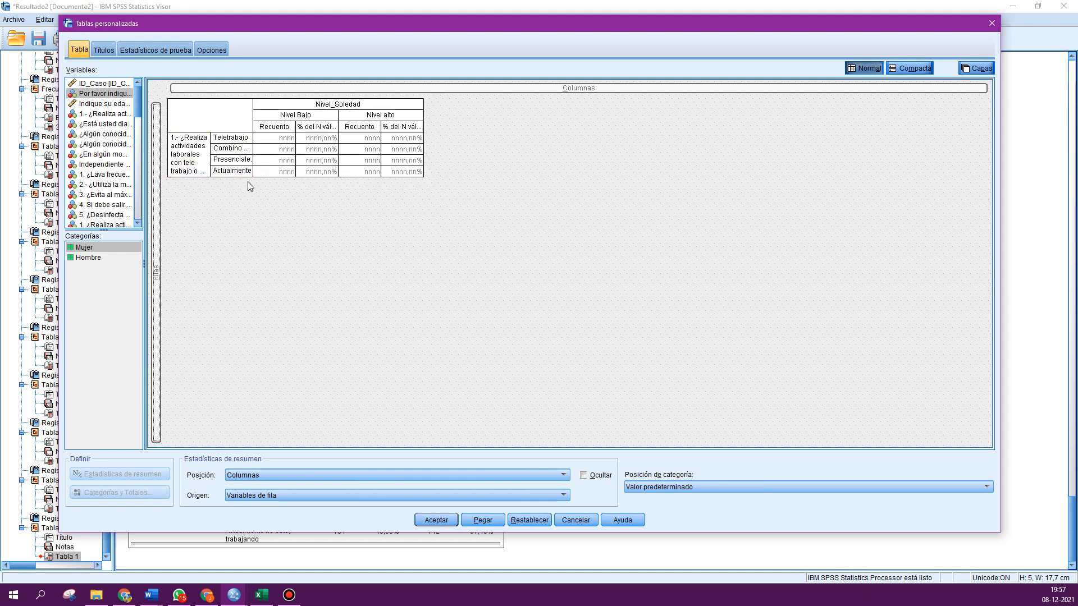
{"action": "left_click", "coordinate": [576, 520]}
- Rerun the custom table with the count statistic removed, keeping only the row valid N percentages
{"action": "right_click", "coordinate": [310, 494]}
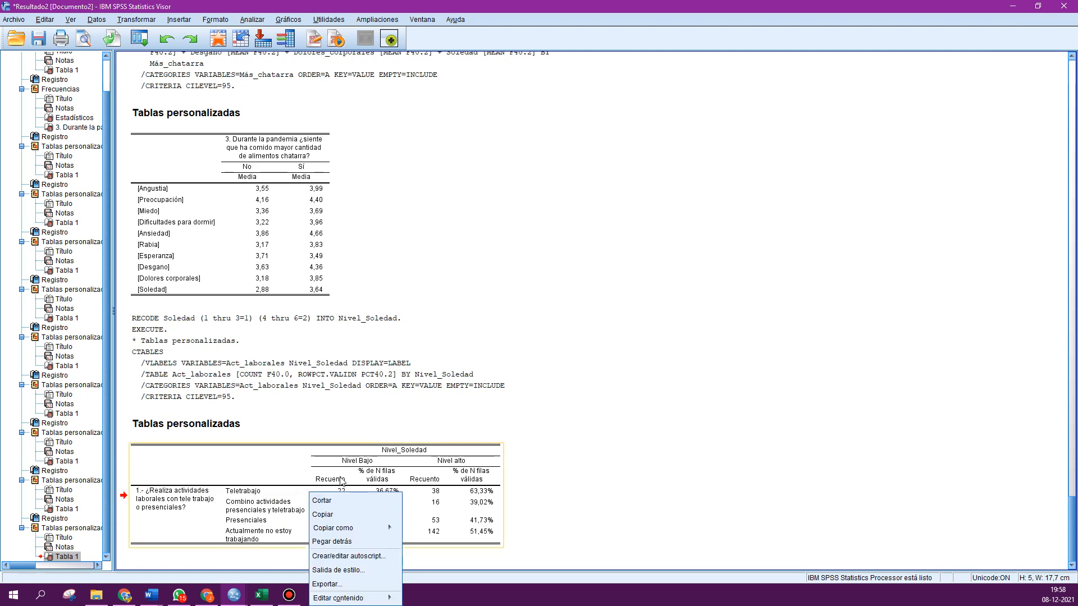
{"action": "left_click", "coordinate": [145, 41]}
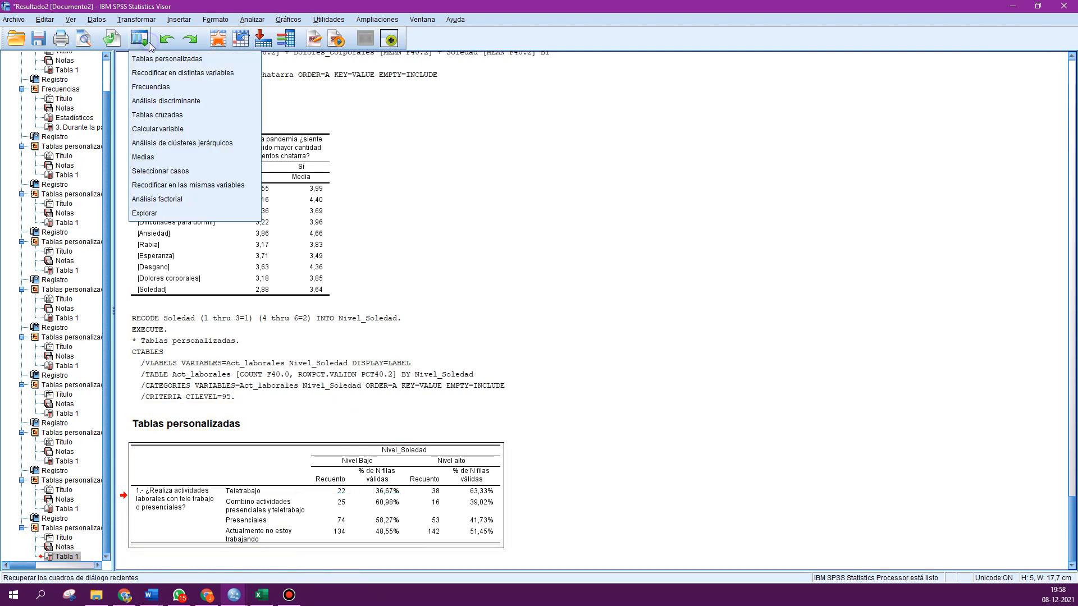
{"action": "left_click", "coordinate": [153, 58]}
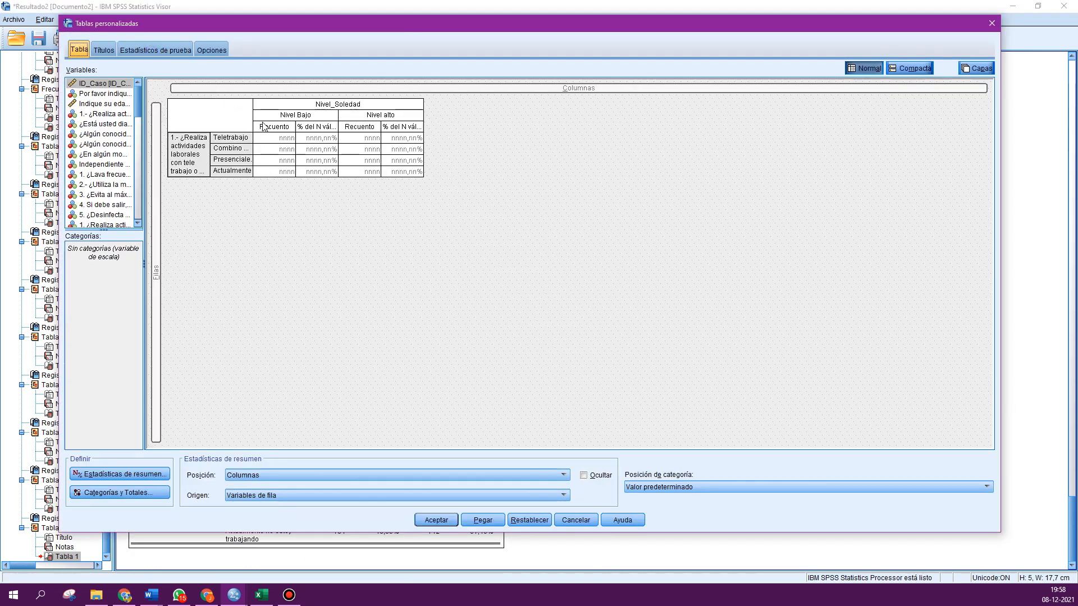
{"action": "left_click", "coordinate": [143, 473]}
{"action": "left_click", "coordinate": [468, 151]}
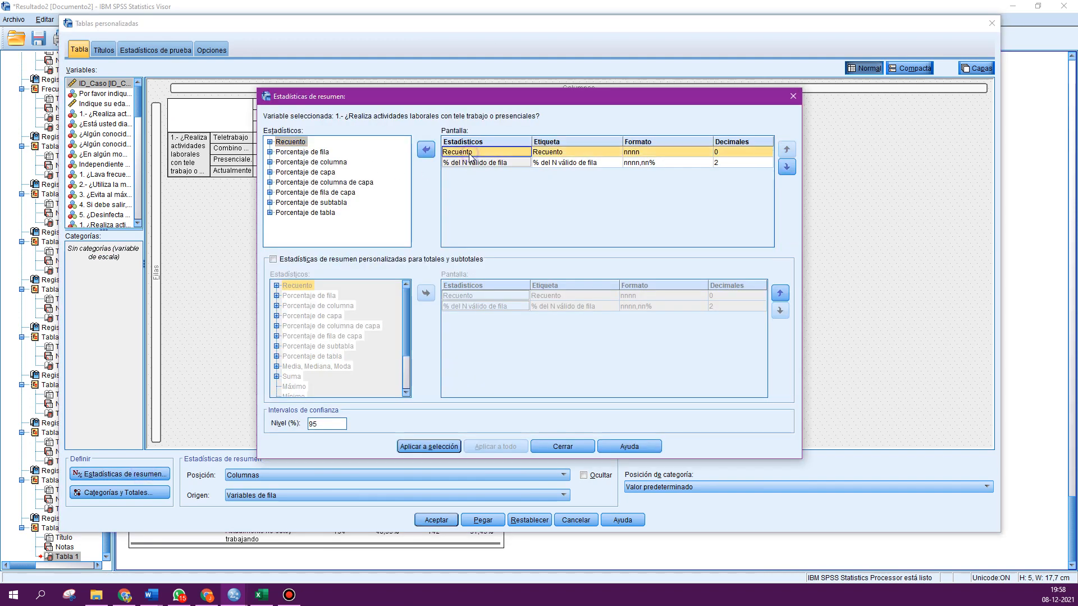
{"action": "left_click", "coordinate": [426, 150]}
{"action": "left_click", "coordinate": [429, 446]}
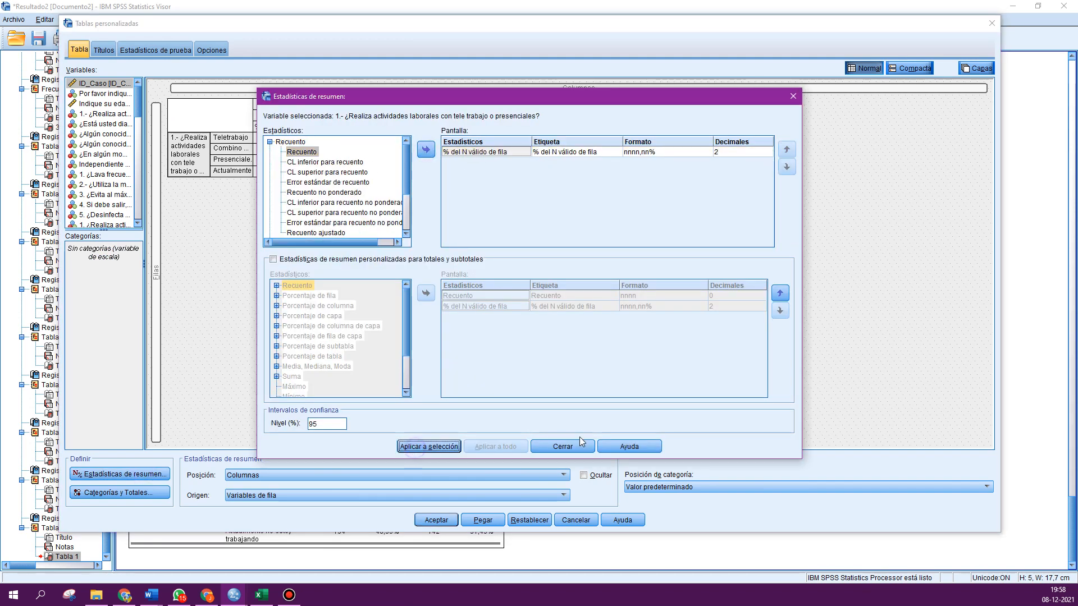
{"action": "left_click", "coordinate": [436, 520]}
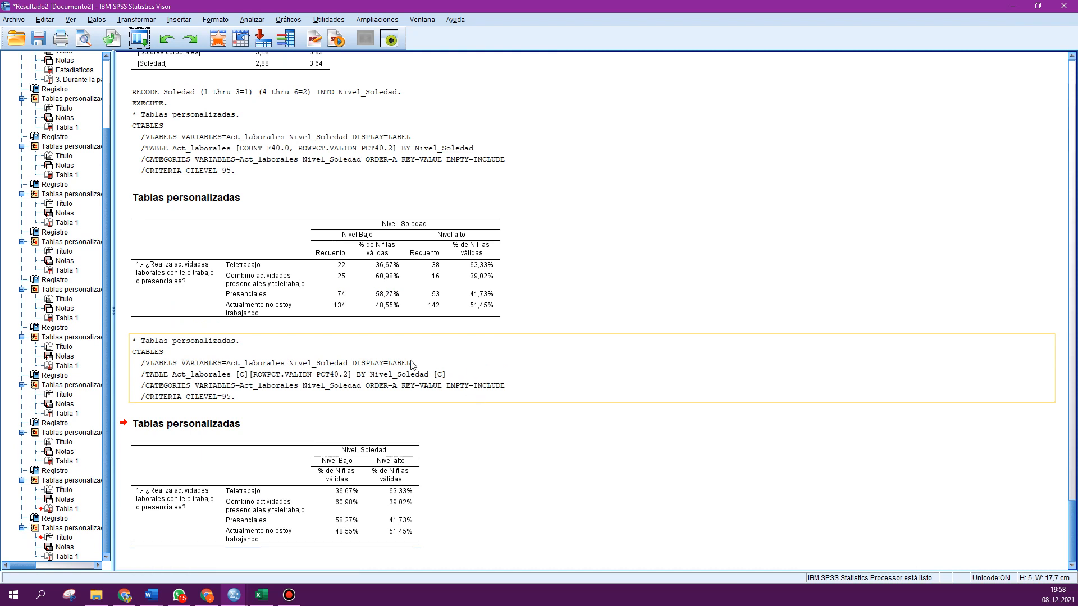
- Copy the table with counts and percentages and paste it into a new Excel sheet at cell D3
{"action": "left_click", "coordinate": [285, 455]}
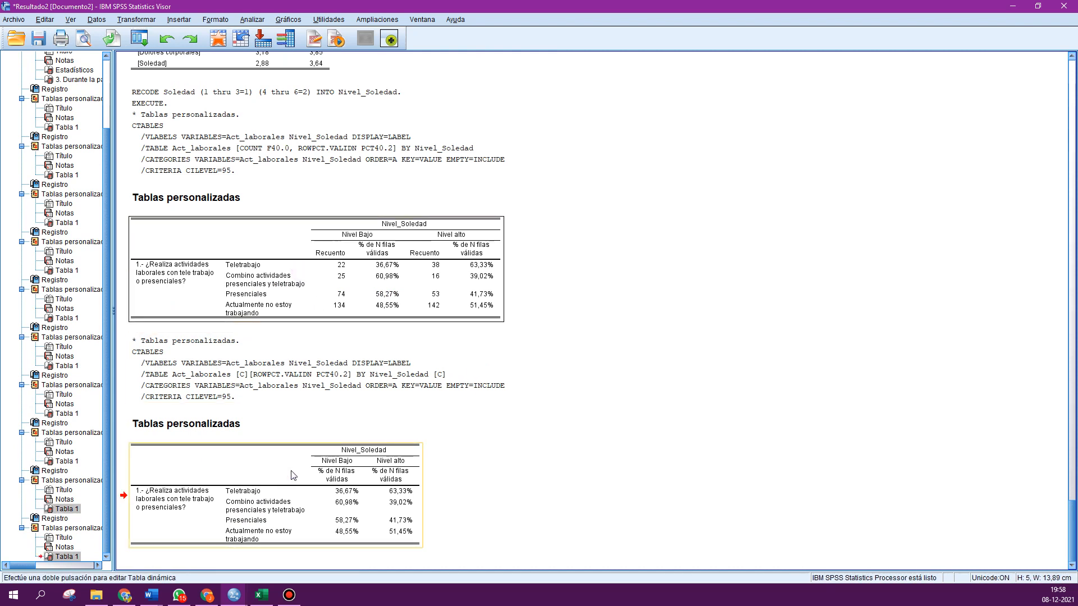
{"action": "left_click", "coordinate": [291, 299]}
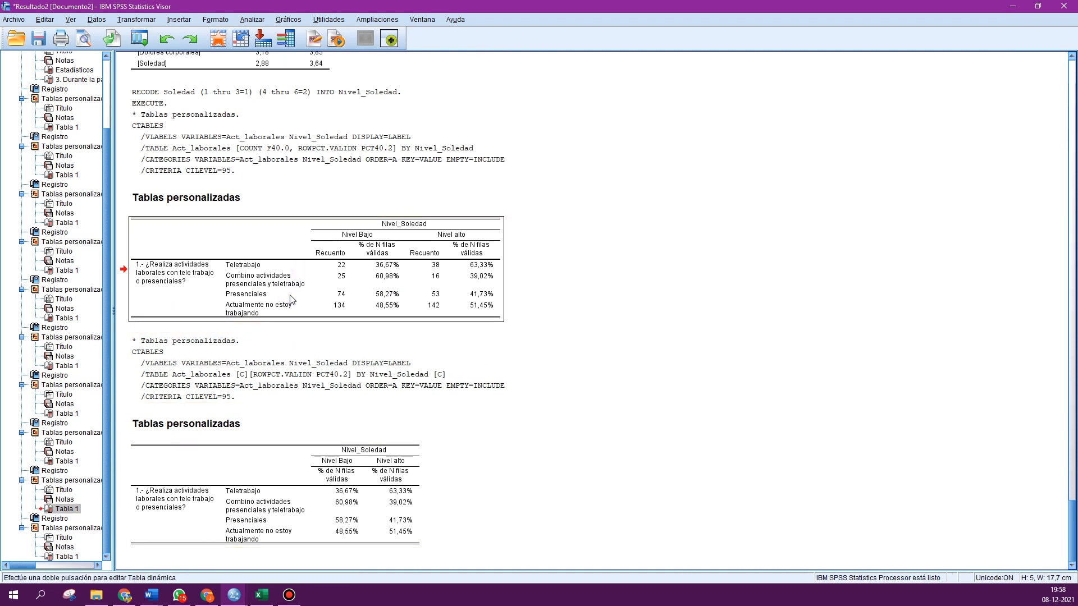
{"action": "left_click", "coordinate": [261, 595]}
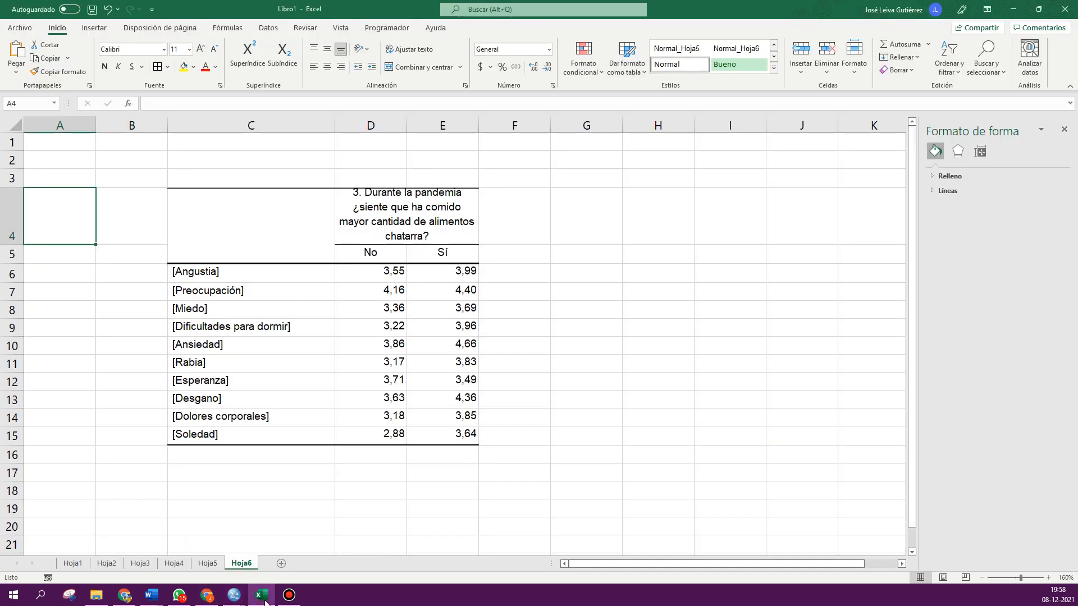
{"action": "left_click", "coordinate": [281, 562]}
{"action": "left_click", "coordinate": [167, 156]}
{"action": "key", "text": "ctrl+v"}
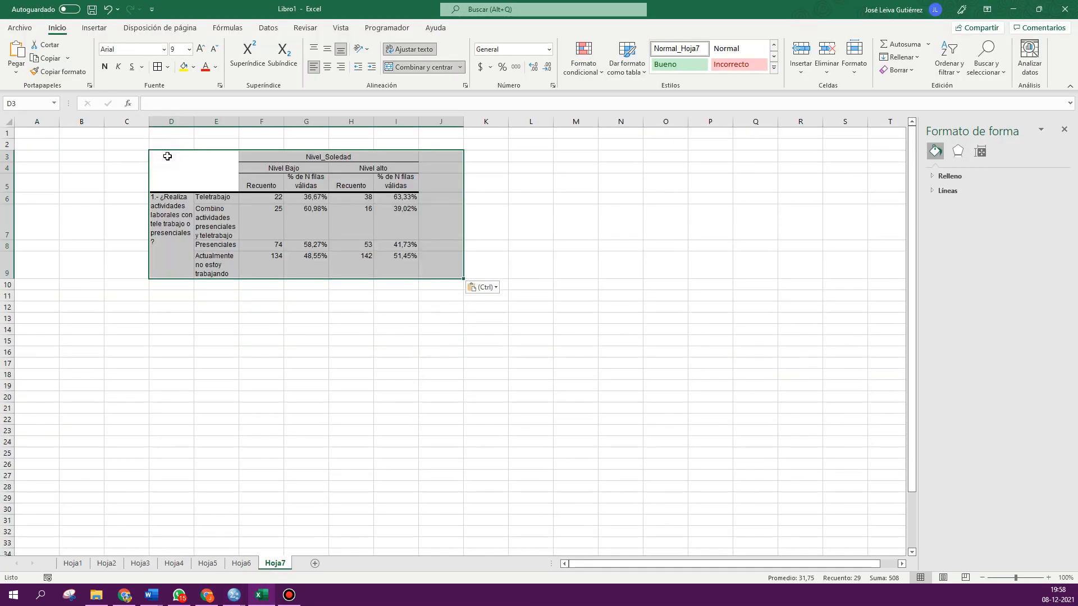
- Rename the statistic headers to n and % under both Nivel Bajo and Nivel alto
{"action": "left_click", "coordinate": [555, 353]}
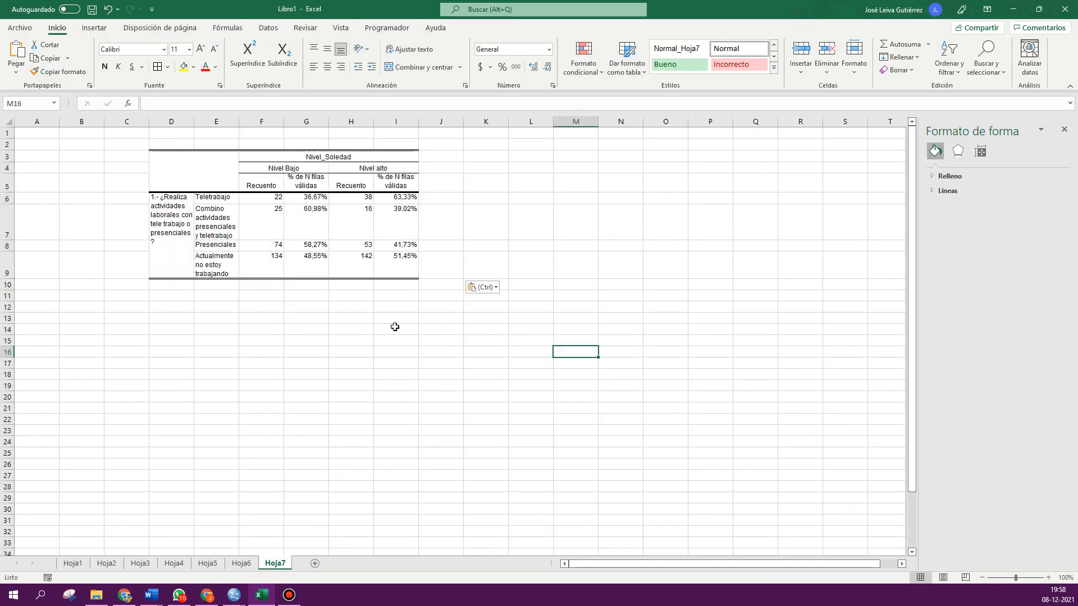
{"action": "left_click", "coordinate": [249, 184]}
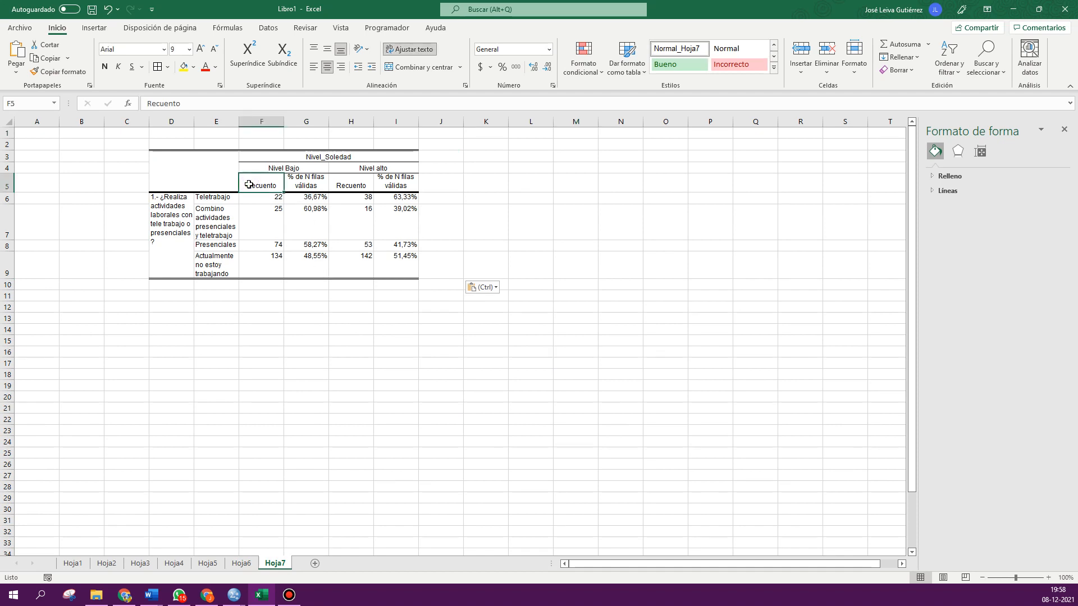
{"action": "type", "text": "n"}
{"action": "left_click", "coordinate": [300, 183]}
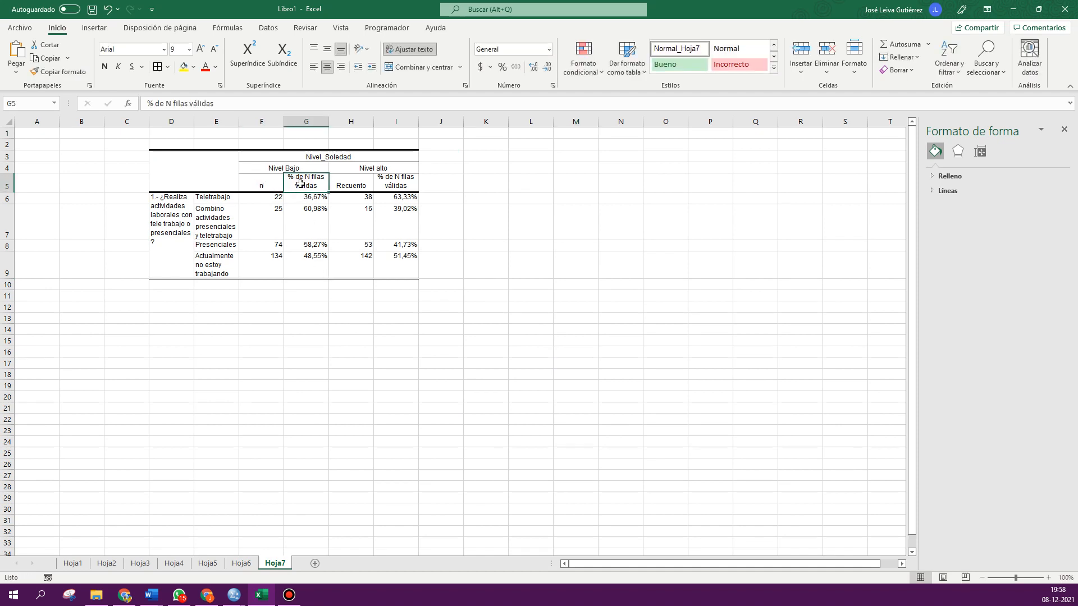
{"action": "type", "text": "%"}
{"action": "left_click_drag", "start_coordinate": [300, 183], "coordinate": [417, 191]}
{"action": "left_click", "coordinate": [493, 220]}
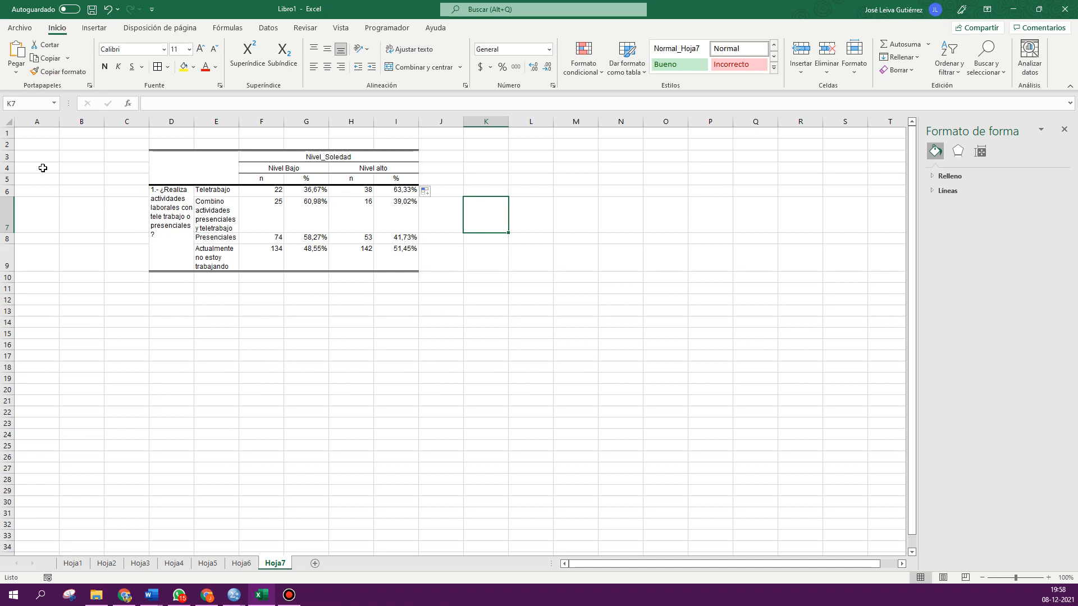
- Rename the Nivel_Soledad header above the table as "Nivel de soledad"
{"action": "left_click", "coordinate": [328, 155]}
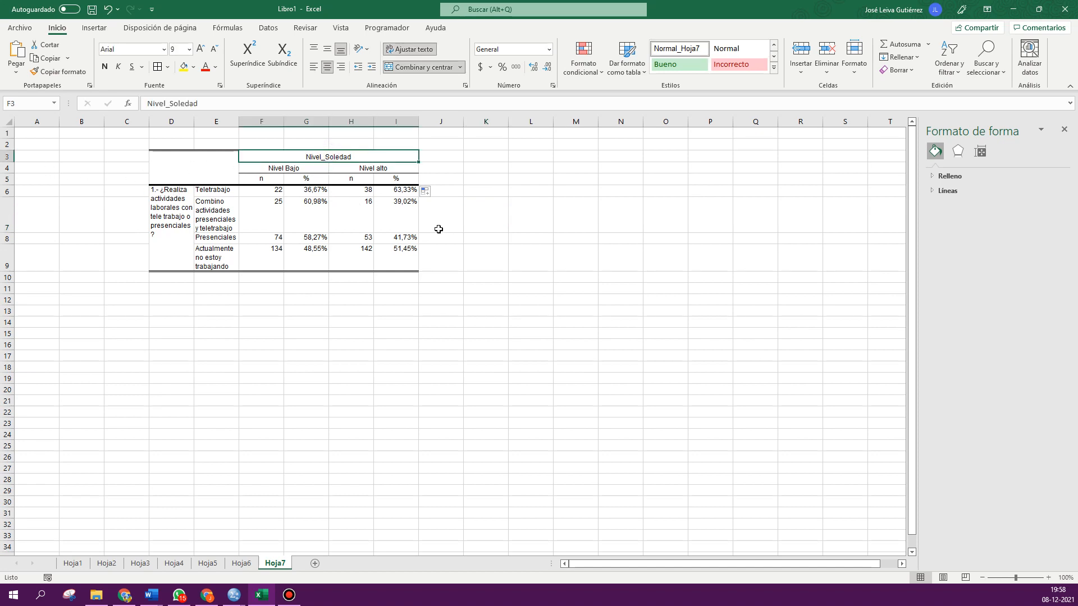
{"action": "type", "text": "Nivel d"}
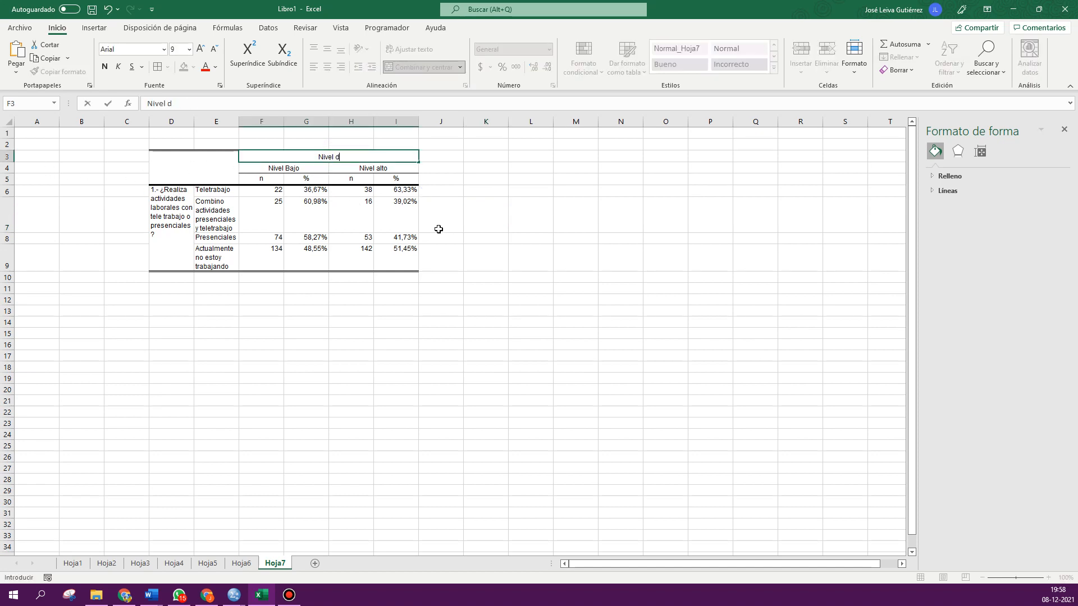
{"action": "type", "text": "e soledada"}
{"action": "key", "text": "Return"}
{"action": "left_click", "coordinate": [438, 229]}
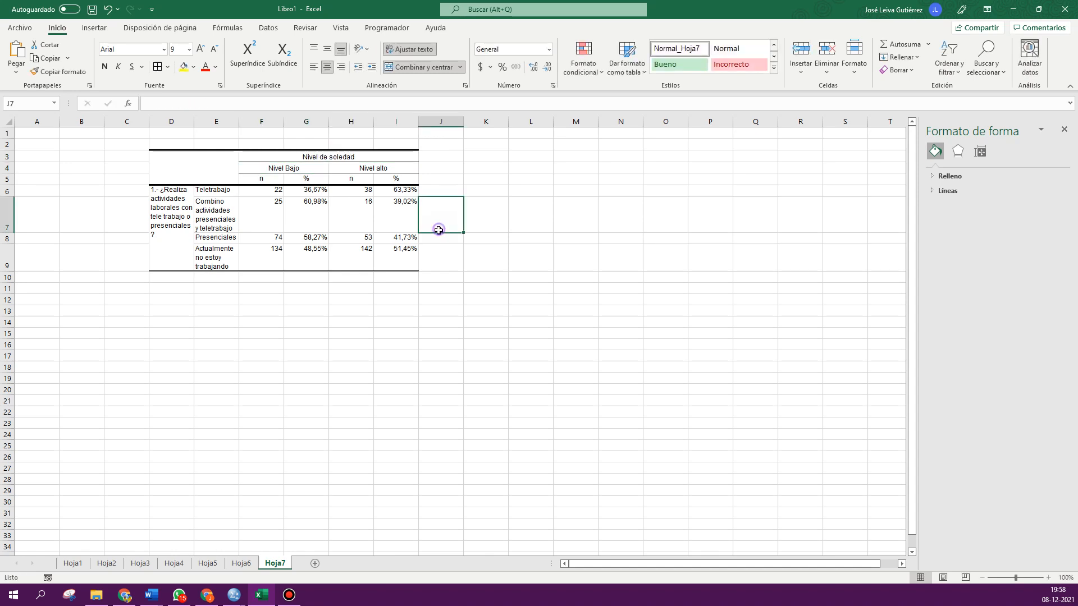
- Widen the response category column and autofit the row heights across the sheet
{"action": "left_click_drag", "start_coordinate": [240, 124], "coordinate": [306, 125]}
{"action": "left_click_drag", "start_coordinate": [305, 125], "coordinate": [315, 126]}
{"action": "left_click", "coordinate": [12, 122]}
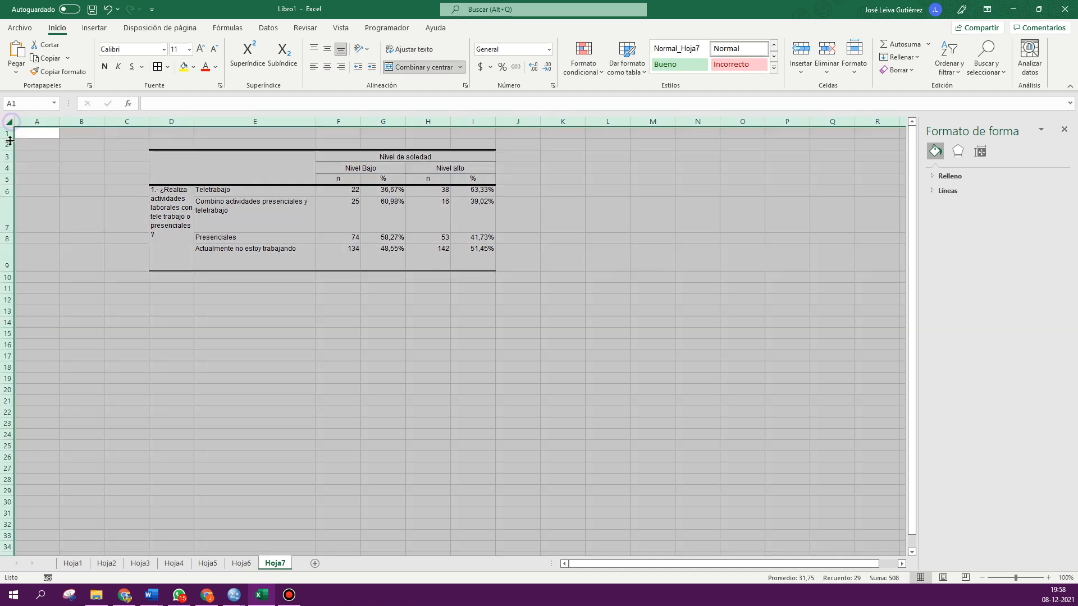
{"action": "double_click", "coordinate": [7, 139]}
{"action": "left_click", "coordinate": [427, 299]}
- Apply all borders to the table and center its contents horizontally and vertically
{"action": "left_click_drag", "start_coordinate": [272, 170], "coordinate": [471, 229]}
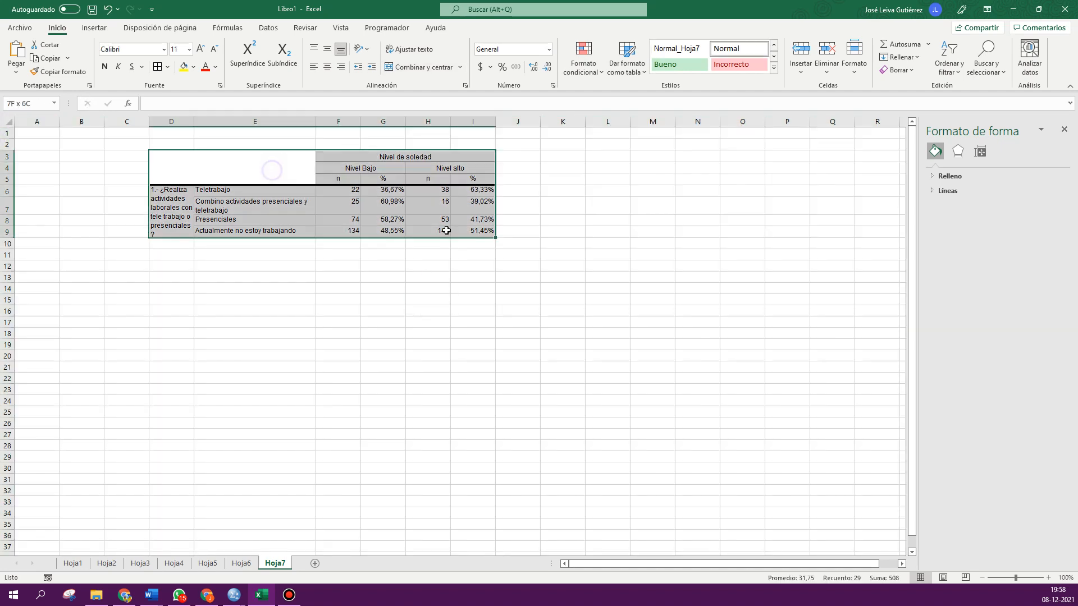
{"action": "left_click", "coordinate": [158, 68]}
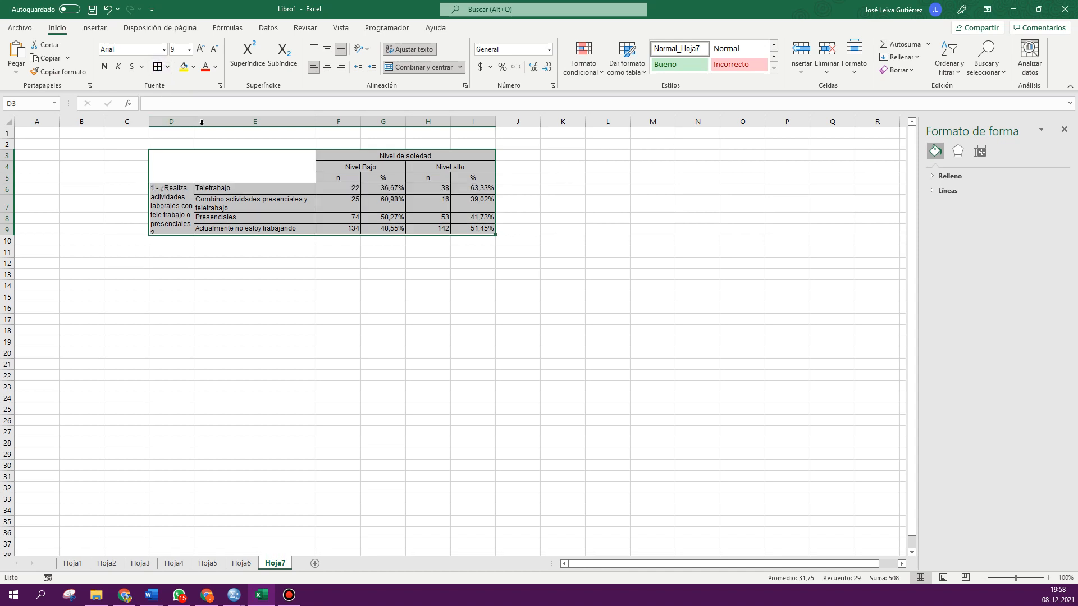
{"action": "left_click", "coordinate": [326, 67]}
{"action": "left_click", "coordinate": [327, 50]}
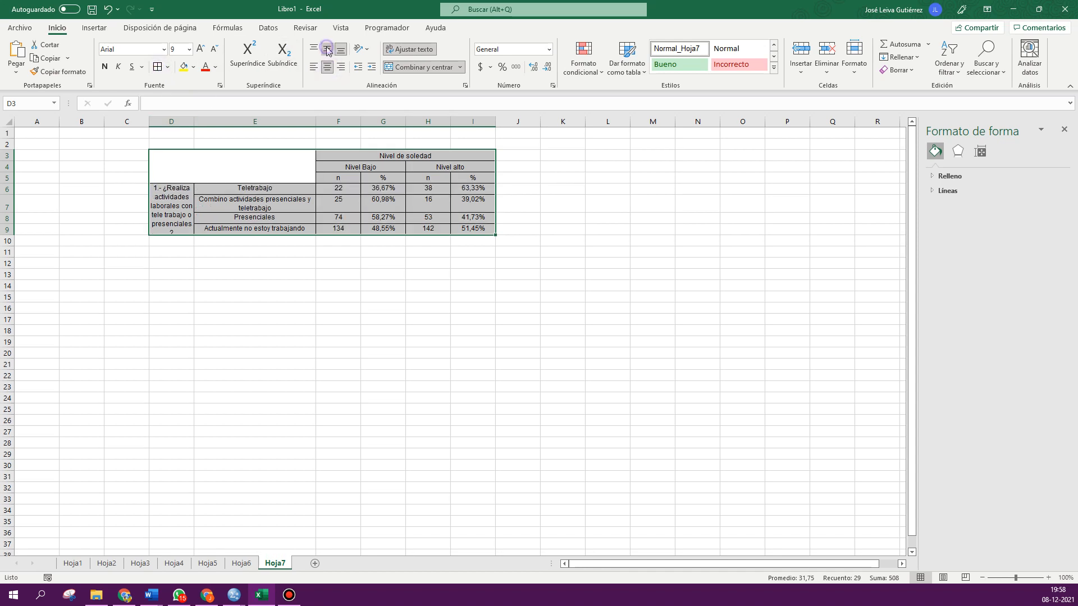
{"action": "left_click", "coordinate": [415, 305]}
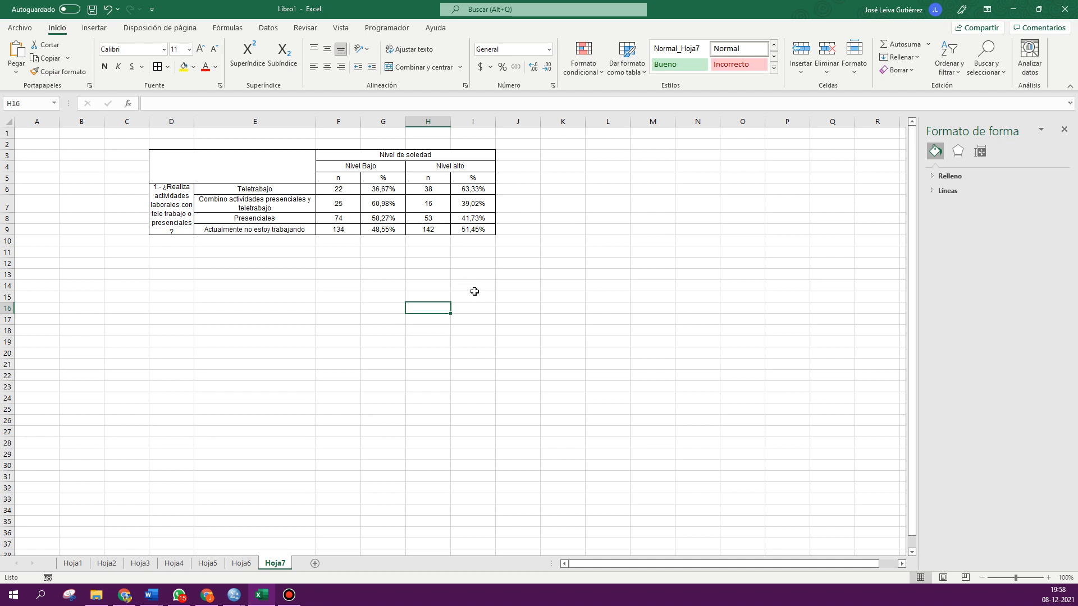
- Examine the values in the count and percentage cells of the formatted table
{"action": "left_click", "coordinate": [478, 189]}
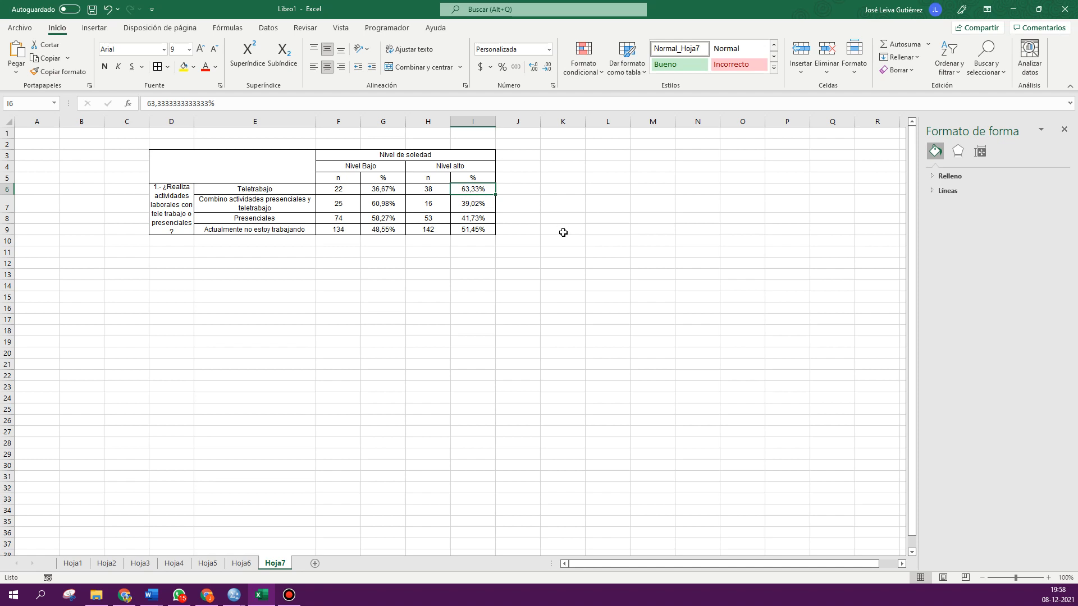
{"action": "left_click", "coordinate": [227, 205]}
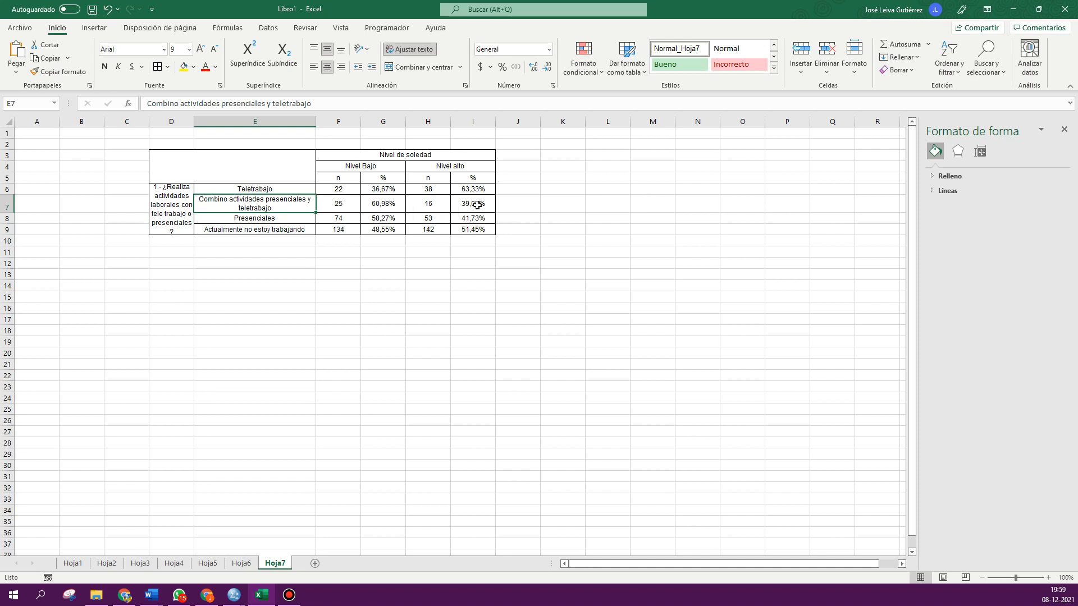
{"action": "left_click_drag", "start_coordinate": [475, 205], "coordinate": [431, 205]}
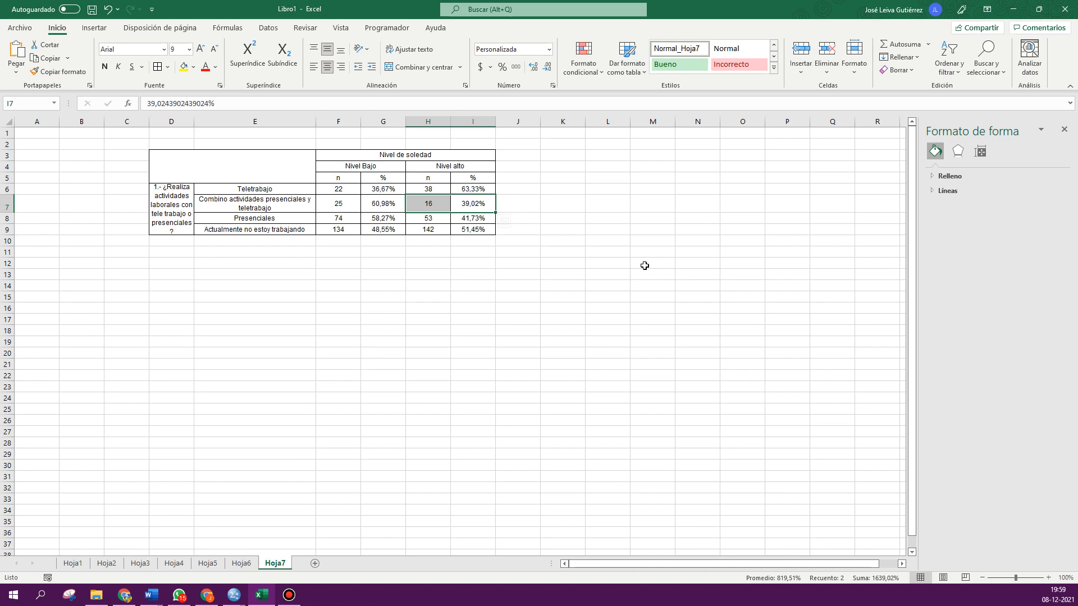
{"action": "left_click", "coordinate": [392, 169]}
{"action": "left_click_drag", "start_coordinate": [391, 169], "coordinate": [387, 231]}
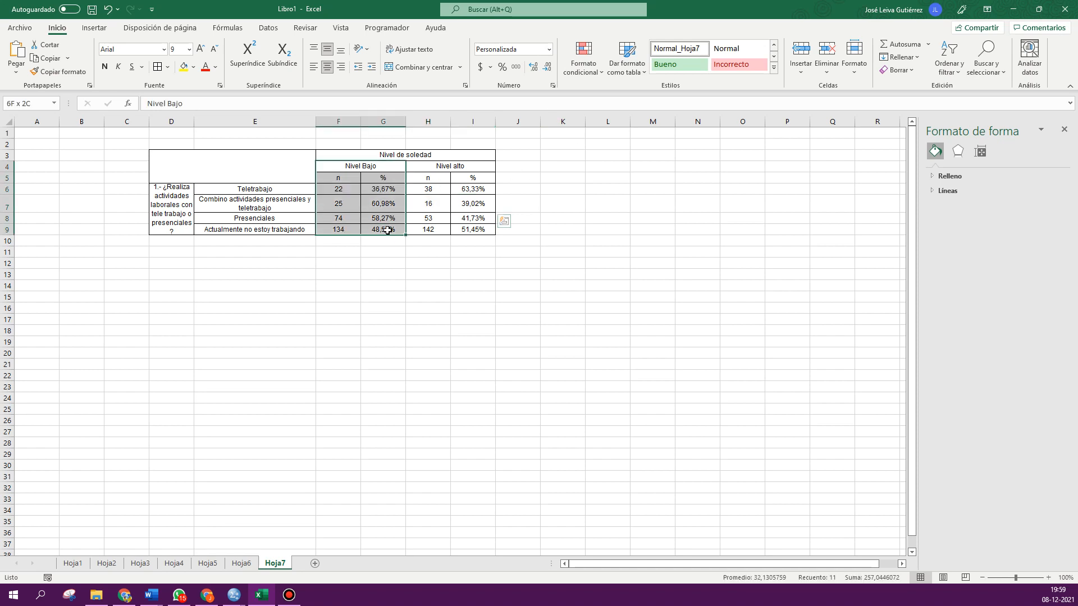
{"action": "left_click", "coordinate": [262, 191]}
{"action": "left_click", "coordinate": [257, 204]}
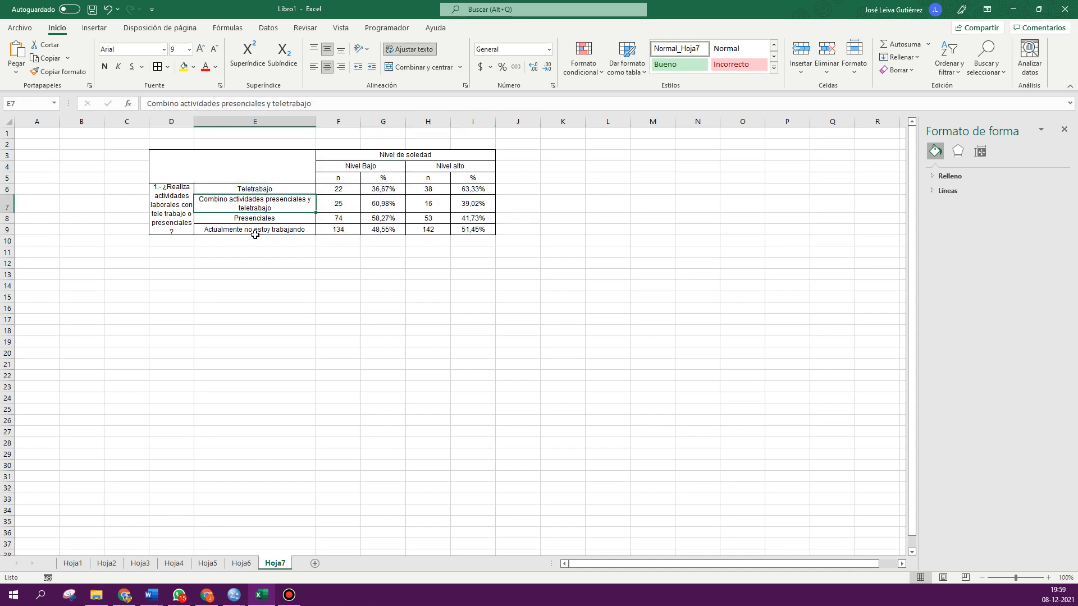
{"action": "left_click", "coordinate": [390, 278]}
{"action": "left_click_drag", "start_coordinate": [368, 189], "coordinate": [382, 232]}
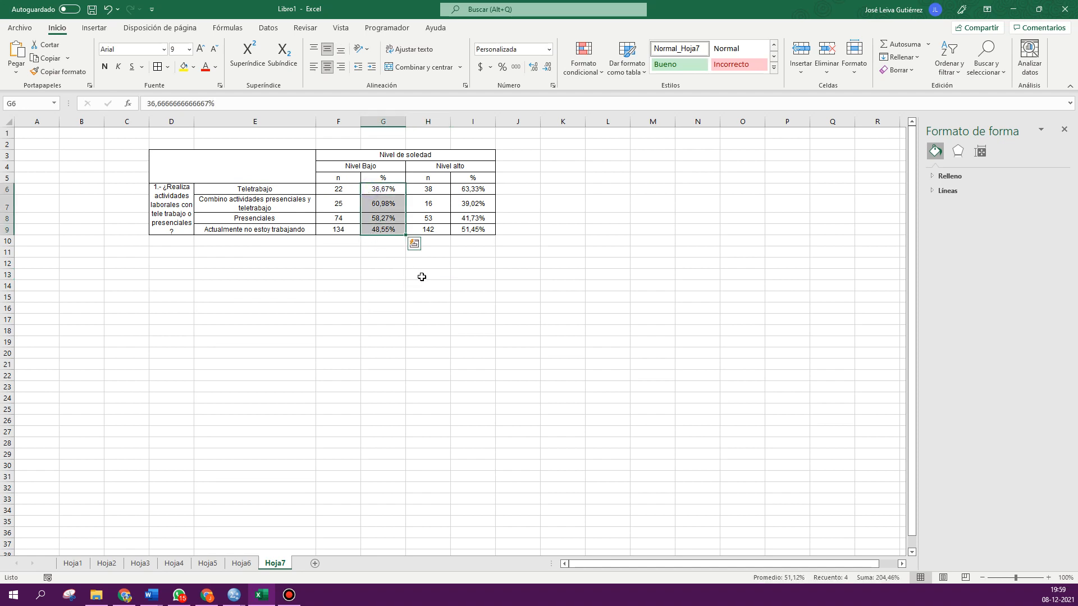
{"action": "left_click", "coordinate": [470, 294]}
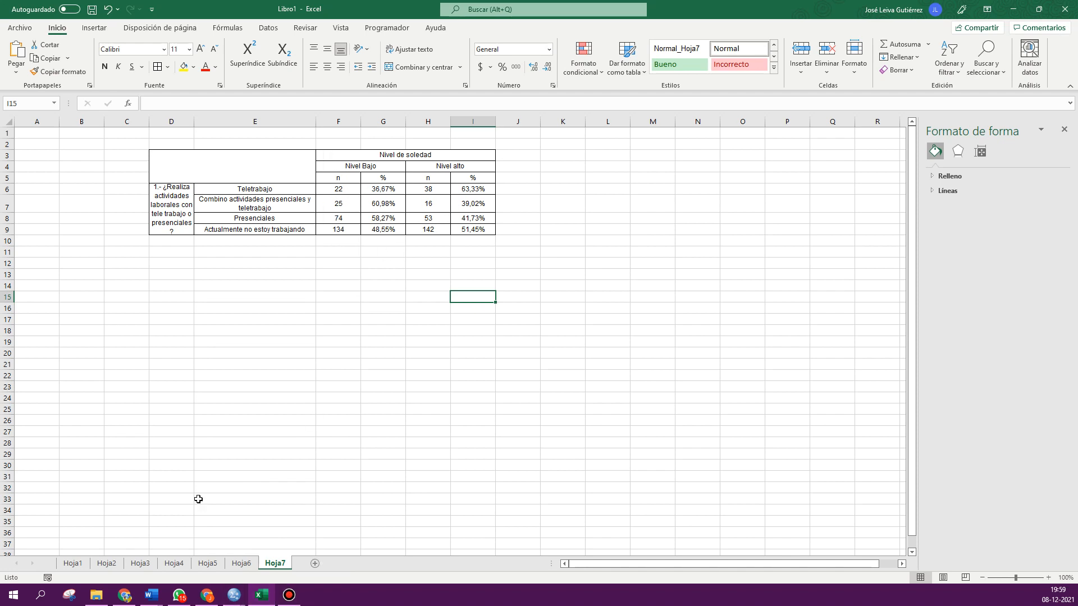
- In the SPSS output viewer, copy the custom table showing only row percentages
{"action": "mouse_move", "coordinate": [233, 596]}
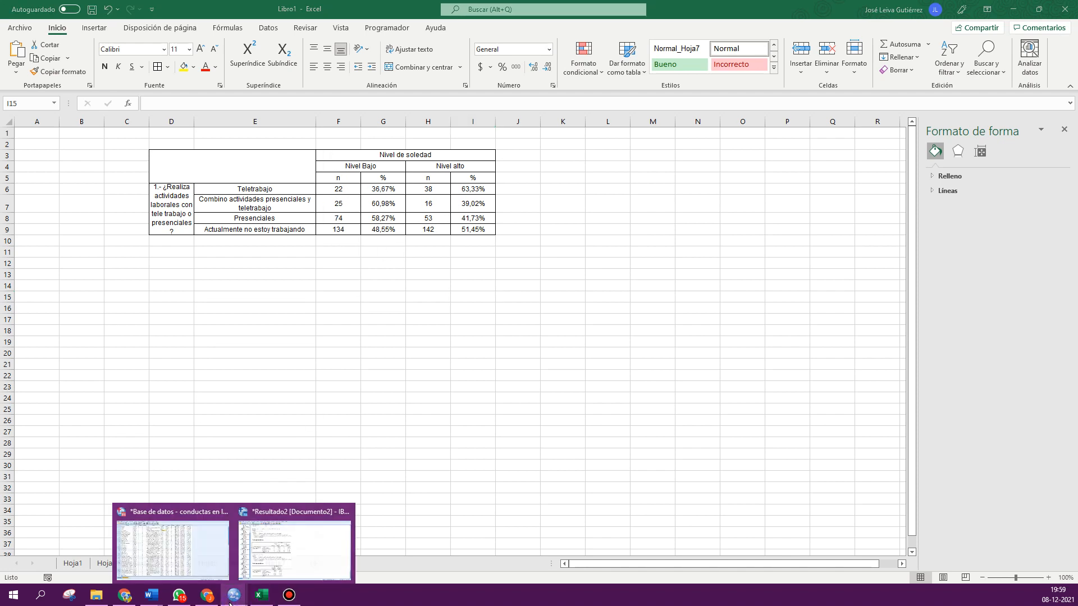
{"action": "left_click", "coordinate": [302, 555]}
{"action": "left_click", "coordinate": [306, 533]}
{"action": "right_click", "coordinate": [299, 485]}
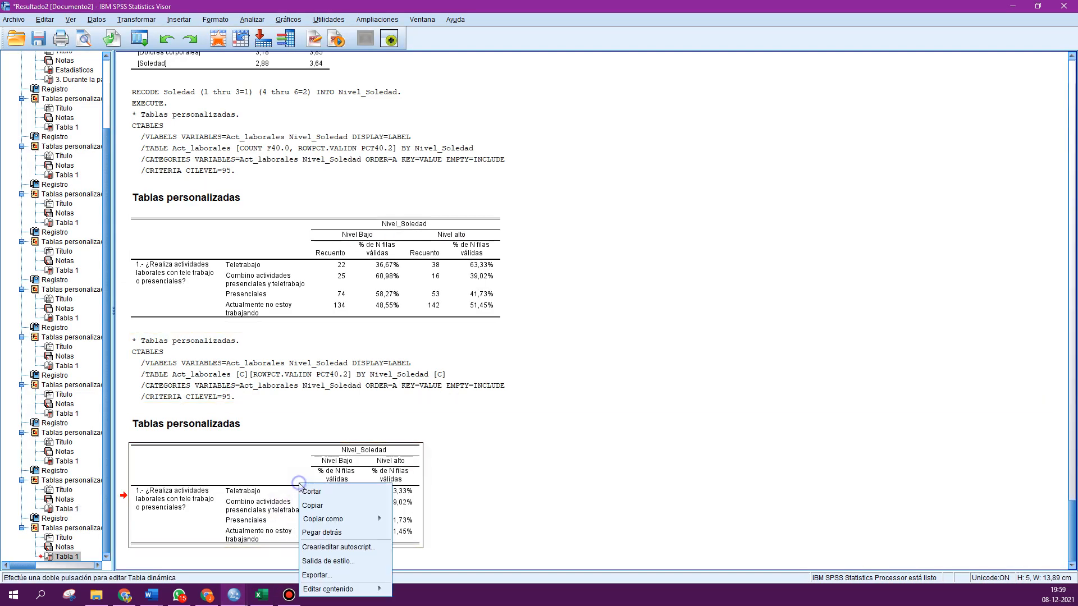
{"action": "left_click", "coordinate": [312, 505]}
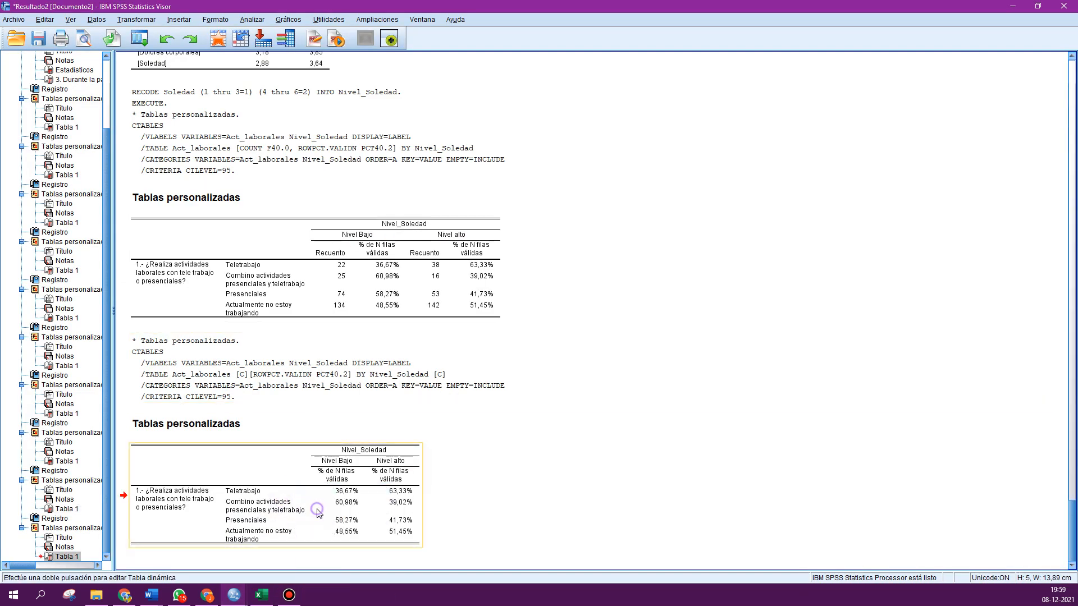
- Paste the percentages table into a new Excel sheet at cell D3
{"action": "left_click", "coordinate": [260, 598]}
{"action": "left_click", "coordinate": [317, 563]}
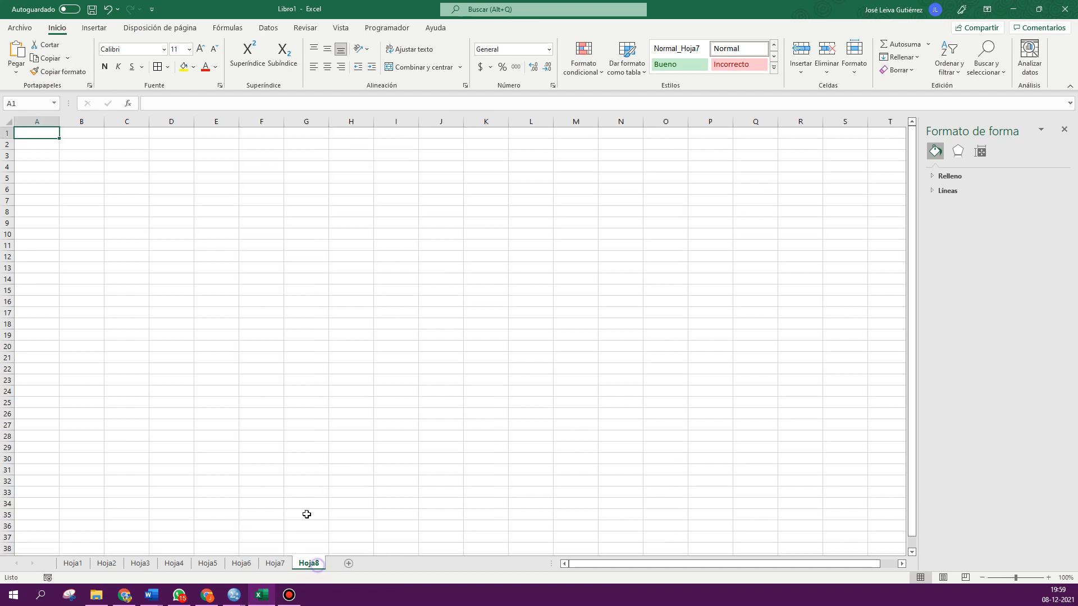
{"action": "left_click", "coordinate": [170, 157]}
{"action": "type", "text": "Nivel_Soledad \t\tNivel Bajo\tNivel alto \t\t% de N filas válidas\t% de N filas válidas 1.- ¿Realiza actividades laborales con tele trabajo o presenciales?\tTeletrabajo\t36,67%\t63,33% \tCombino actividades presenciales y teletrabajo\t60,98%\t39,02% \tPresenciales\t58,27%\t41,73% \tActualmente no estoy trabajando\t48,55%\t51,45%"}
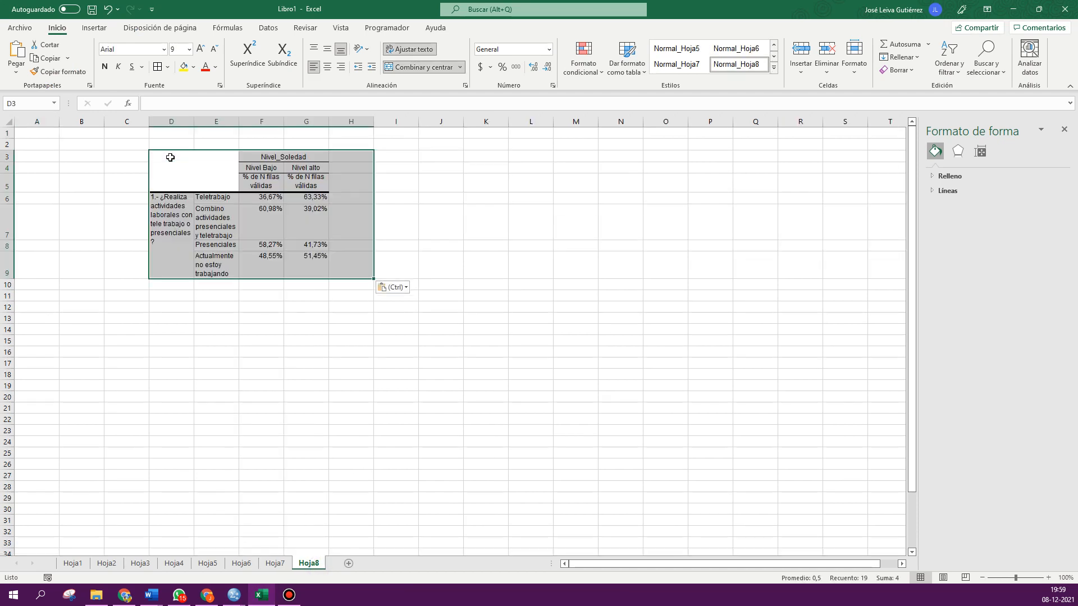
- Delete the column holding the question label from the pasted table
{"action": "scroll", "coordinate": [361, 334], "scroll_direction": "up", "scroll_amount": 6}
{"action": "left_click", "coordinate": [378, 425]}
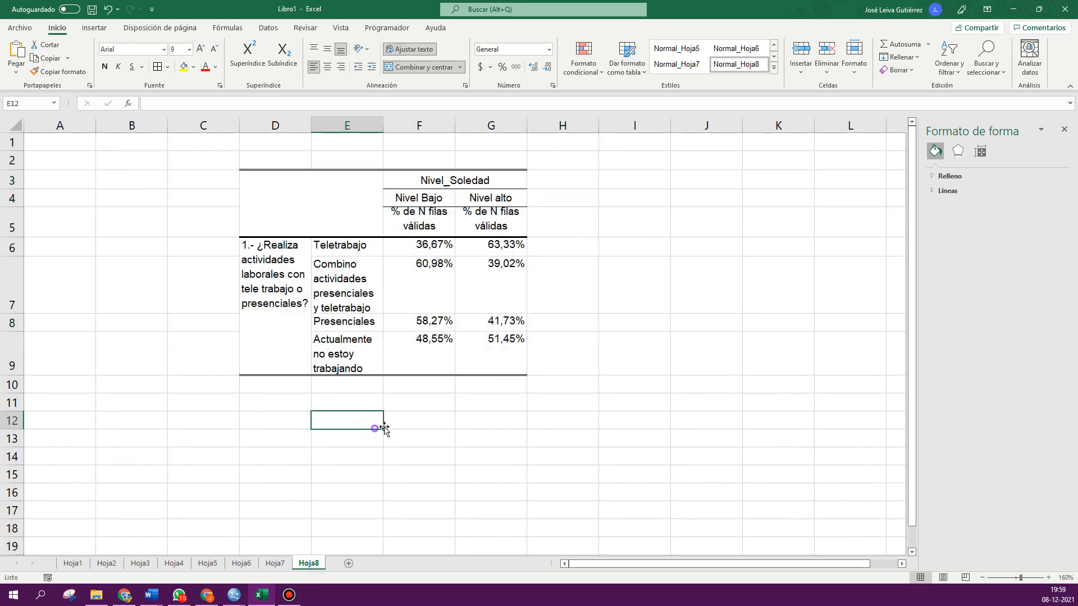
{"action": "left_click", "coordinate": [726, 368]}
{"action": "key", "text": "Right"}
{"action": "key", "text": "Right"}
{"action": "key", "text": "Right"}
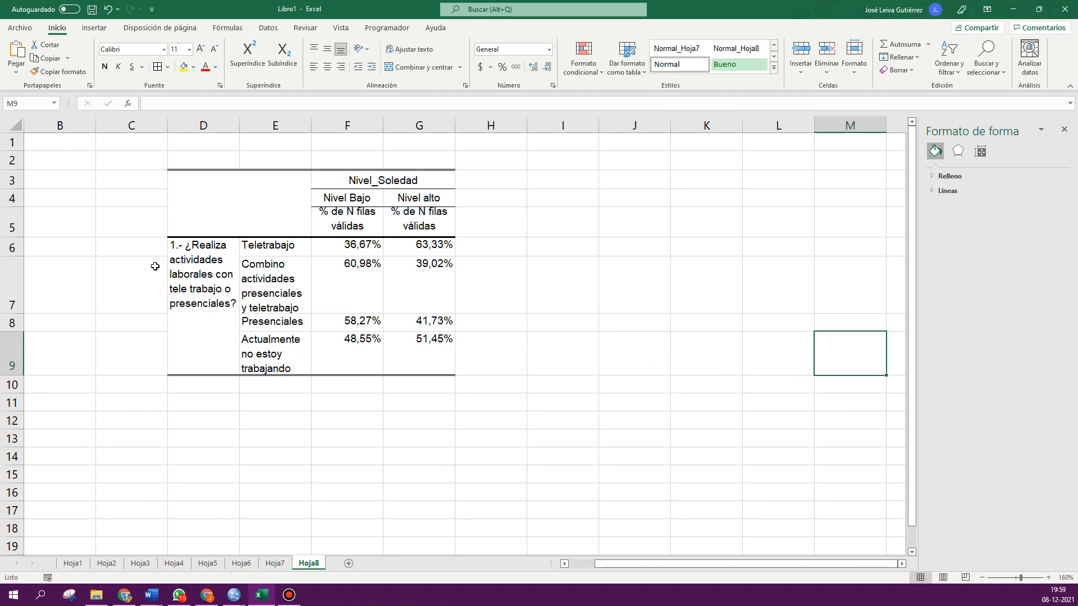
{"action": "right_click", "coordinate": [204, 126]}
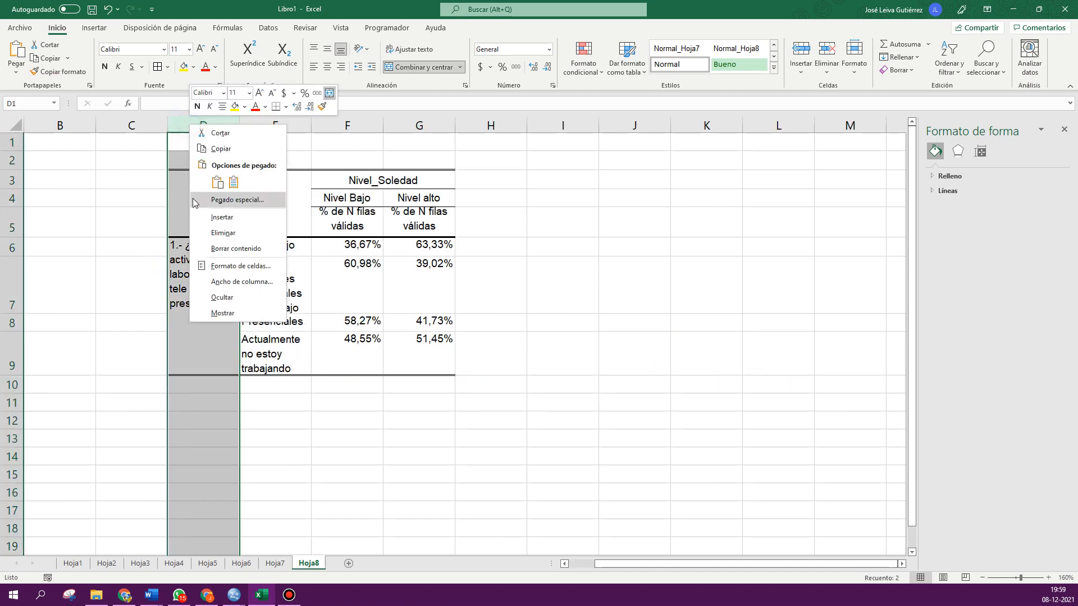
{"action": "left_click", "coordinate": [222, 233]}
- Delete the Nivel_Soledad title row and the percentage label row, leaving Nivel Bajo and Nivel alto headers
{"action": "left_click", "coordinate": [12, 179]}
{"action": "right_click", "coordinate": [16, 180]}
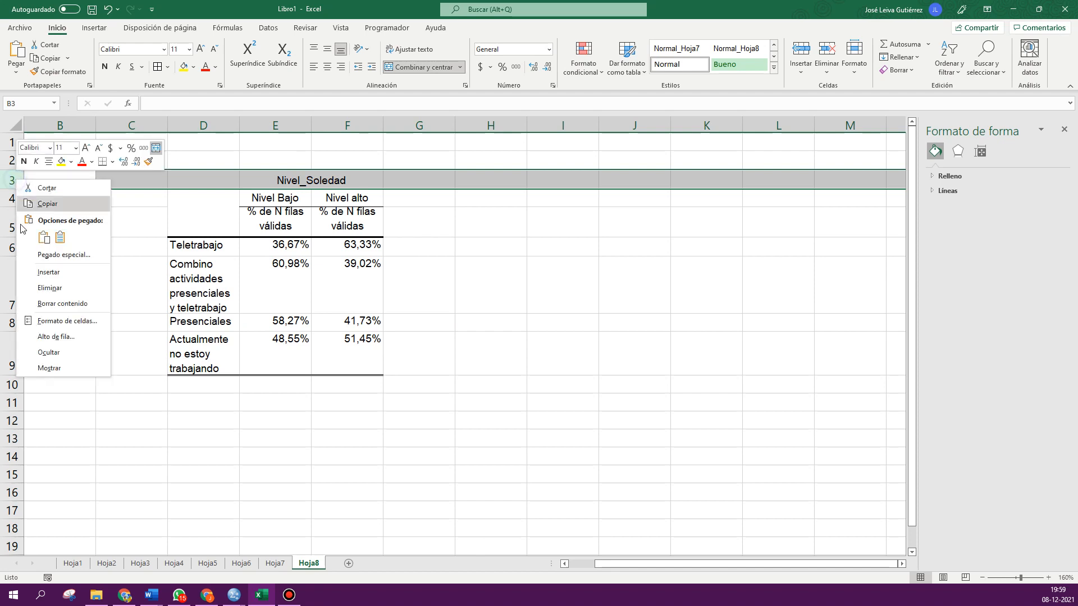
{"action": "left_click", "coordinate": [49, 288]}
{"action": "left_click", "coordinate": [12, 202]}
{"action": "right_click", "coordinate": [16, 204]}
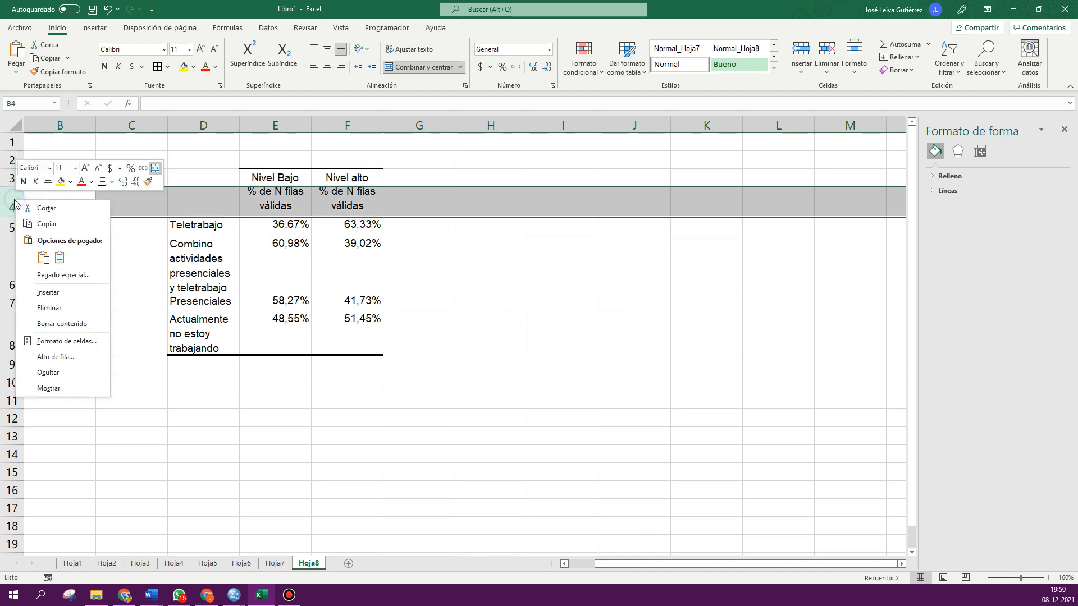
{"action": "left_click", "coordinate": [49, 308]}
{"action": "left_click", "coordinate": [468, 368]}
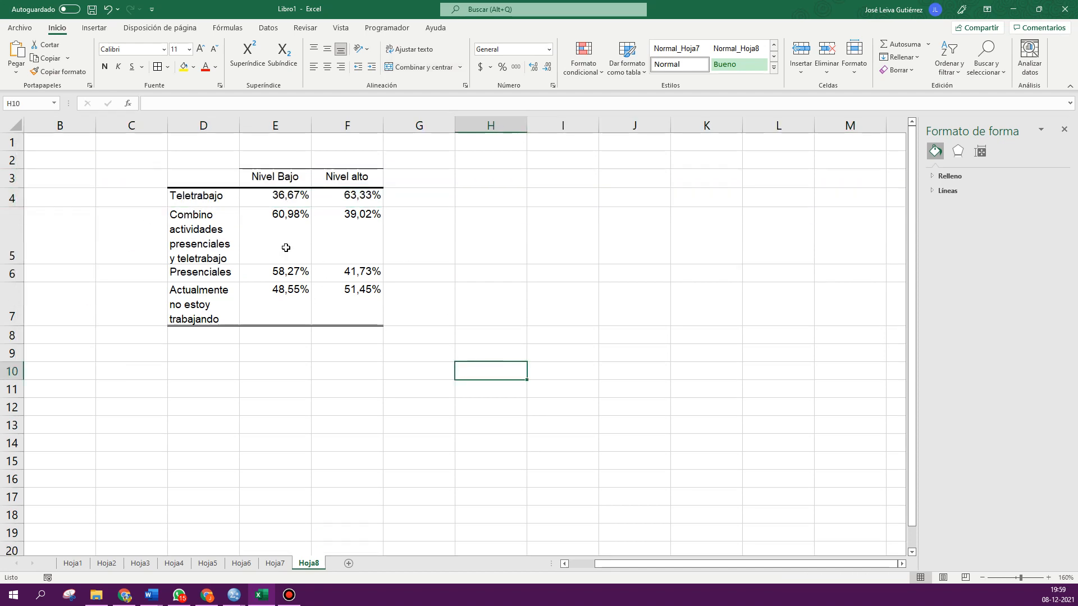
- Insert a clustered column chart from the table of categories and percentages
{"action": "left_click_drag", "start_coordinate": [199, 175], "coordinate": [339, 303]}
{"action": "left_click", "coordinate": [96, 28]}
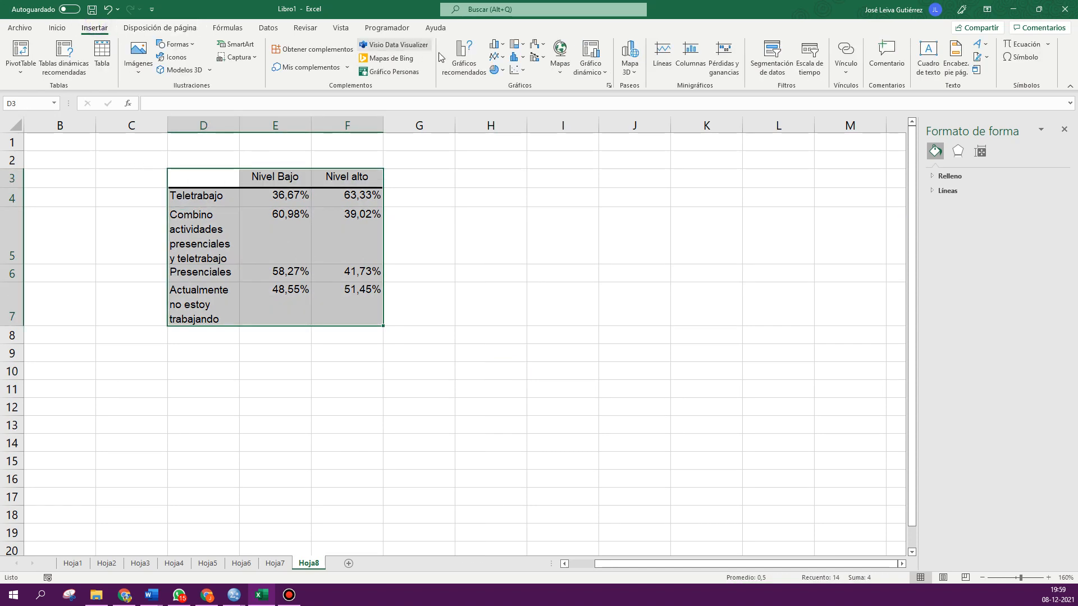
{"action": "left_click", "coordinate": [494, 44]}
{"action": "left_click", "coordinate": [509, 85]}
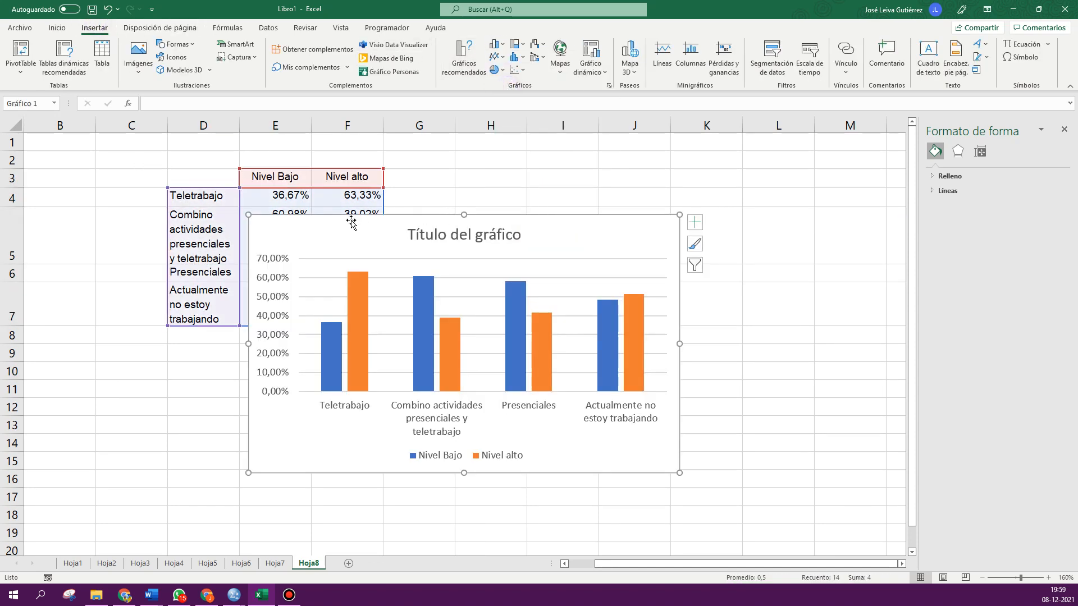
- Move the chart beside the table and delete its chart title
{"action": "left_click_drag", "start_coordinate": [350, 225], "coordinate": [545, 207]}
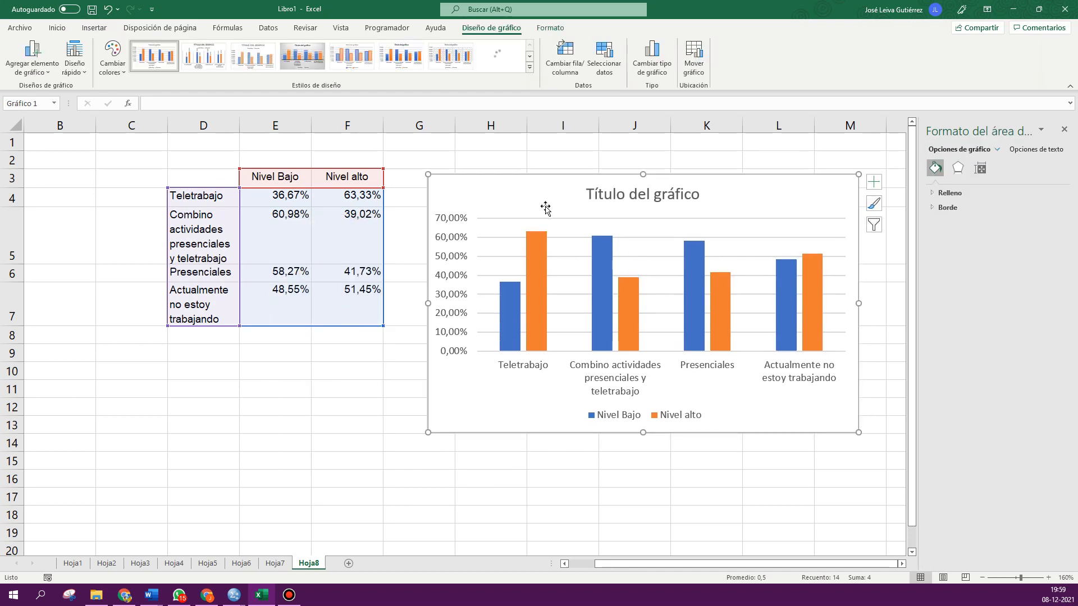
{"action": "left_click", "coordinate": [623, 196]}
{"action": "key", "text": "Delete"}
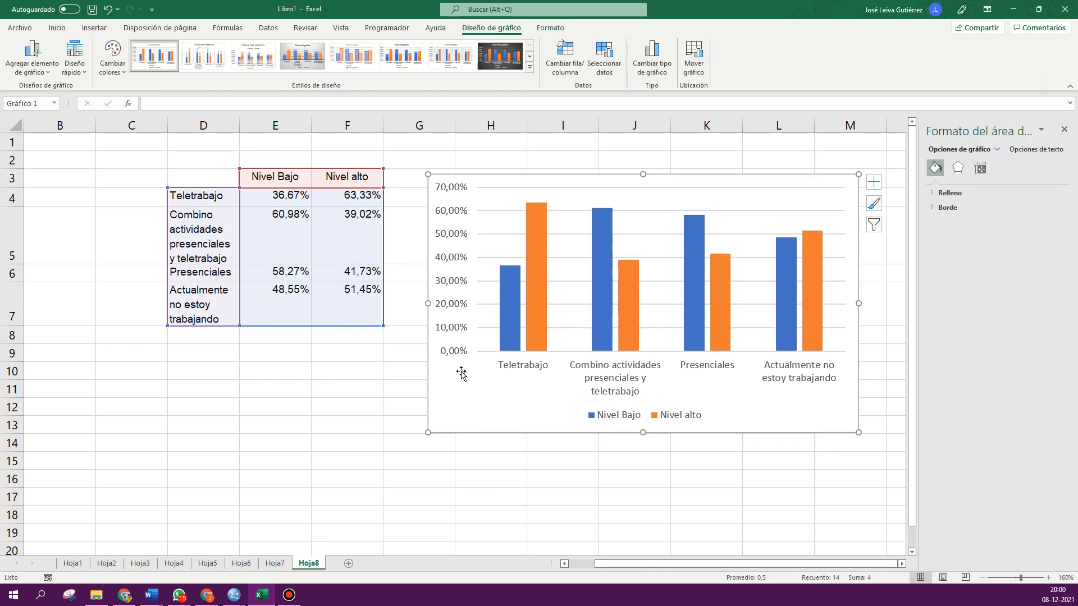
- Add data labels to the chart bars at the outside end position
{"action": "left_click", "coordinate": [48, 73]}
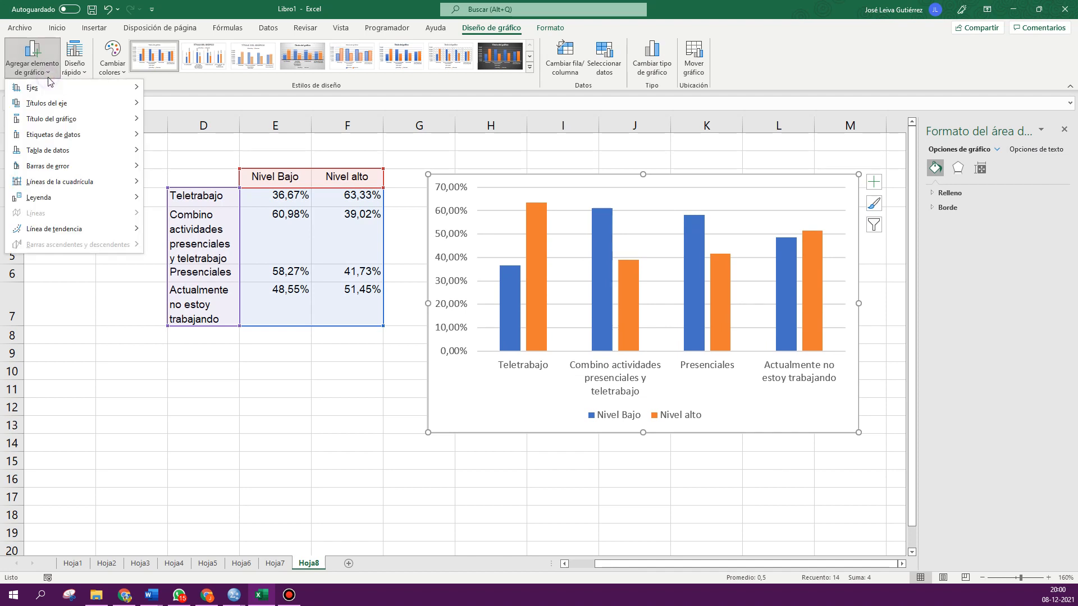
{"action": "mouse_move", "coordinate": [76, 140]}
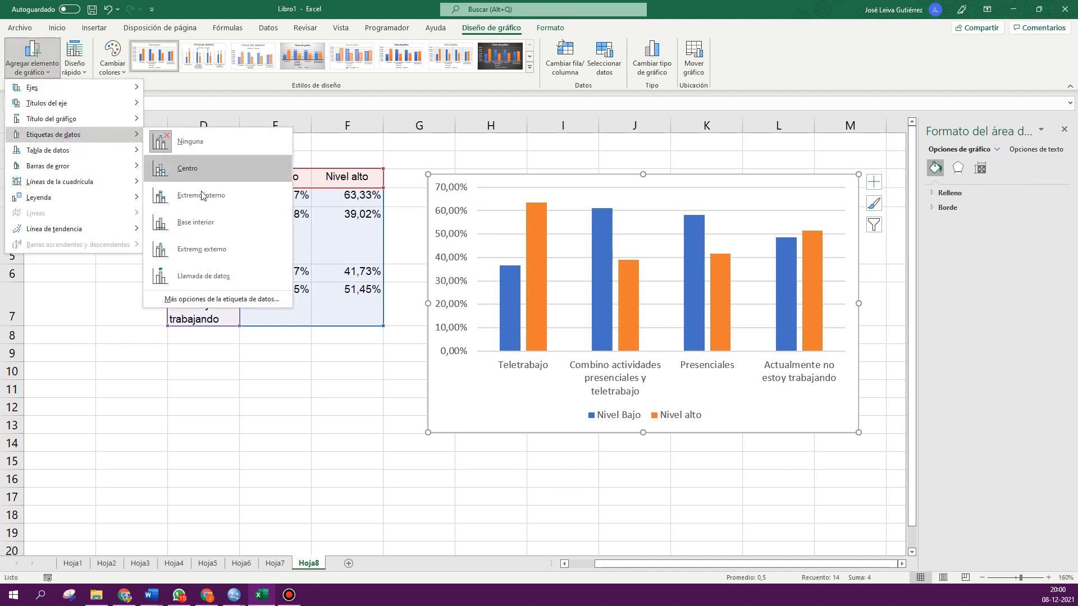
{"action": "left_click", "coordinate": [203, 249]}
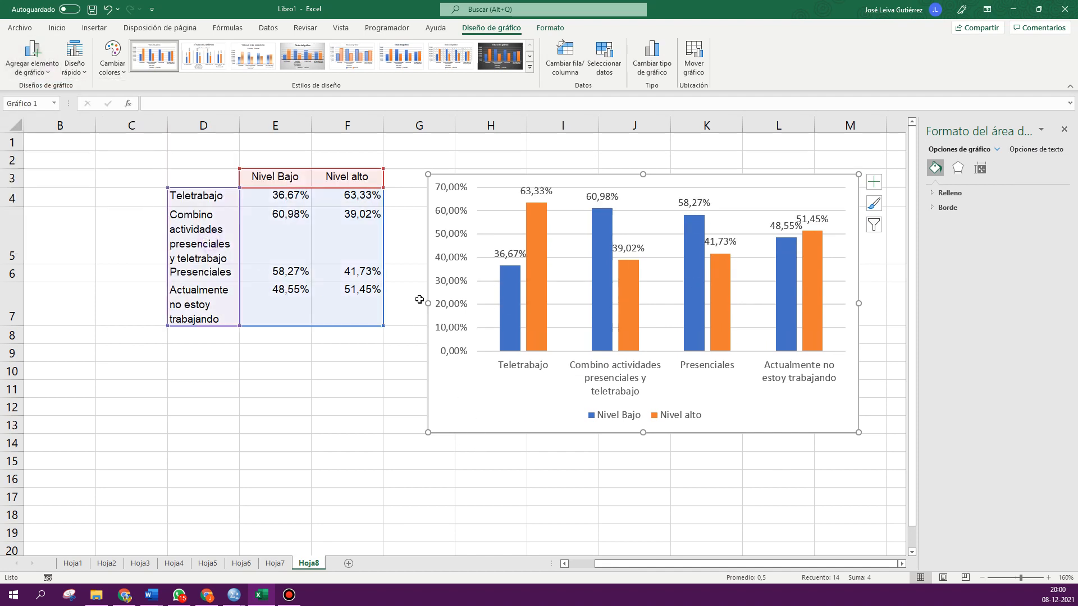
- Widen the chart and reposition it next to the table
{"action": "left_click_drag", "start_coordinate": [426, 304], "coordinate": [332, 307]}
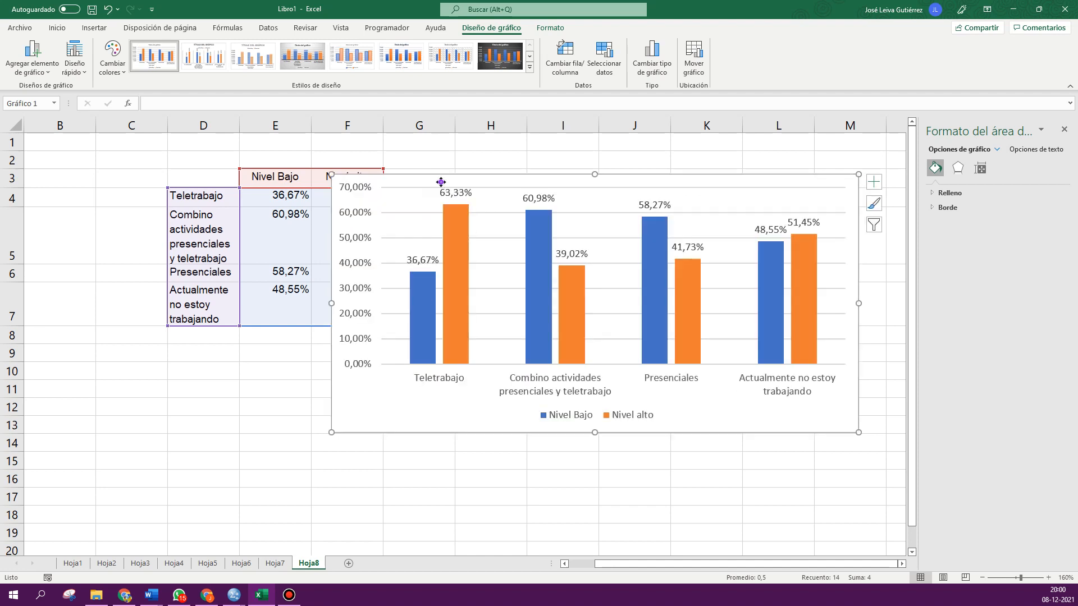
{"action": "left_click_drag", "start_coordinate": [440, 176], "coordinate": [474, 167]}
{"action": "left_click", "coordinate": [297, 384]}
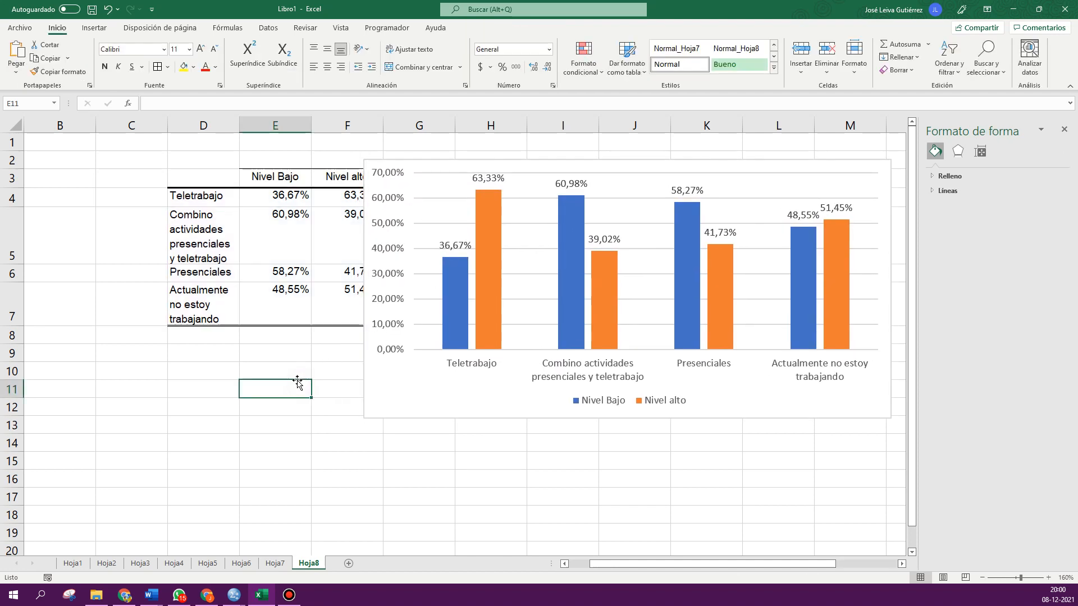
{"action": "left_click", "coordinate": [404, 380]}
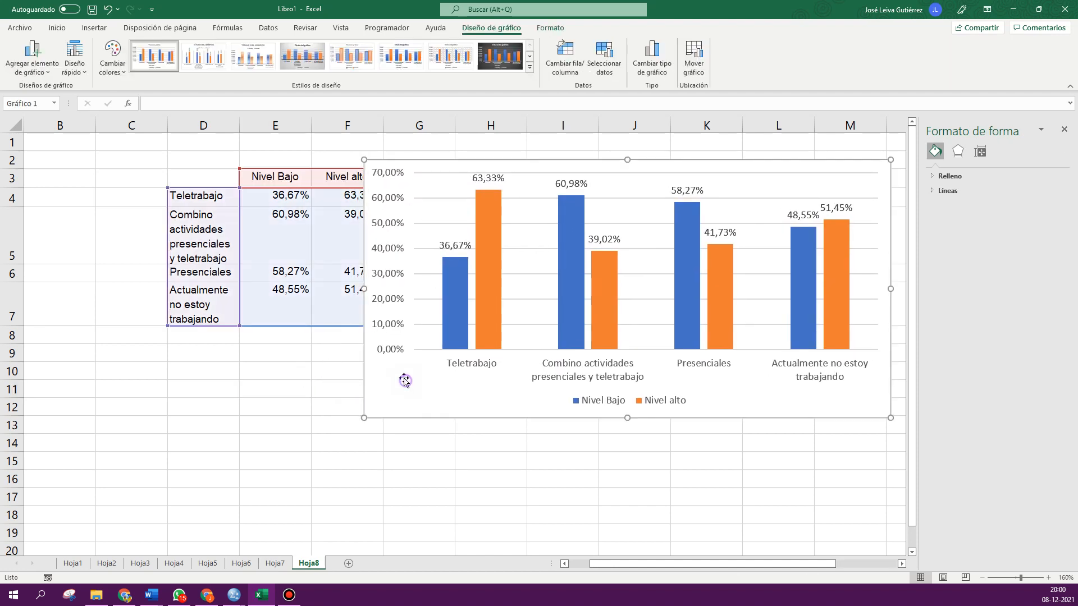
{"action": "left_click", "coordinate": [111, 73]}
{"action": "left_click", "coordinate": [56, 28]}
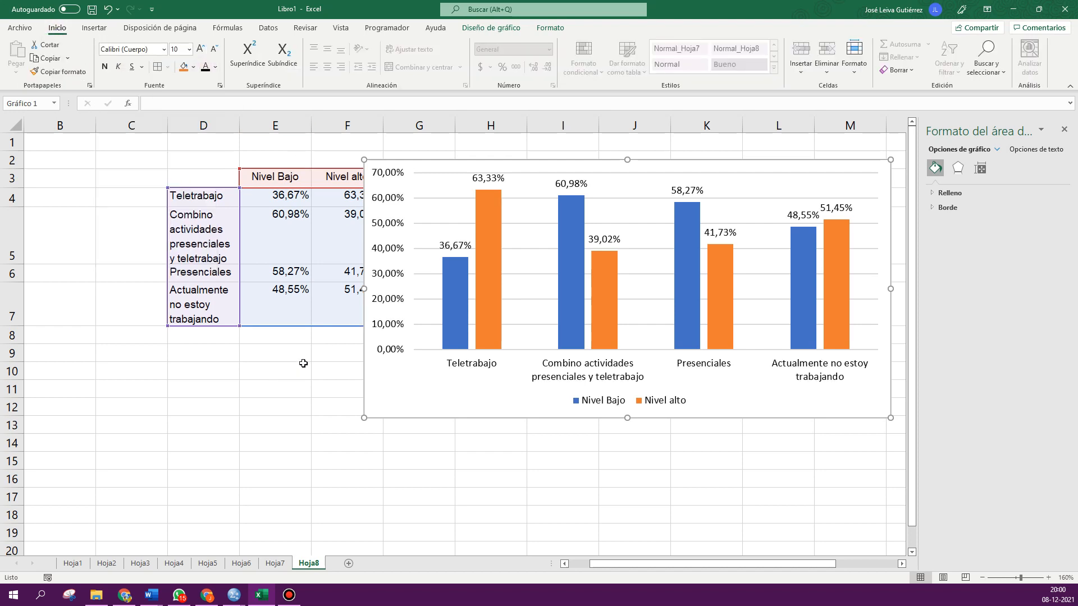
- Set the vertical axis maximum bound to 1 so the scale runs to 100%
{"action": "left_click", "coordinate": [397, 325]}
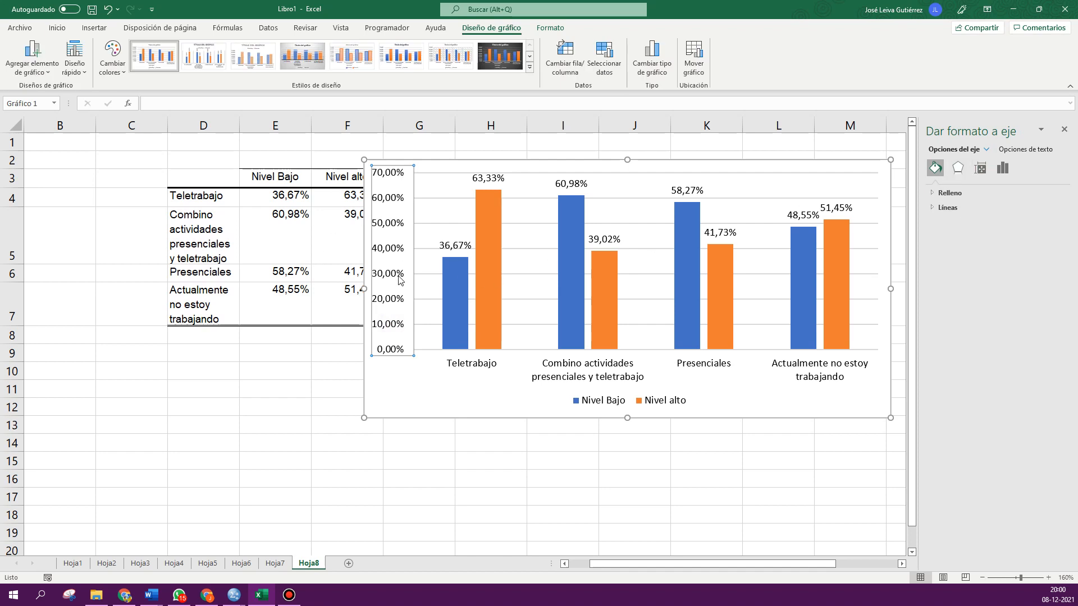
{"action": "left_click", "coordinate": [979, 171]}
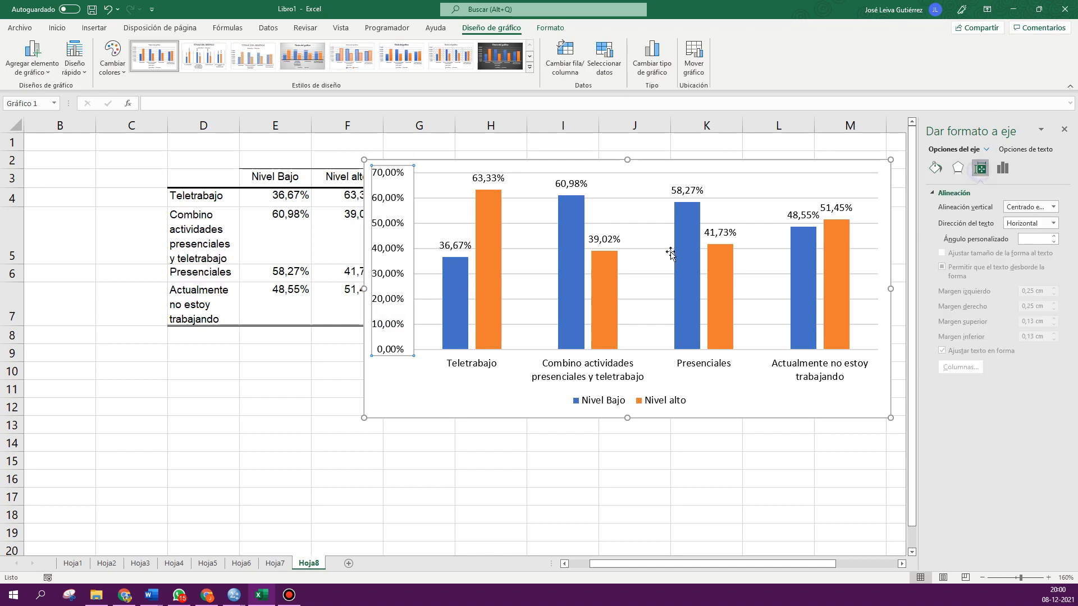
{"action": "left_click", "coordinate": [1002, 170]}
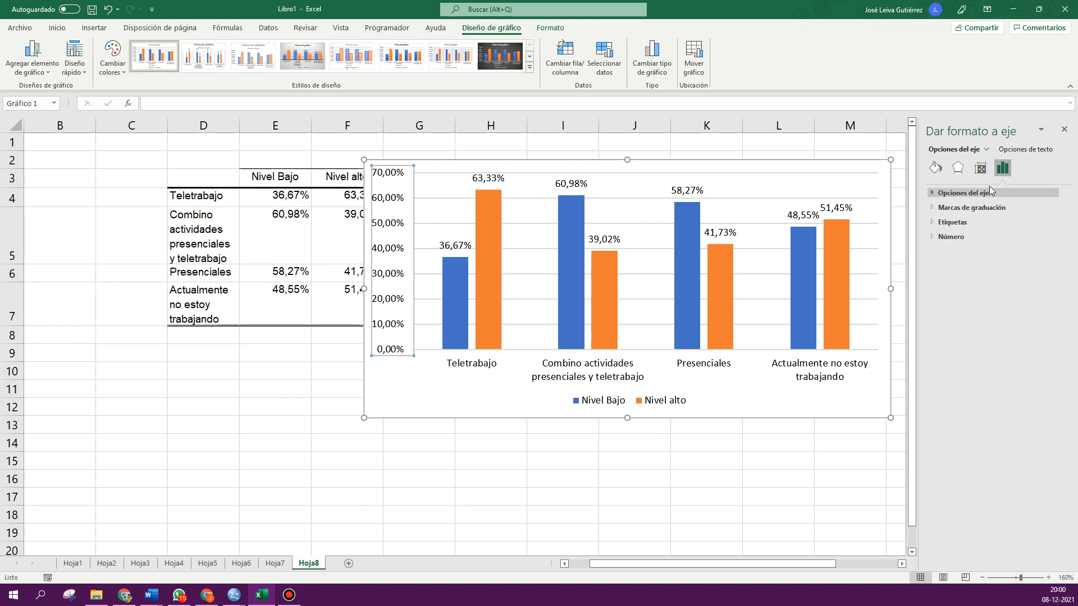
{"action": "left_click", "coordinate": [961, 193]}
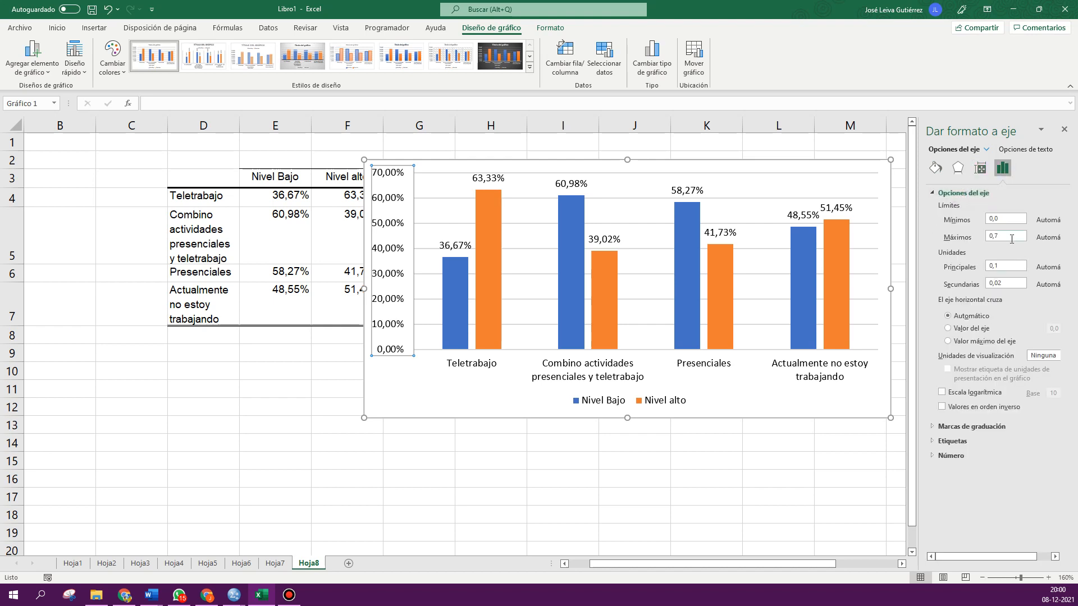
{"action": "left_click", "coordinate": [1011, 239]}
{"action": "type", "text": "1"}
{"action": "key", "text": "Return"}
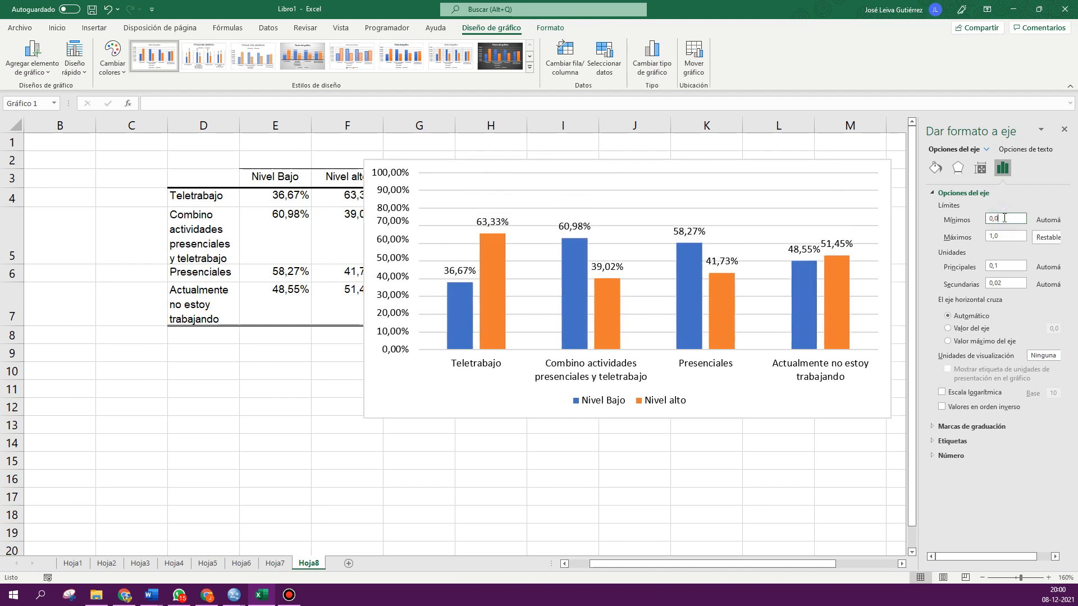
{"action": "left_click", "coordinate": [478, 461]}
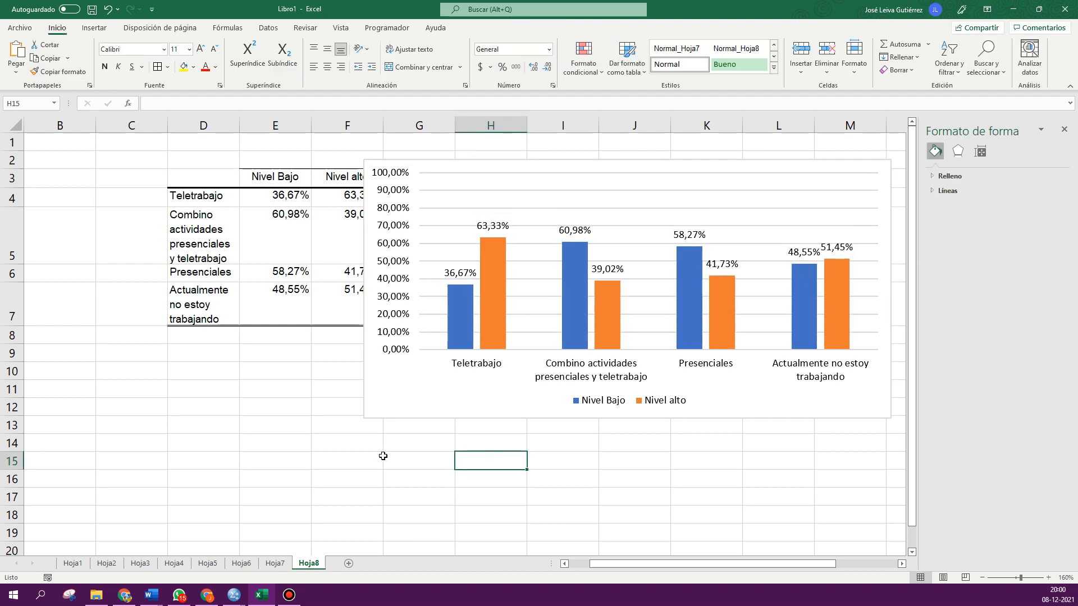
- Move the chart below the table, aligned under its first column
{"action": "left_click_drag", "start_coordinate": [367, 185], "coordinate": [185, 361]}
{"action": "scroll", "coordinate": [156, 320], "scroll_direction": "down", "scroll_amount": 3}
{"action": "left_click", "coordinate": [154, 316]}
{"action": "scroll", "coordinate": [146, 307], "scroll_direction": "up", "scroll_amount": 1}
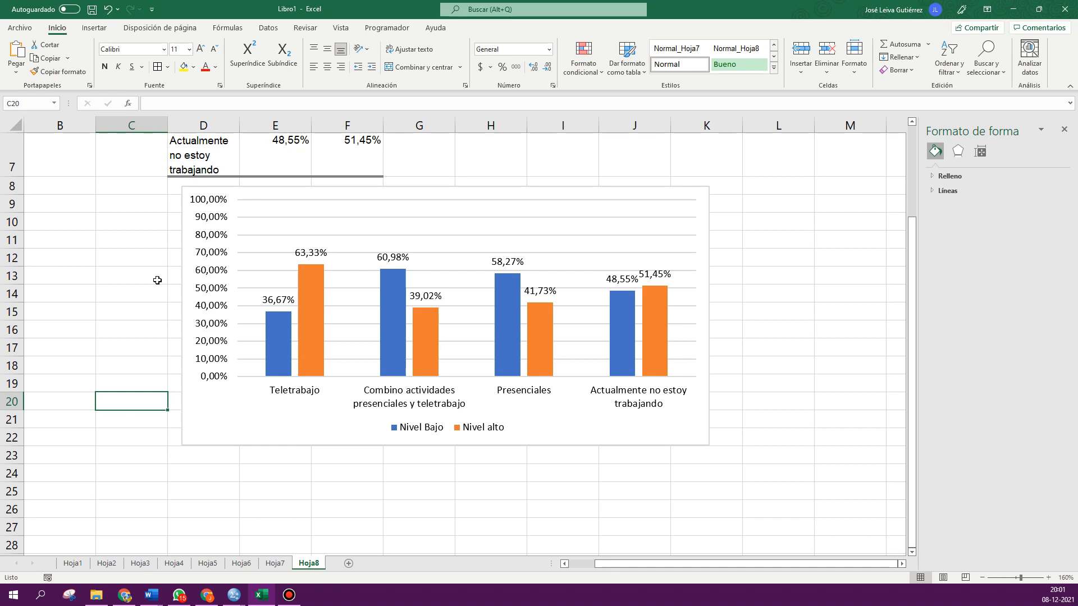
{"action": "scroll", "coordinate": [157, 280], "scroll_direction": "up", "scroll_amount": 2}
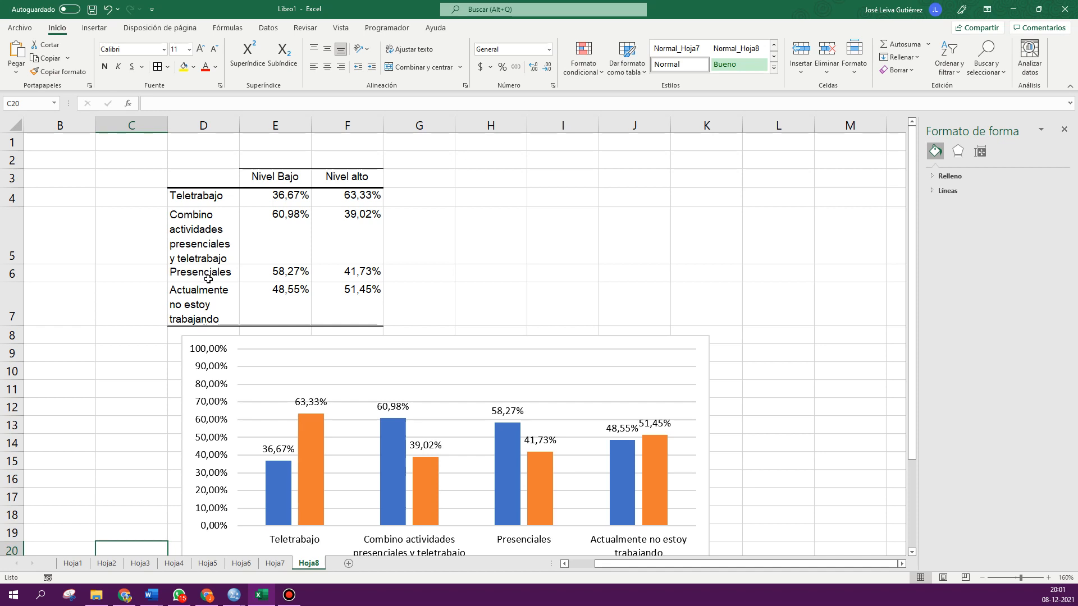
{"action": "scroll", "coordinate": [208, 279], "scroll_direction": "down", "scroll_amount": 1}
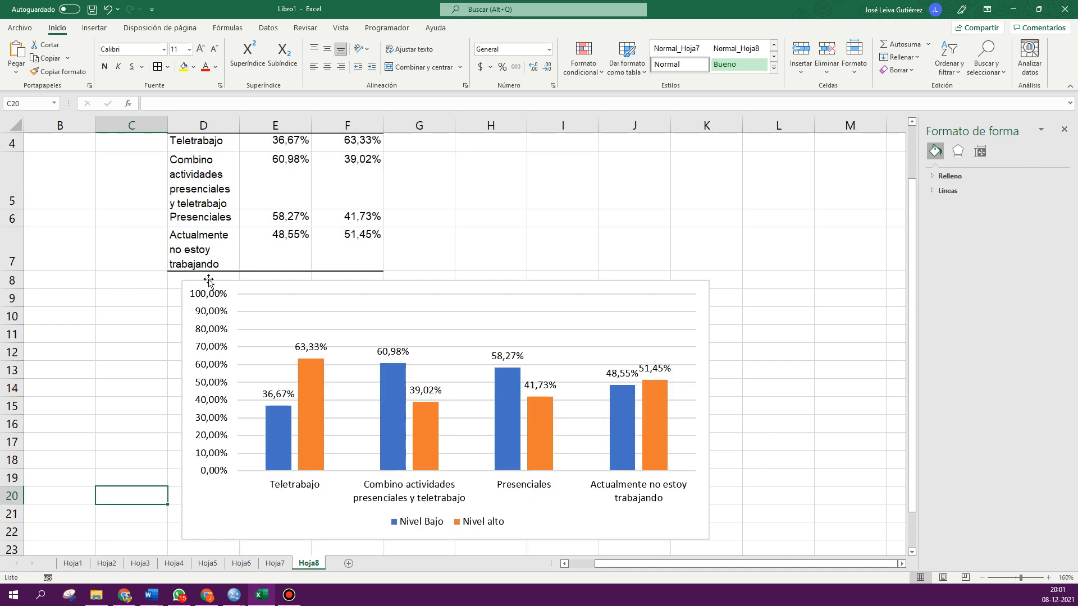